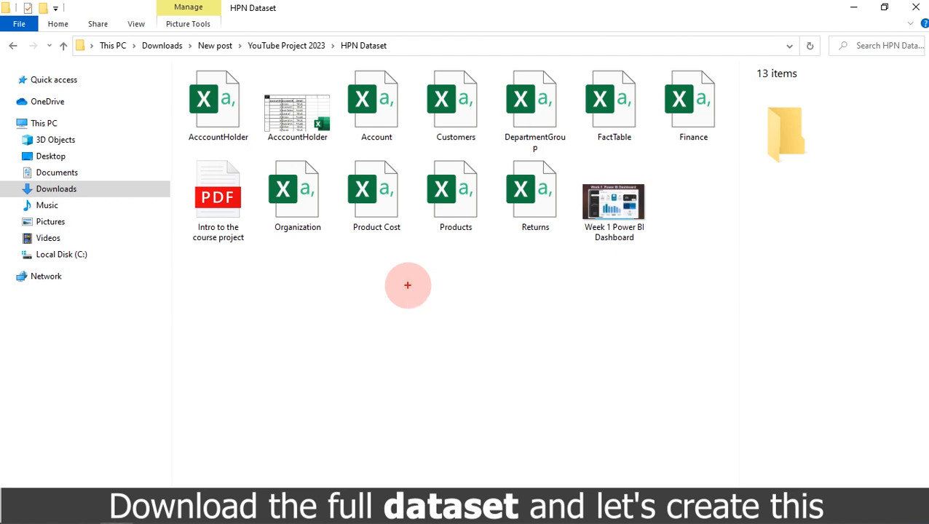
mouse_move(408, 285)
left_mouse_down()
mouse_move(300, 286)
mouse_move(147, 193)
mouse_move(152, 106)
mouse_move(441, 40)
mouse_move(622, 50)
mouse_move(719, 68)
mouse_move(744, 168)
mouse_move(602, 290)
mouse_move(415, 286)
left_mouse_up()
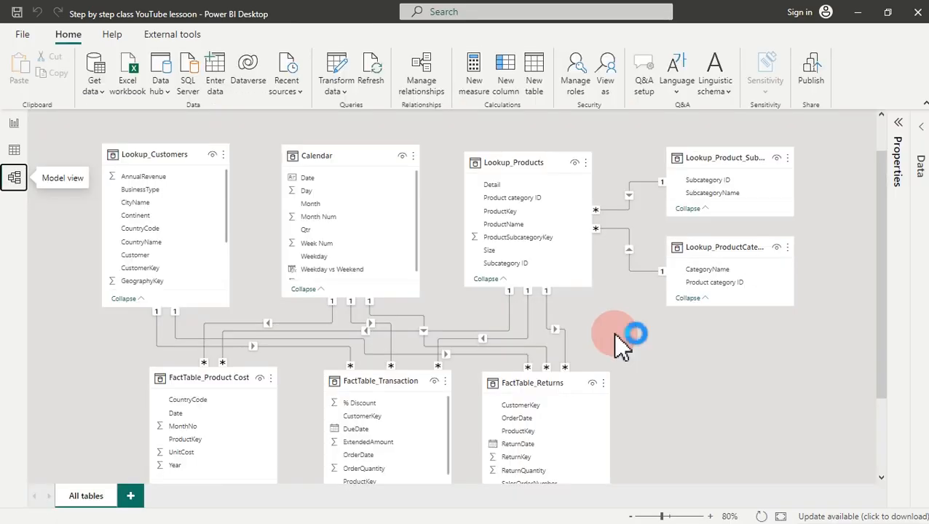
Step: Examine the relationships between the lookup and fact tables in the data model, and the % Discount and UnitPrice columns of FactTable_Transaction
left_click(192, 337)
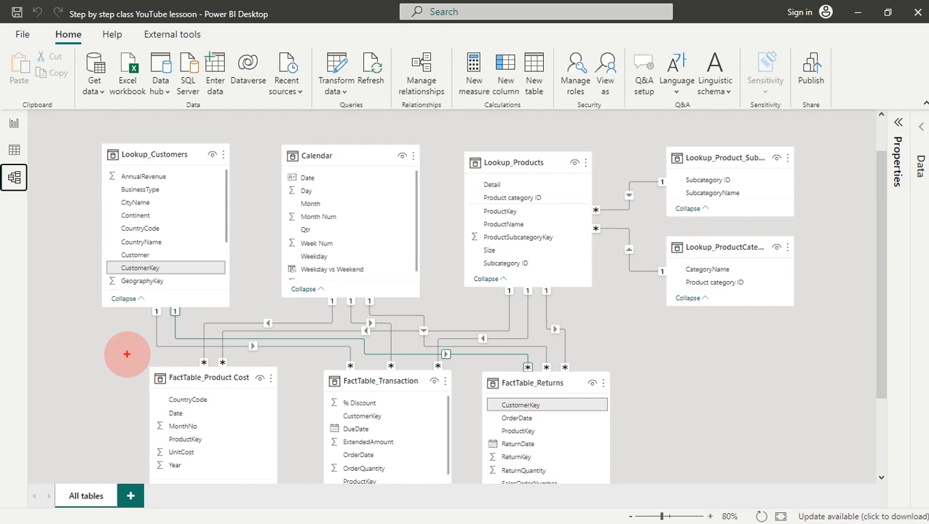
mouse_move(118, 354)
left_mouse_down()
mouse_move(83, 105)
mouse_move(248, 98)
mouse_move(784, 129)
mouse_move(840, 326)
mouse_move(763, 459)
mouse_move(660, 509)
mouse_move(195, 499)
mouse_move(24, 459)
mouse_move(88, 369)
mouse_move(123, 364)
mouse_move(119, 355)
left_mouse_up()
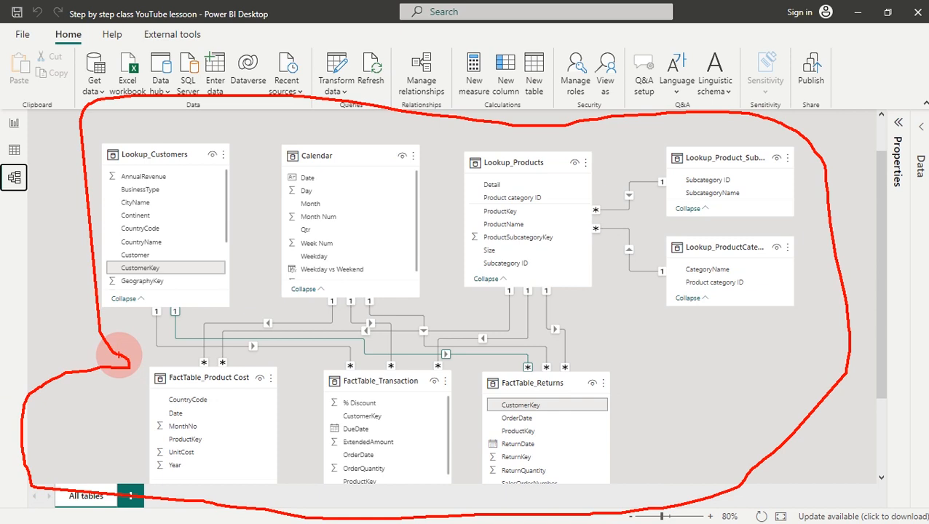
mouse_move(146, 360)
left_mouse_down()
mouse_move(139, 499)
mouse_move(612, 497)
mouse_move(634, 477)
mouse_move(627, 369)
mouse_move(530, 354)
mouse_move(148, 352)
left_mouse_up()
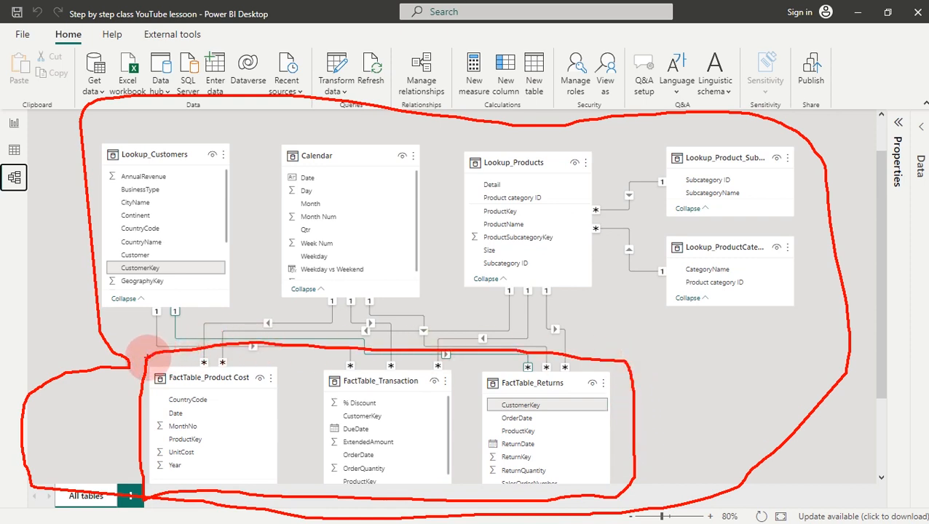
key("Escape")
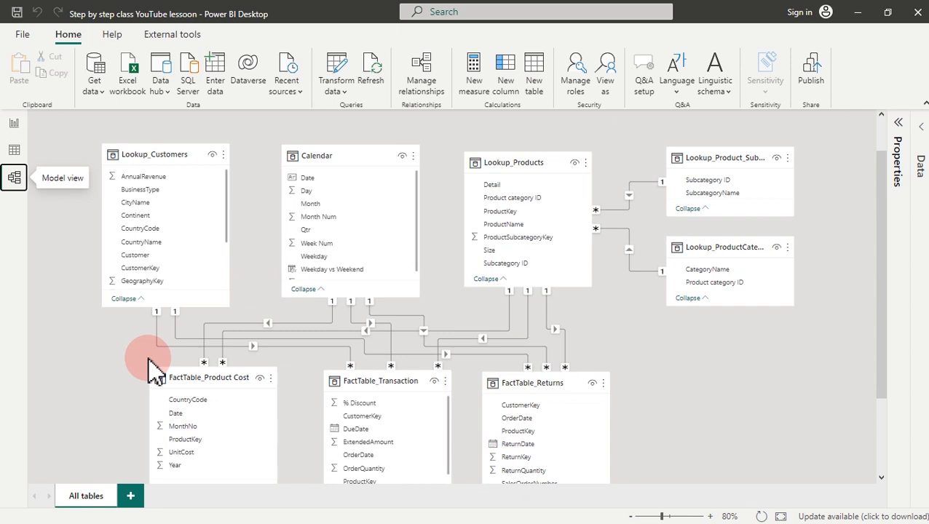
left_click(13, 149)
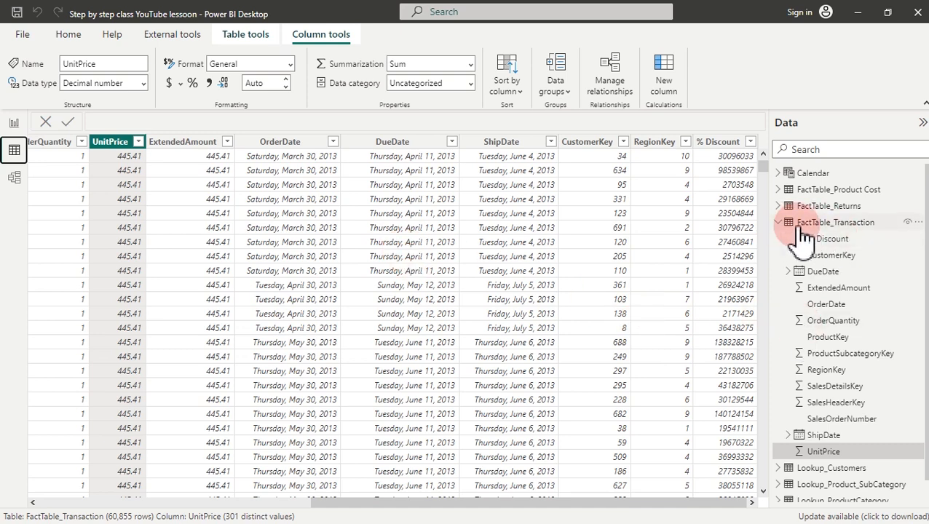
left_click(833, 241)
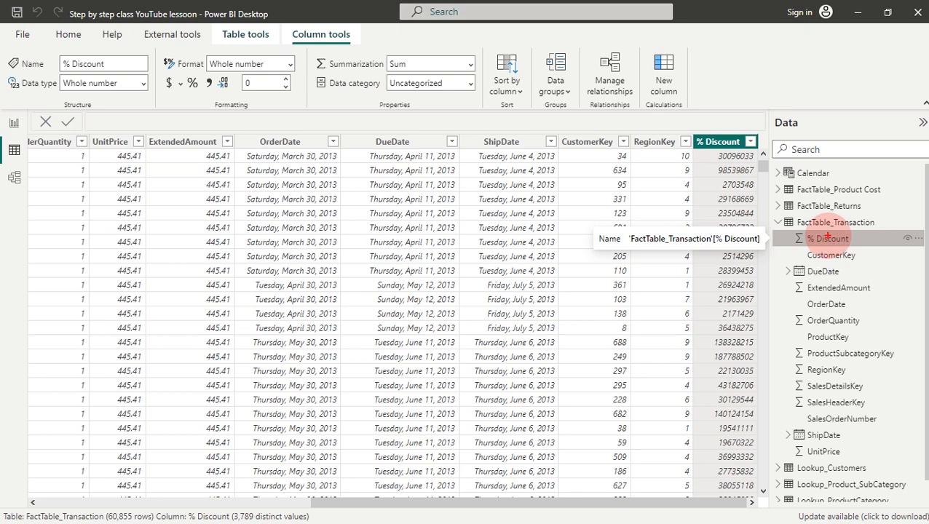
mouse_move(101, 142)
left_mouse_down()
mouse_move(121, 134)
mouse_move(98, 141)
left_mouse_up()
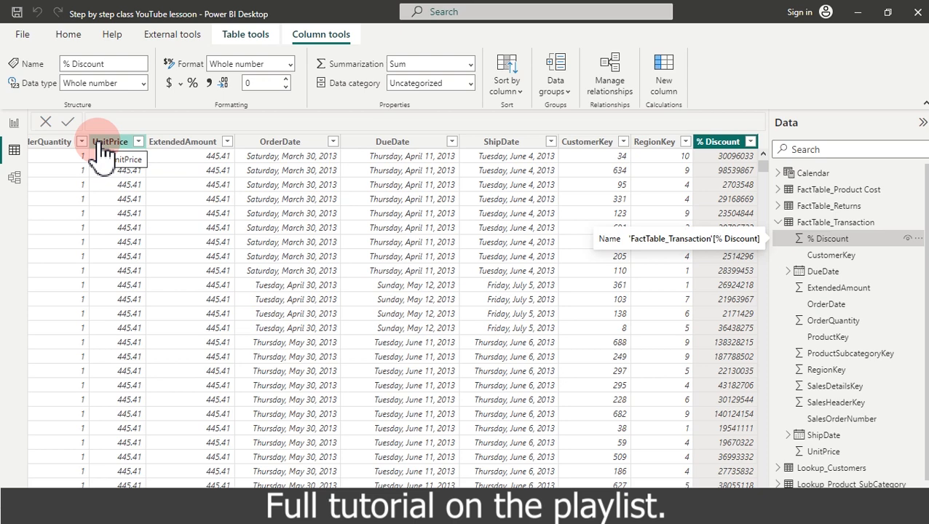
left_click(14, 177)
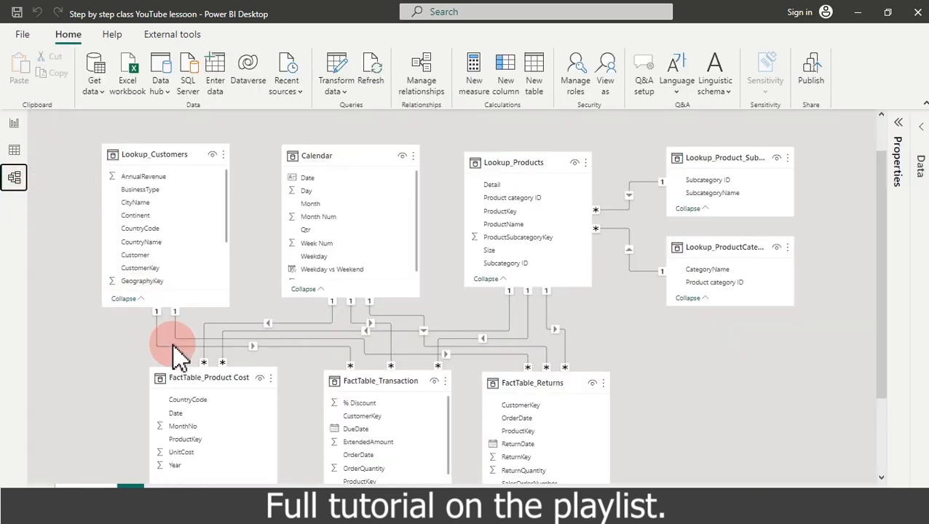
mouse_move(201, 383)
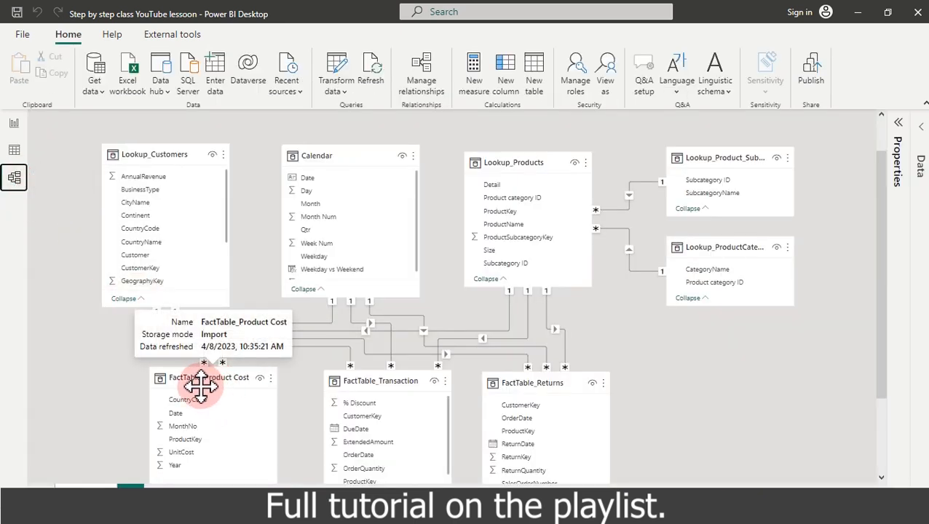
left_click(216, 386)
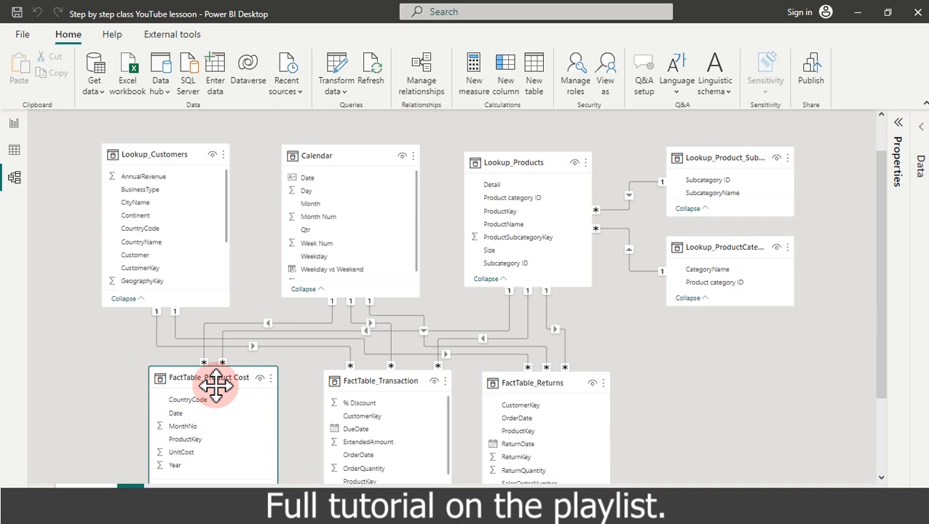
Step: Add a new calculated column to the FactTable_Transaction table in the data view
left_click(14, 150)
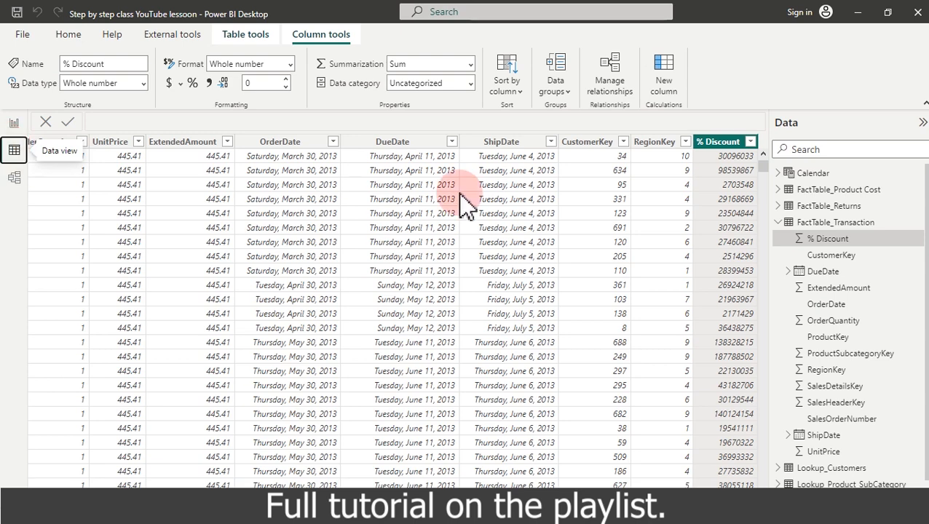
left_click(779, 223)
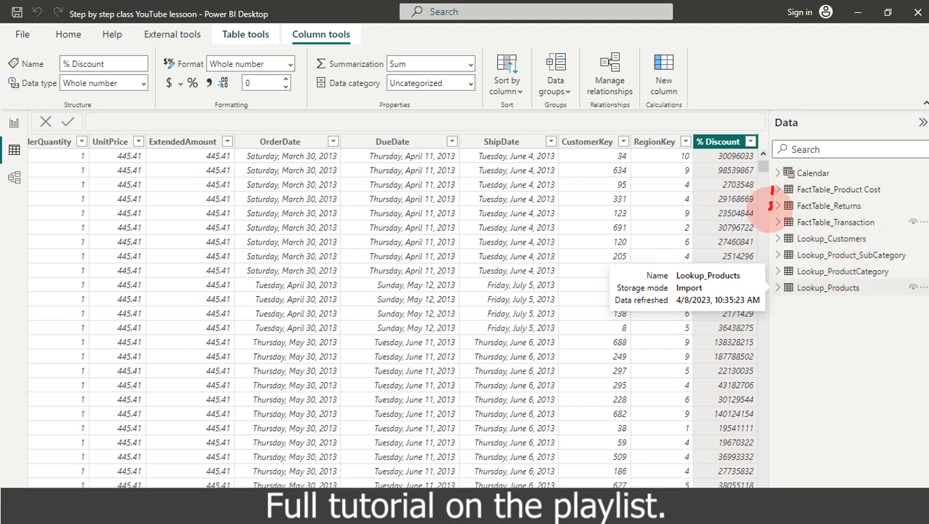
mouse_move(767, 217)
left_mouse_down()
mouse_move(775, 229)
mouse_move(765, 234)
left_mouse_up()
key("Escape")
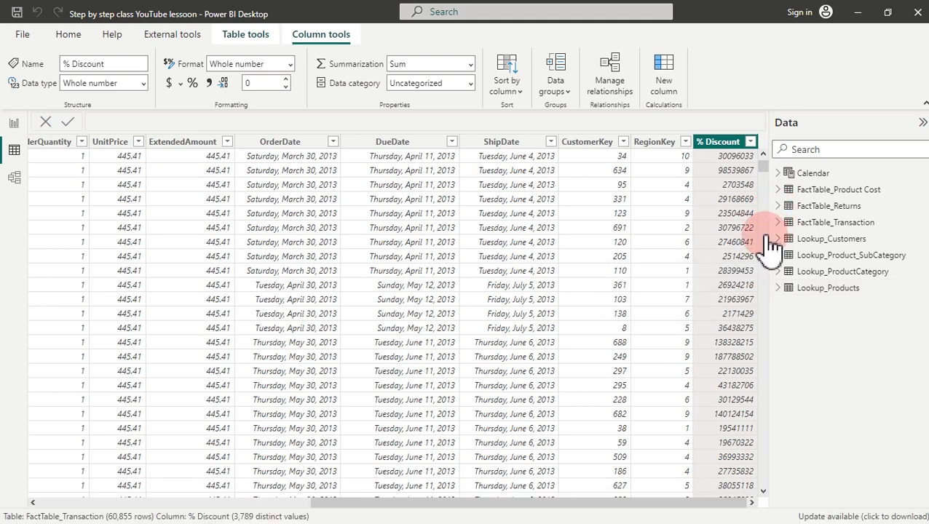
left_click(830, 225)
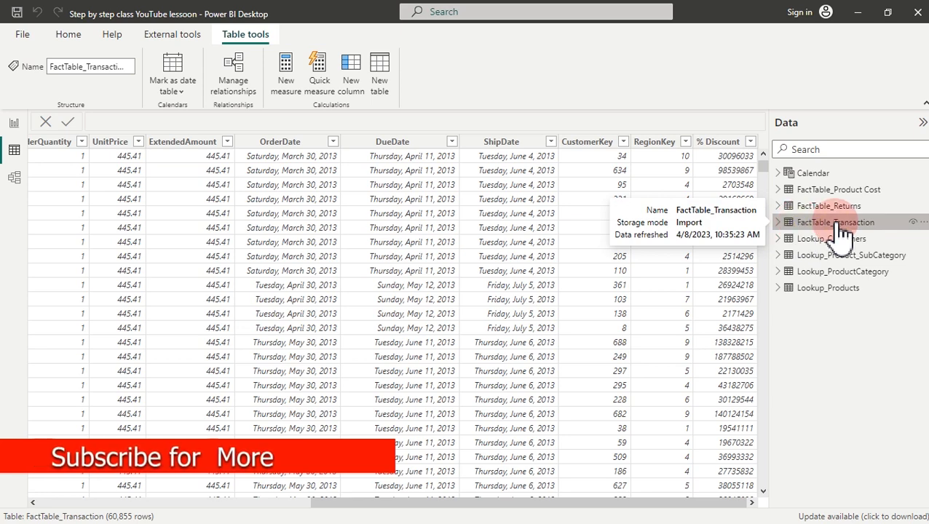
left_click(595, 146)
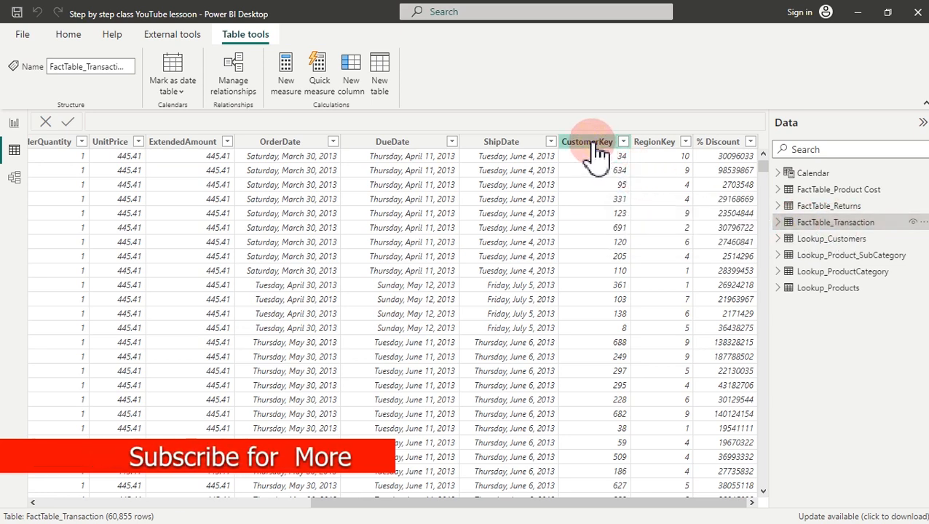
left_click(595, 144)
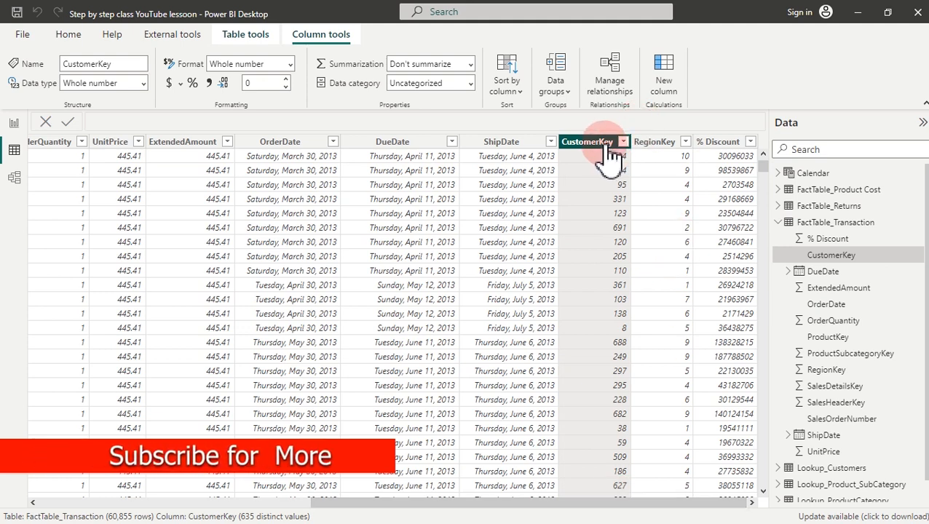
left_click(664, 80)
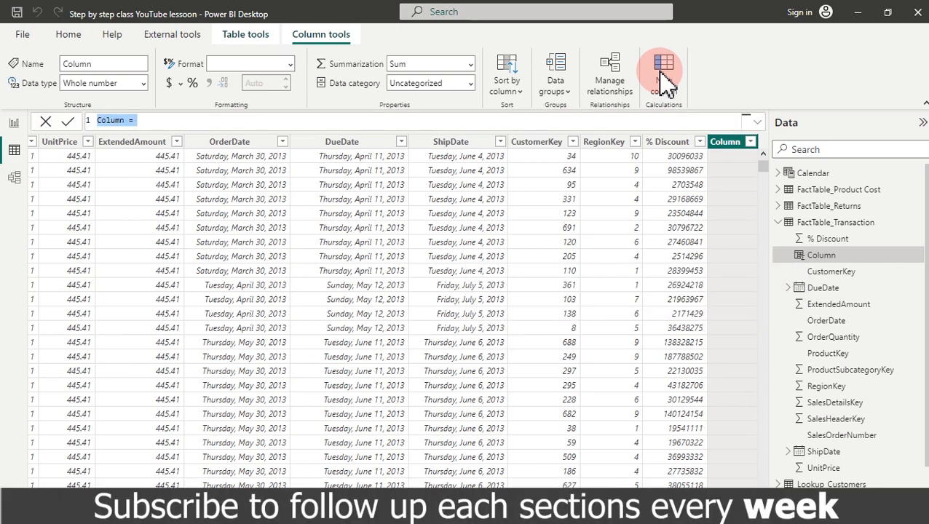
Step: Enlarge the formula text and name the new column Product Cost
key("ctrl+plus")
key("ctrl+plus")
key("ctrl+plus")
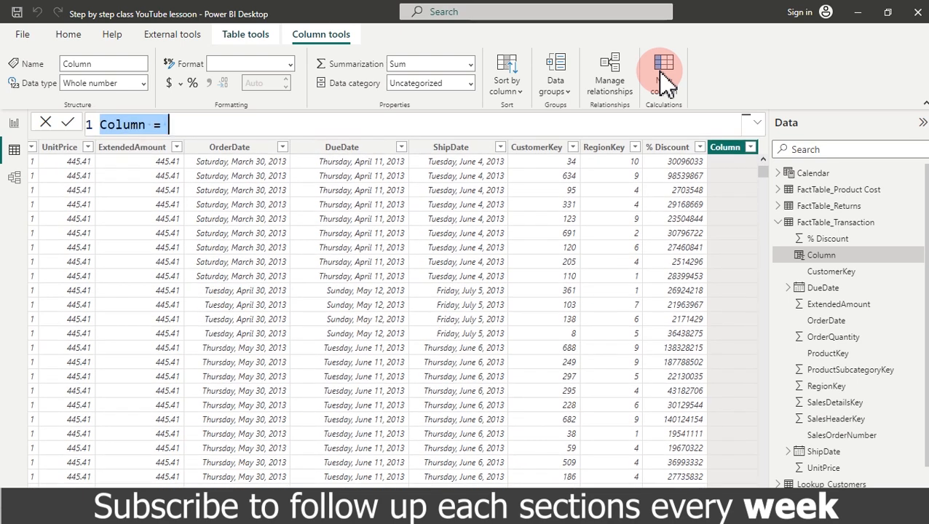
type("Pr")
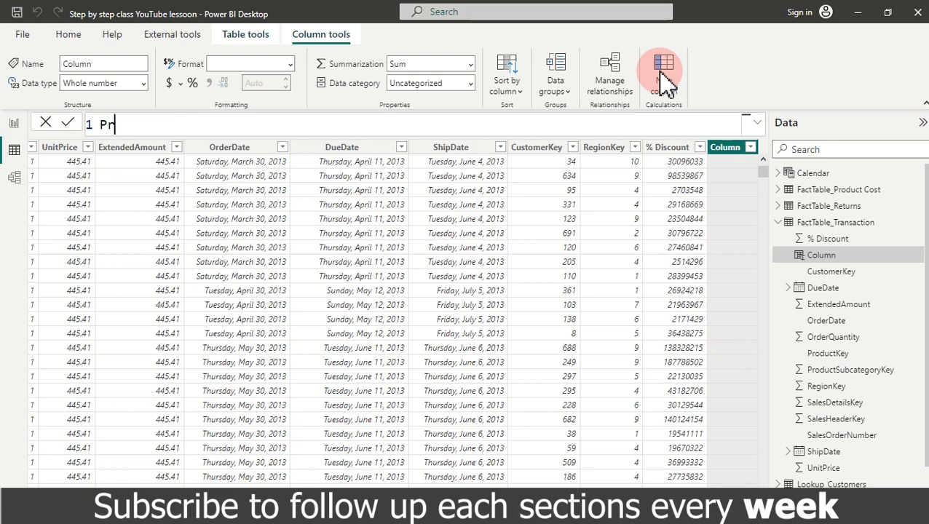
type("oduct Cost=")
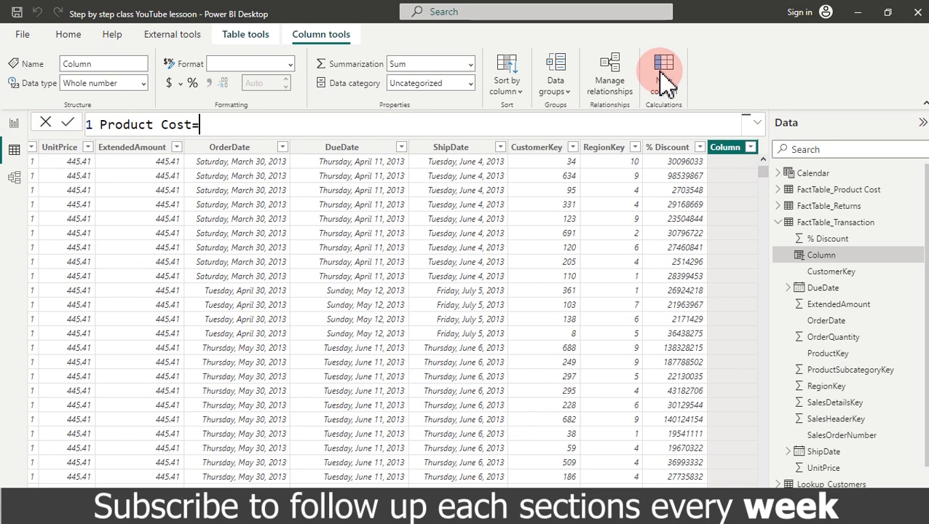
Step: Start the Product Cost formula with LOOKUPVALUE on its own line, using 'FactTable_Product Cost'[UnitCost] as the result column
key("shift+Return")
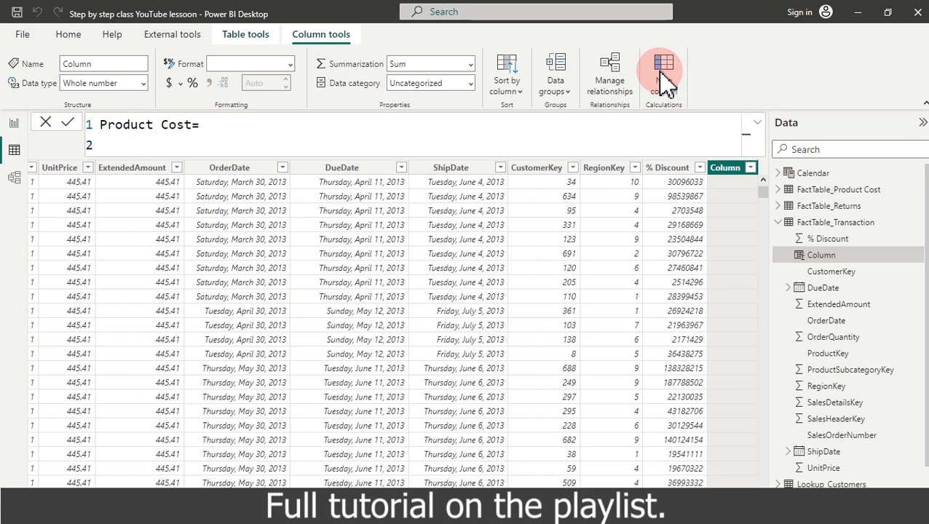
type("look")
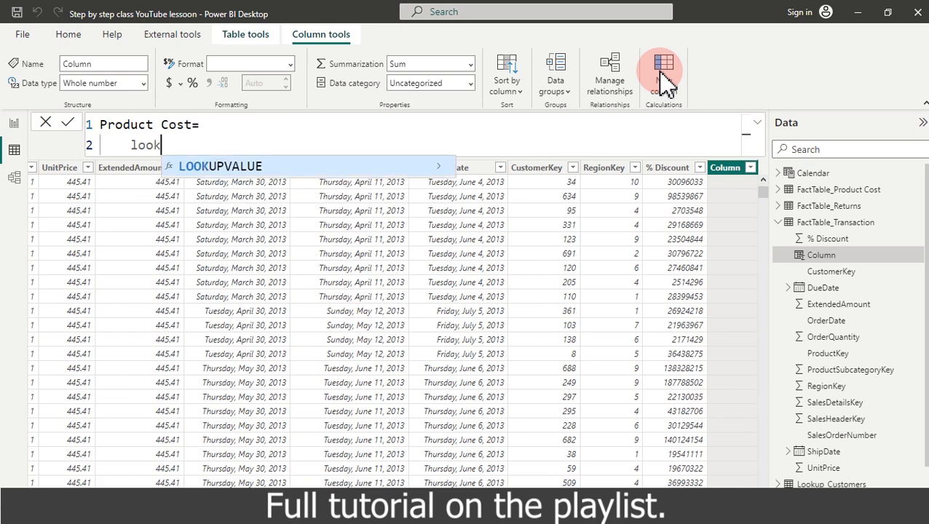
key("Tab")
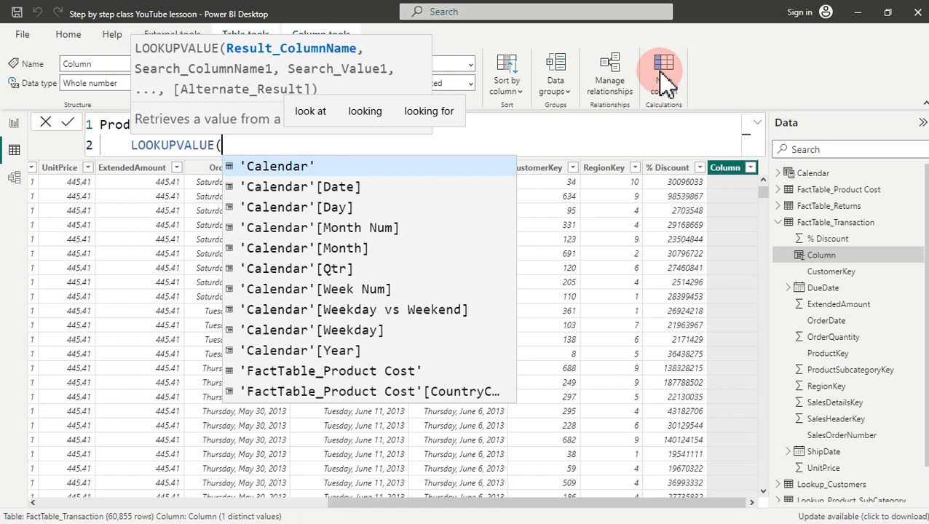
key("shift+Return")
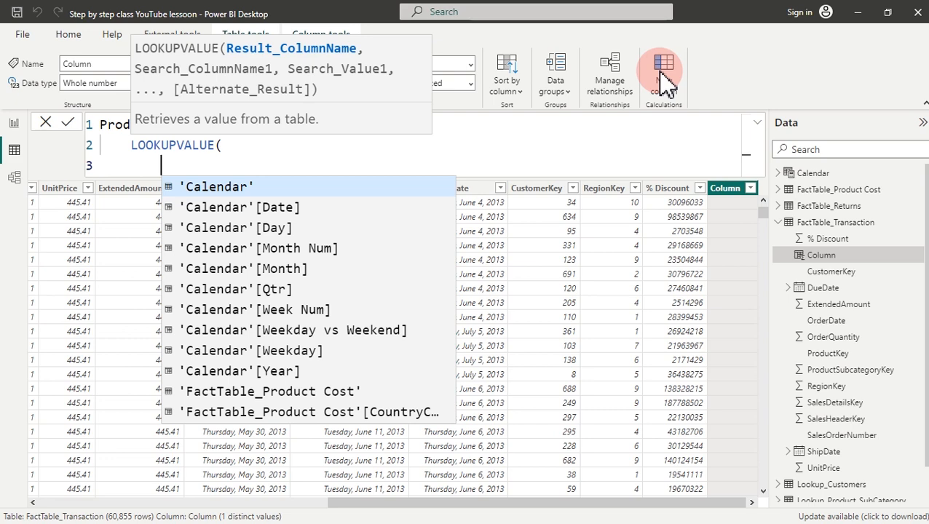
type("un")
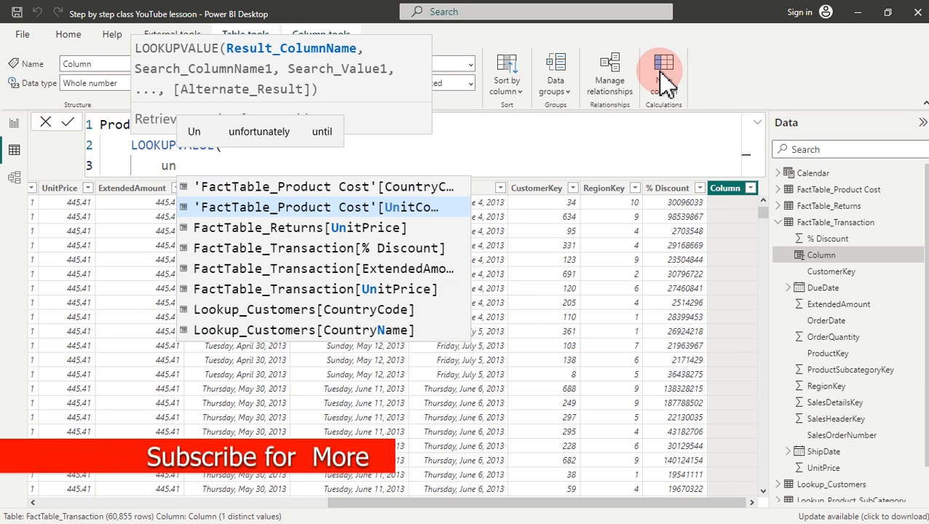
key("Tab")
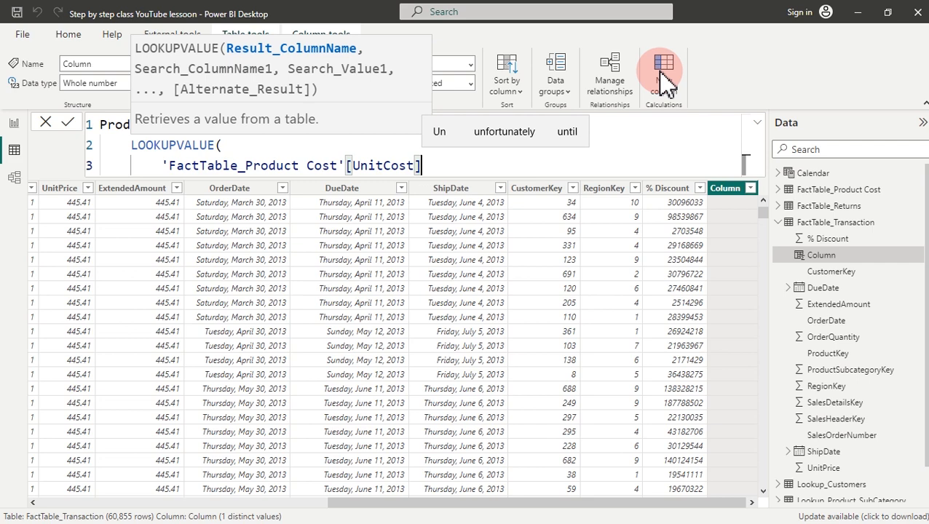
type(",")
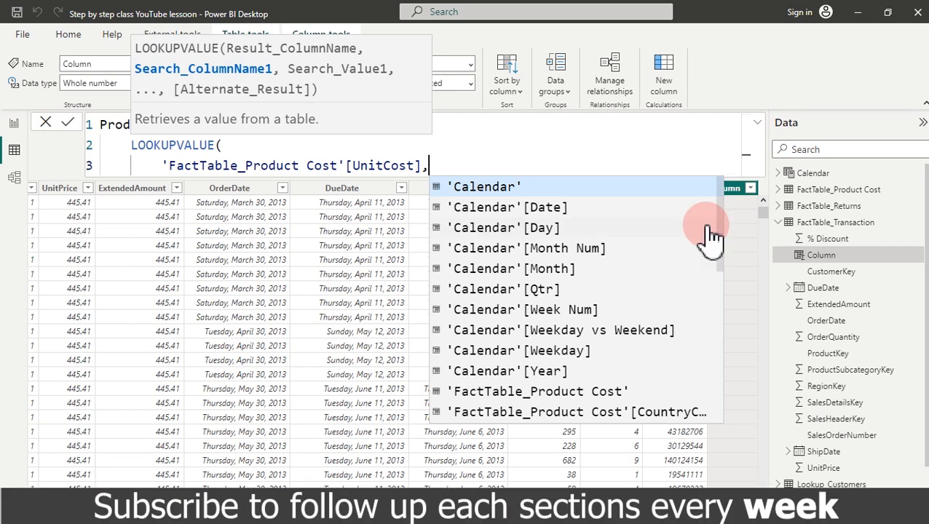
Step: Add 'FactTable_Product Cost'[CountryCode] as the first search column of the LOOKUPVALUE formula
mouse_move(726, 217)
left_mouse_down()
mouse_move(727, 362)
mouse_move(721, 224)
left_mouse_up()
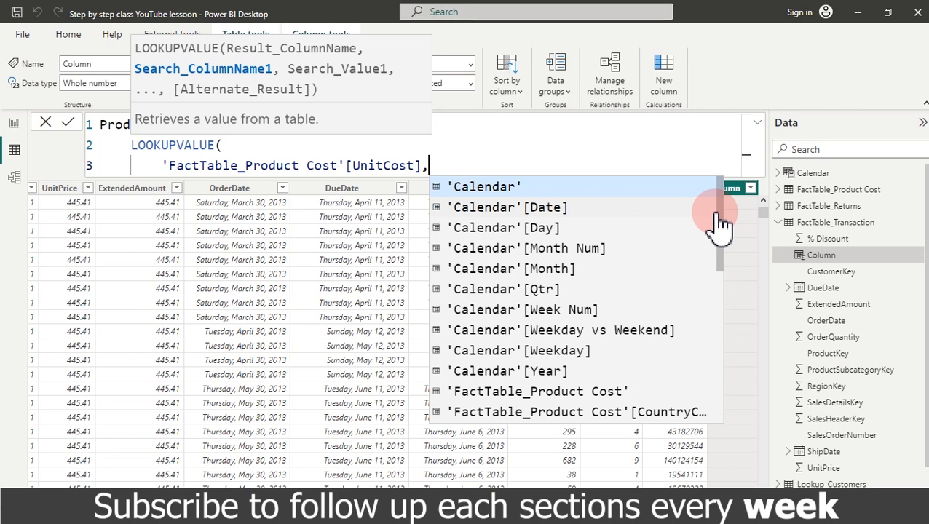
type("co")
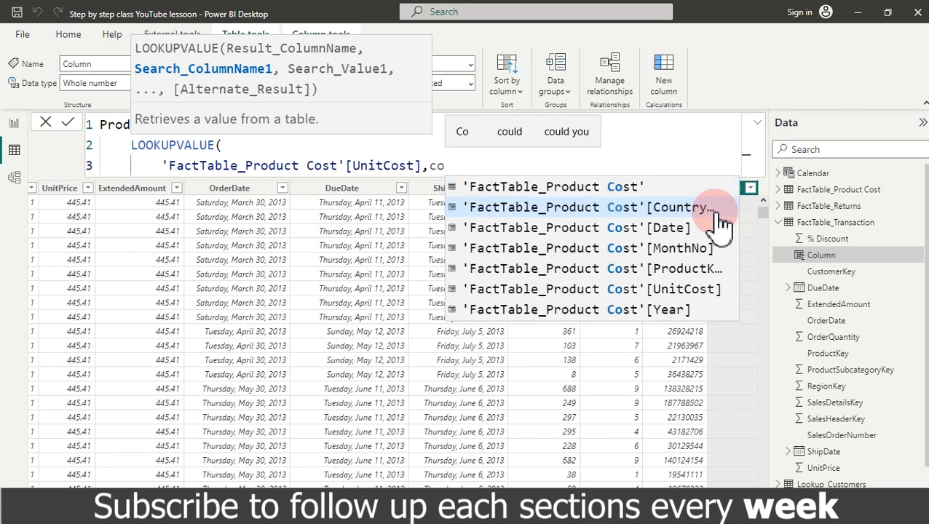
type("un")
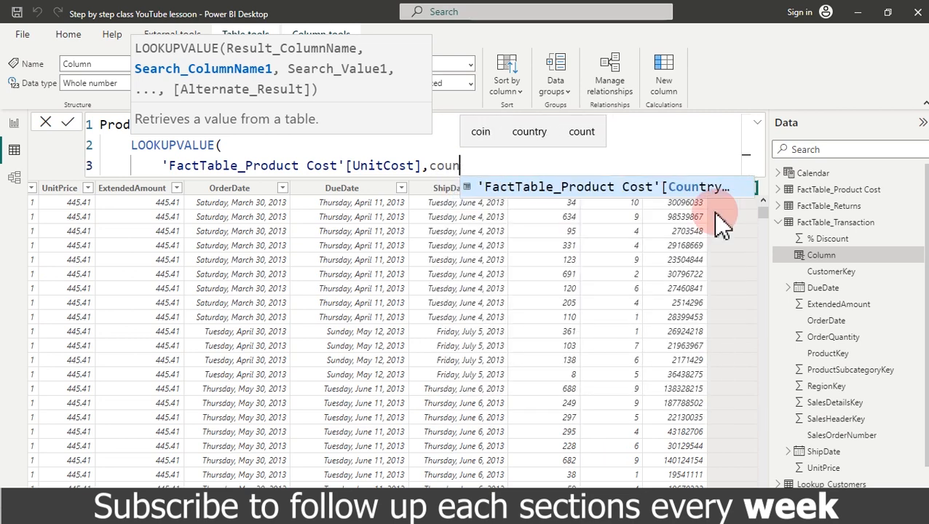
key("Tab")
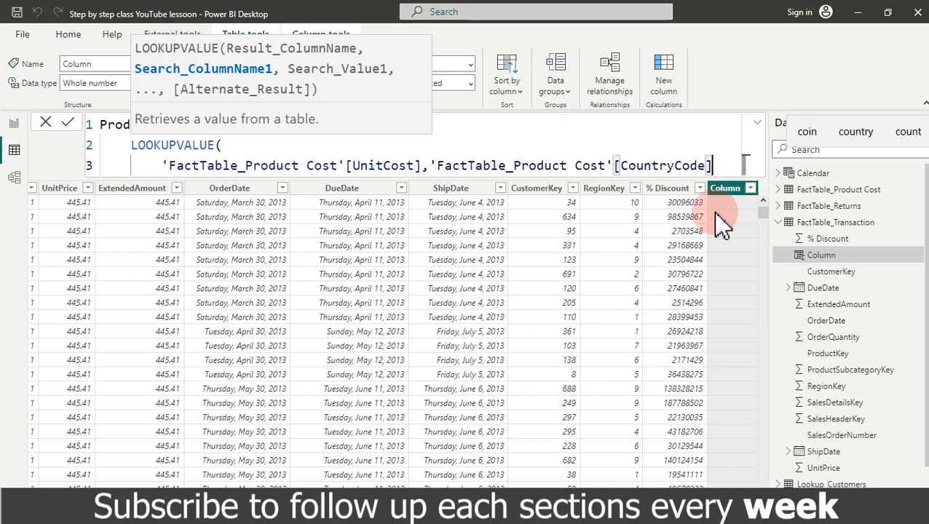
type(",")
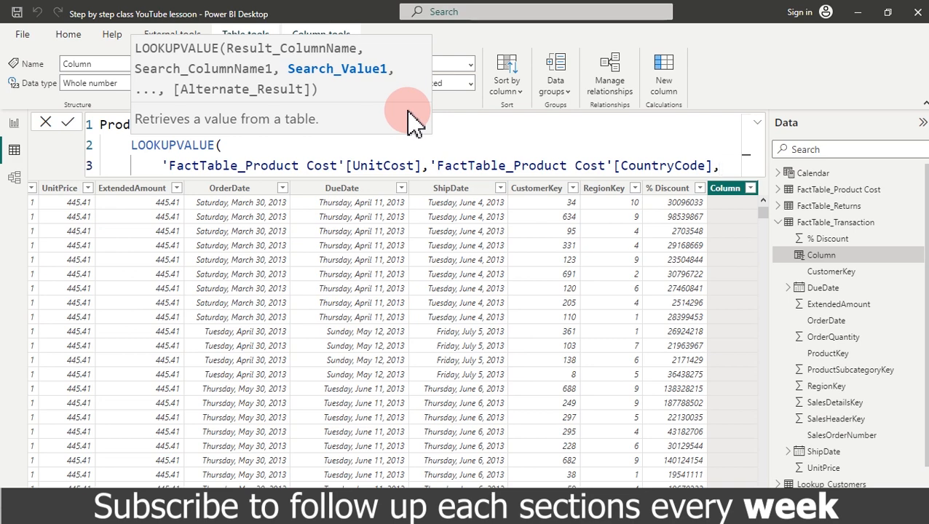
Step: Start a RELATED function on a new formula line as the first search value of LOOKUPVALUE
key("shift+Return")
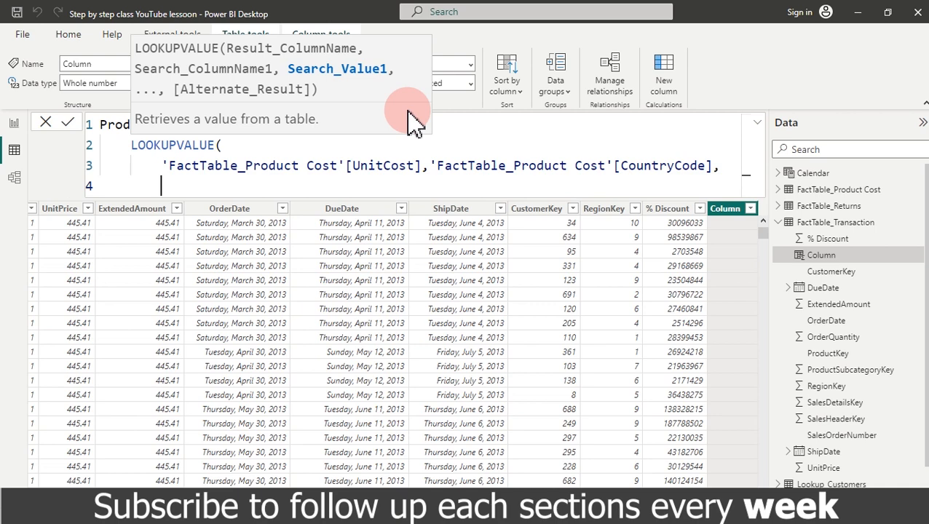
type("rel")
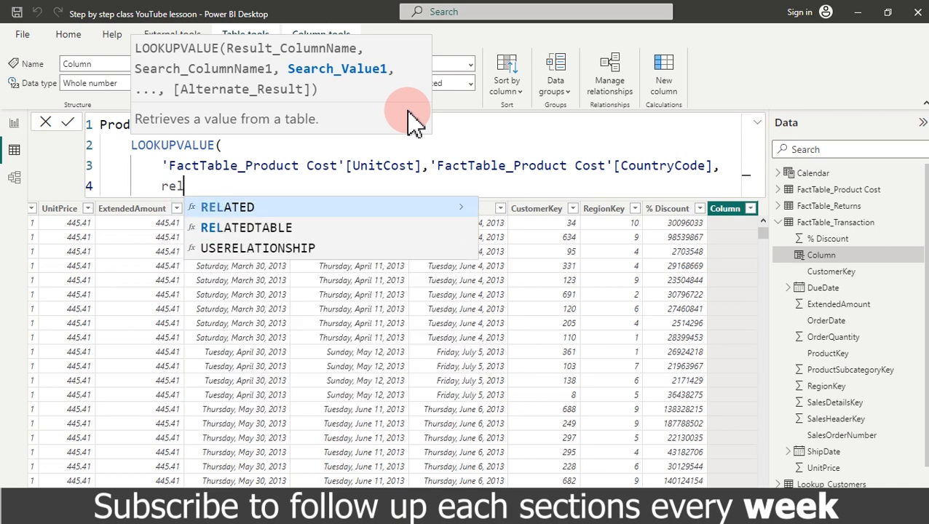
key("Tab")
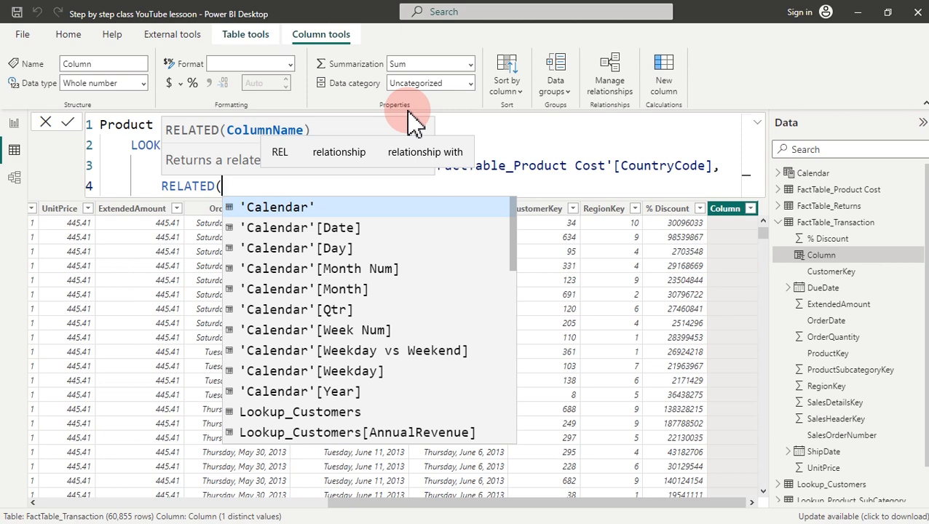
type("cus")
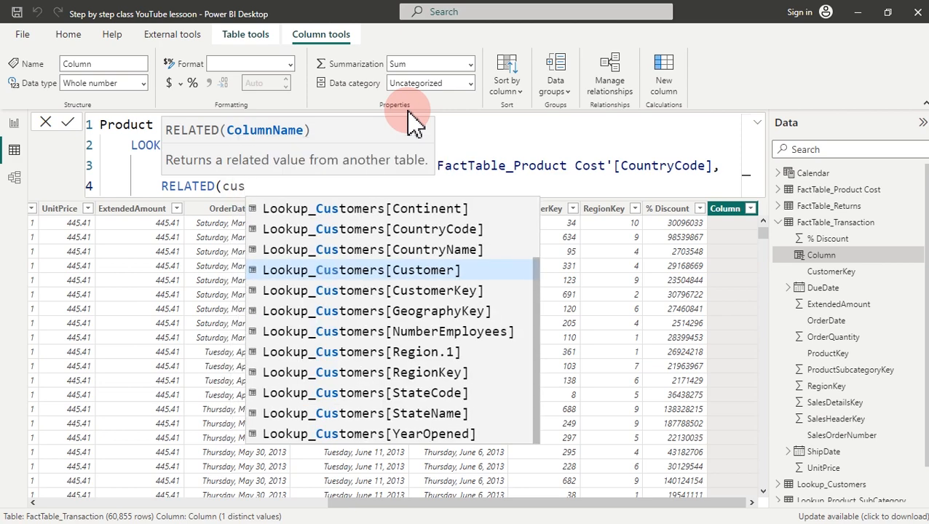
key("BackSpace")
key("BackSpace")
key("BackSpace")
type("dim")
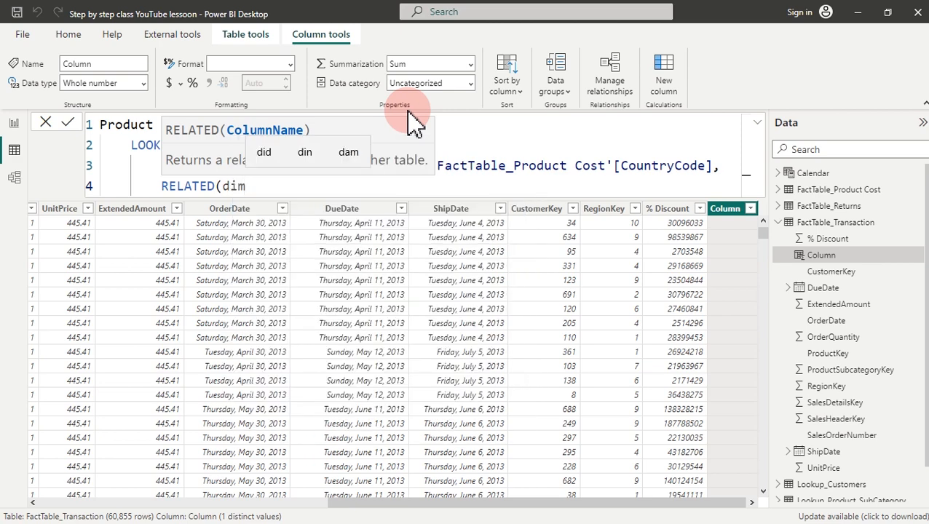
type("_c")
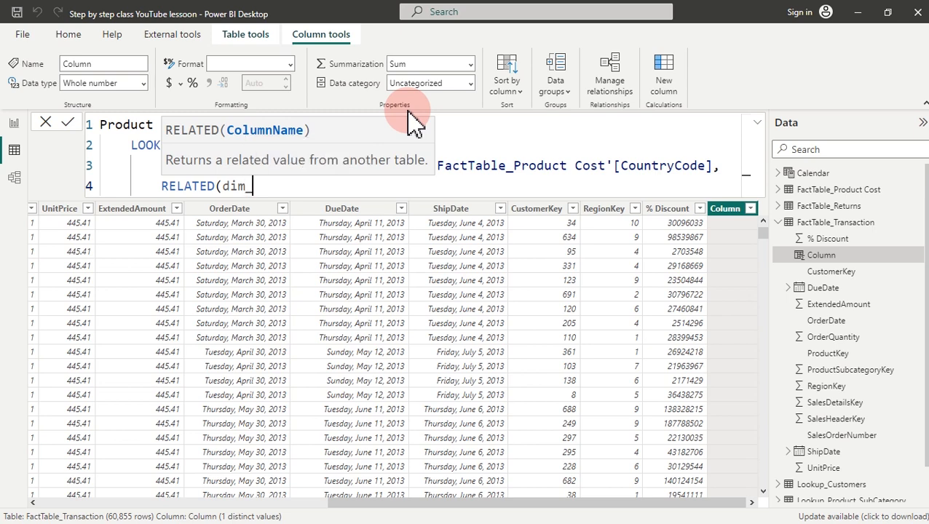
key("BackSpace")
key("BackSpace")
key("BackSpace")
key("BackSpace")
key("BackSpace")
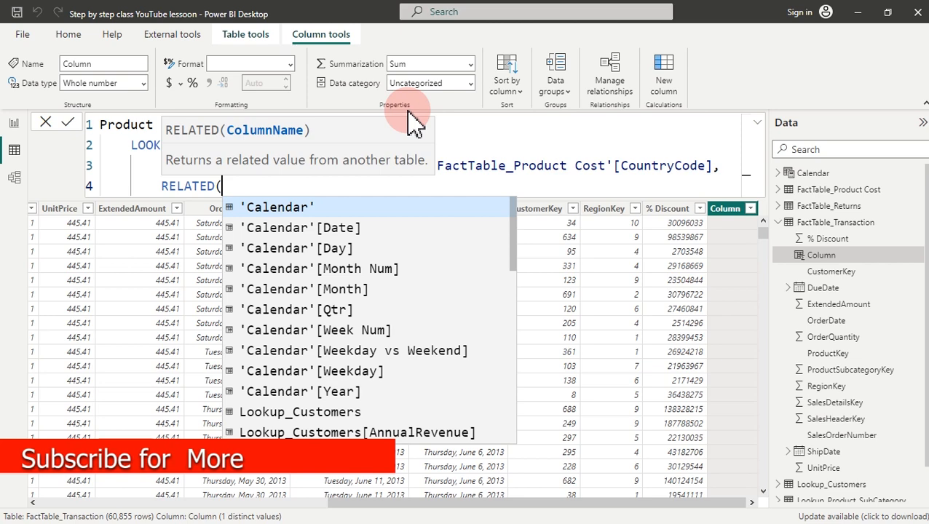
Step: Complete the first search value as RELATED(Lookup_Customers[CountryCode]), followed by a comma
type("count")
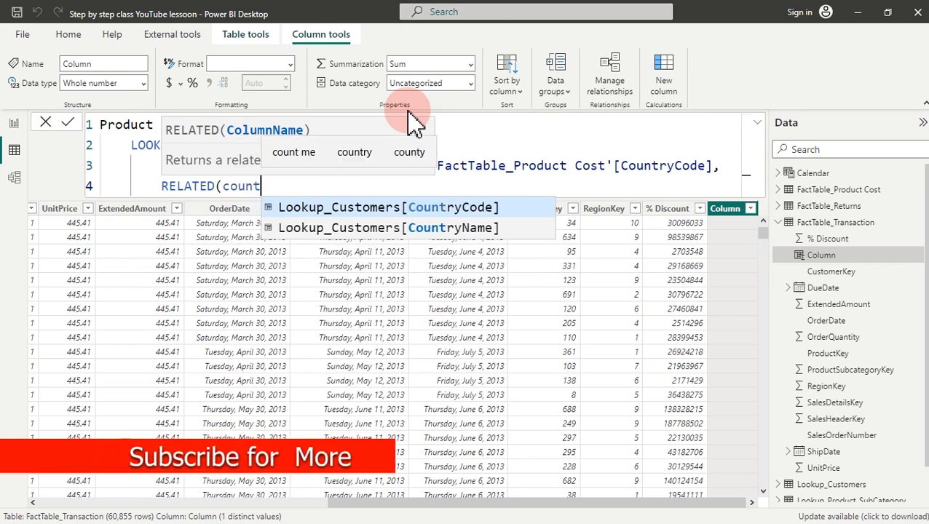
key("Tab")
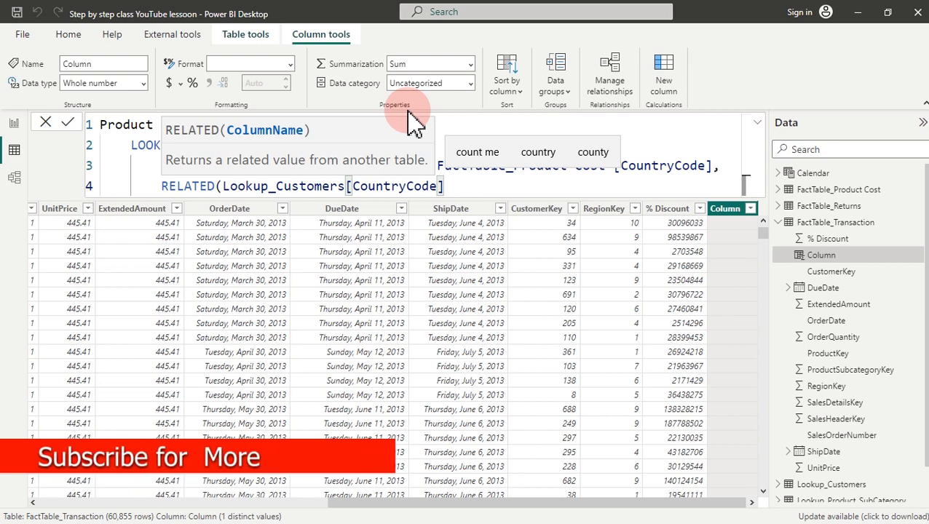
type(",")
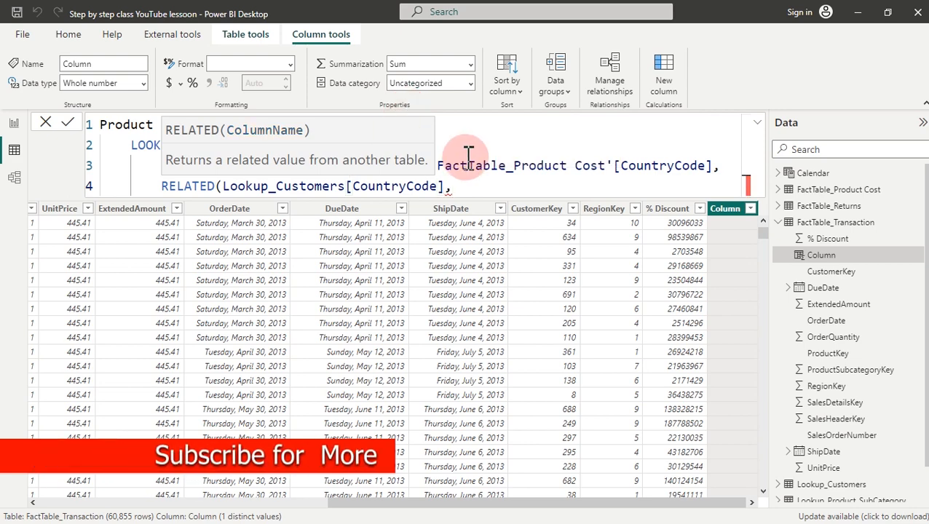
key("BackSpace")
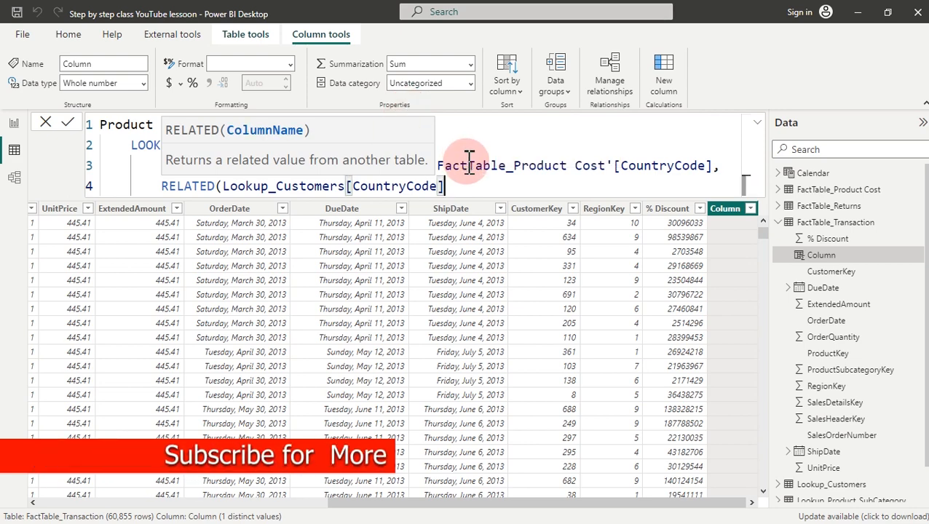
type("),")
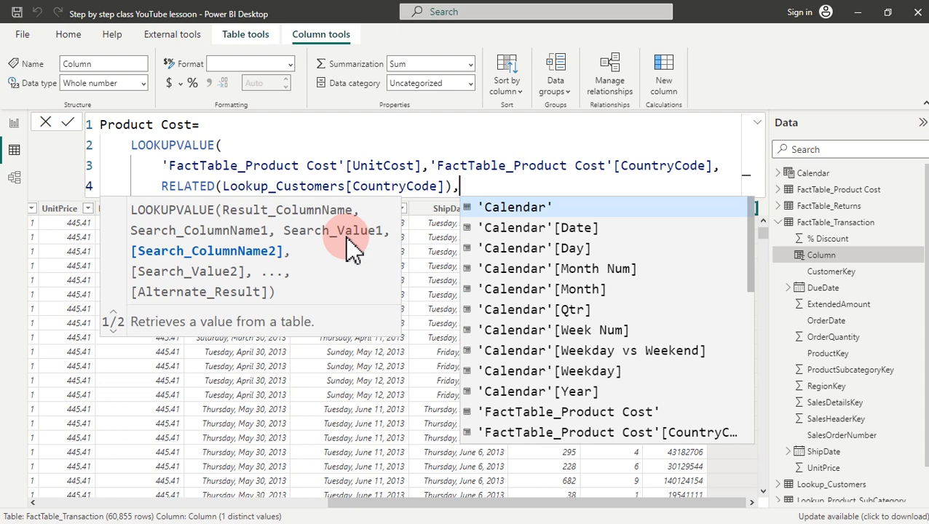
Step: Add 'FactTable_Product Cost'[MonthNo] as the second search column of the LOOKUPVALUE formula
type("month")
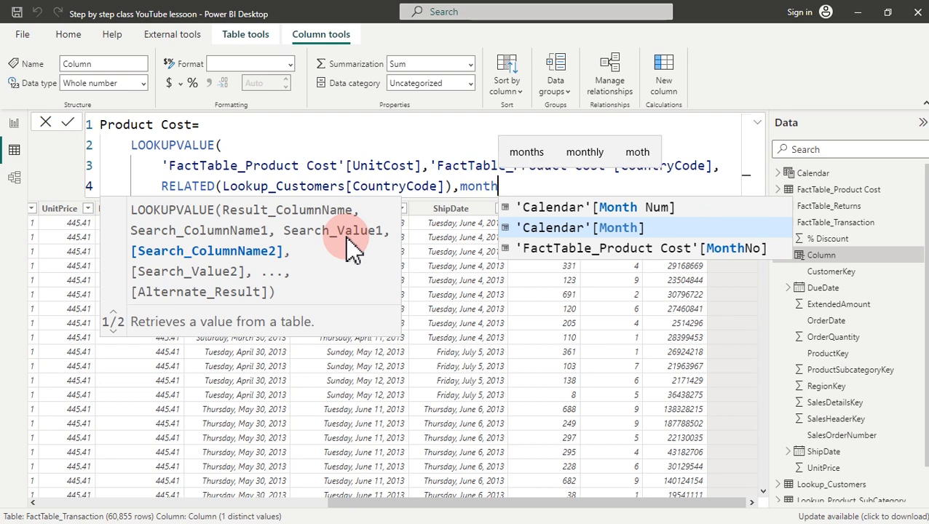
key("Down")
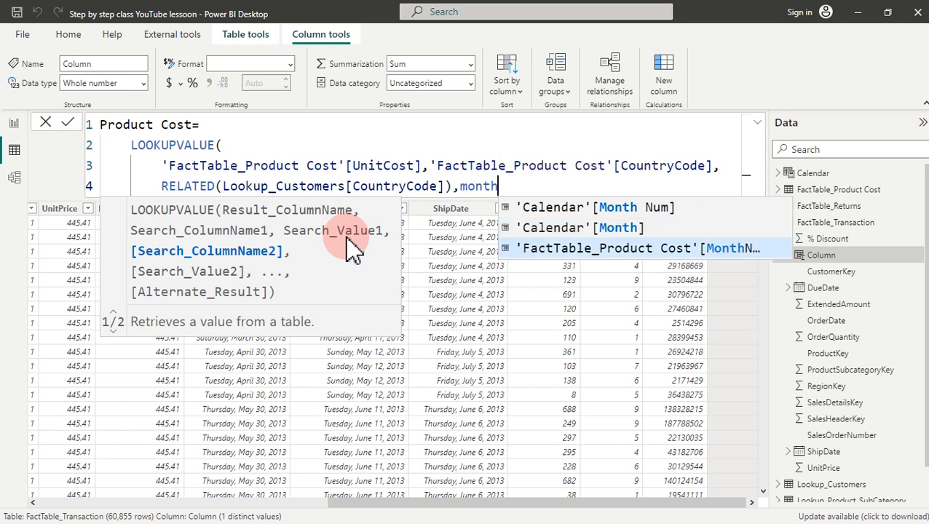
key("Tab")
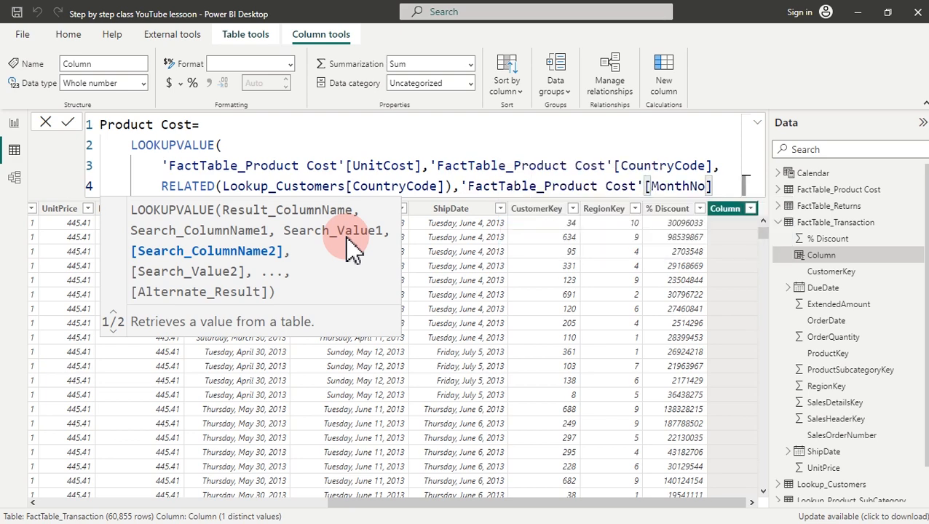
type(",")
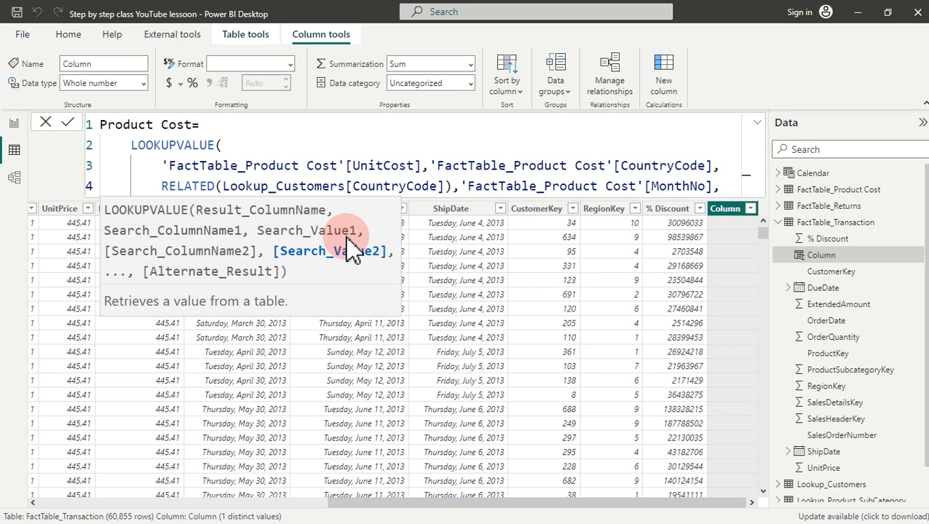
Step: Enter RELATED('Calendar'[Month Num]) on a new formula line as the second search value, followed by a comma
key("shift+Return")
type("re")
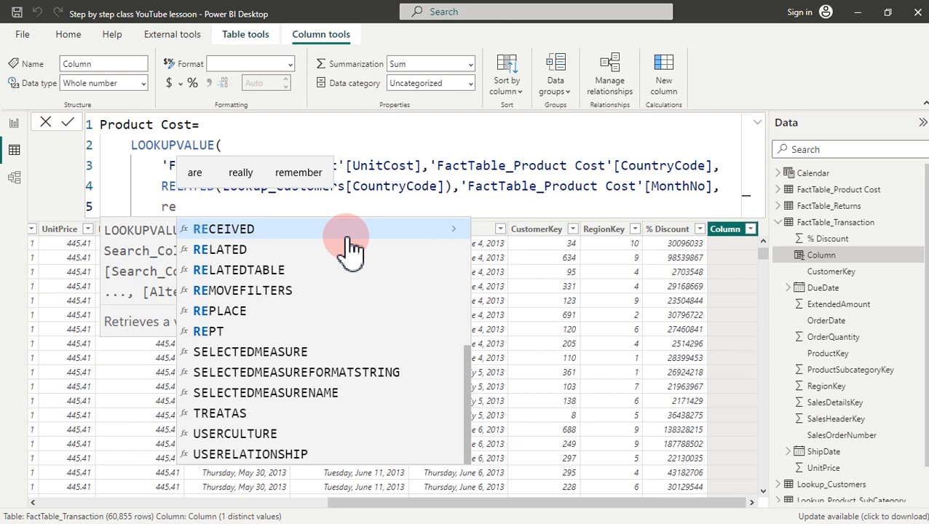
key("Down")
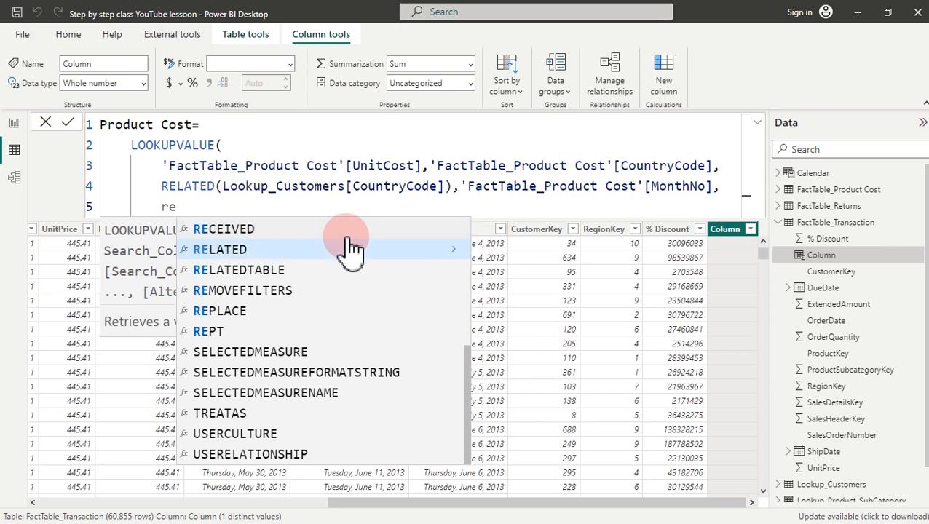
left_click(353, 247)
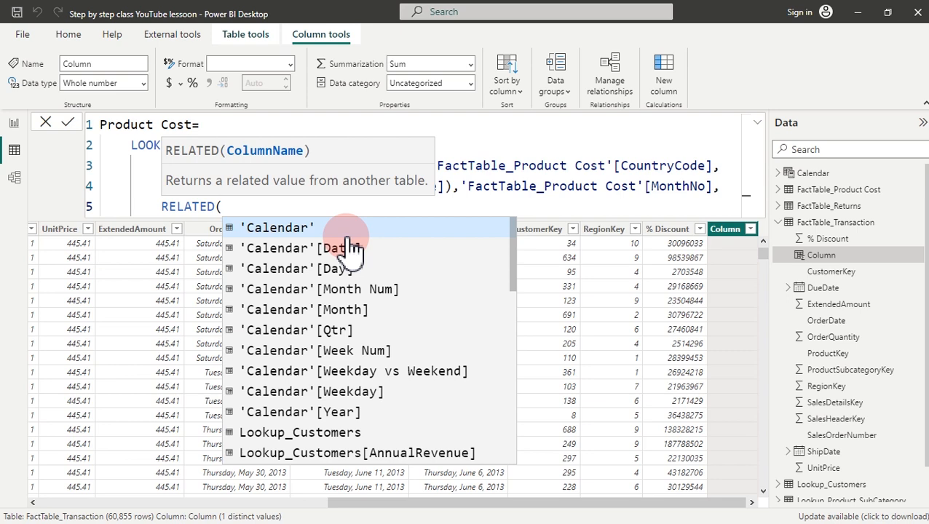
type("month")
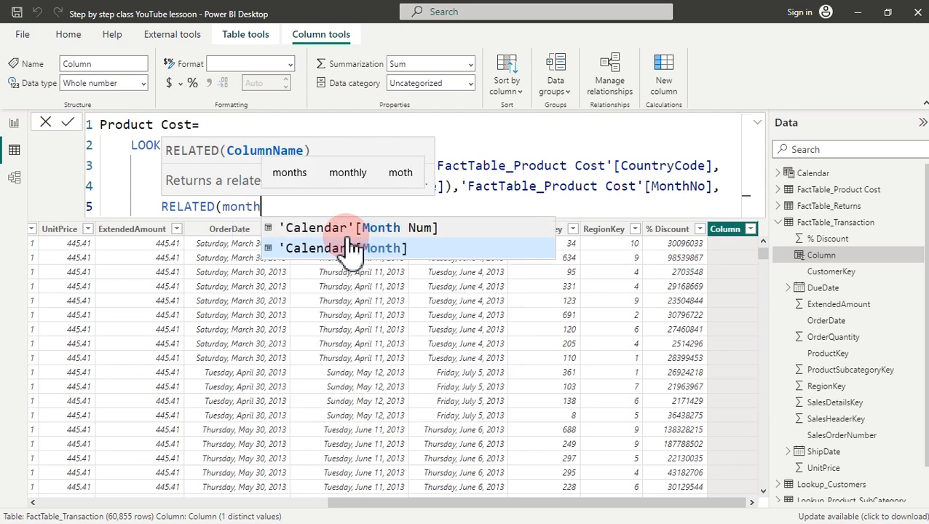
key("Up")
key("Up")
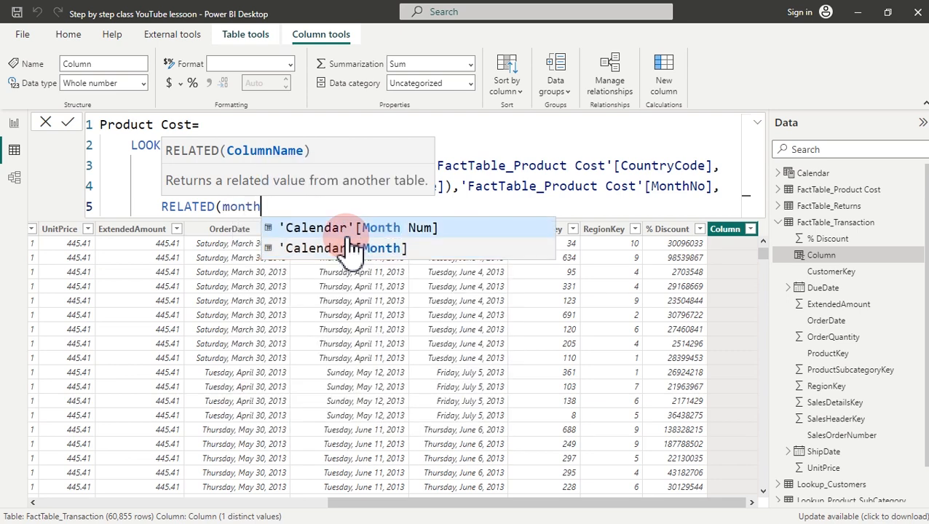
key("Tab")
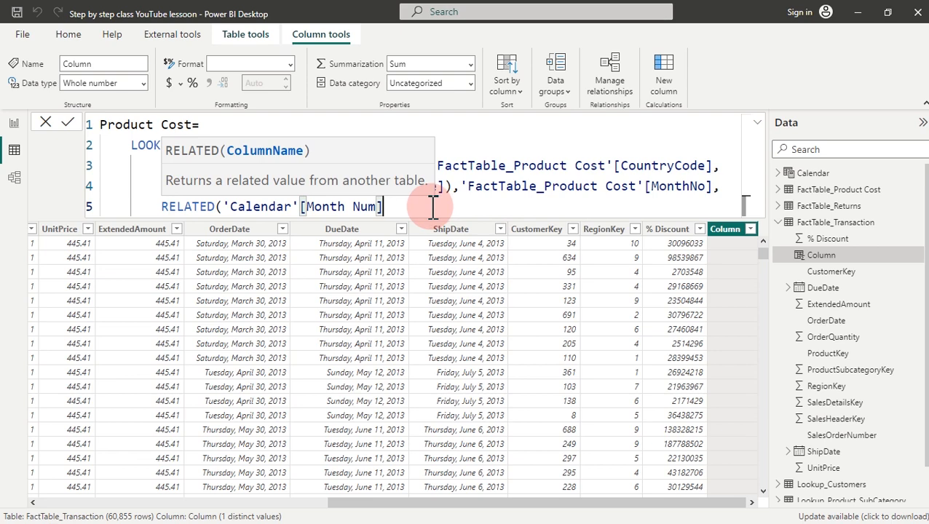
type("),")
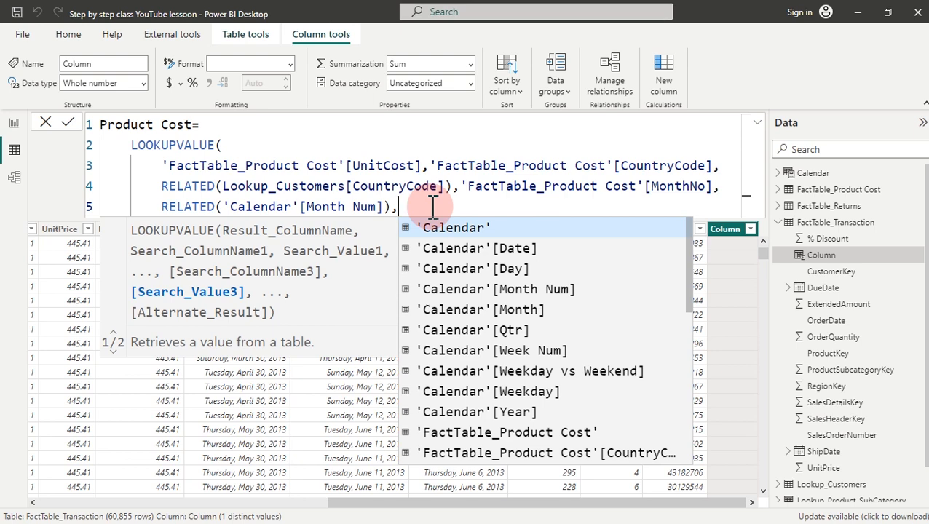
Step: Add 'FactTable_Product Cost'[ProductKey] as the third search column, with FactTable_Transaction[ProductKey] as its search value
type("pro")
type("ductk")
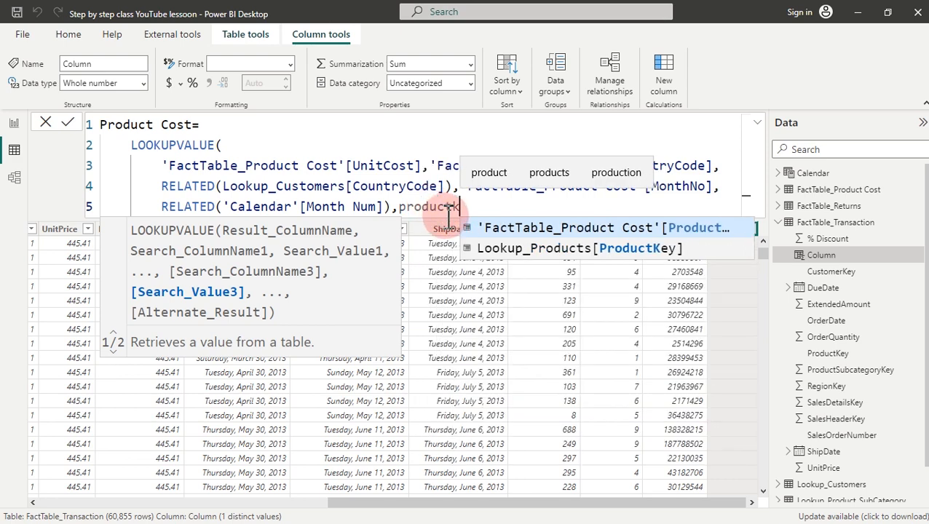
left_click(554, 229)
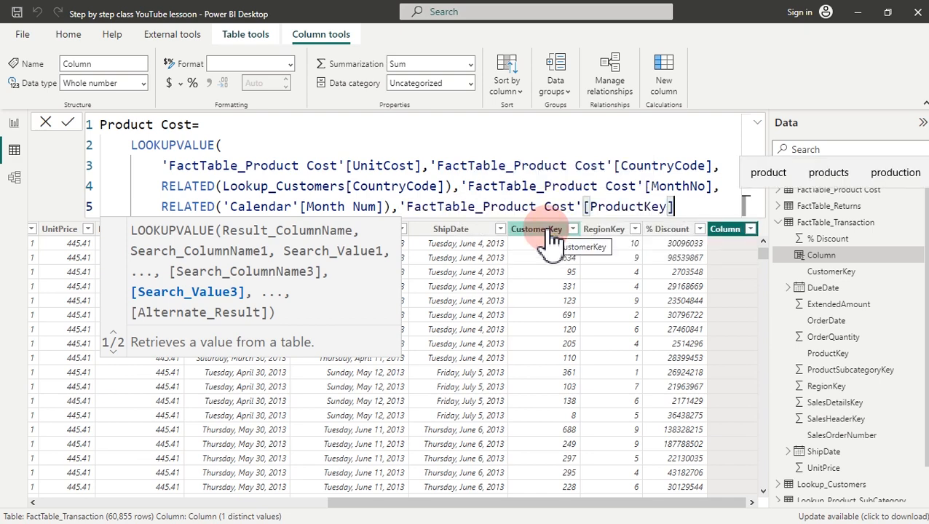
type(",")
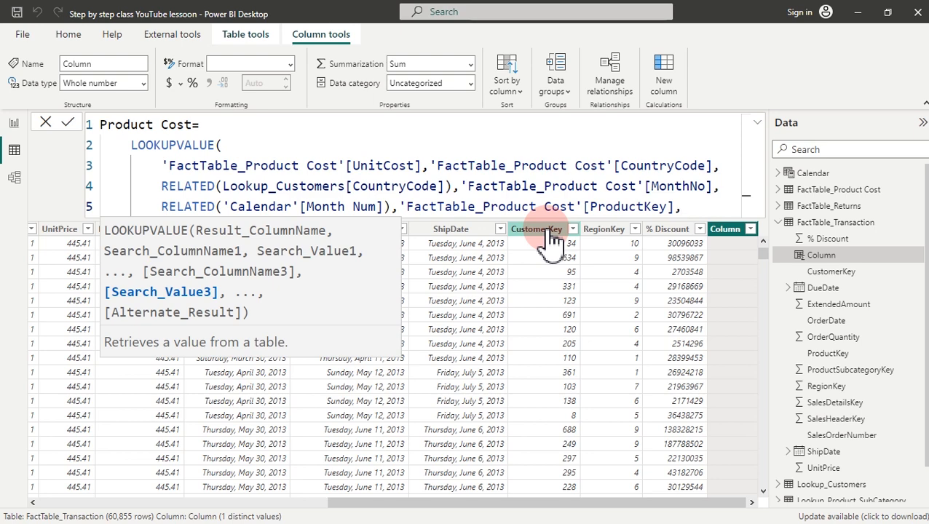
type("produ")
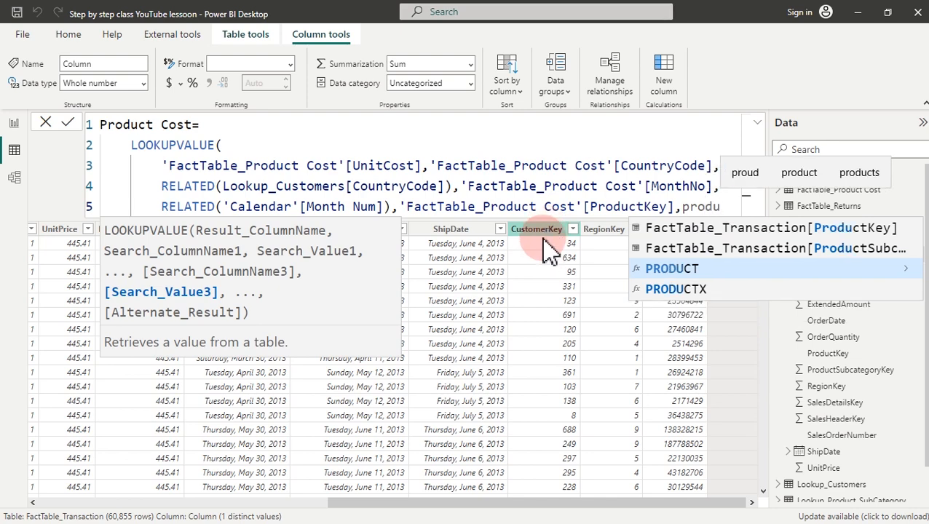
left_click(711, 230)
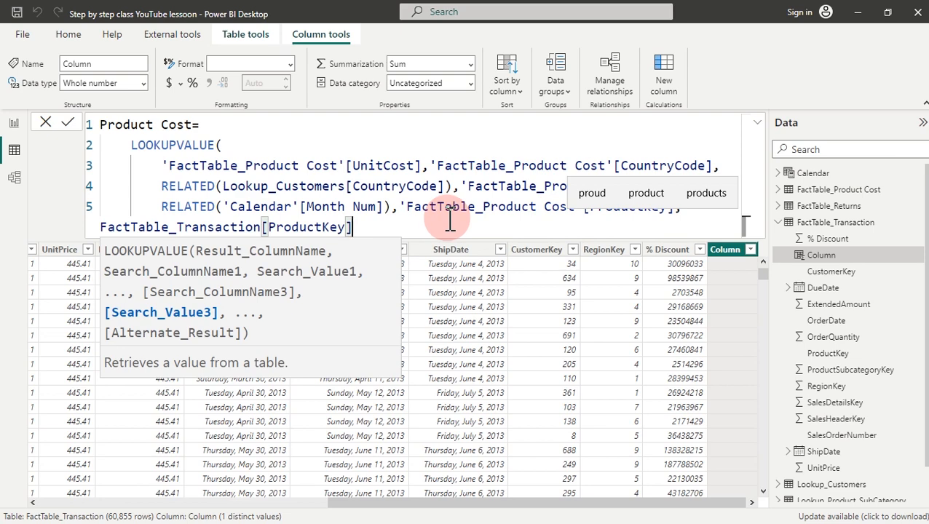
type(",")
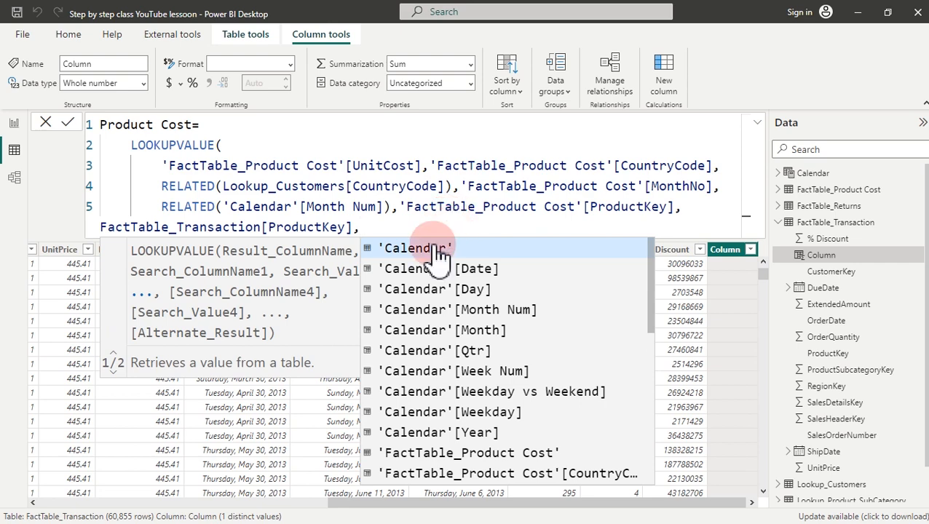
Step: Add 'FactTable_Product Cost'[Year] as the fourth search column of the LOOKUPVALUE formula
left_click(405, 214)
left_click(386, 228)
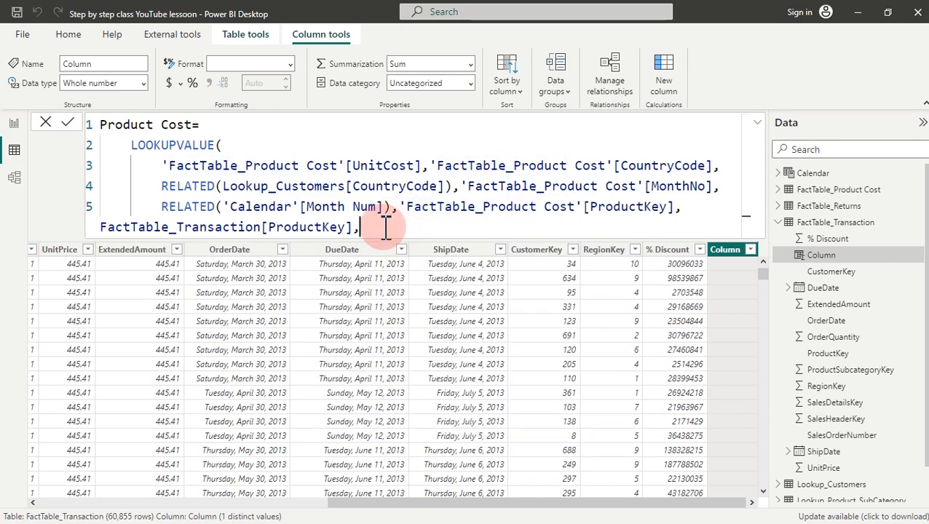
type("yea")
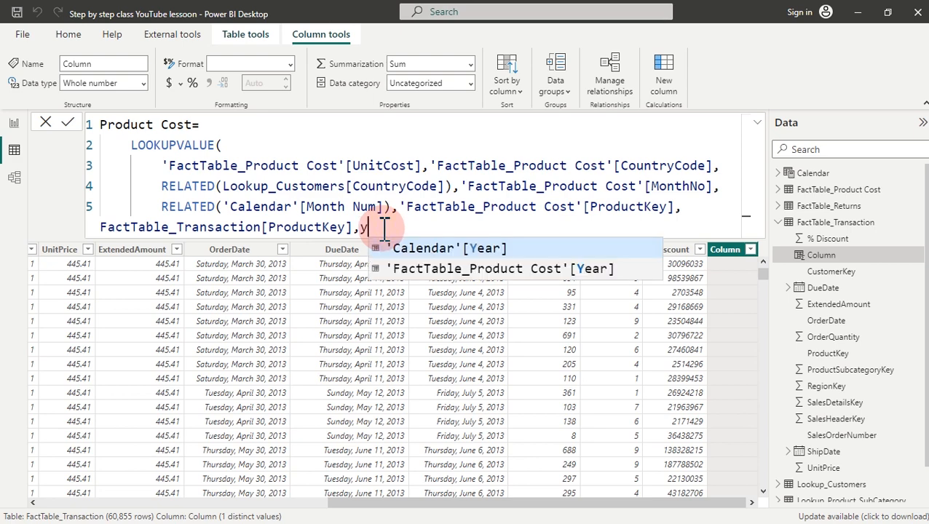
left_click(435, 271)
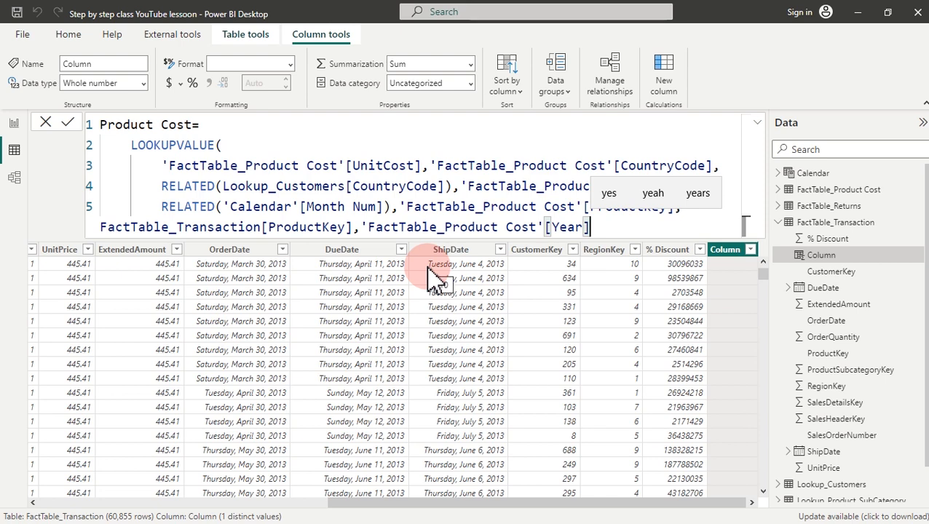
type(",")
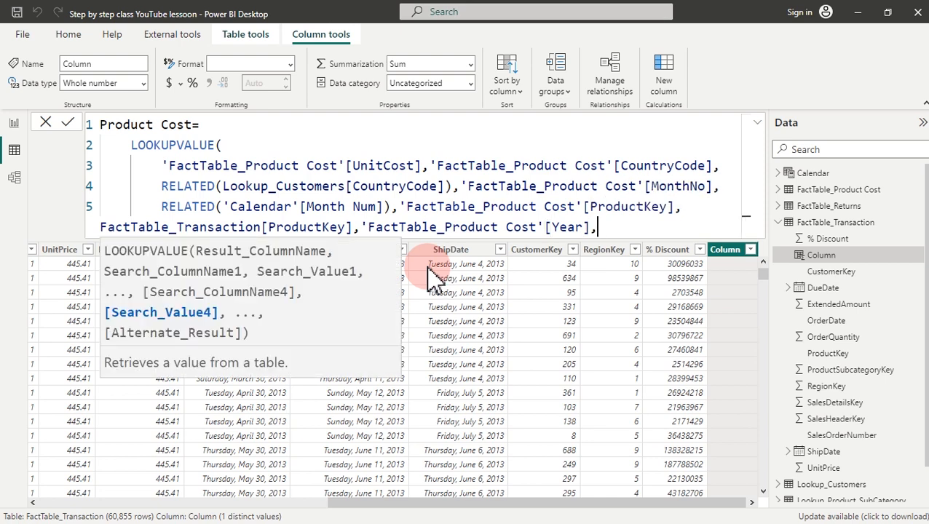
Step: Enter RELATED(year) on a new formula line as the fourth search value, close LOOKUPVALUE and commit the formula
key("shift+Return")
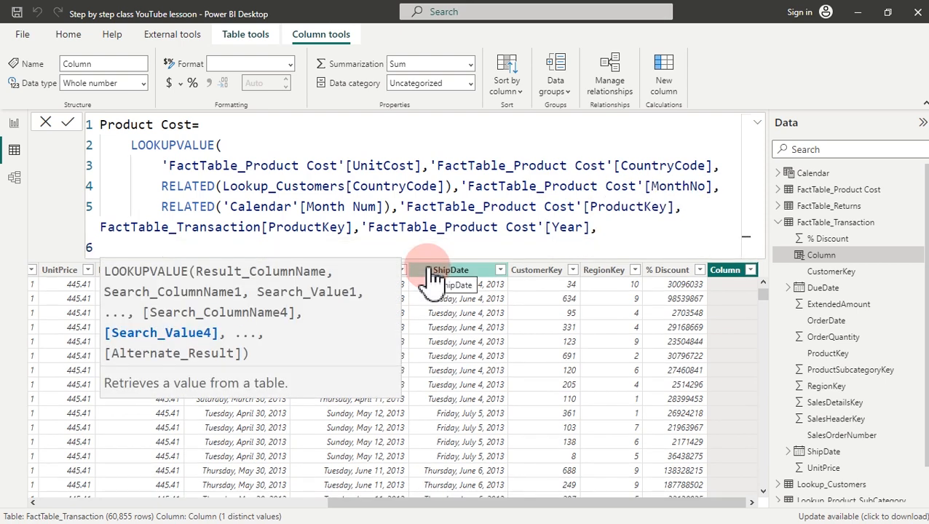
type("rel")
left_click(430, 271)
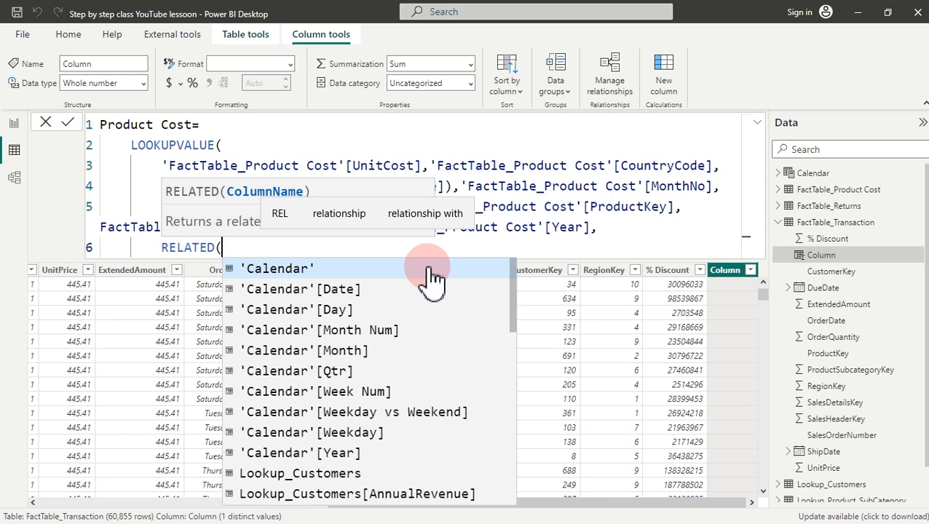
type("year")
left_click(408, 270)
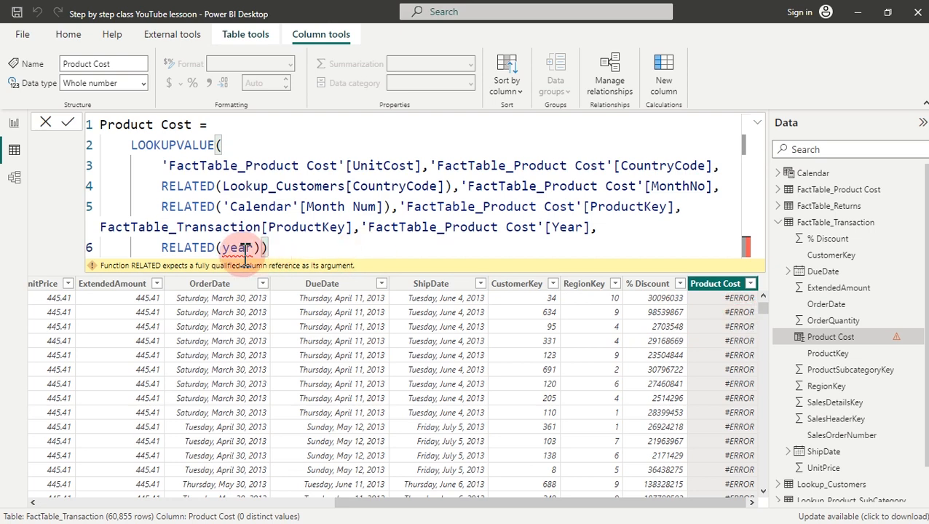
Step: Replace the unqualified year argument of the last RELATED function with 'Calendar'[Year]
mouse_move(226, 247)
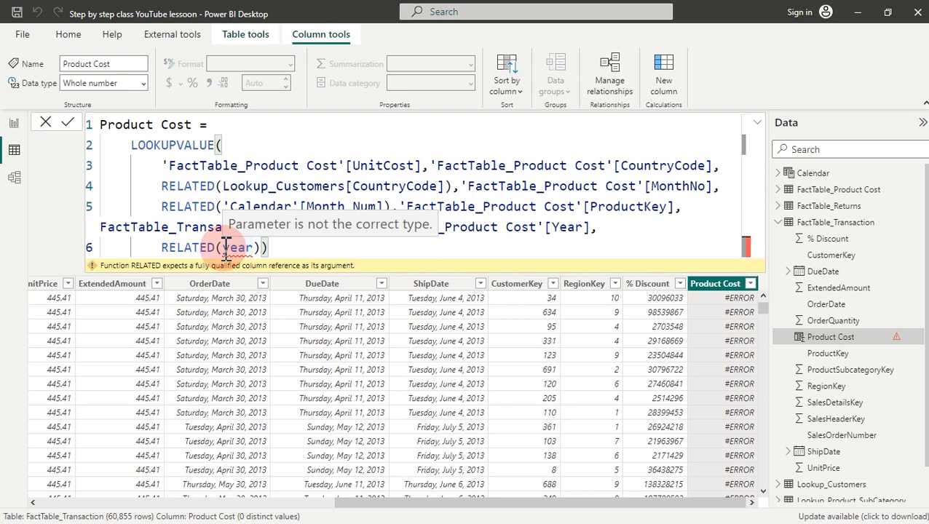
left_click_drag(311, 246, 223, 248)
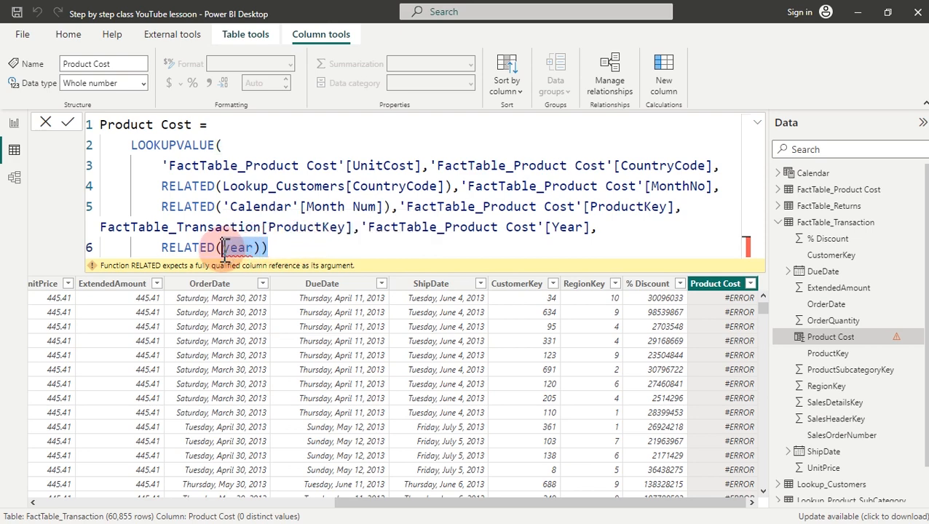
key("BackSpace")
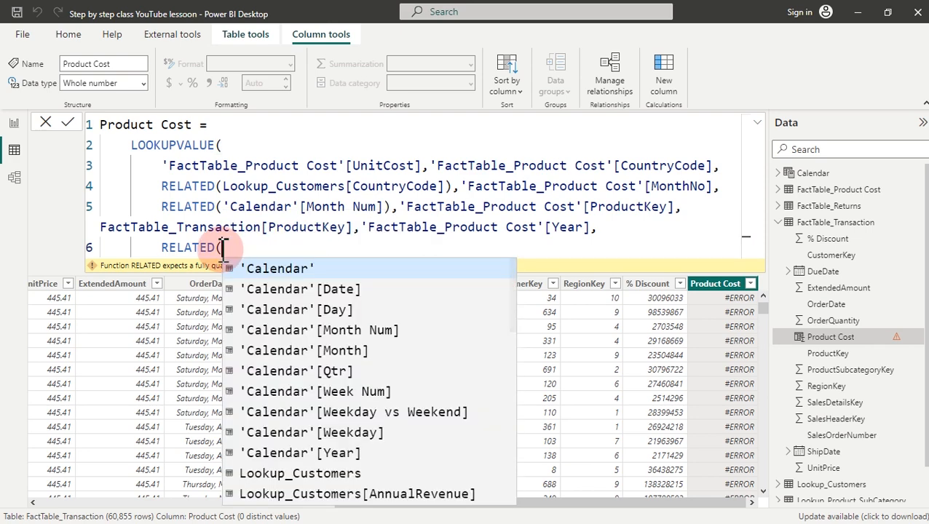
type("year")
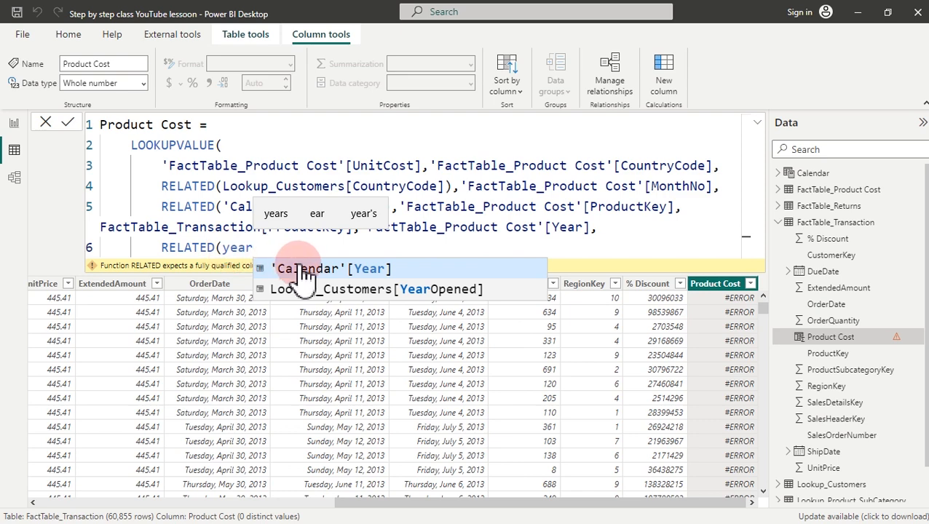
left_click(299, 271)
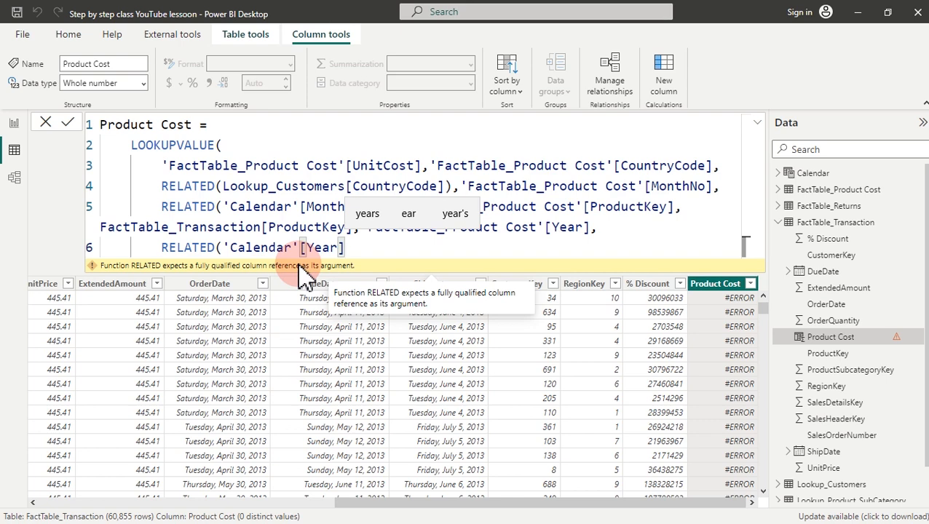
Step: Close the RELATED and LOOKUPVALUE functions with brackets on separate lines and commit the Product Cost formula
key("shift+Return")
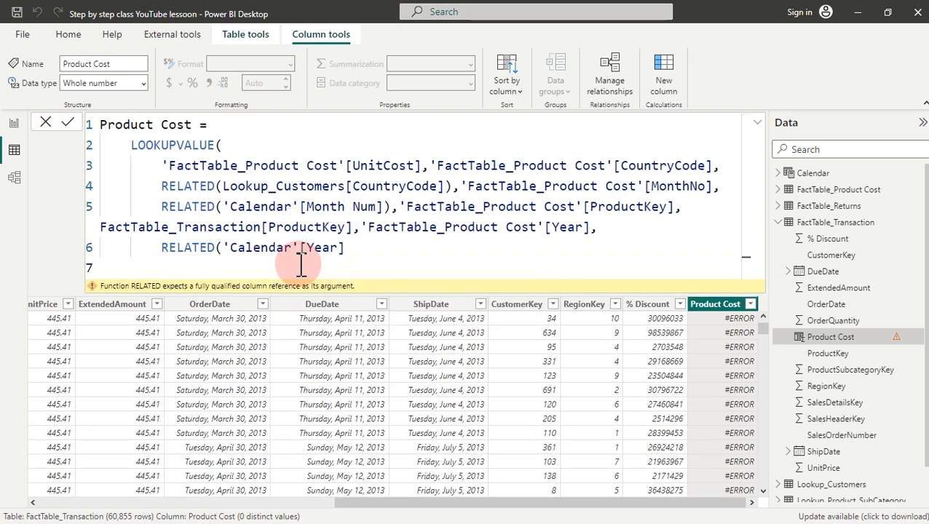
type(")")
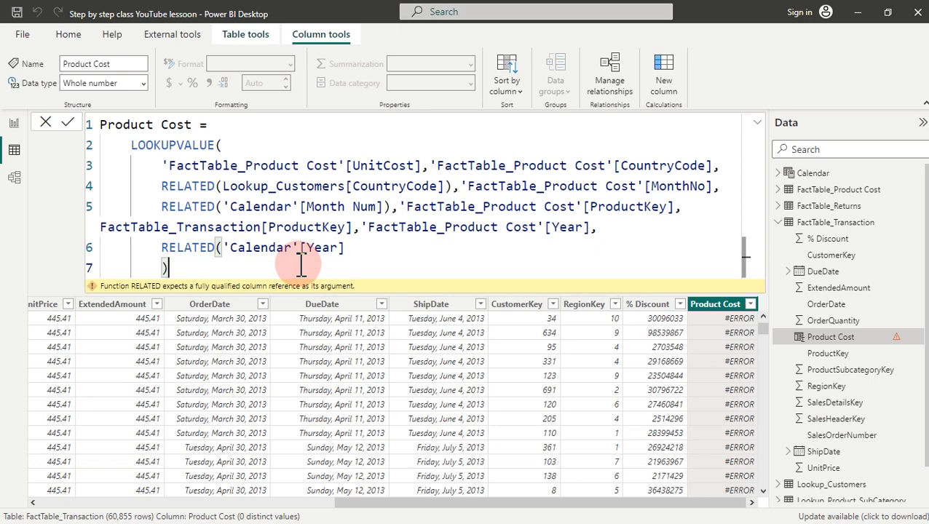
key("shift+Return")
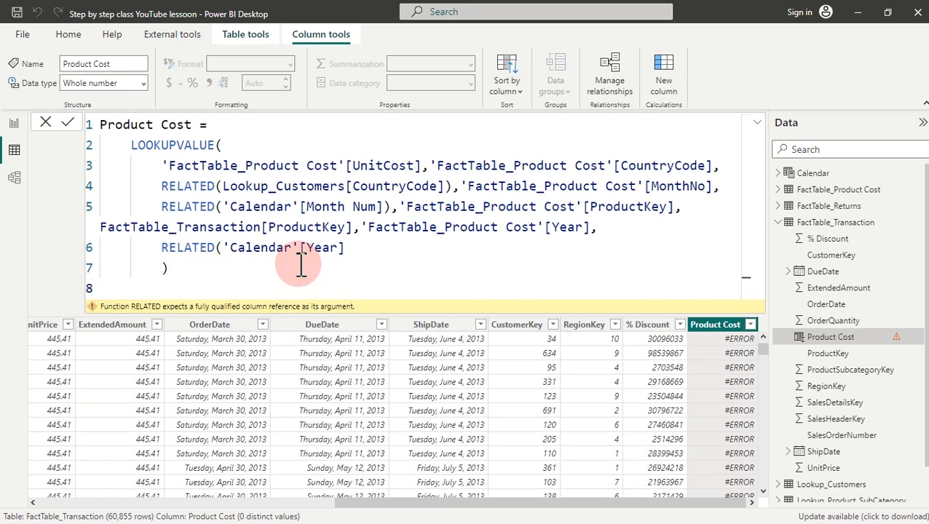
type(")")
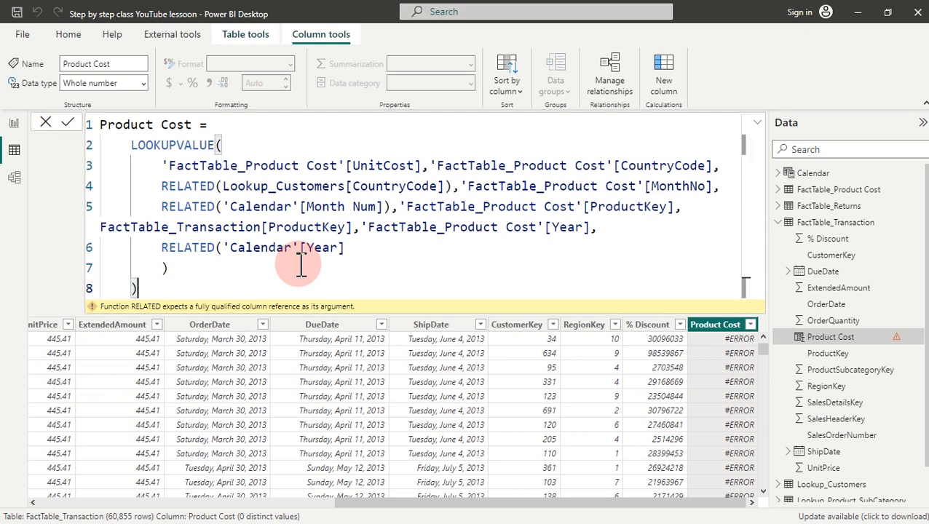
key("Return")
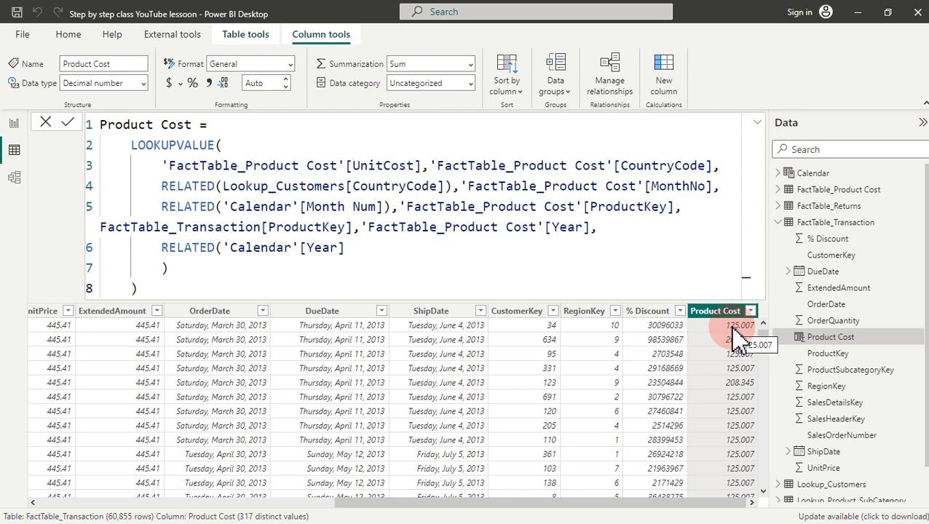
Step: Review the Product Cost values alongside the other transaction columns, and the LOOKUPVALUE and RELATED functions in the formula
left_click_drag(634, 510, 539, 518)
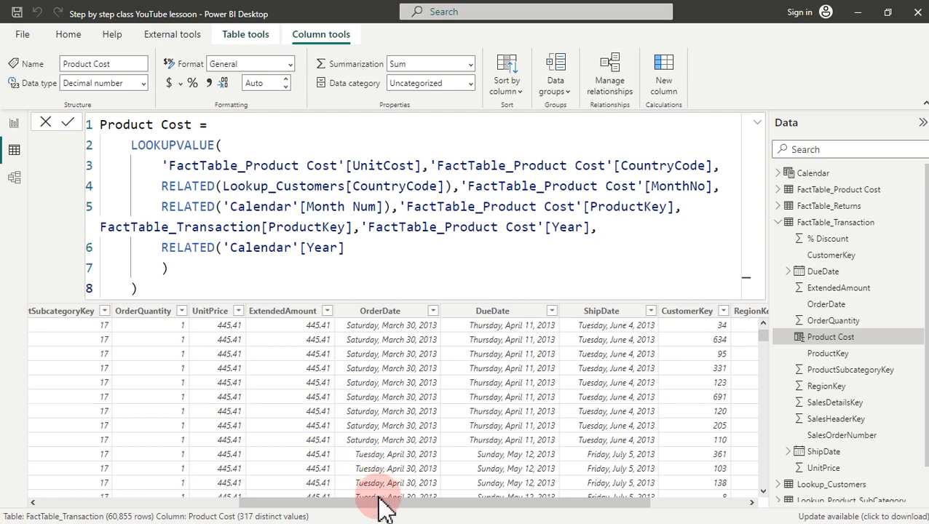
left_click_drag(384, 512, 547, 506)
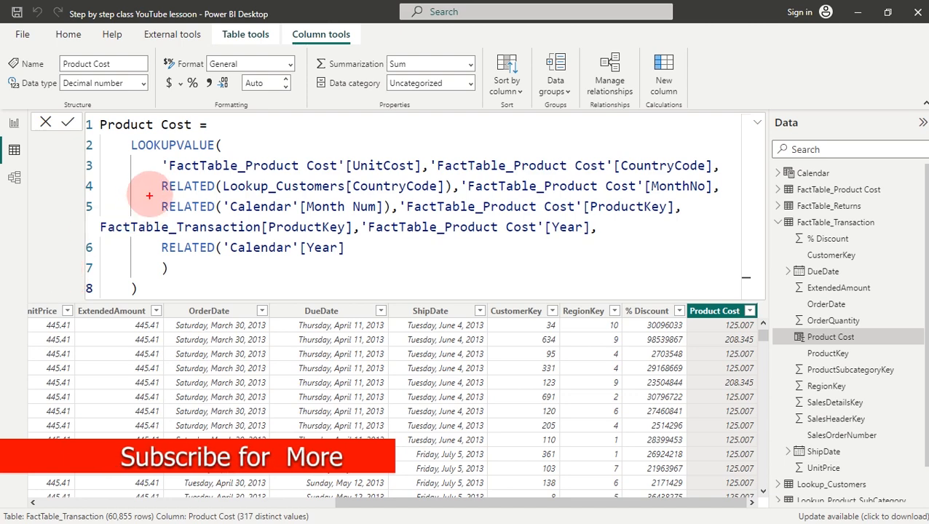
left_click_drag(131, 155, 193, 155)
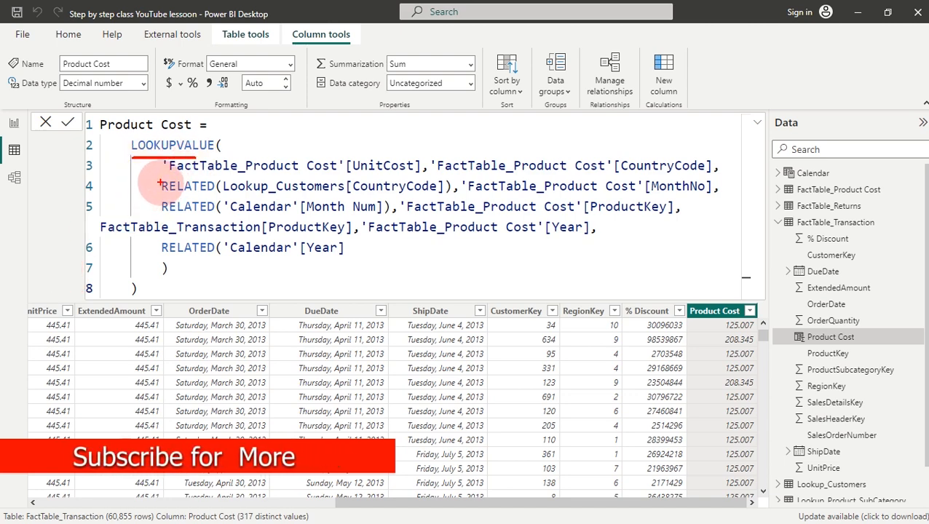
left_click_drag(160, 183, 155, 206)
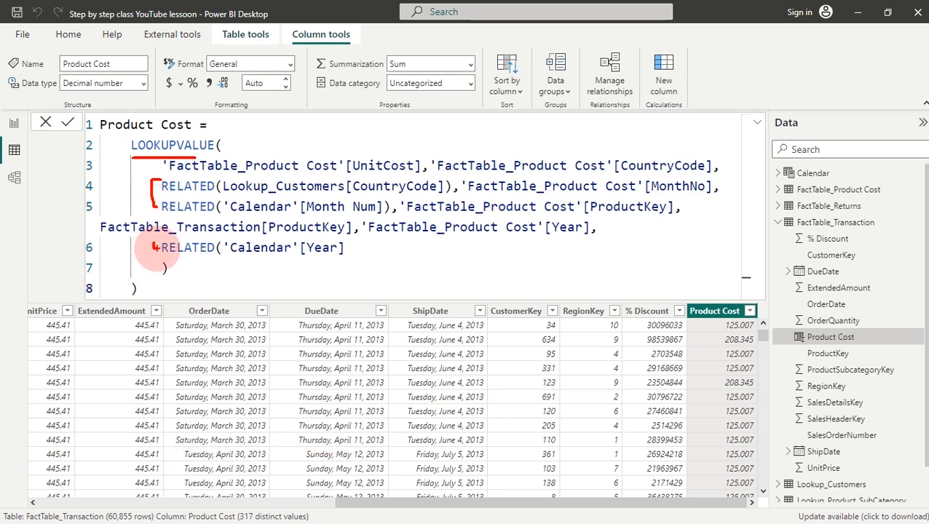
key("Escape")
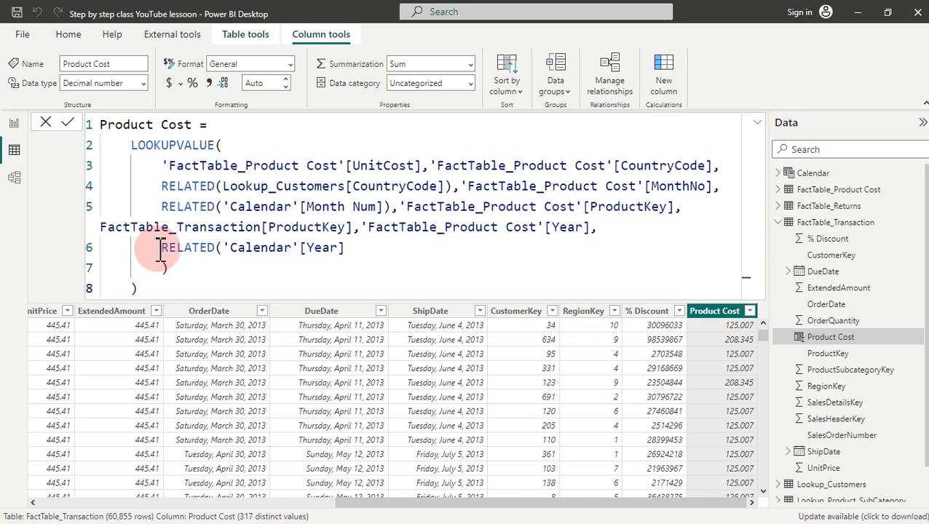
Step: Examine in the data model how the formula's LOOKUPVALUE and RELATED functions connect FactTable_Product Cost and FactTable_Transaction
left_click(16, 178)
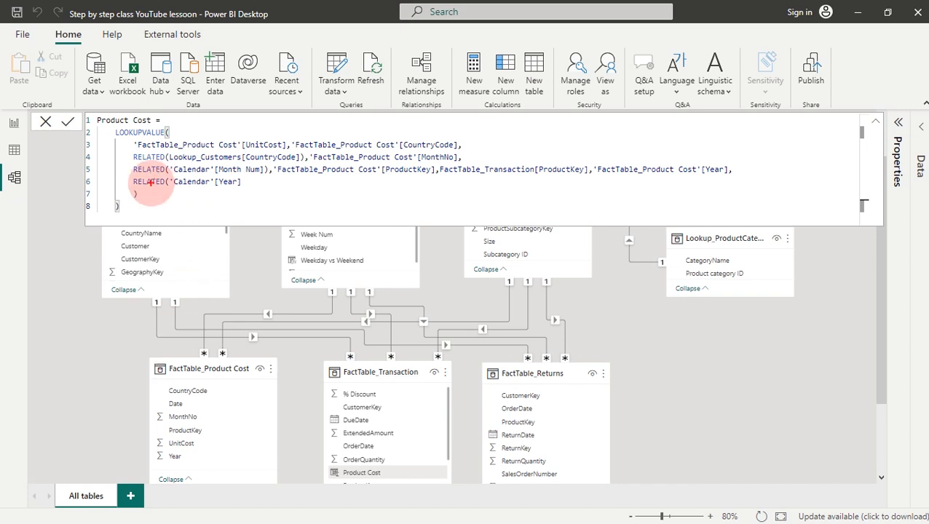
left_click_drag(105, 133, 111, 208)
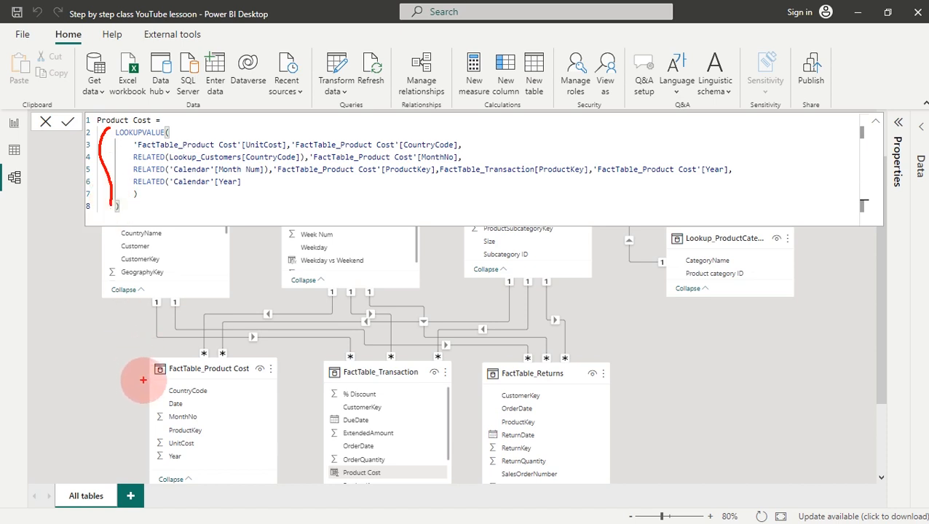
mouse_move(280, 408)
left_mouse_down()
mouse_move(325, 403)
mouse_move(320, 415)
mouse_move(322, 406)
left_mouse_up()
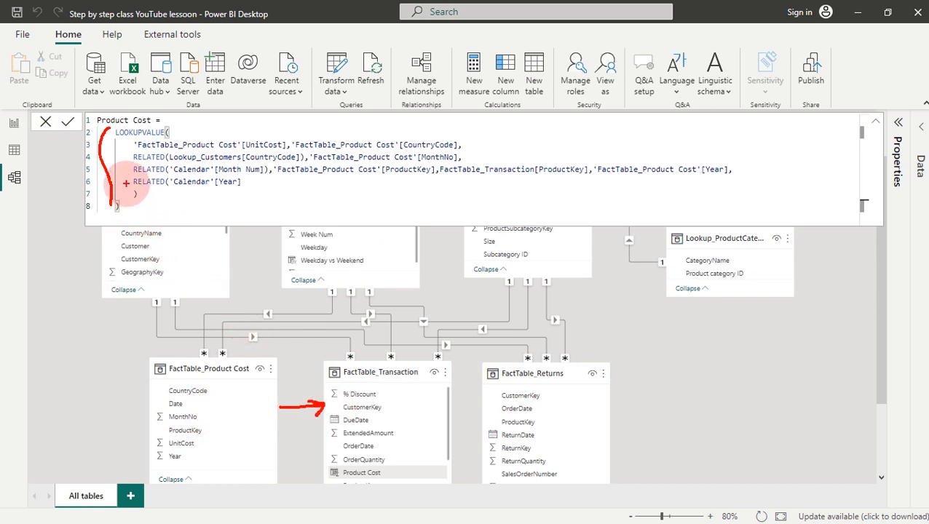
mouse_move(133, 175)
left_mouse_down()
mouse_move(168, 175)
mouse_move(167, 192)
mouse_move(134, 196)
mouse_move(131, 177)
left_mouse_up()
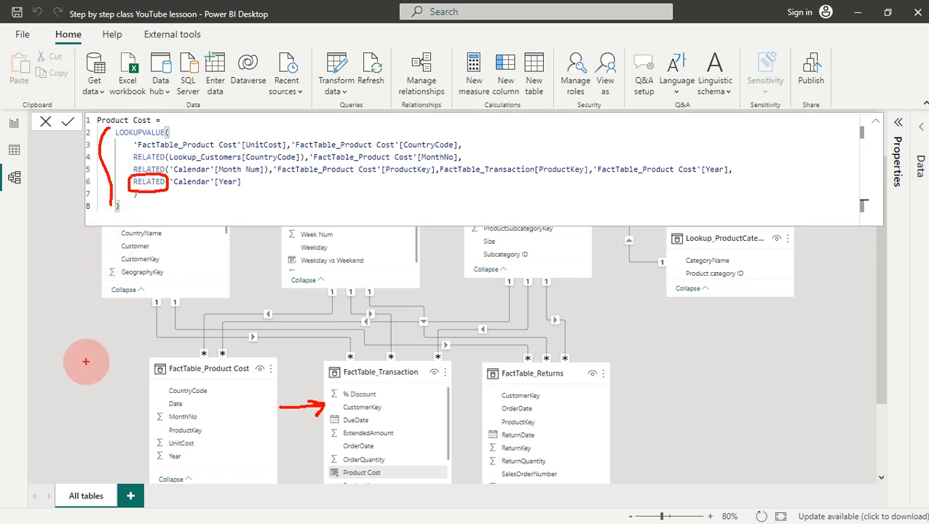
mouse_move(137, 388)
left_mouse_down()
mouse_move(125, 384)
mouse_move(124, 419)
mouse_move(130, 410)
left_mouse_up()
mouse_move(419, 412)
left_mouse_down()
mouse_move(407, 408)
mouse_move(413, 448)
mouse_move(428, 435)
left_mouse_up()
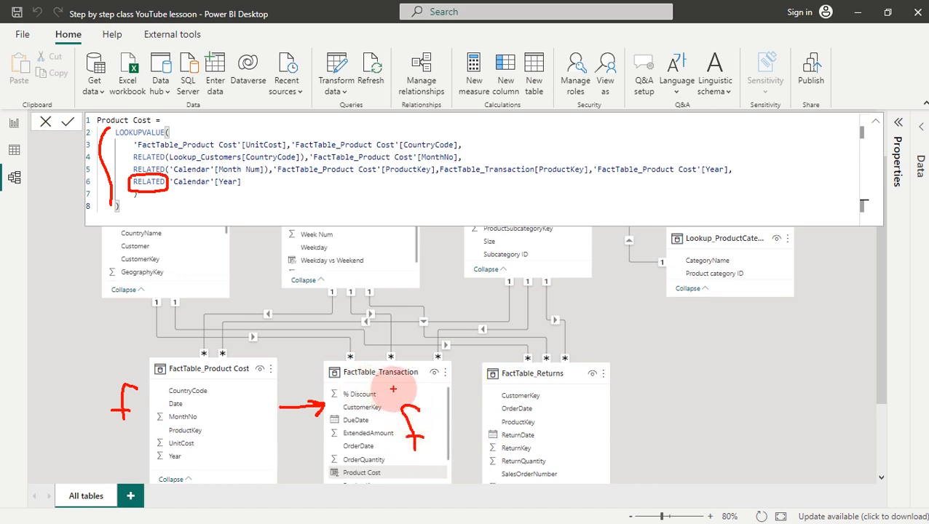
mouse_move(155, 191)
left_mouse_down()
mouse_move(348, 357)
mouse_move(232, 332)
mouse_move(240, 353)
left_mouse_up()
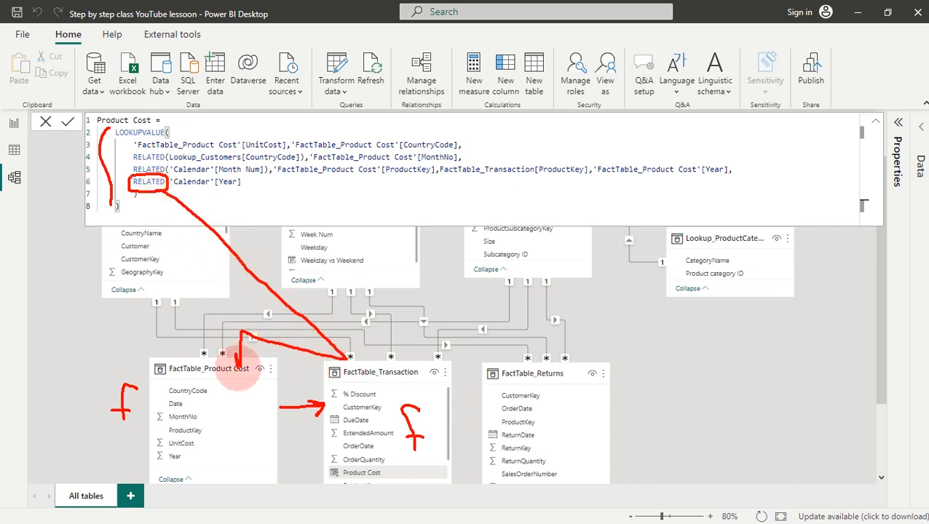
left_click_drag(348, 358, 404, 383)
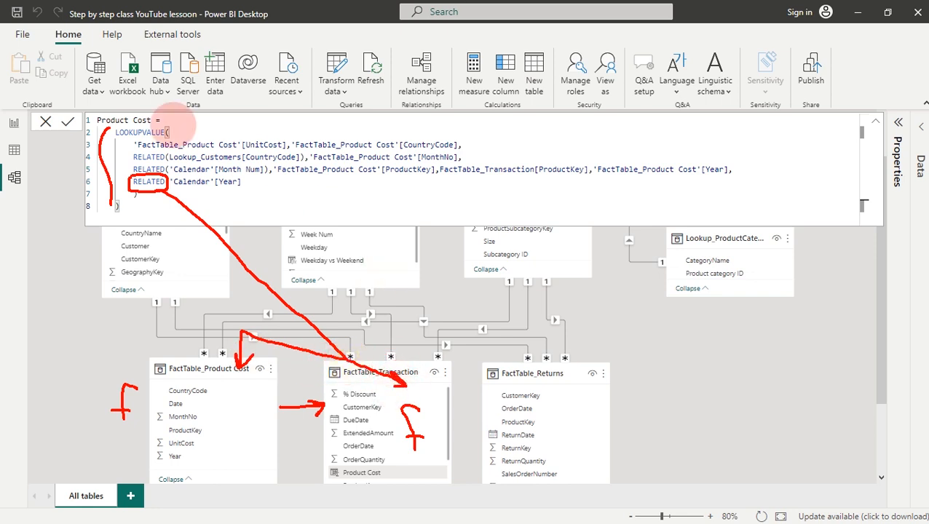
mouse_move(116, 146)
left_mouse_down()
mouse_move(129, 282)
mouse_move(156, 394)
mouse_move(179, 414)
mouse_move(182, 402)
left_mouse_up()
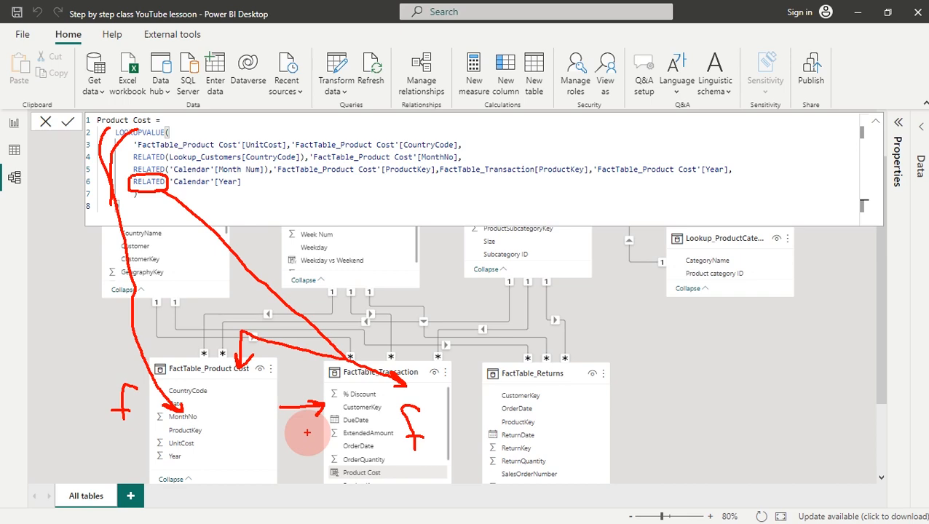
key("Escape")
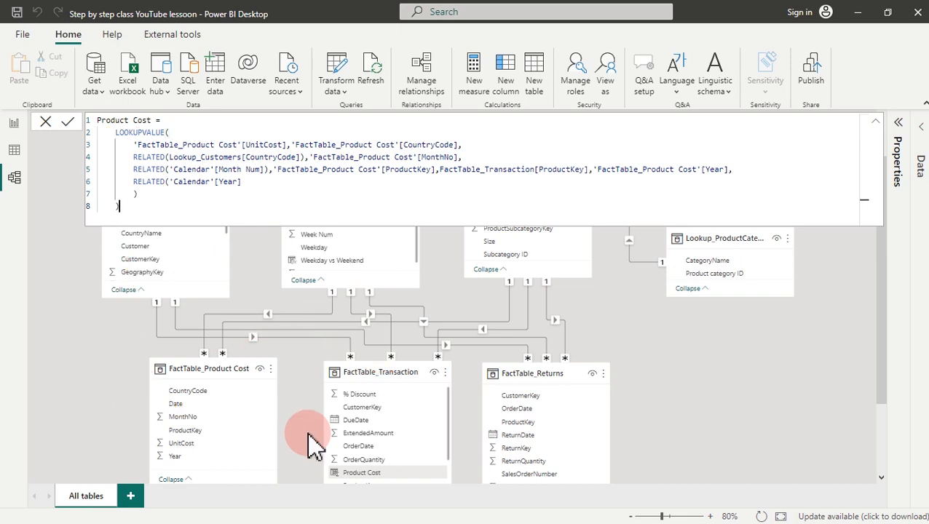
Step: Delete the Weekday and Month table visuals from Page 1 of the report
left_click(12, 137)
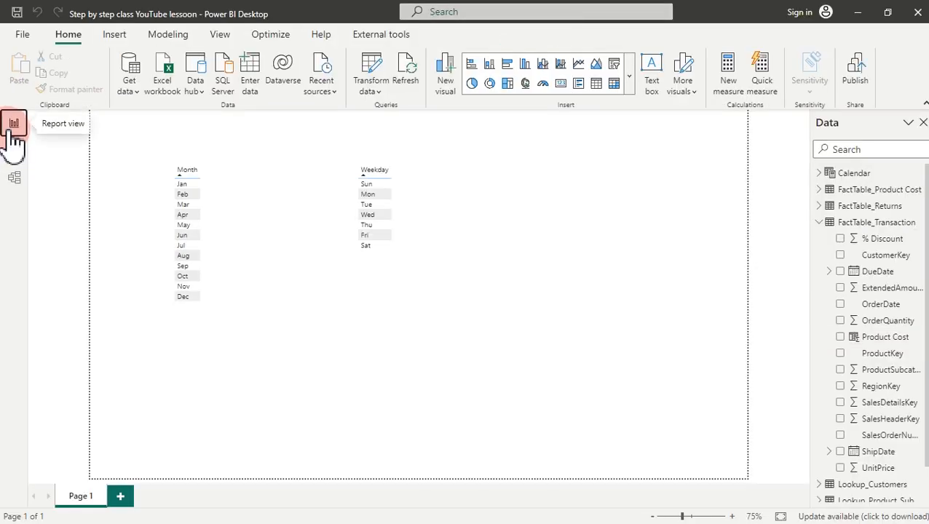
left_click(458, 295)
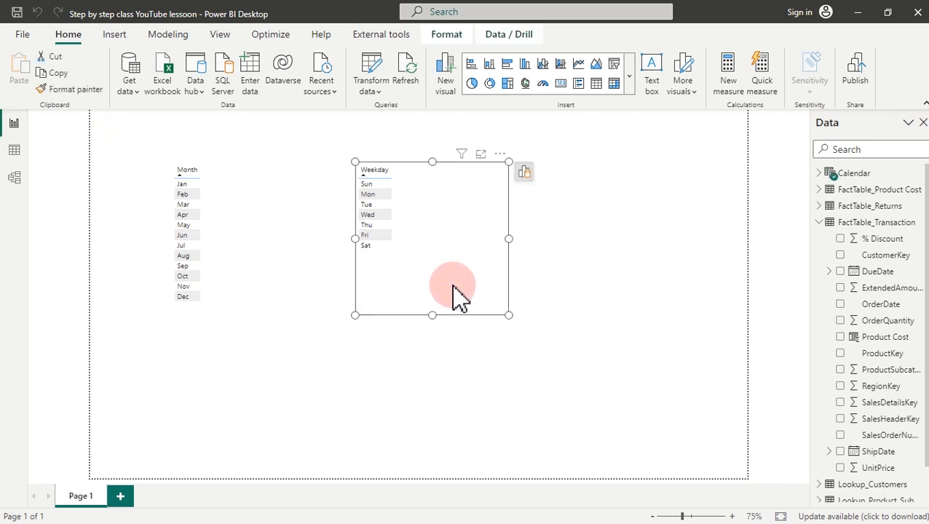
key("Delete")
left_click(229, 249)
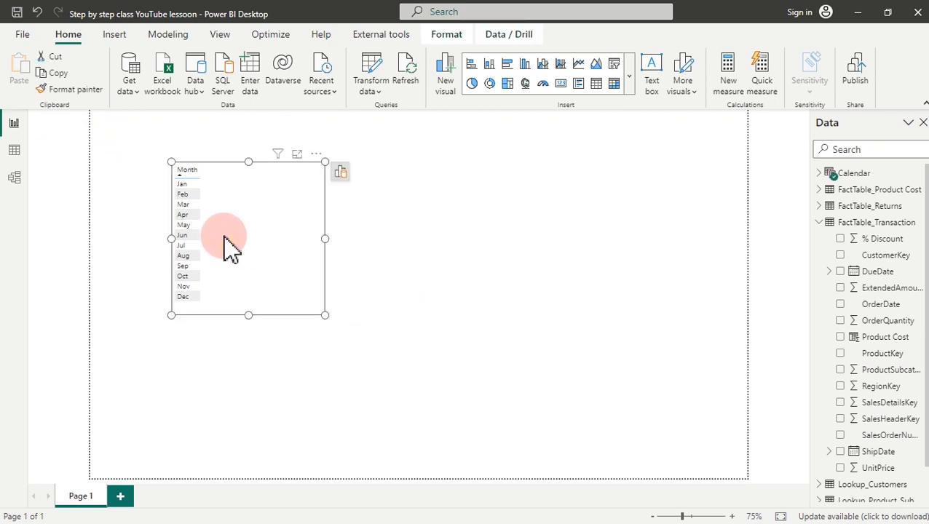
key("Delete")
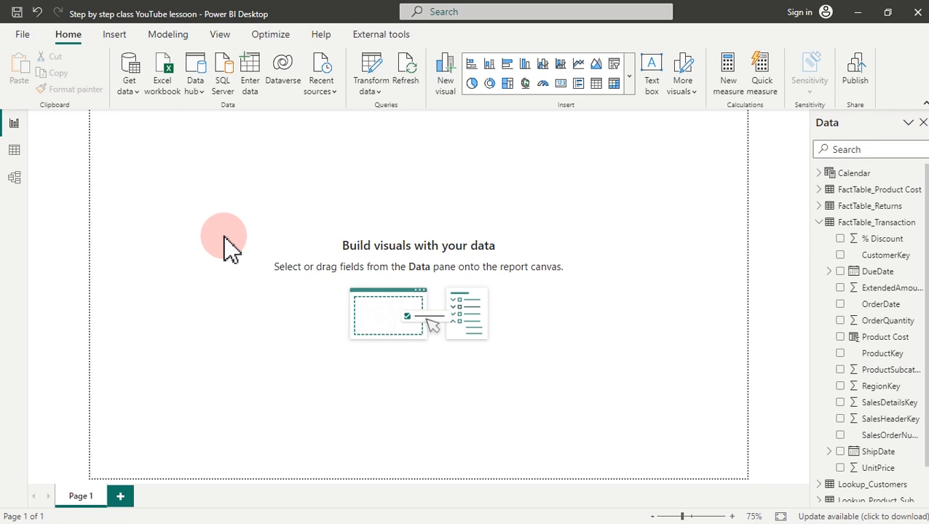
Step: Check the installed program version in the About information, and collapse the FactTable_Transaction field list
left_click(324, 38)
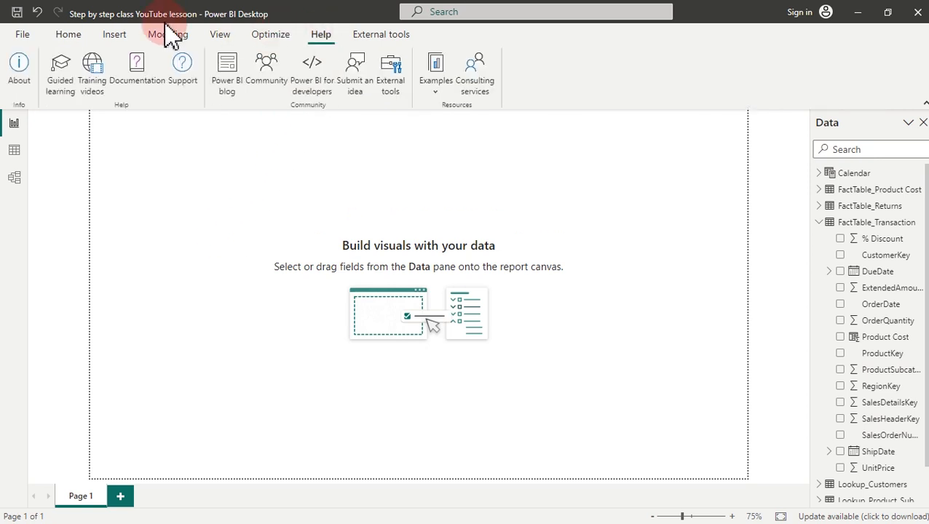
left_click(20, 70)
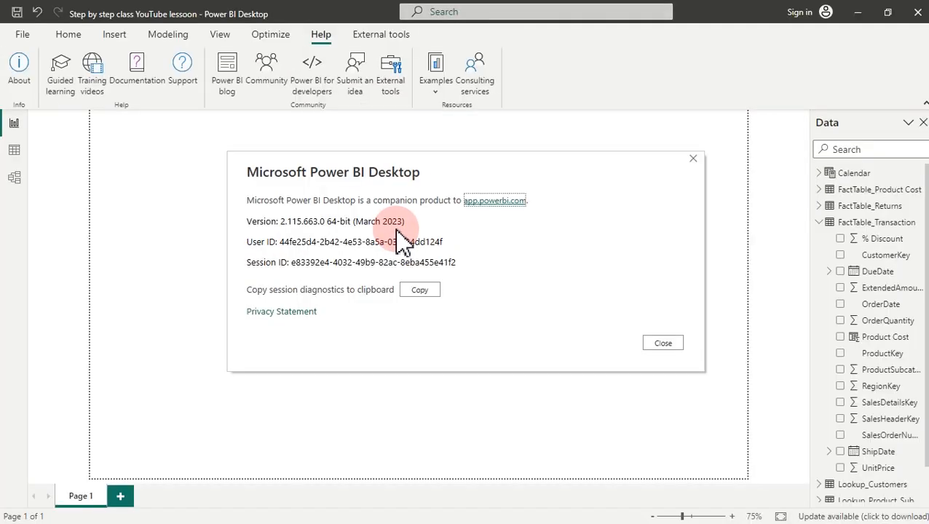
key("Escape")
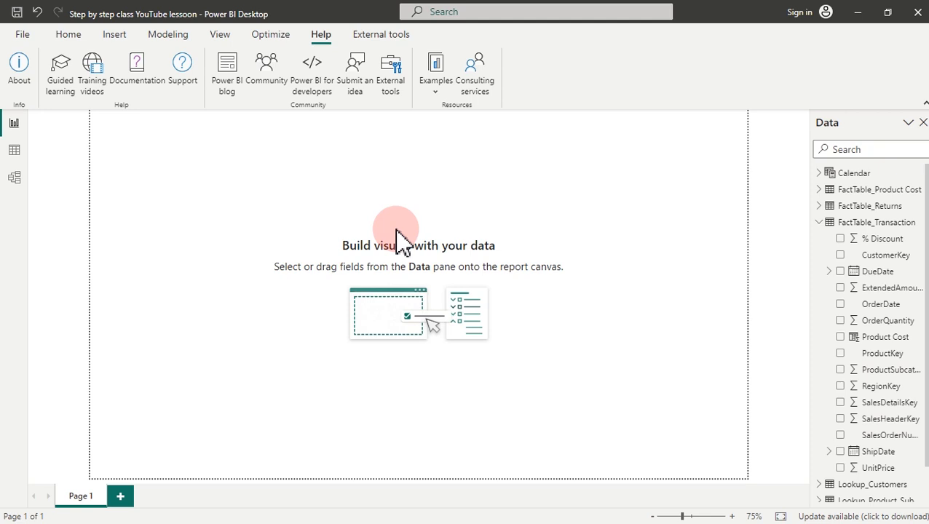
left_click(823, 223)
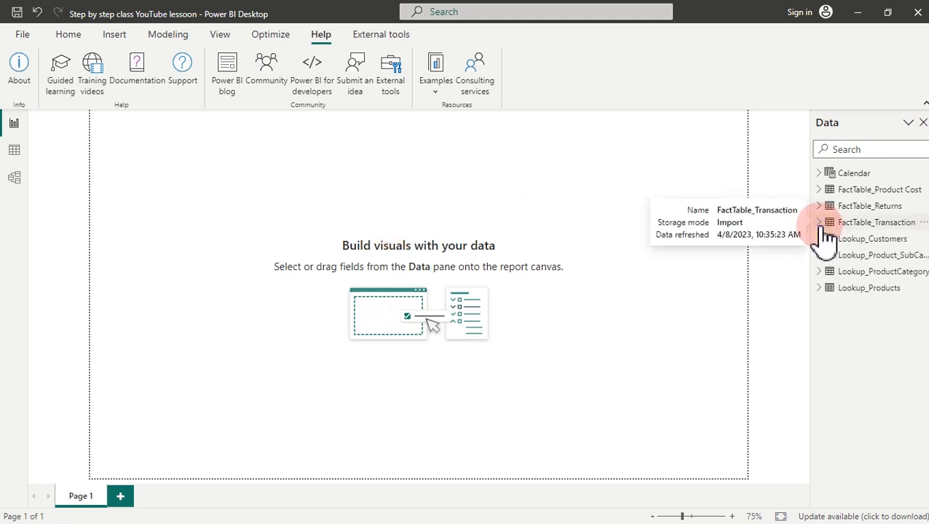
Step: Create an empty table named All Measures and load it into the model
left_click(73, 42)
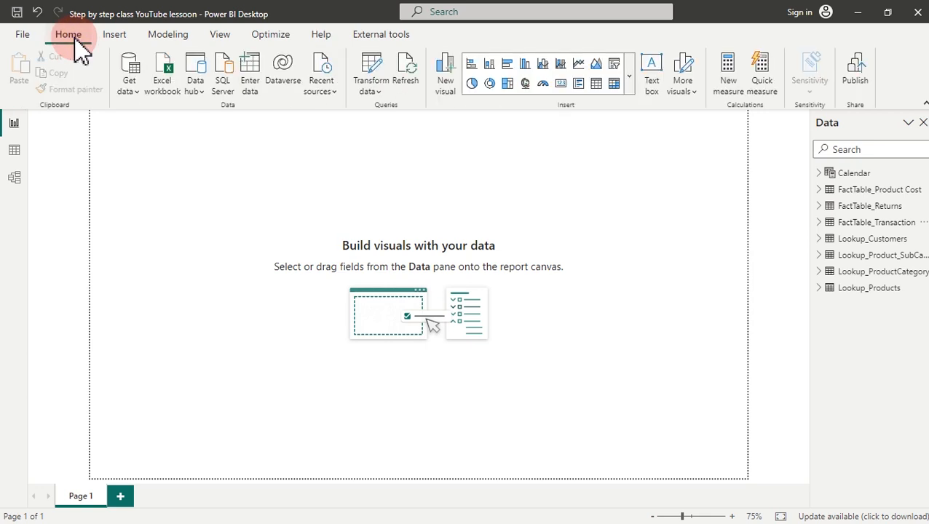
left_click(249, 77)
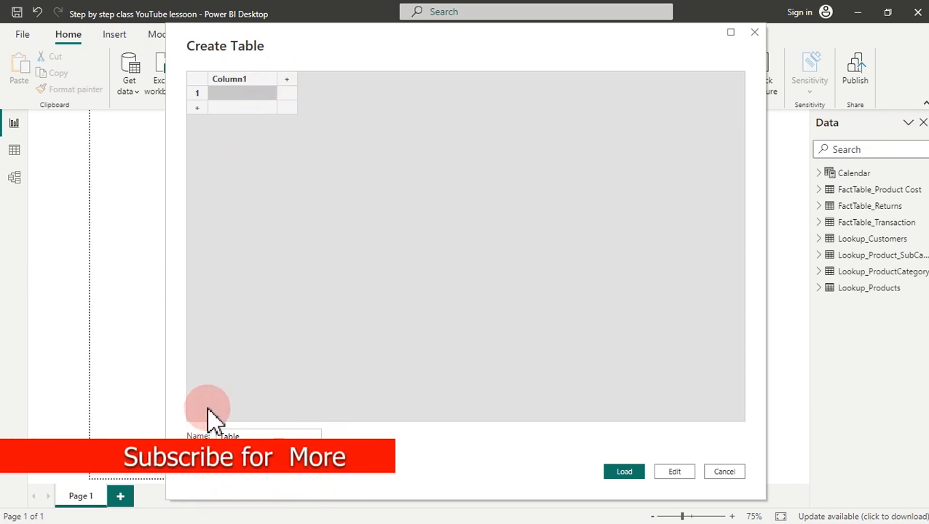
left_click_drag(244, 435, 213, 435)
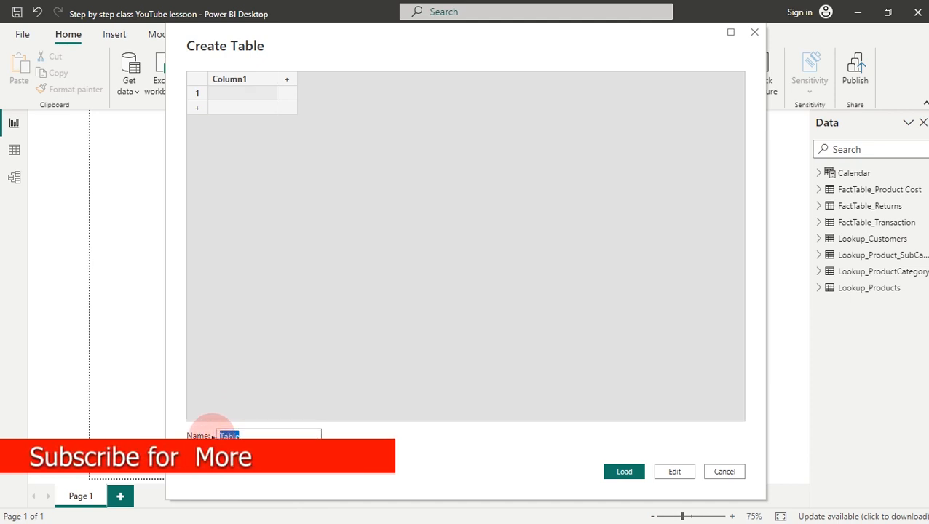
type("All Measures")
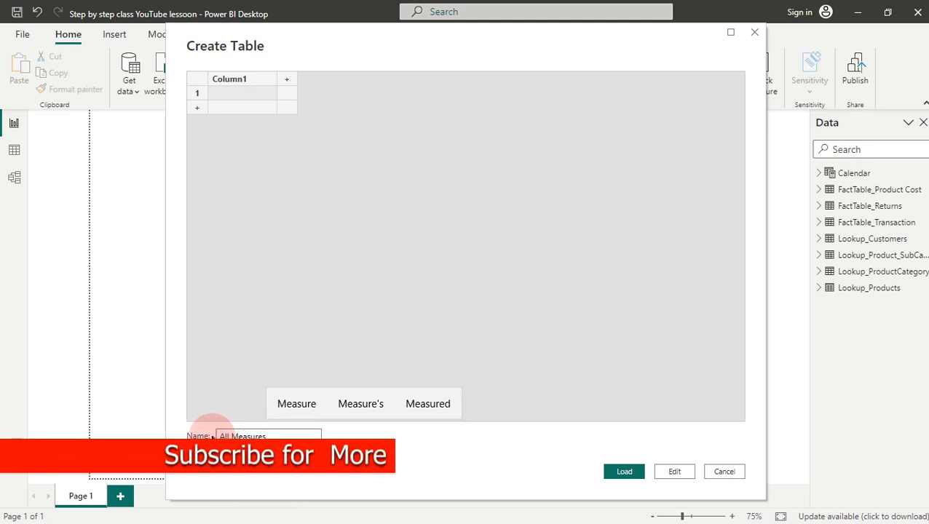
left_click(612, 473)
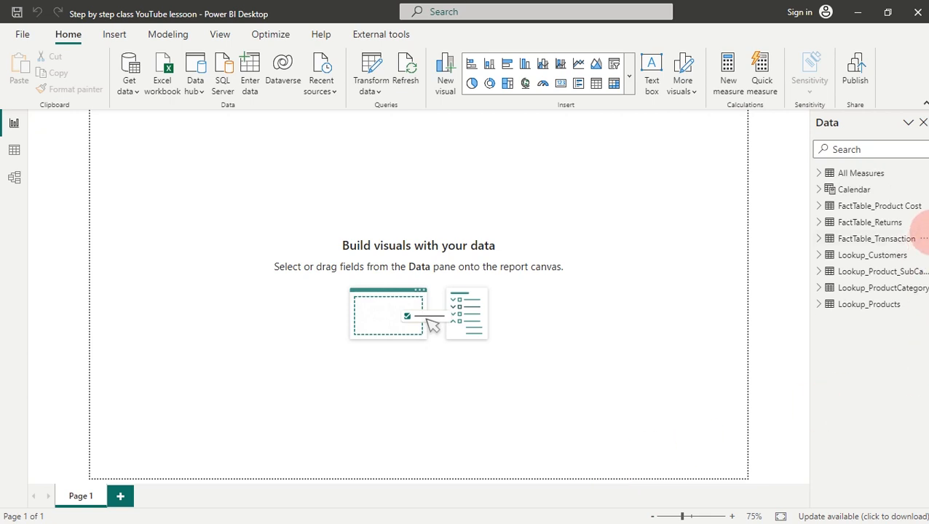
Step: Expand the All Measures table and add a new measure to it
left_click(819, 172)
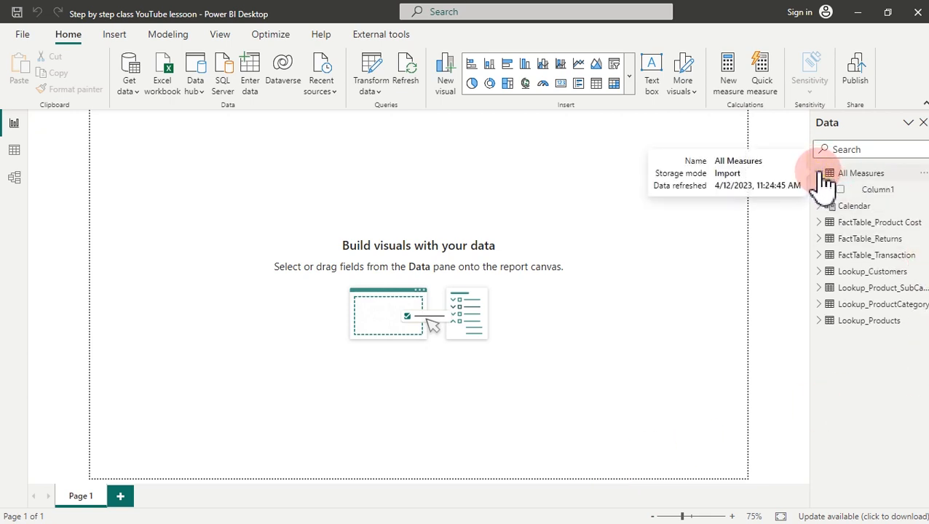
left_click(871, 190)
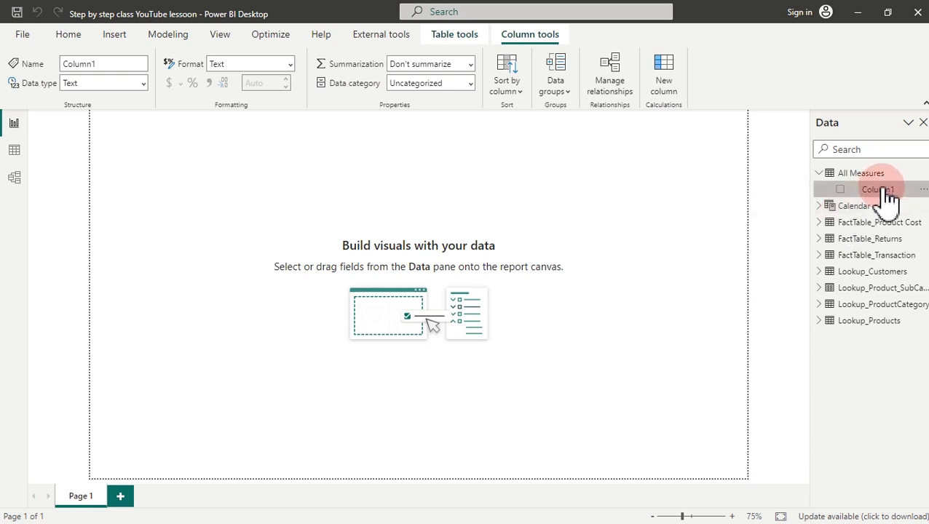
right_click(884, 193)
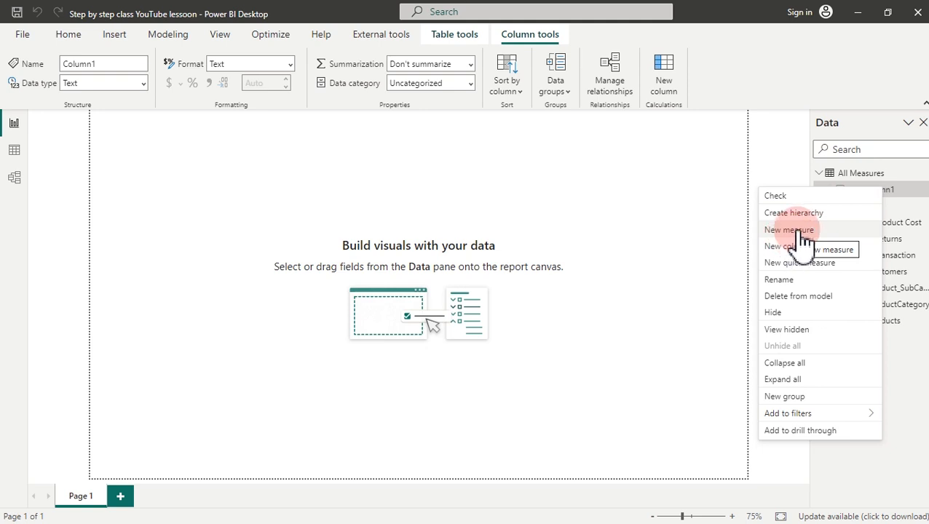
left_click(887, 190)
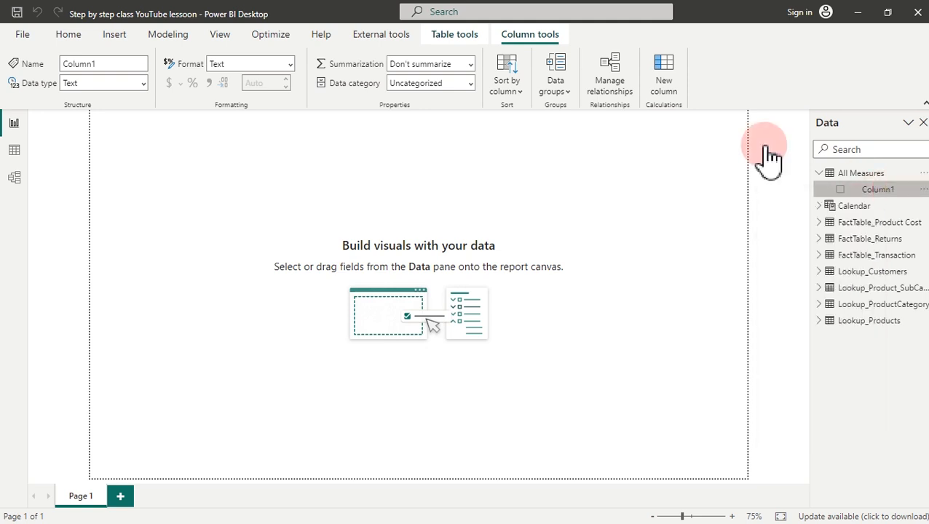
left_click(452, 41)
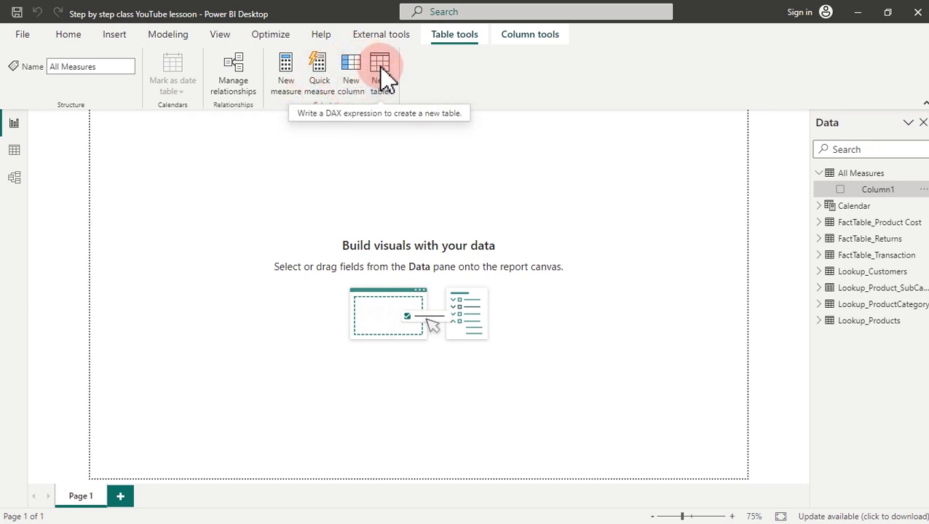
left_click(279, 64)
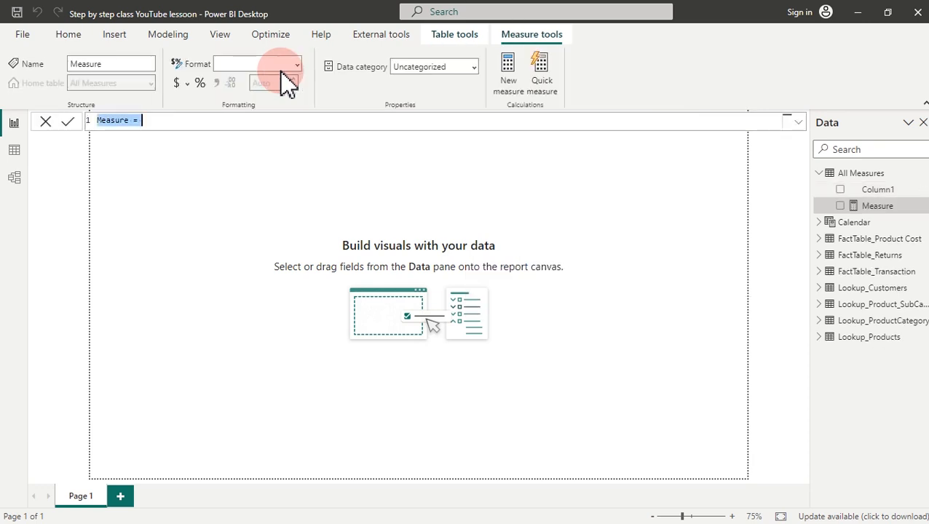
Step: Enlarge the text in the measure's formula editor
key("ctrl+plus")
key("ctrl+plus")
key("ctrl+plus")
key("ctrl+plus")
key("ctrl+plus")
key("ctrl+plus")
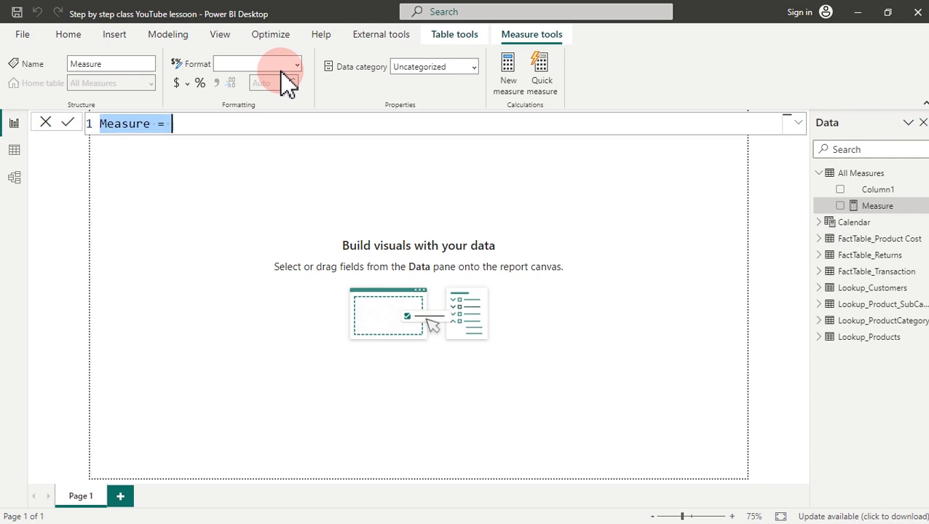
key("ctrl+plus")
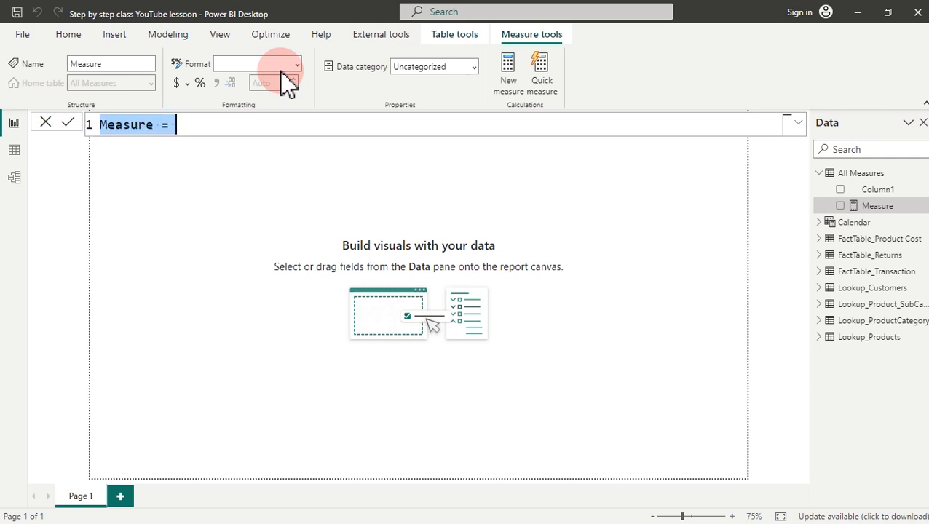
mouse_move(181, 218)
left_mouse_down()
mouse_move(213, 266)
mouse_move(218, 253)
mouse_move(222, 286)
left_mouse_up()
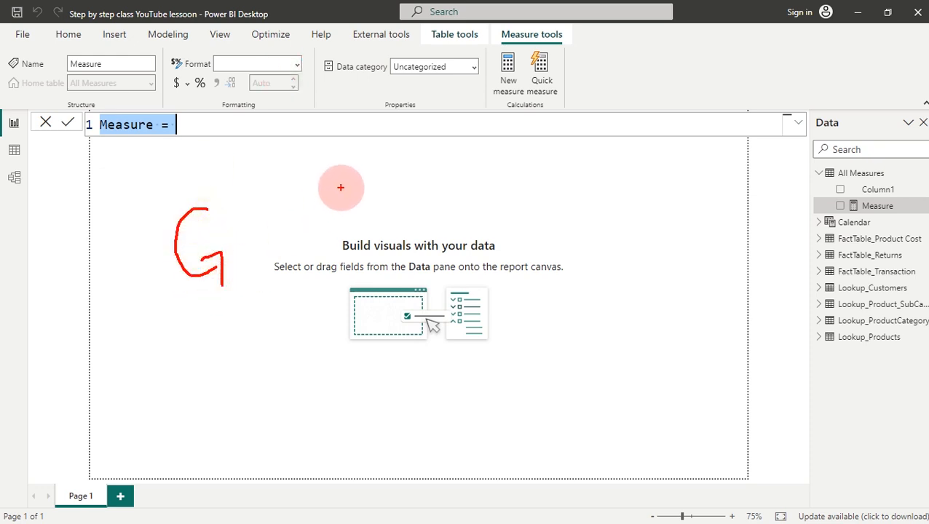
mouse_move(335, 187)
left_mouse_down()
mouse_move(336, 224)
mouse_move(335, 189)
mouse_move(360, 209)
mouse_move(361, 231)
left_mouse_up()
mouse_move(394, 185)
left_mouse_down()
mouse_move(381, 195)
mouse_move(395, 210)
mouse_move(380, 214)
left_mouse_up()
mouse_move(241, 217)
left_mouse_down()
mouse_move(241, 255)
mouse_move(249, 214)
mouse_move(245, 228)
mouse_move(261, 252)
mouse_move(258, 282)
mouse_move(209, 315)
left_mouse_up()
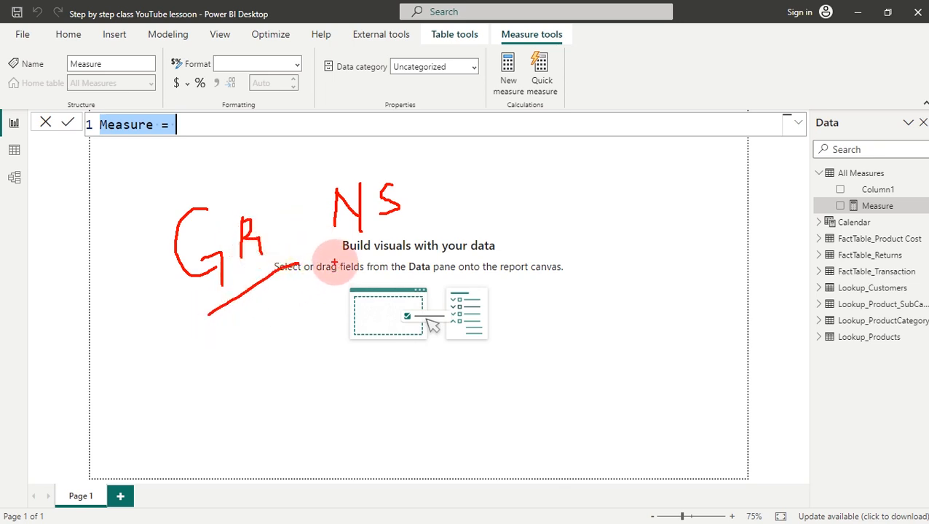
left_click_drag(334, 263, 457, 229)
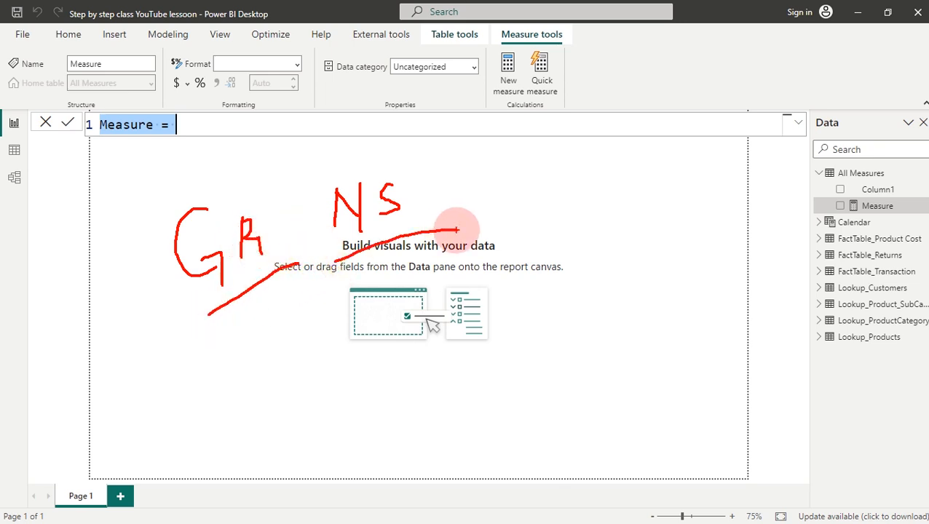
key("Escape")
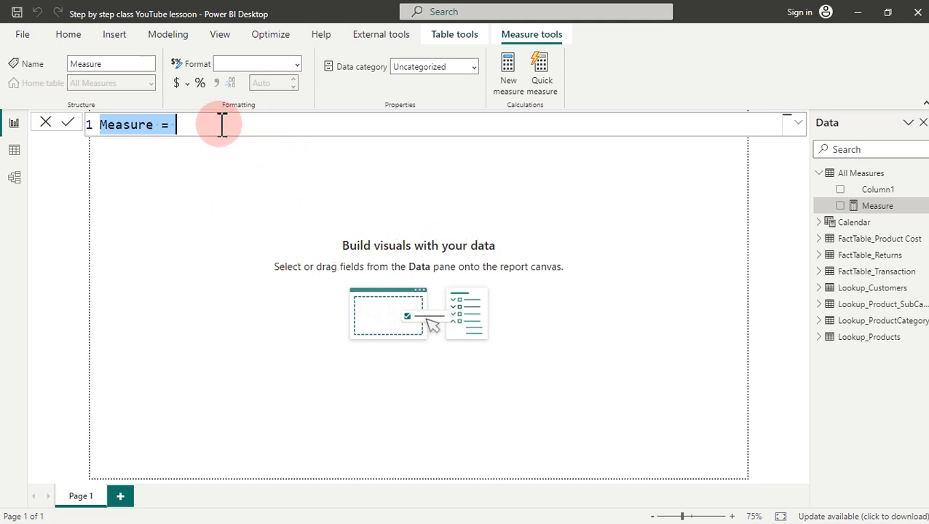
Step: Name the measure Gross Revenue and start its formula on an indented second line with the SUMX function
type("Gross Revenue")
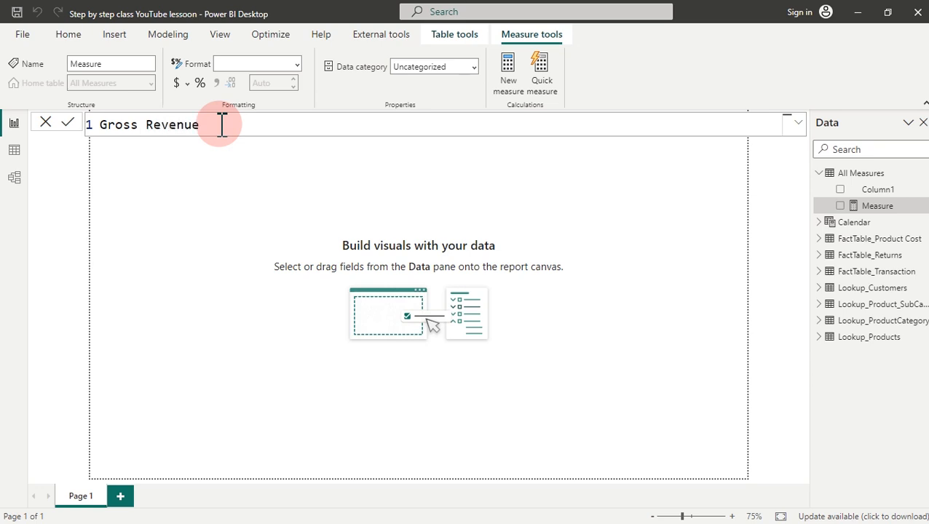
type("=")
key("shift+Return")
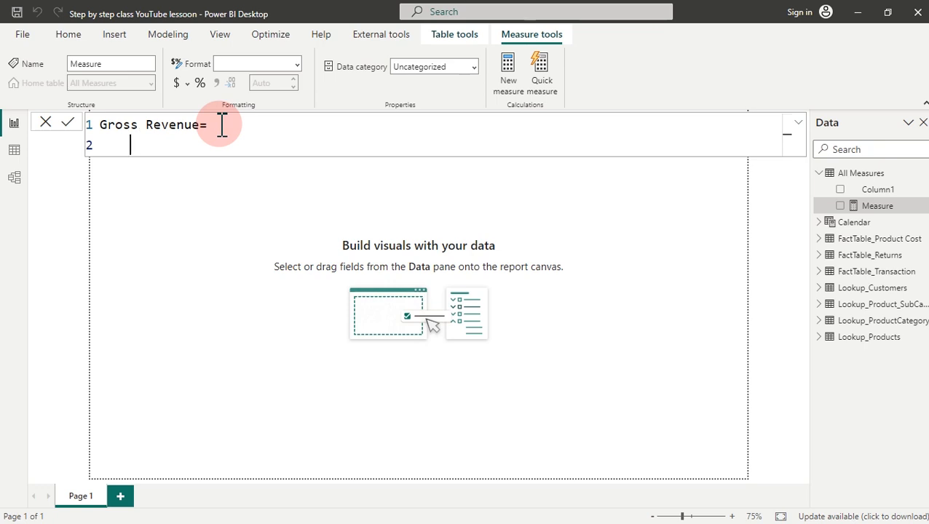
key("Tab")
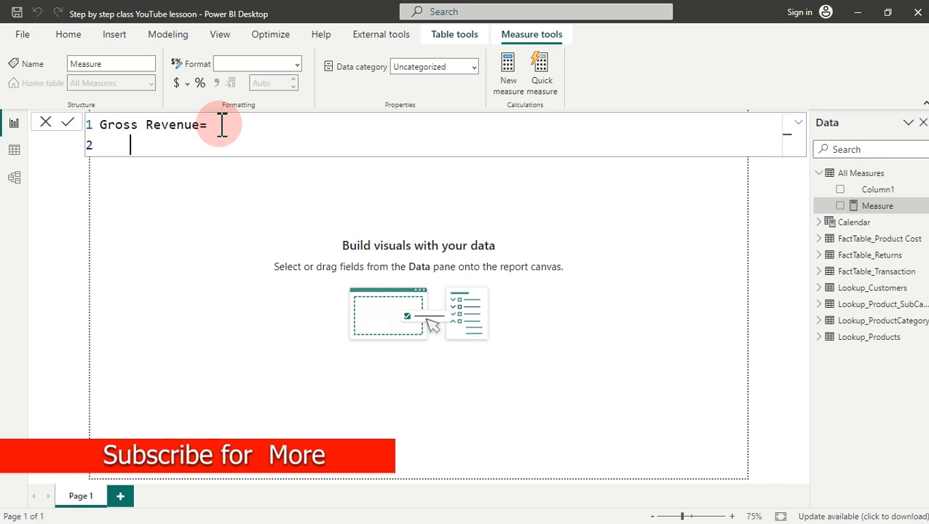
type("sum")
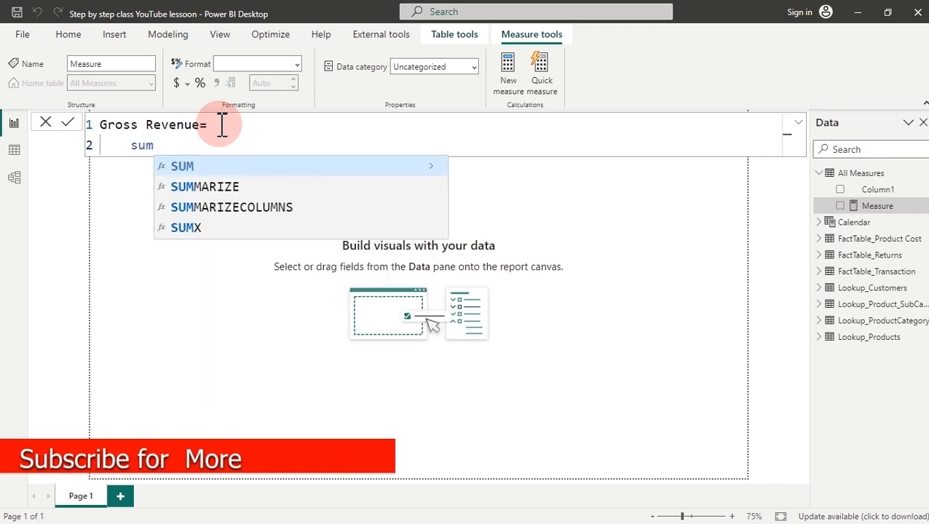
key("Down")
key("Down")
key("Down")
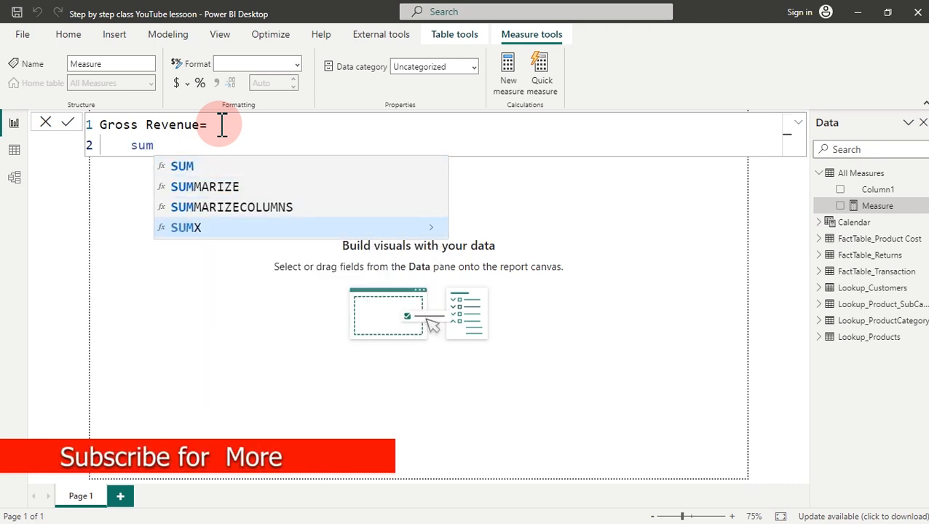
key("Tab")
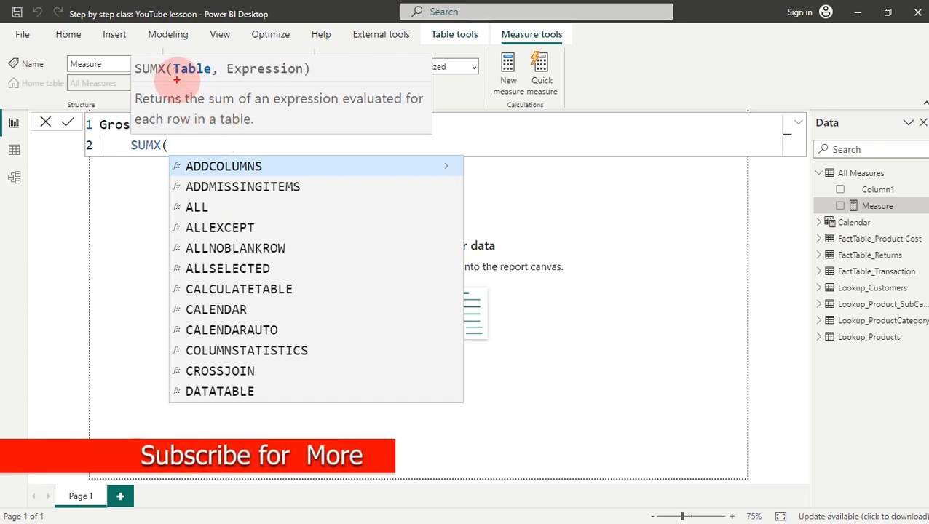
left_click_drag(175, 80, 293, 78)
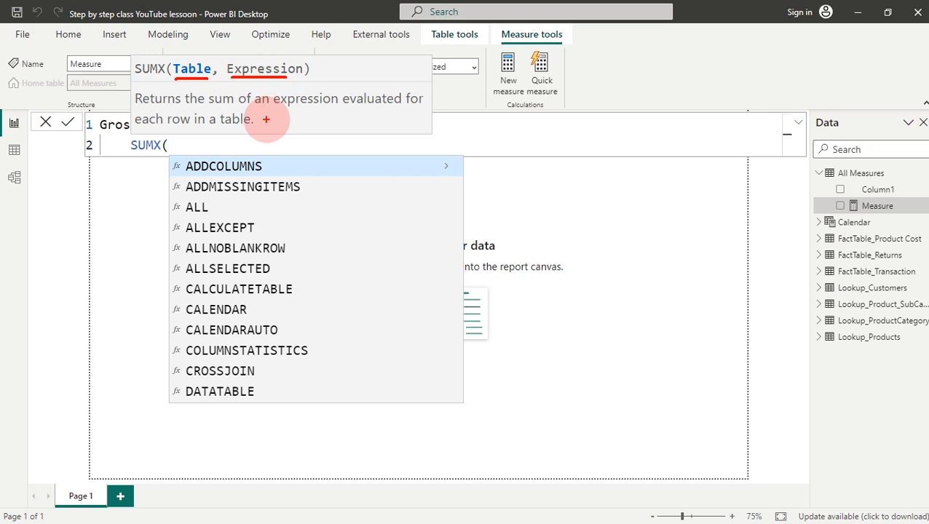
mouse_move(262, 130)
left_mouse_down()
mouse_move(135, 134)
mouse_move(134, 94)
mouse_move(378, 79)
mouse_move(435, 94)
mouse_move(417, 129)
mouse_move(237, 127)
left_mouse_up()
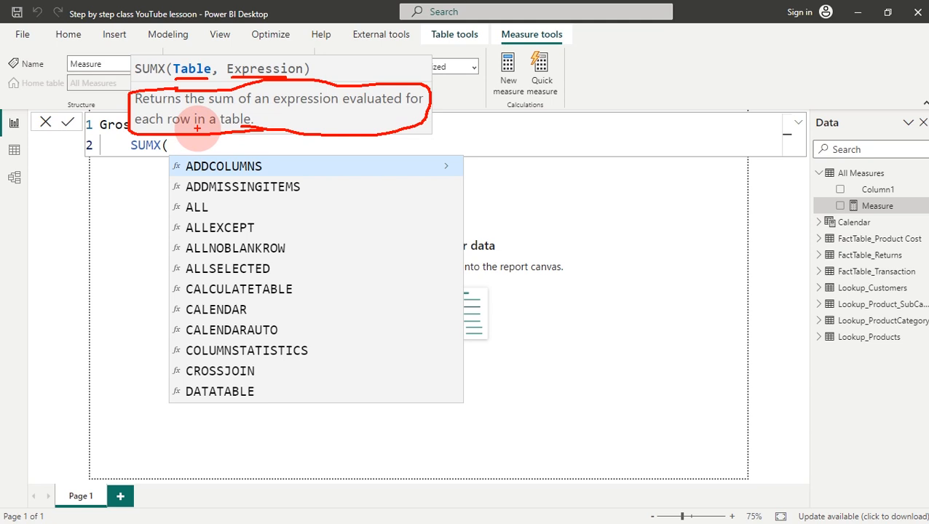
key("Escape")
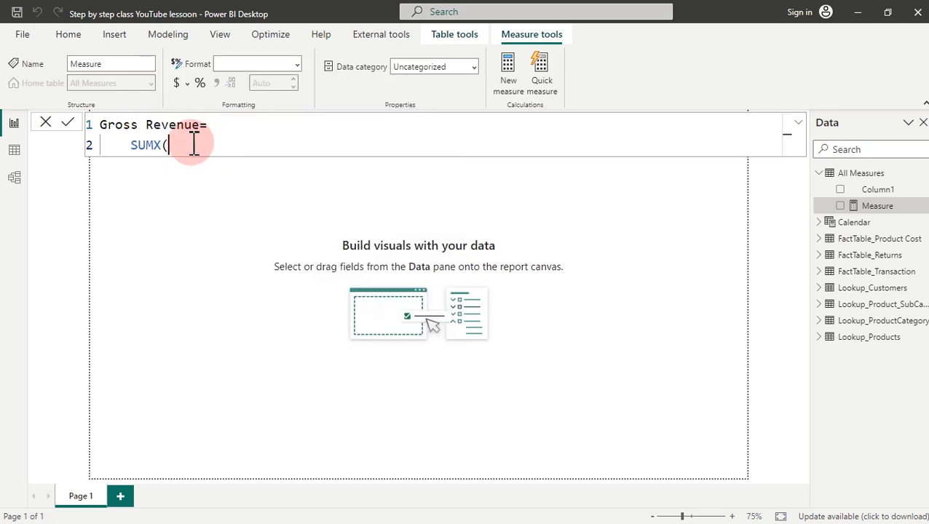
Step: Reenter SUMX's opening parenthesis and supply FactTable_Transaction as its table argument, followed by a comma
key("BackSpace")
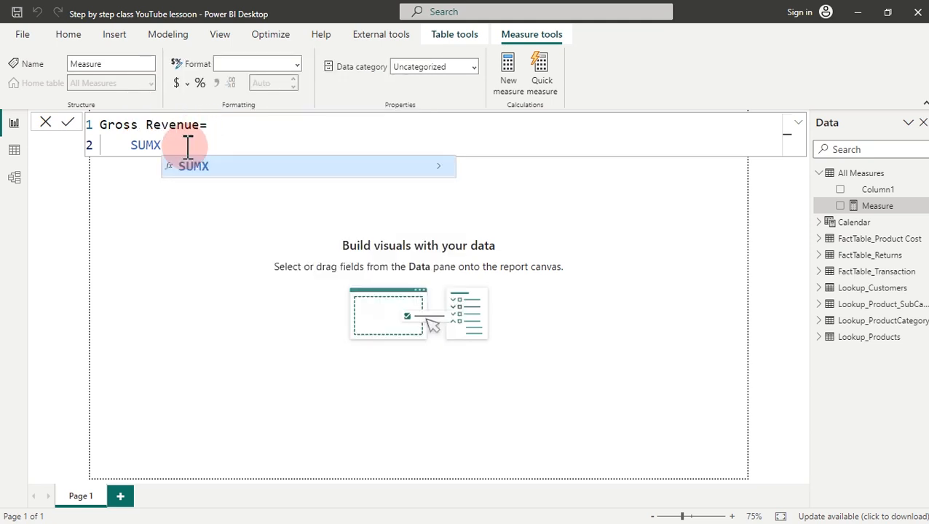
type("(")
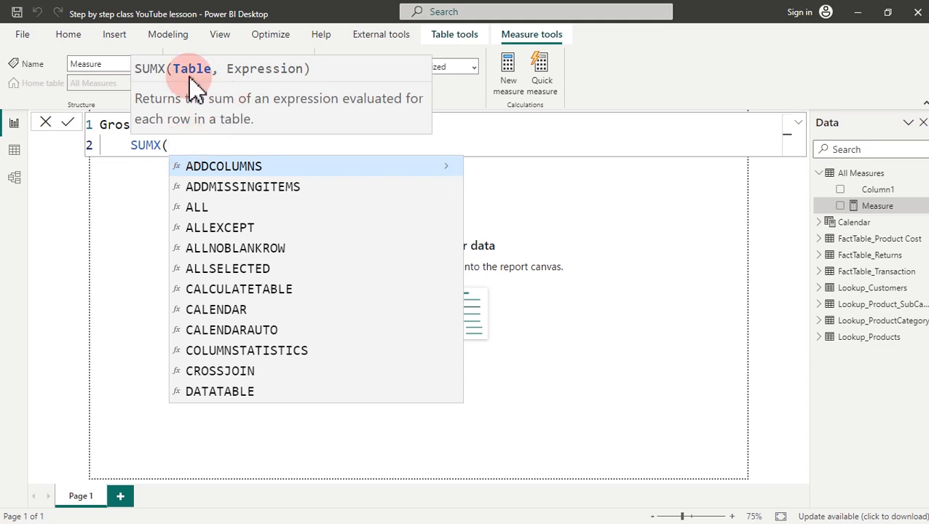
type("fa")
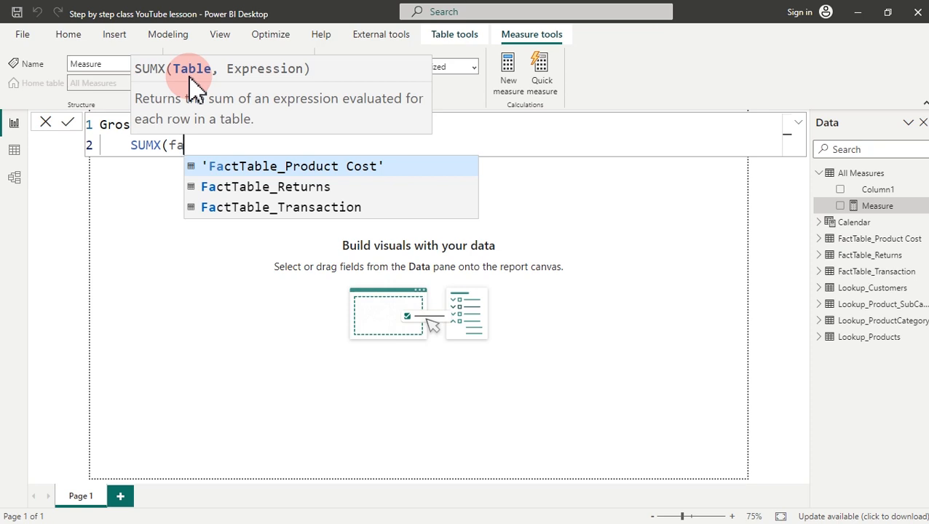
key("Down")
key("Down")
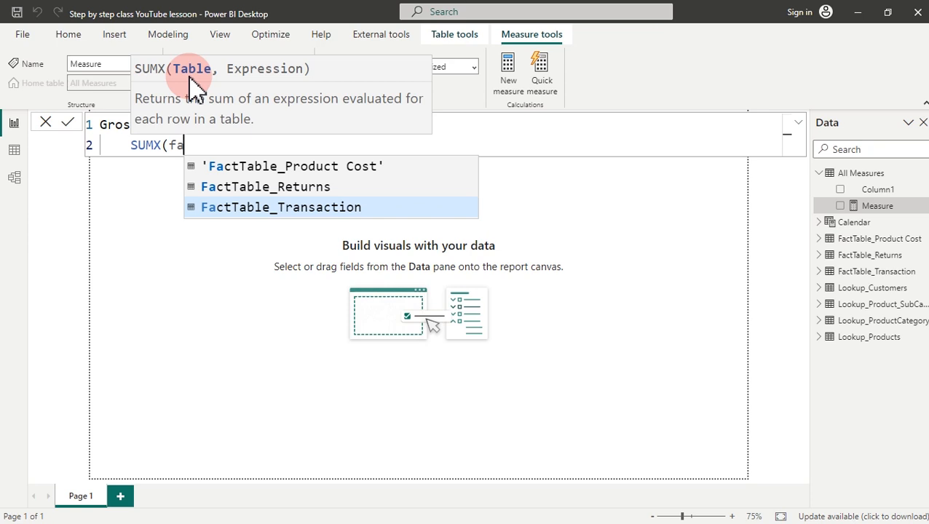
key("Up")
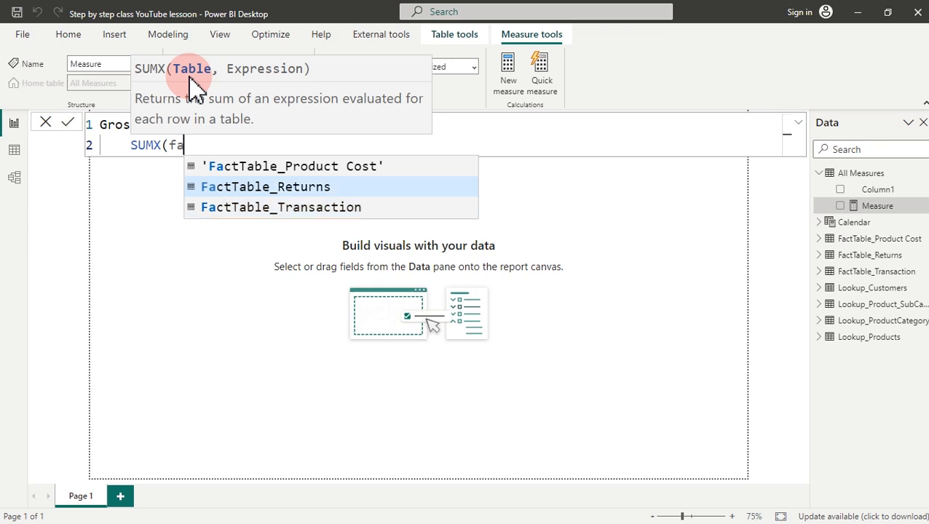
key("Up")
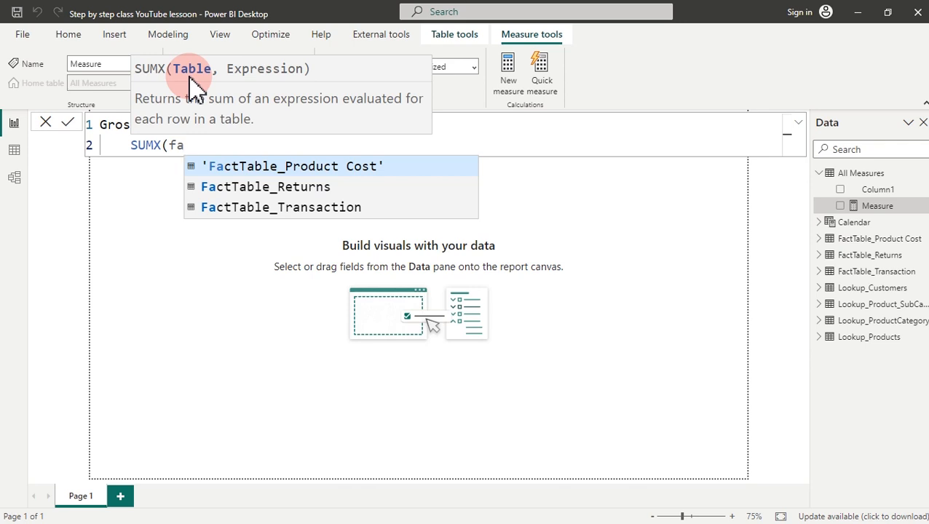
key("Up")
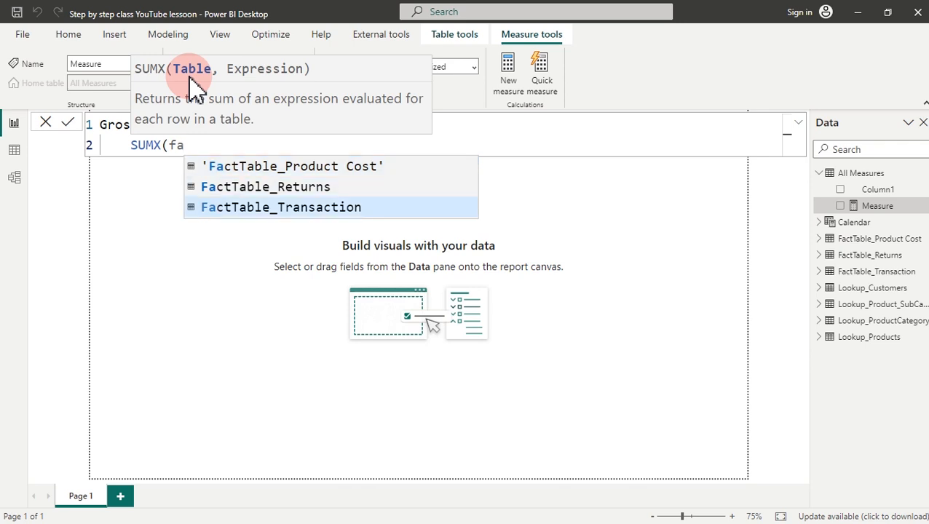
key("Tab")
type(",")
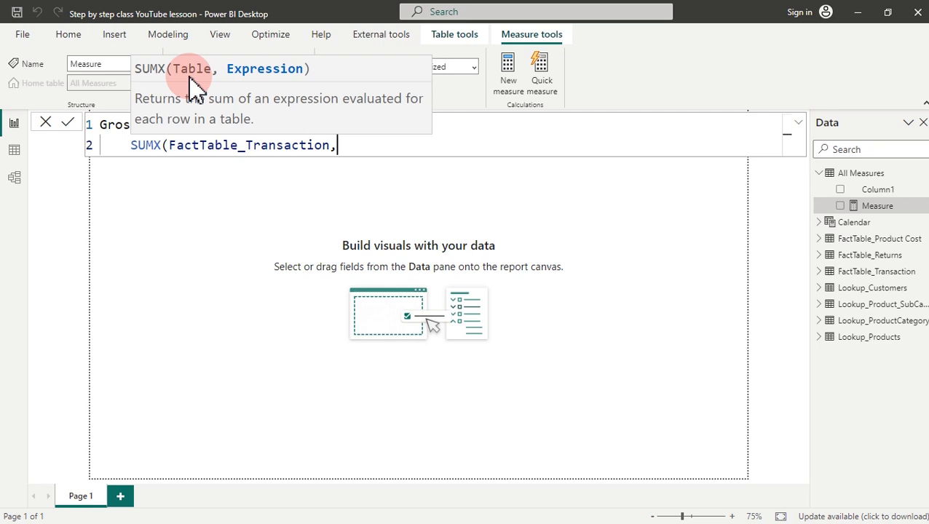
Step: Enter the SUMX expression as FactTable_Transaction[OrderQuantity] multiplied by FactTable_Transaction[UnitPrice]
type("ord")
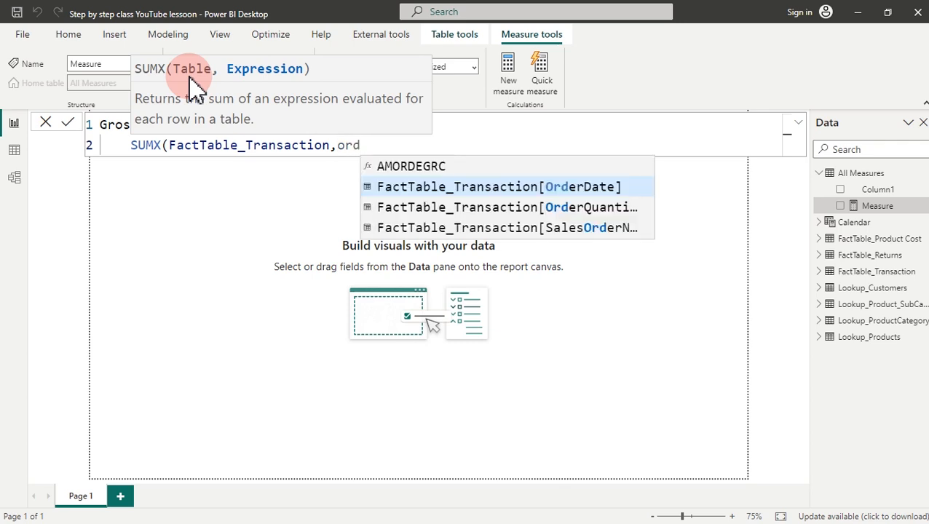
key("Down")
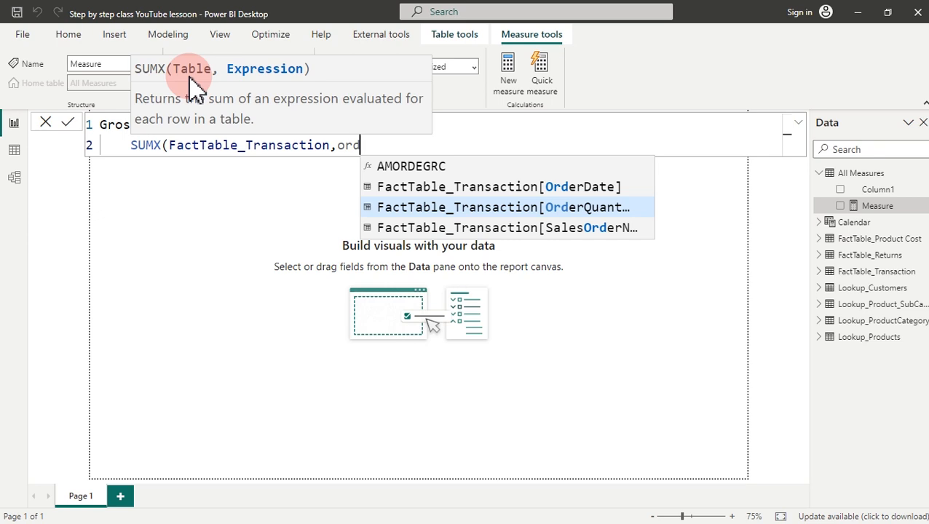
key("Tab")
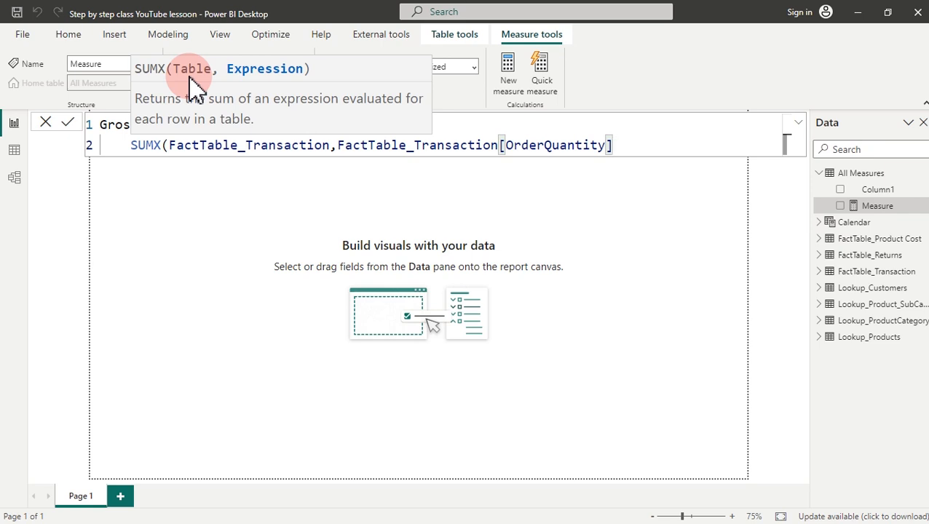
type("*")
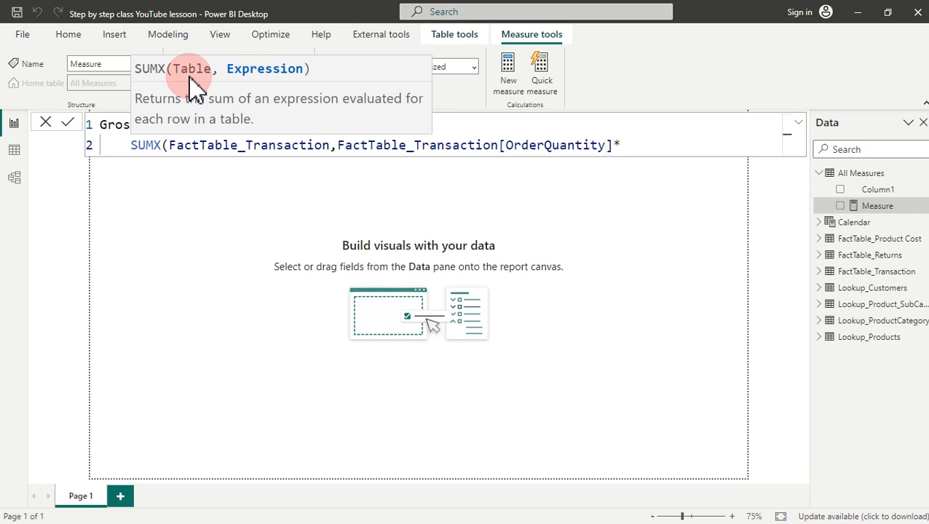
type("uni")
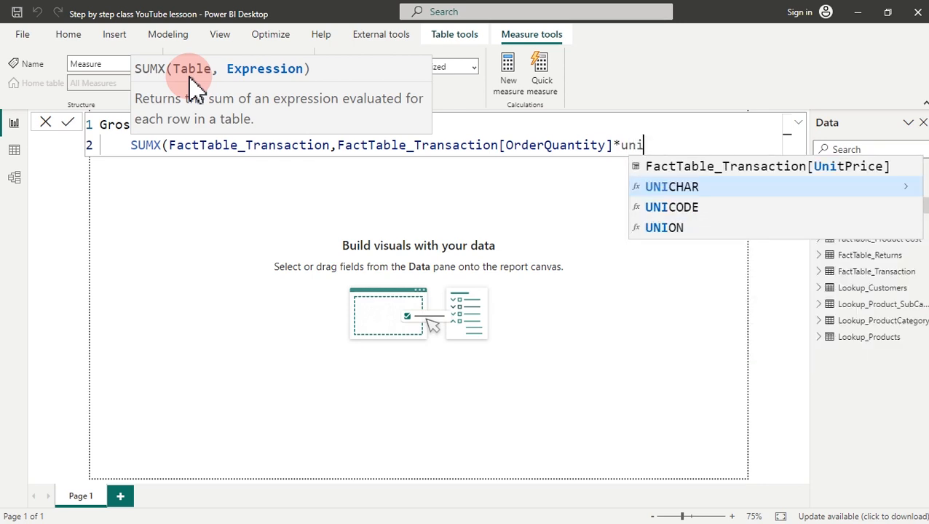
key("Up")
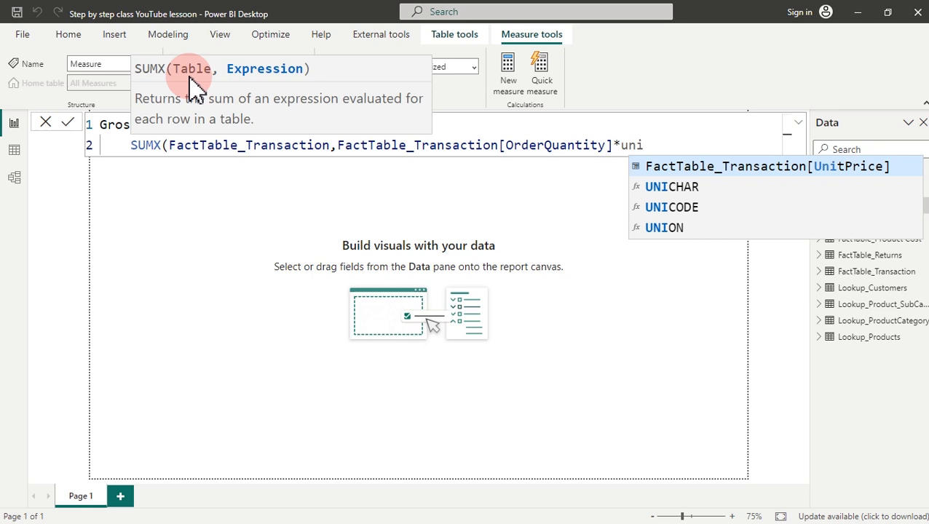
key("Tab")
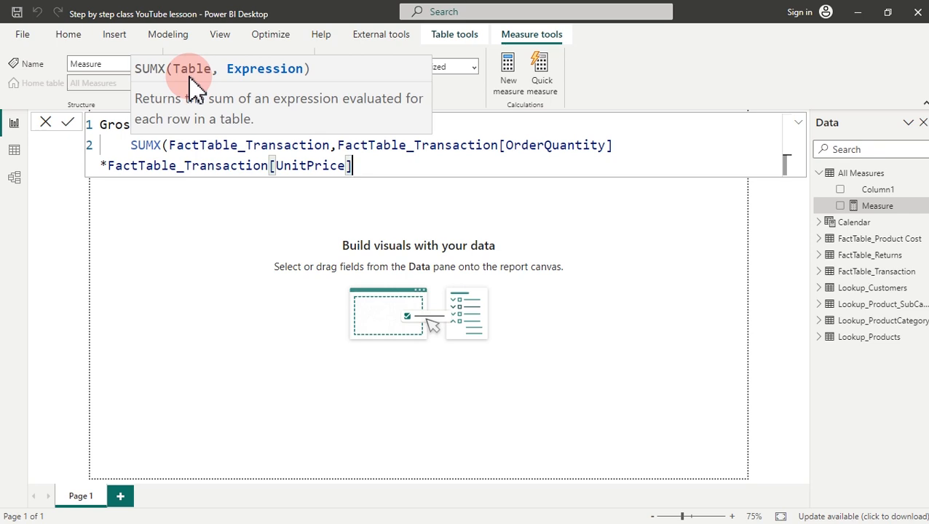
Step: Close the SUMX function with a parenthesis on a new third line and commit the Gross Revenue measure
key("shift+Return")
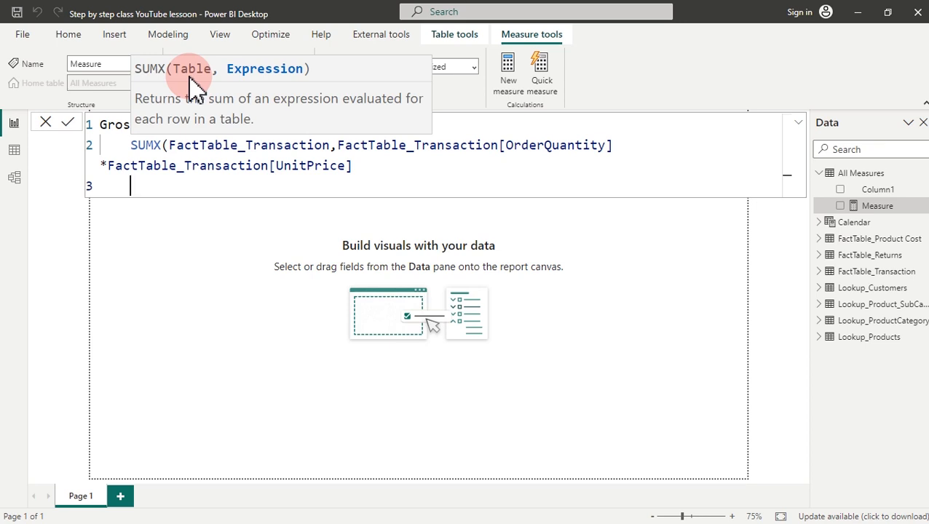
type(")")
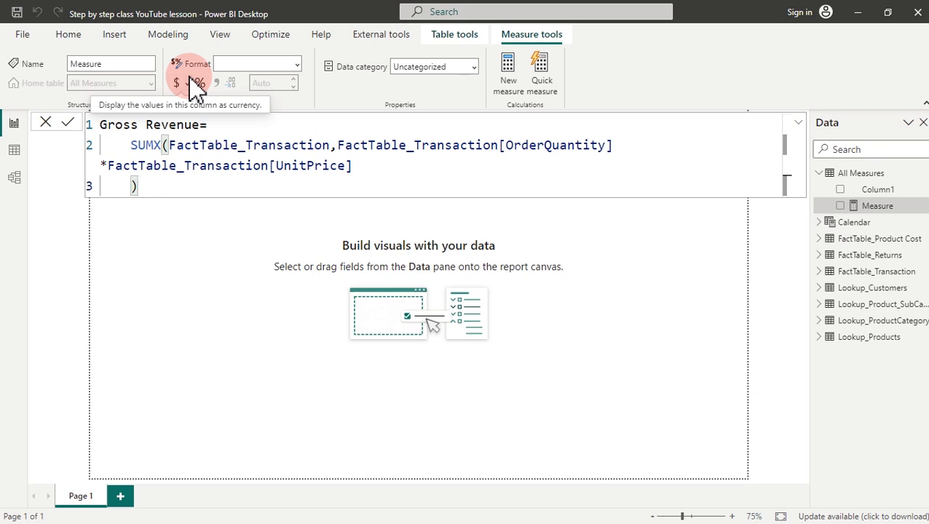
left_click(191, 80)
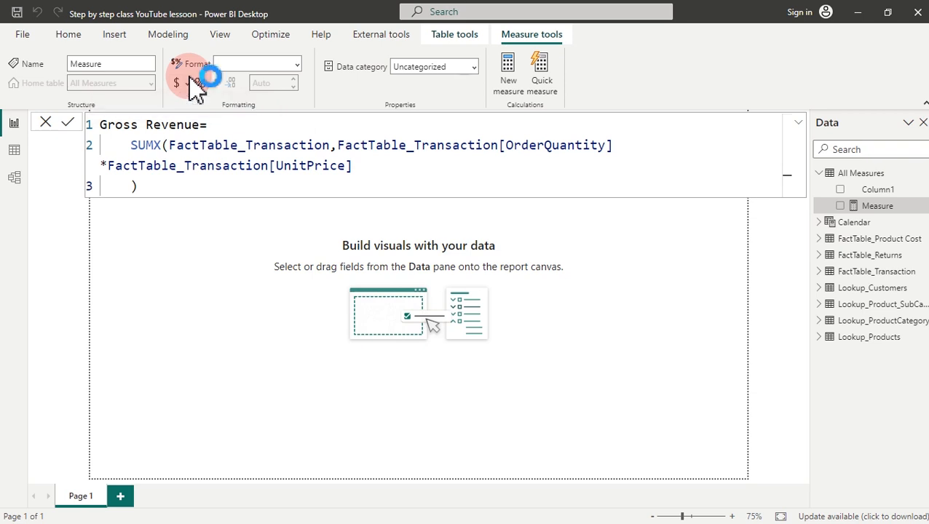
left_click(839, 188)
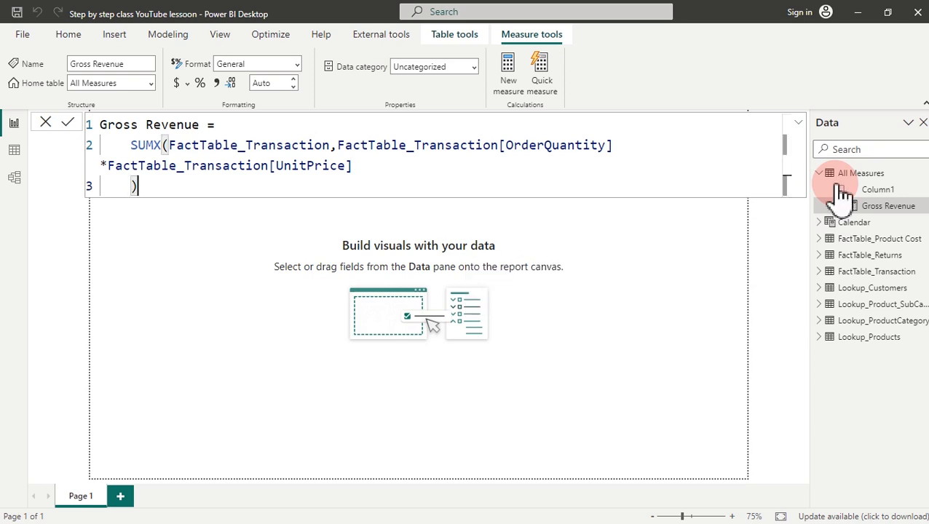
Step: Format Gross Revenue as $ English (United States) currency with 0 decimal places
left_click(187, 83)
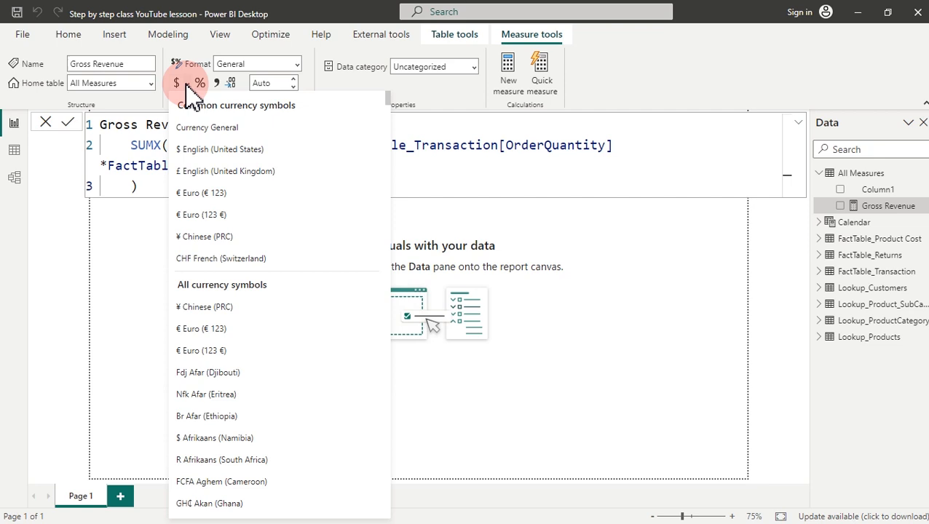
left_click(232, 153)
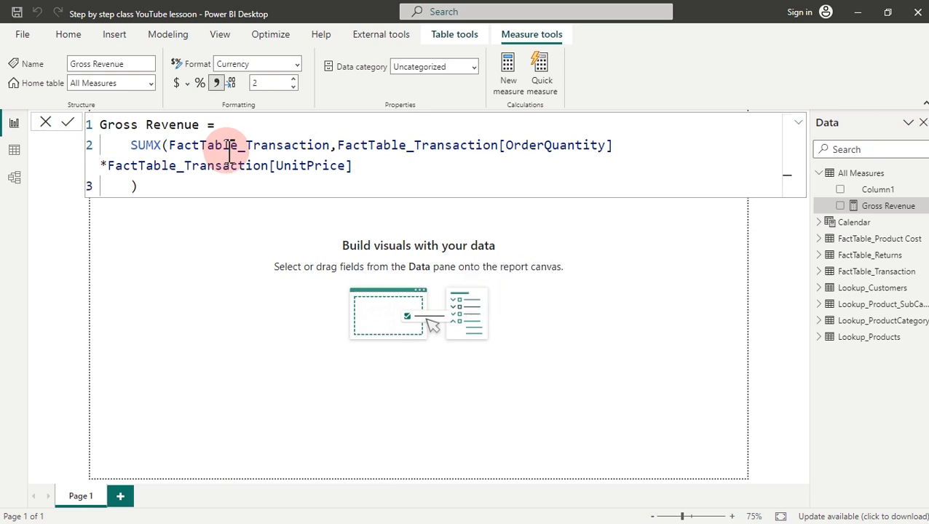
double_click(270, 86)
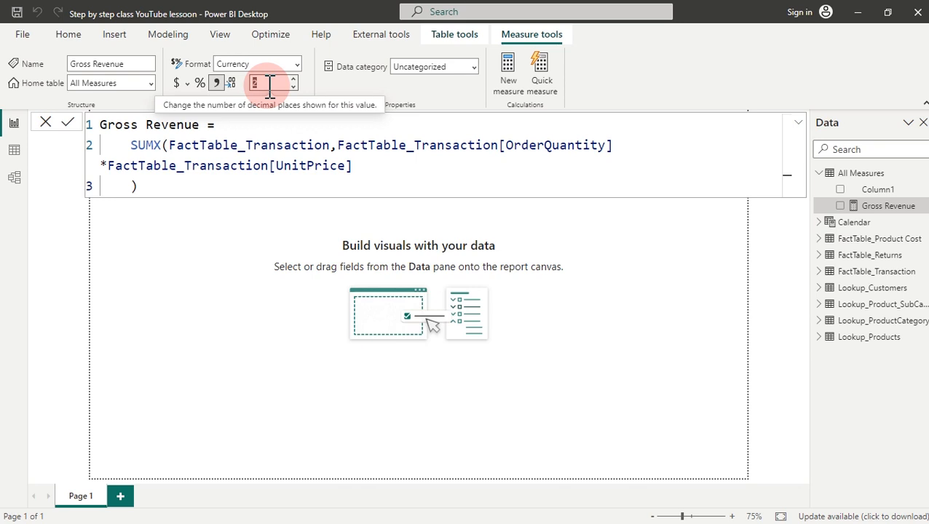
type("0")
key("BackSpace")
type("2")
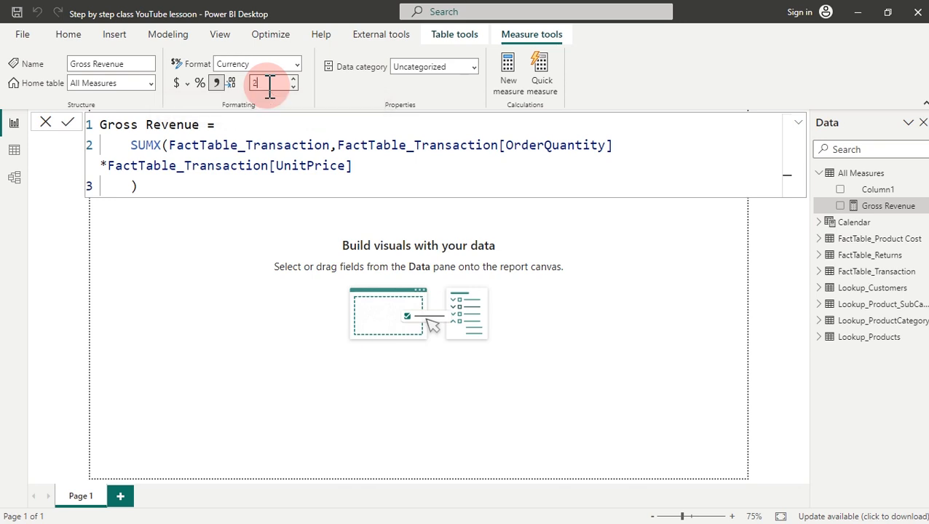
key("Return")
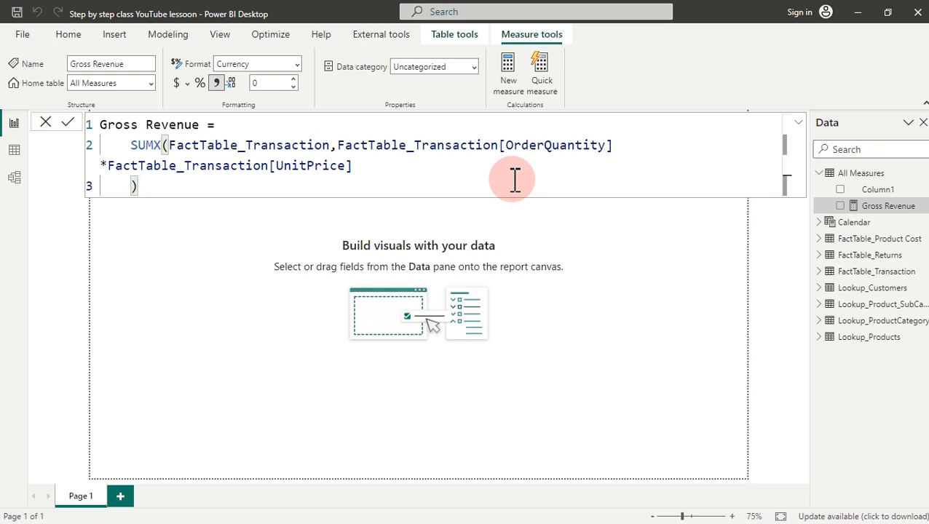
Step: Show the Gross Revenue measure in a card visual on Page 1 and move the card toward the middle of the canvas
right_click(847, 208)
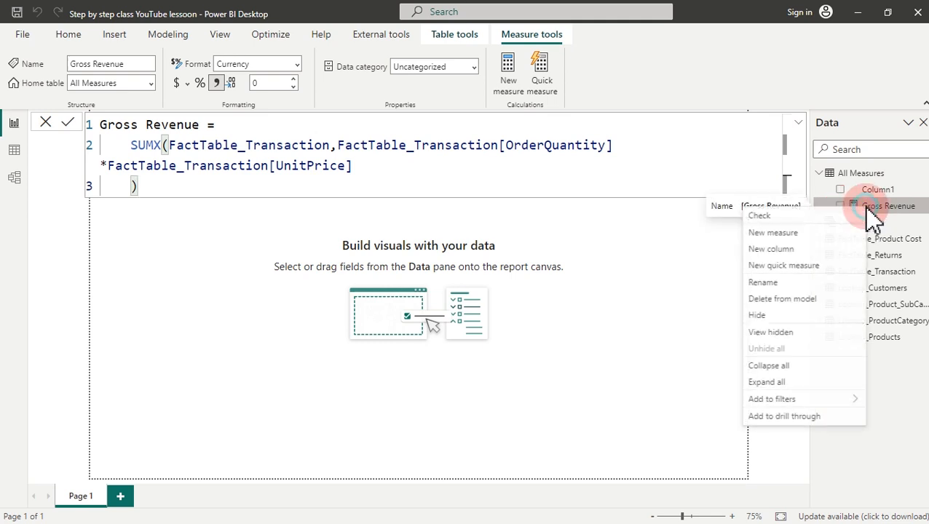
left_click(690, 271)
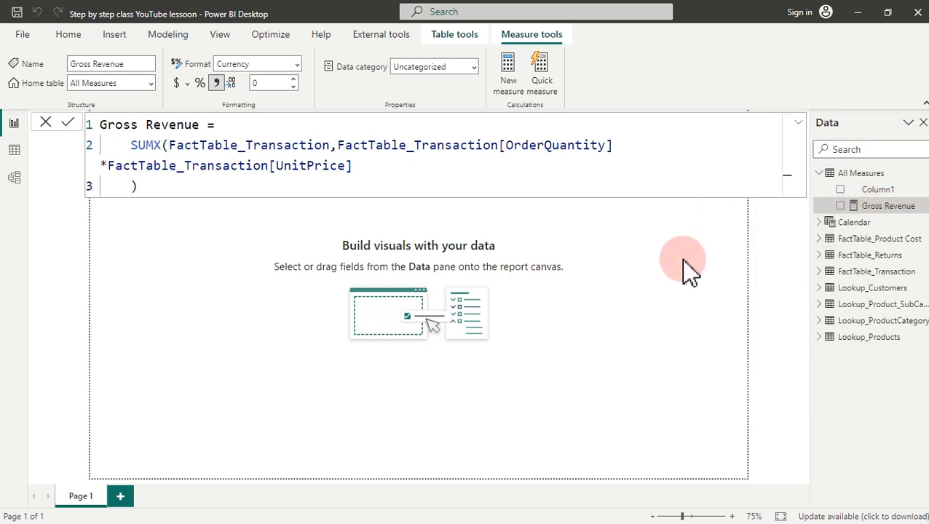
left_click(599, 277)
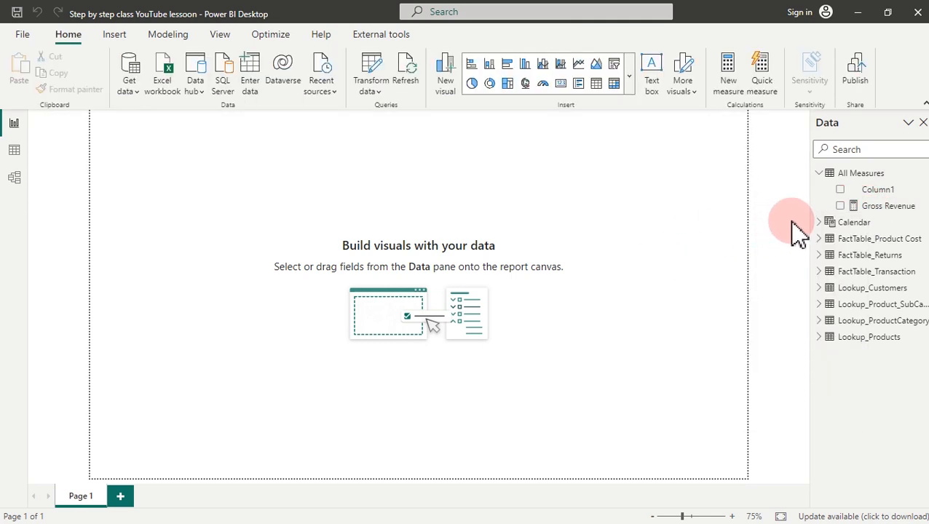
left_click(841, 206)
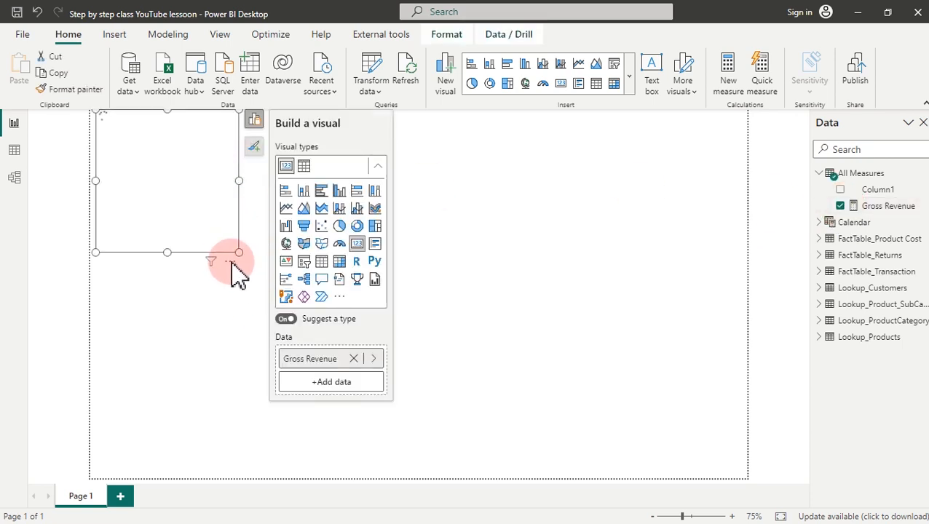
left_click_drag(237, 275, 385, 397)
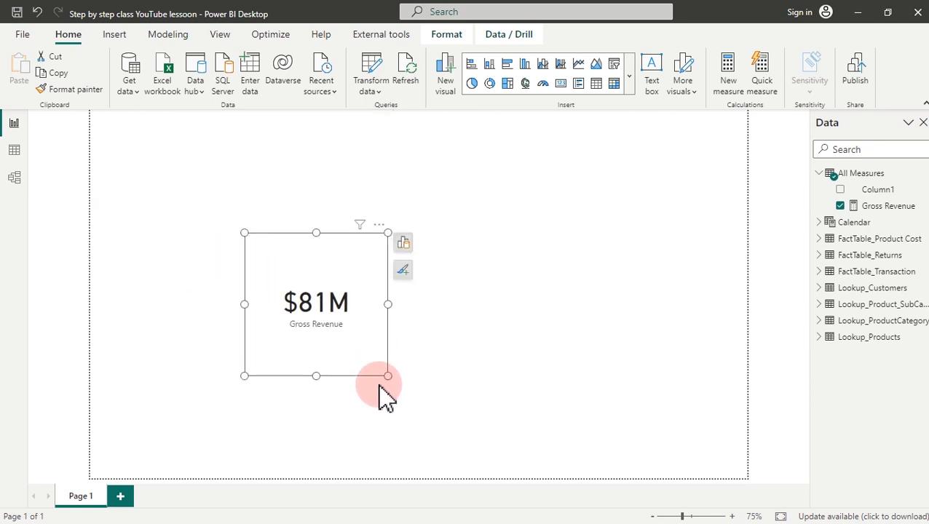
left_click(886, 208)
right_click(887, 210)
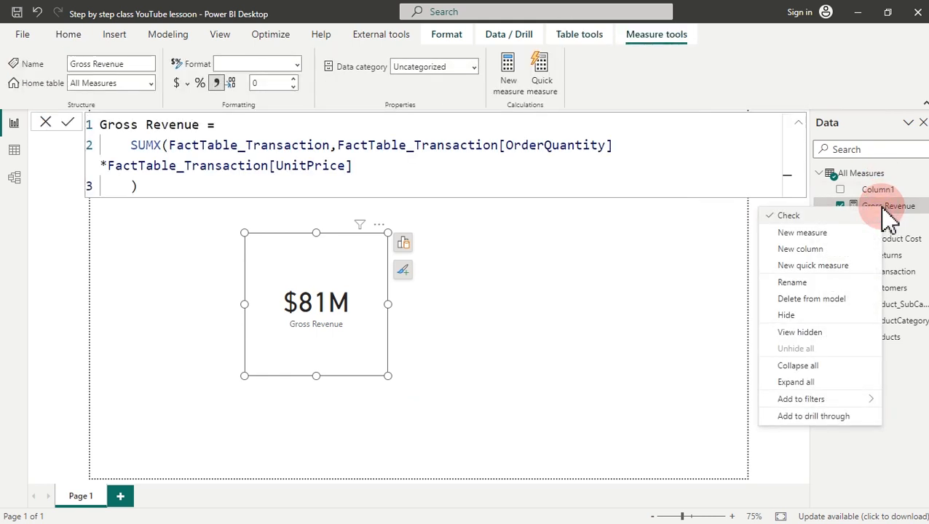
left_click(818, 235)
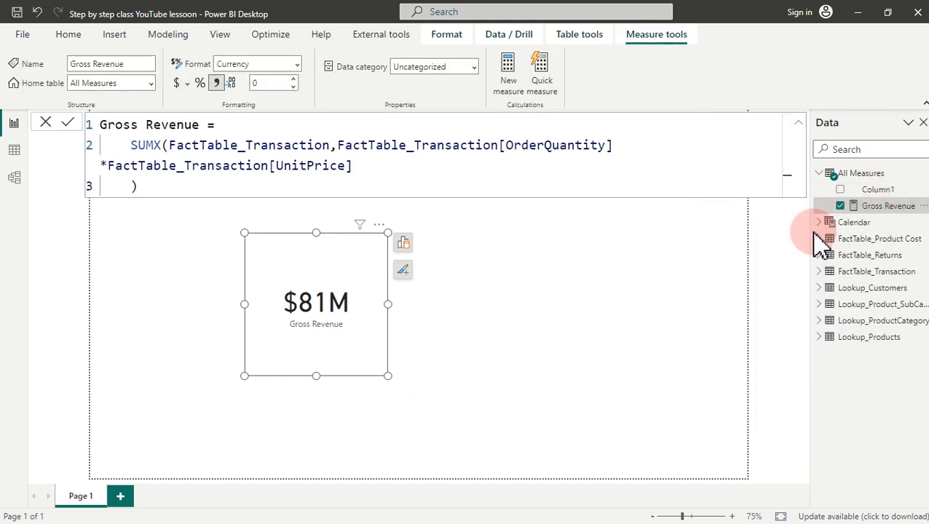
left_click(645, 287)
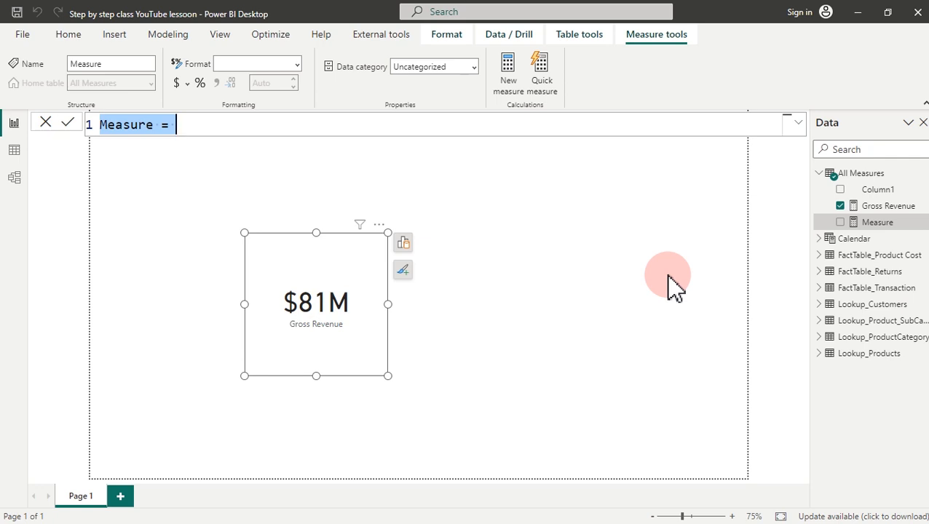
key("Escape")
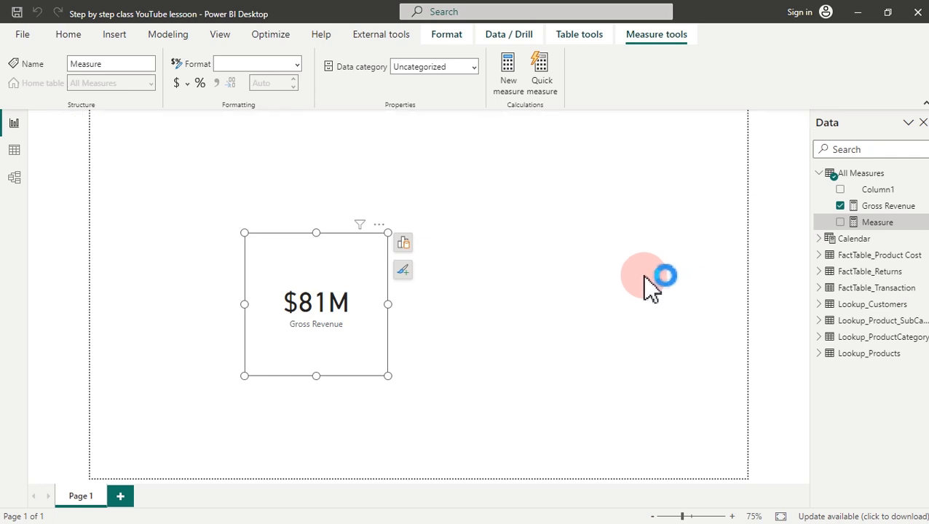
Step: Examine the ReturnQuantity and UnitPrice columns of FactTable_Returns in the data view
left_click(16, 152)
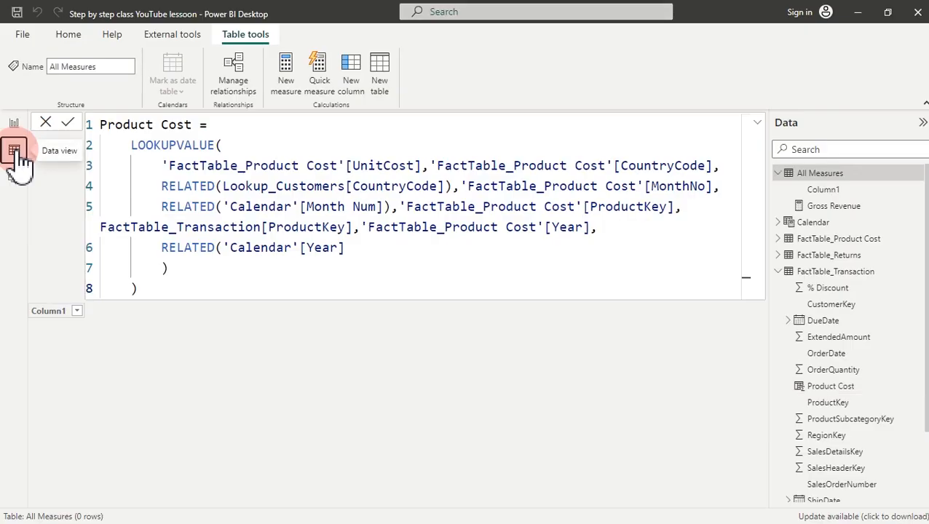
left_click(778, 272)
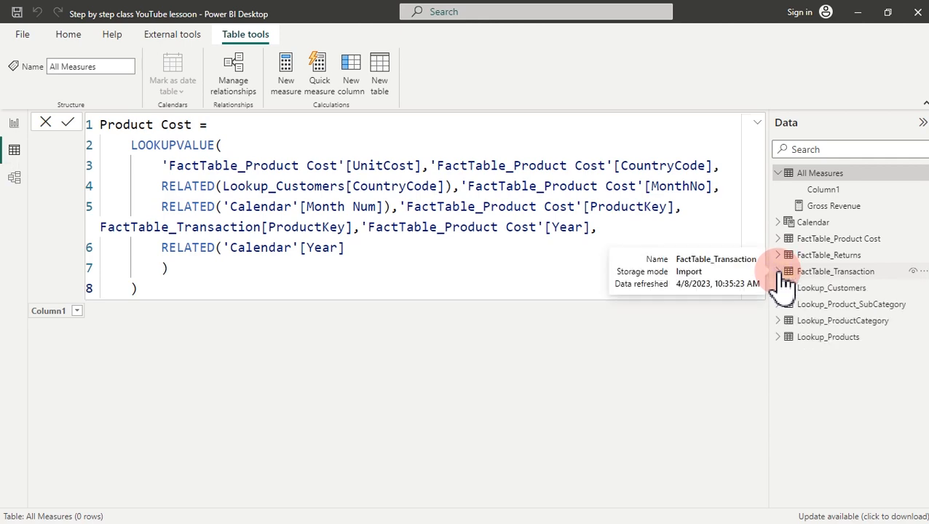
left_click(820, 256)
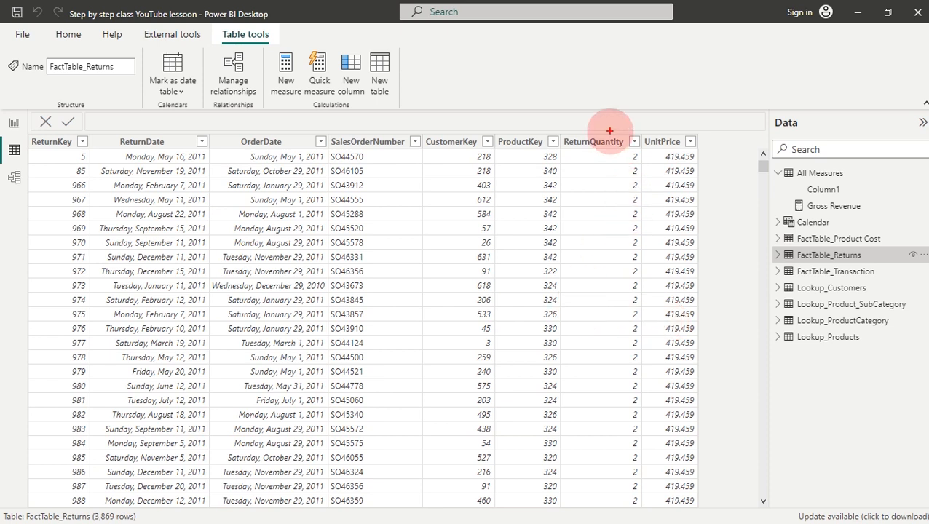
mouse_move(635, 132)
left_mouse_down()
mouse_move(636, 119)
mouse_move(566, 120)
mouse_move(562, 133)
left_mouse_up()
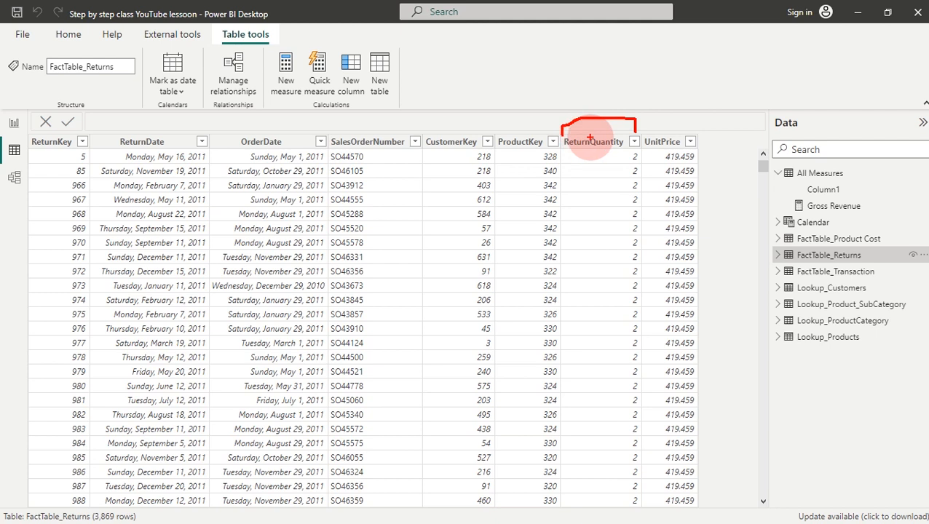
mouse_move(643, 131)
left_mouse_down()
mouse_move(643, 117)
mouse_move(677, 117)
mouse_move(690, 132)
left_mouse_up()
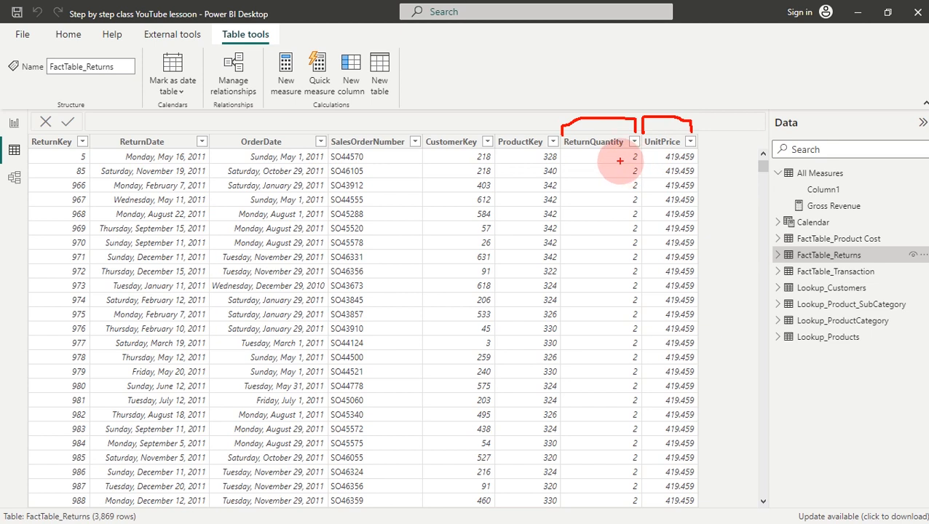
left_click_drag(639, 158, 647, 171)
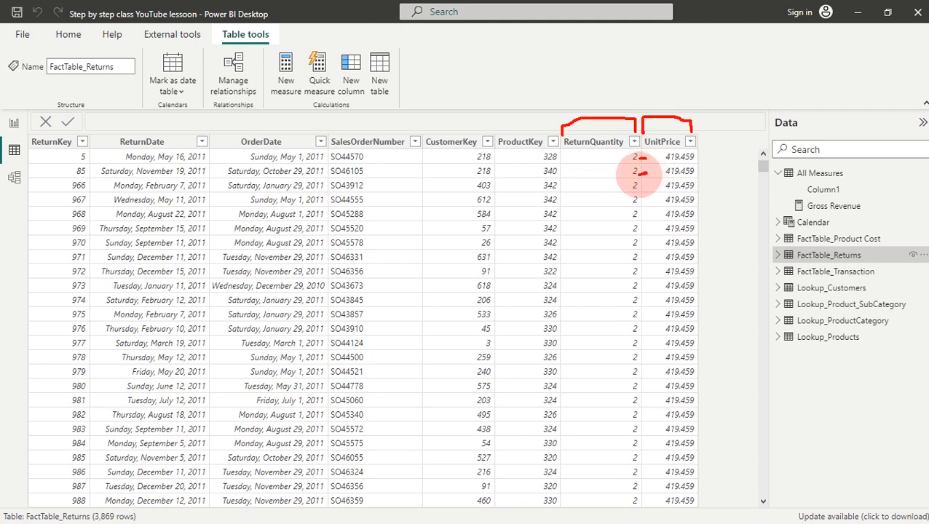
left_click_drag(636, 189, 645, 188)
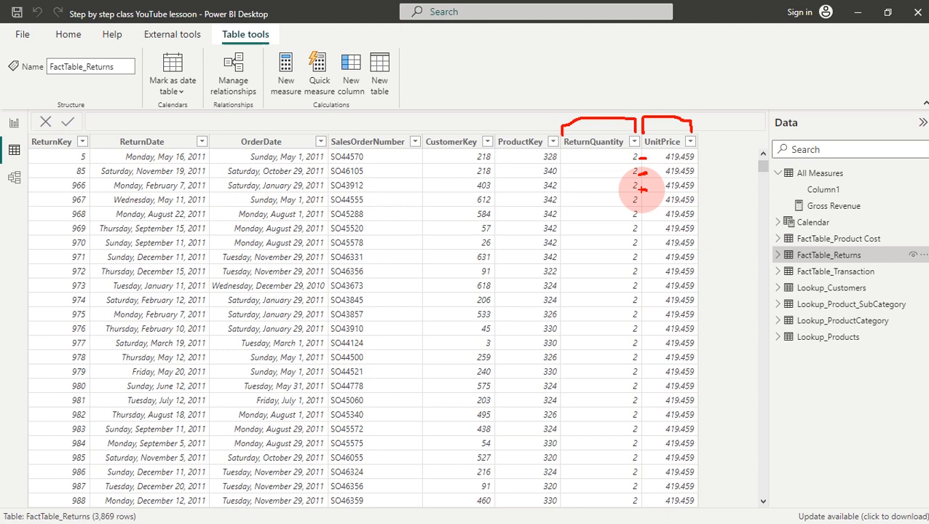
key("Escape")
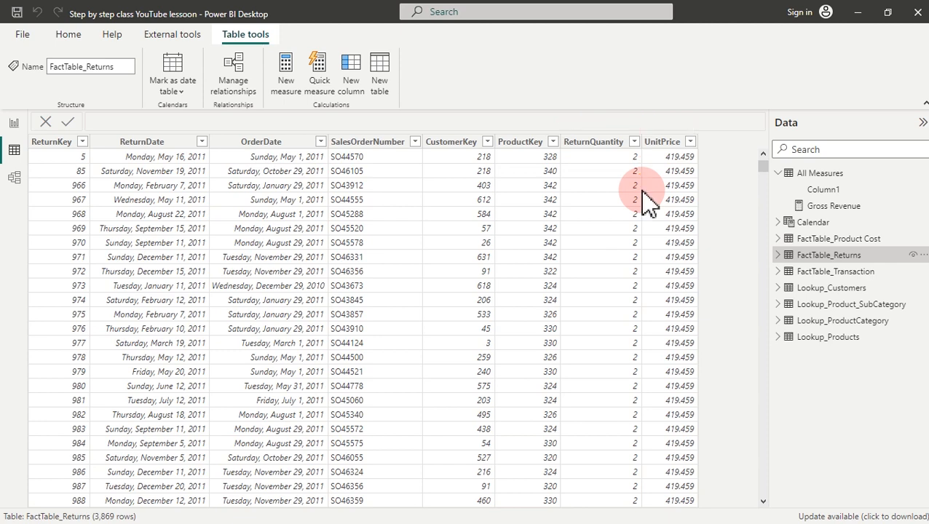
Step: Back in the report view, create a new measure named Total Refund in the All Measures table
left_click(14, 123)
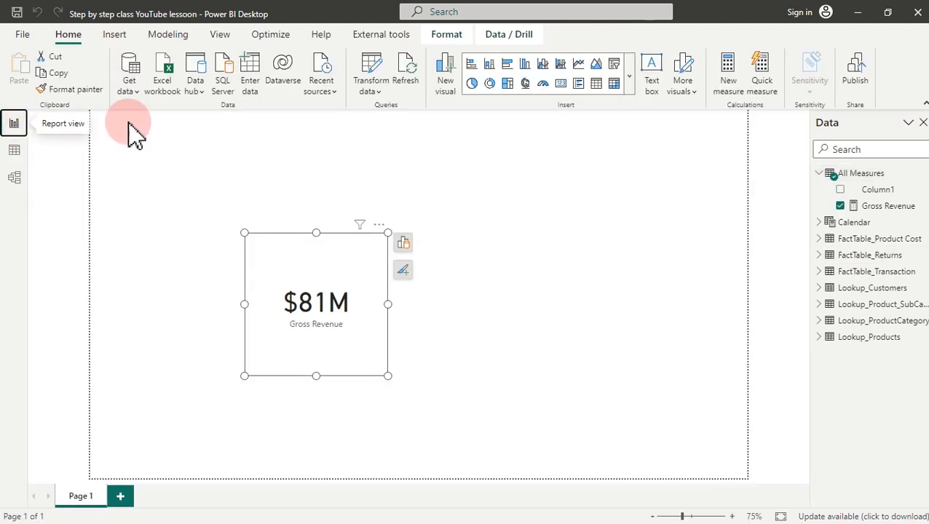
left_click(878, 207)
right_click(878, 210)
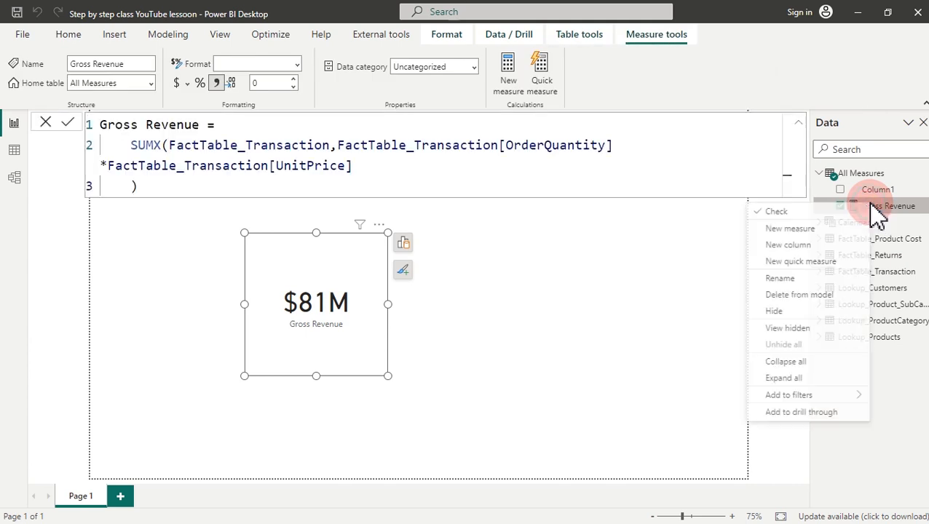
left_click(806, 232)
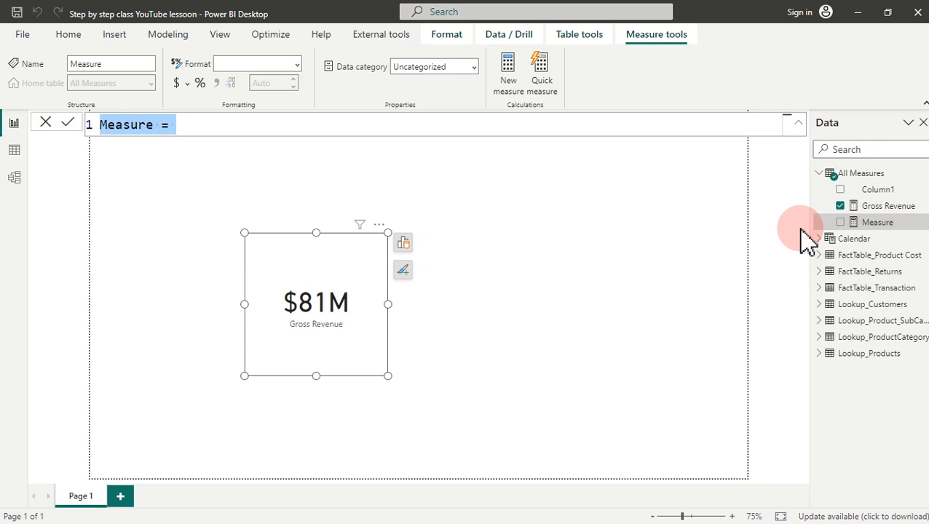
type("Total R")
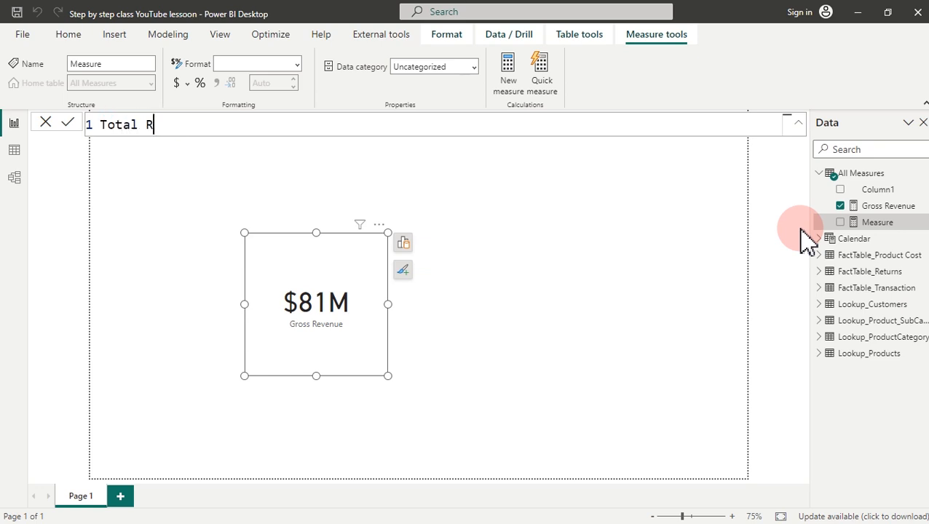
type("efund")
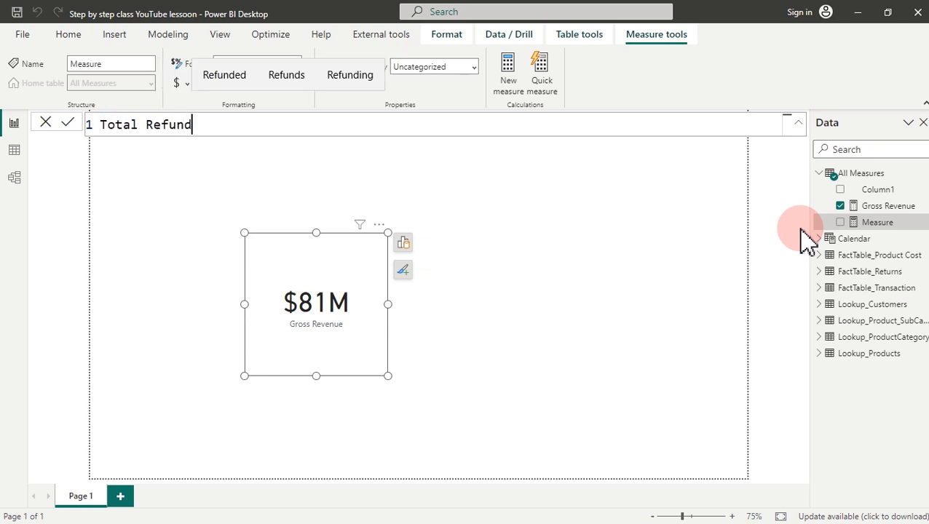
type("=")
Step: Start an indented SUMX function on the second line of the formula with FactTable_Returns as its table argument
key("shift+Return")
key("Tab")
type("sum")
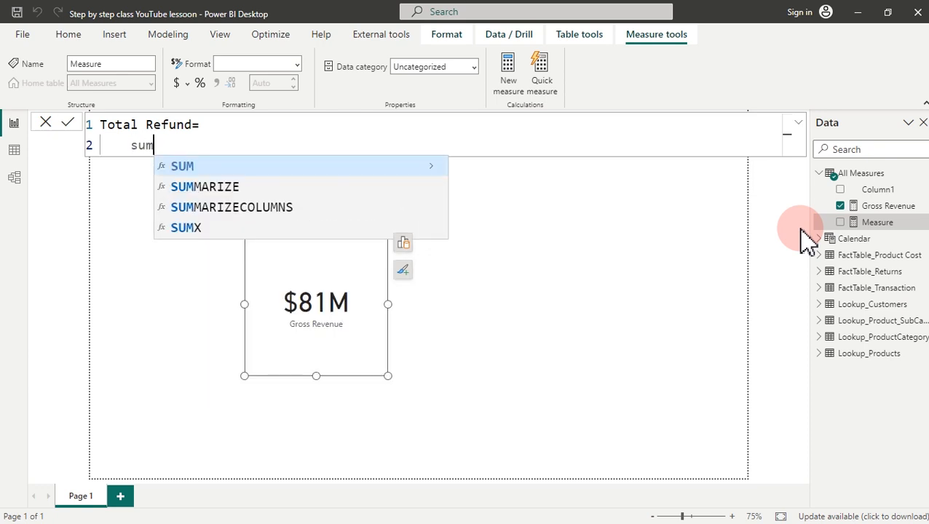
type("x")
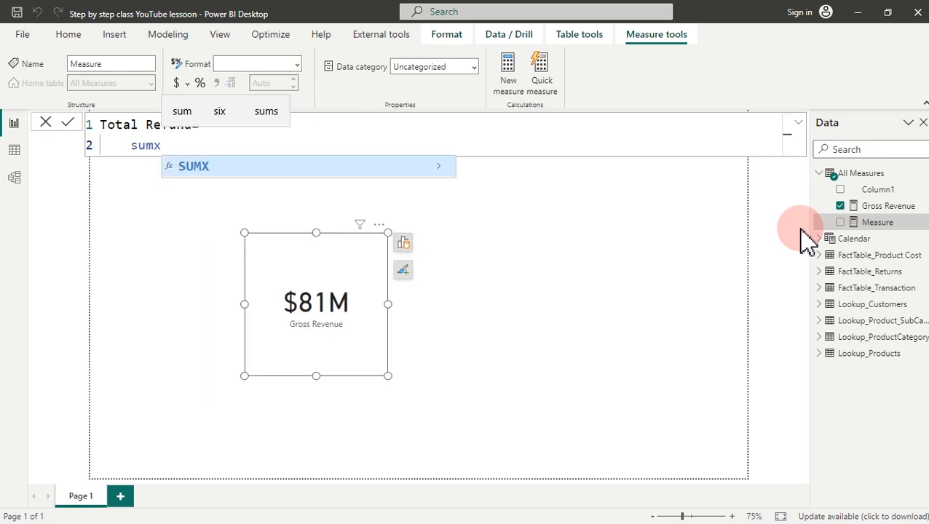
key("Tab")
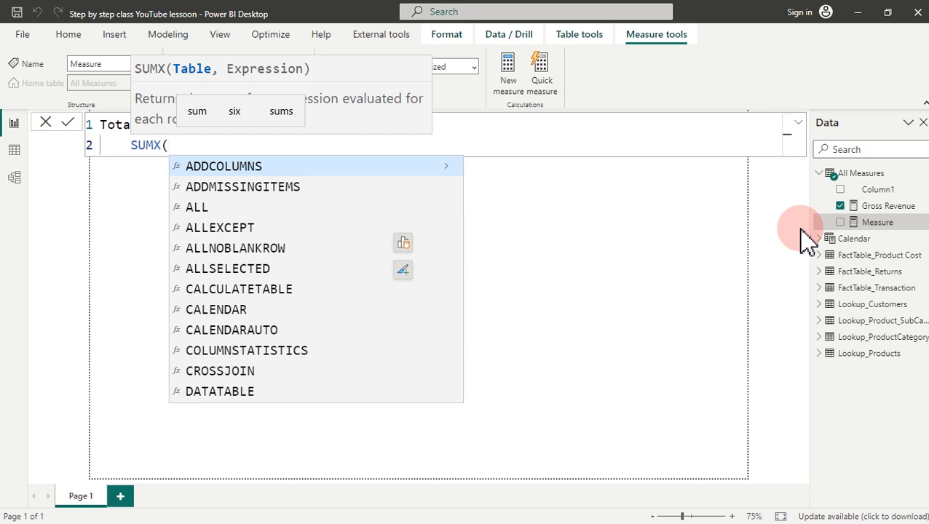
type("fac")
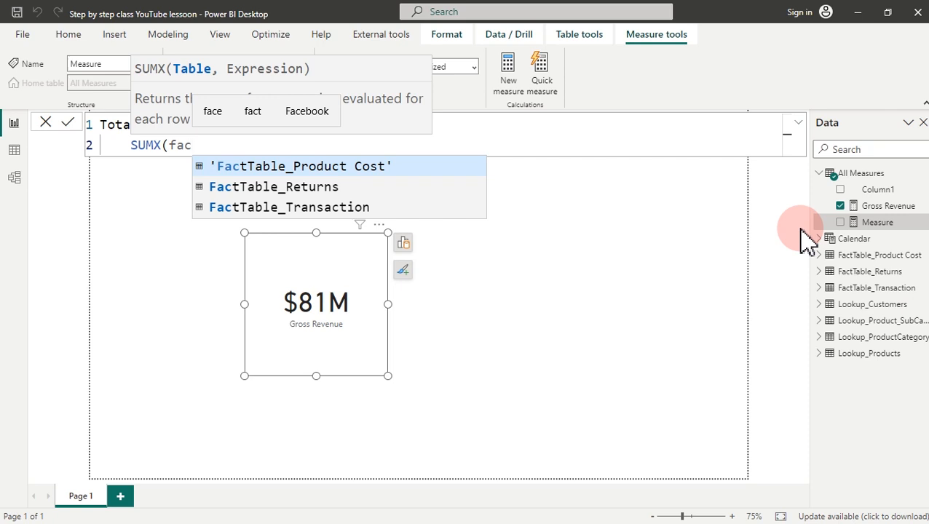
key("Down")
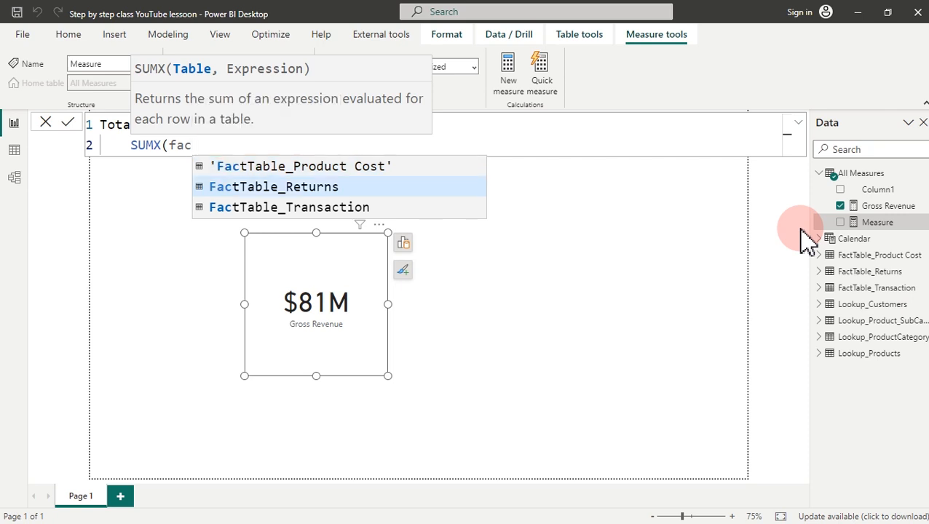
key("Tab")
type(",")
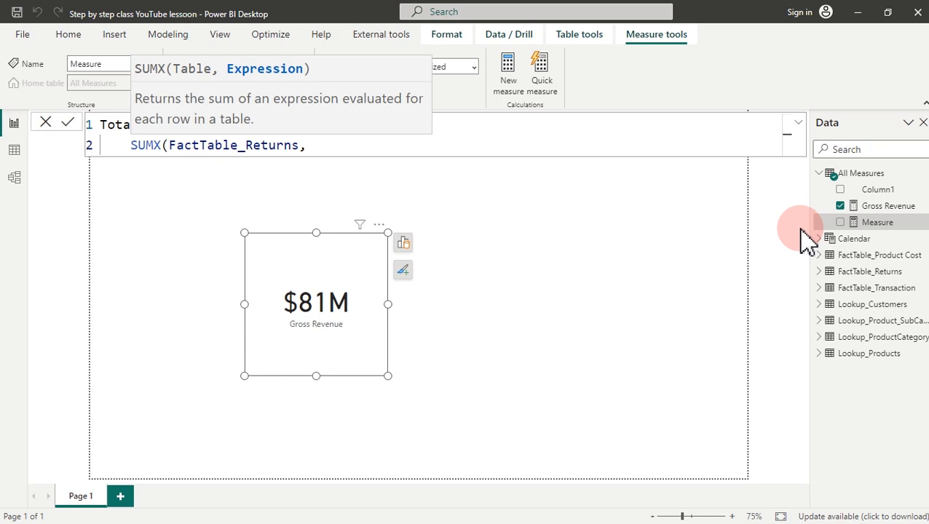
Step: Enter FactTable_Returns[ReturnQuantity]*FactTable_Returns[UnitPrice] as the SUMX expression, close the parenthesis on a third line and commit the measure
type("retu")
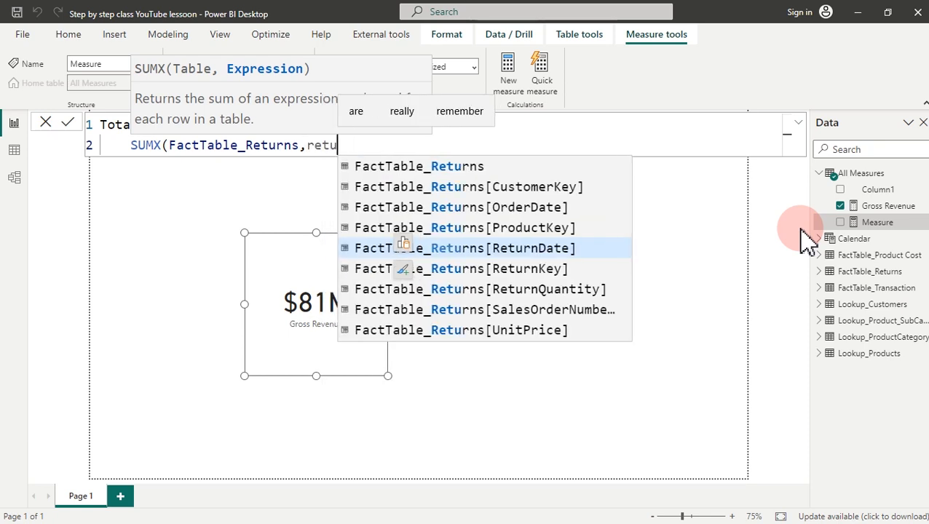
type("rnq")
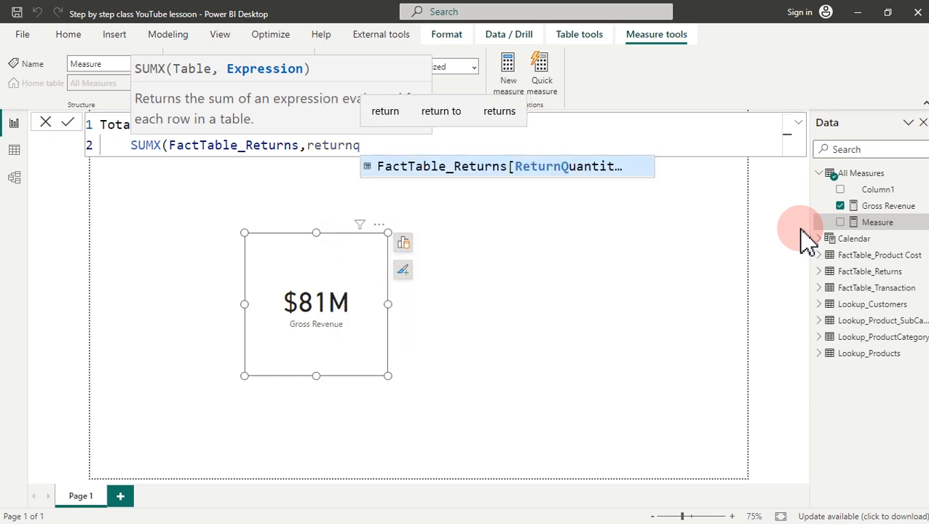
key("Tab")
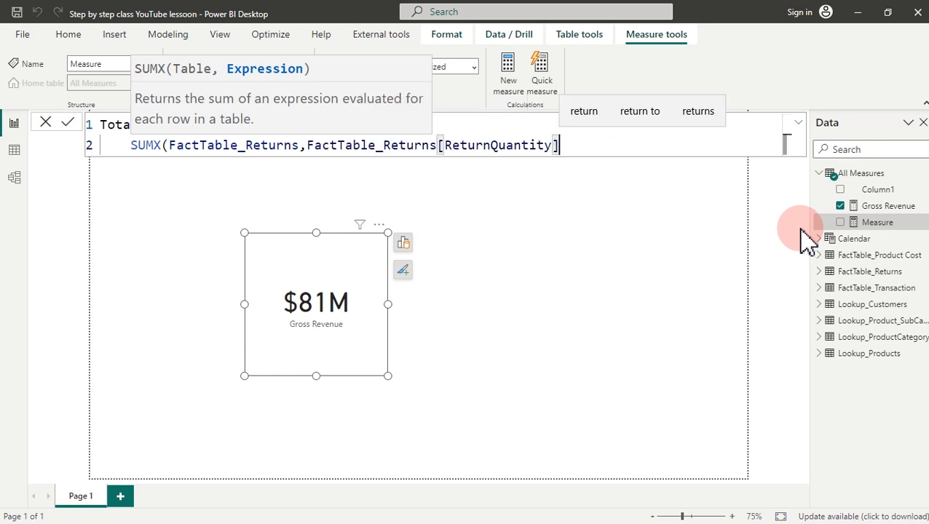
type("*")
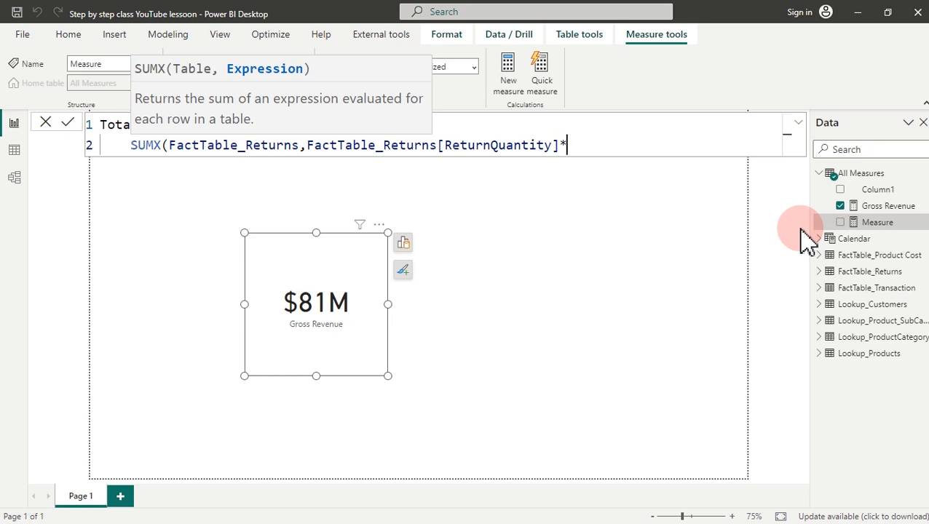
type("unit")
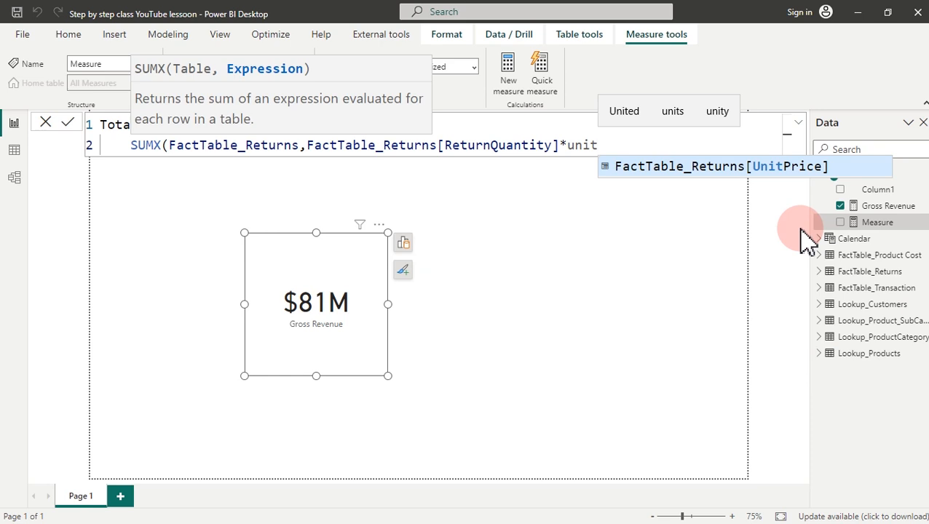
key("Tab")
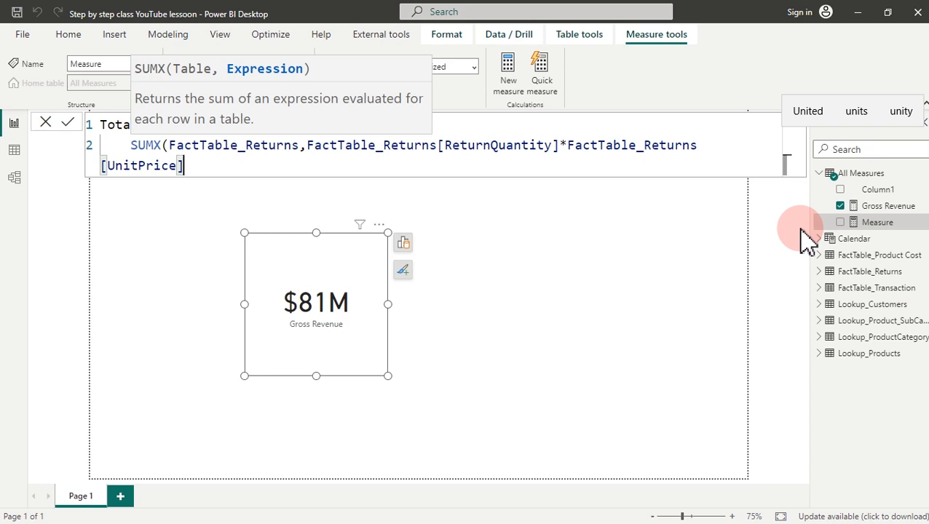
key("shift+Return")
type(")")
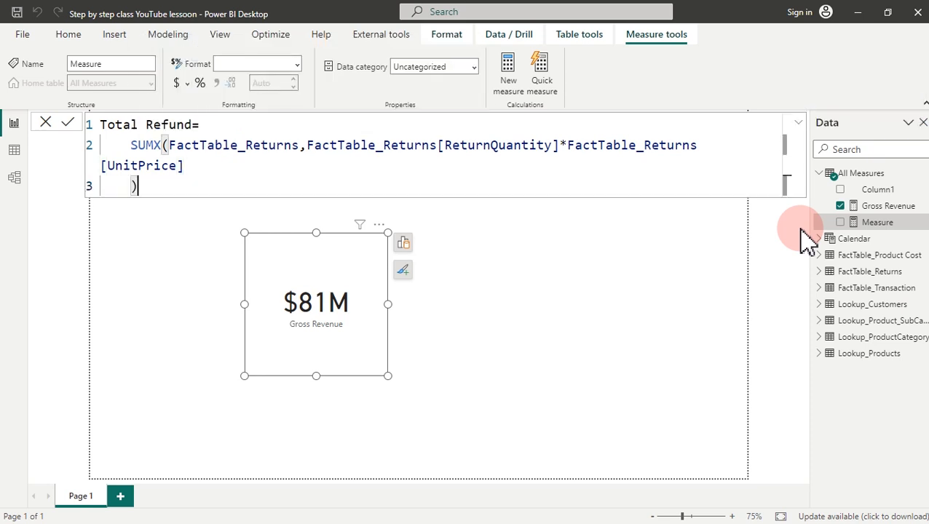
left_click(801, 230)
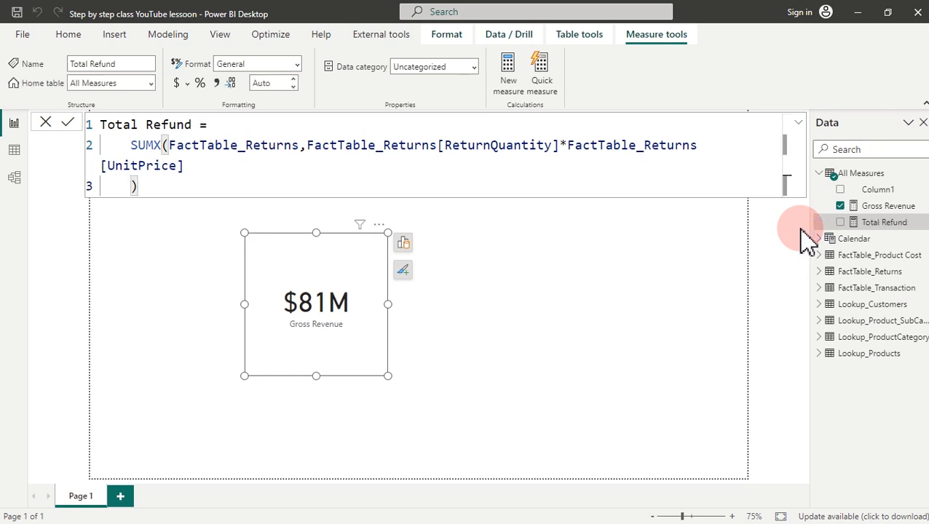
Step: Format the Total Refund measure as Currency with 0 decimal places
left_click(177, 83)
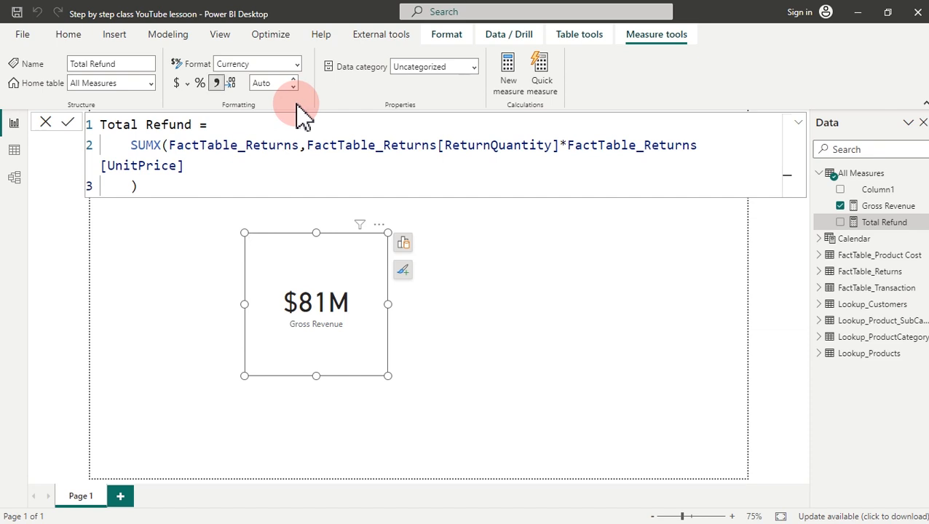
left_click(303, 116)
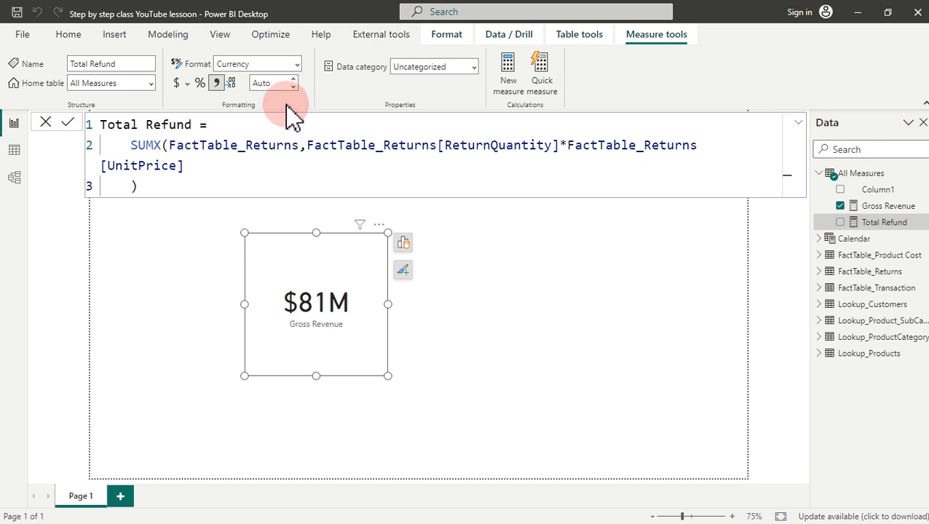
left_click(271, 83)
type("0")
key("Return")
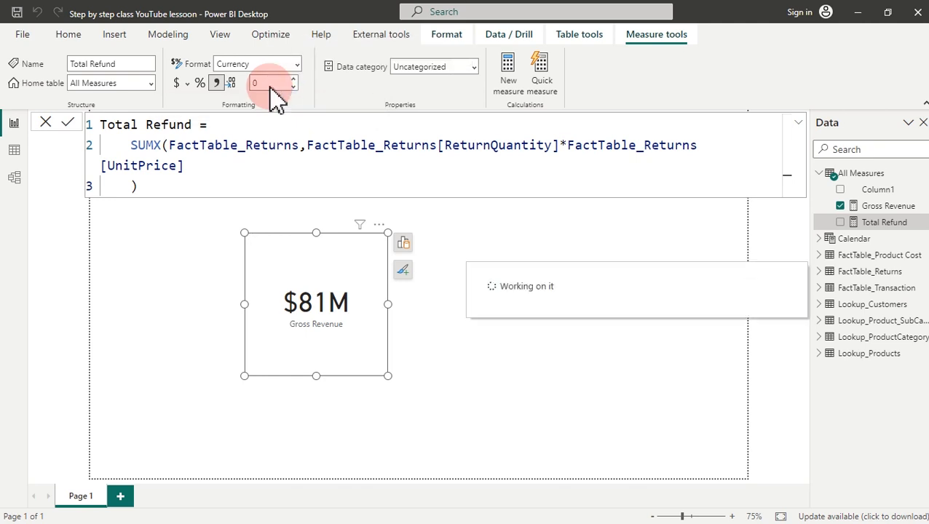
left_click(271, 84)
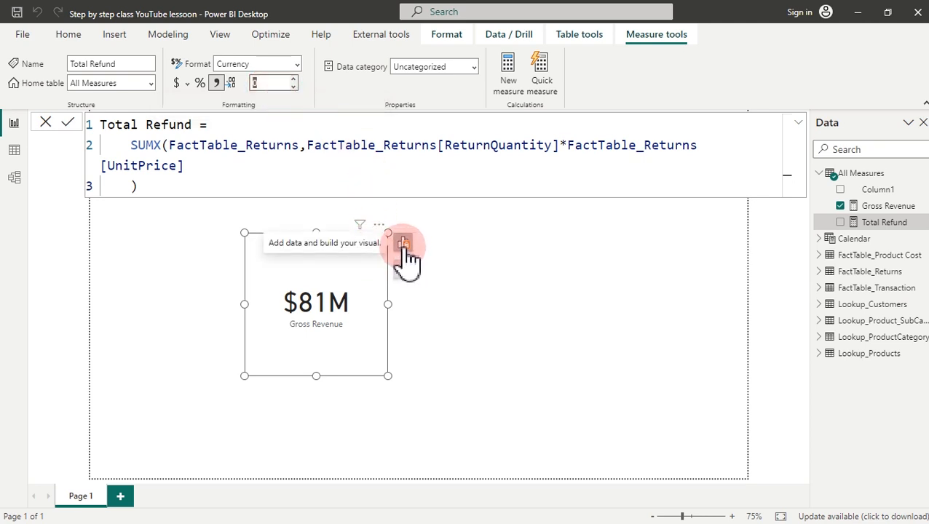
Step: Add Total Refund to the Gross Revenue card visual, then widen the visual and place it lower on the canvas
left_click(842, 224)
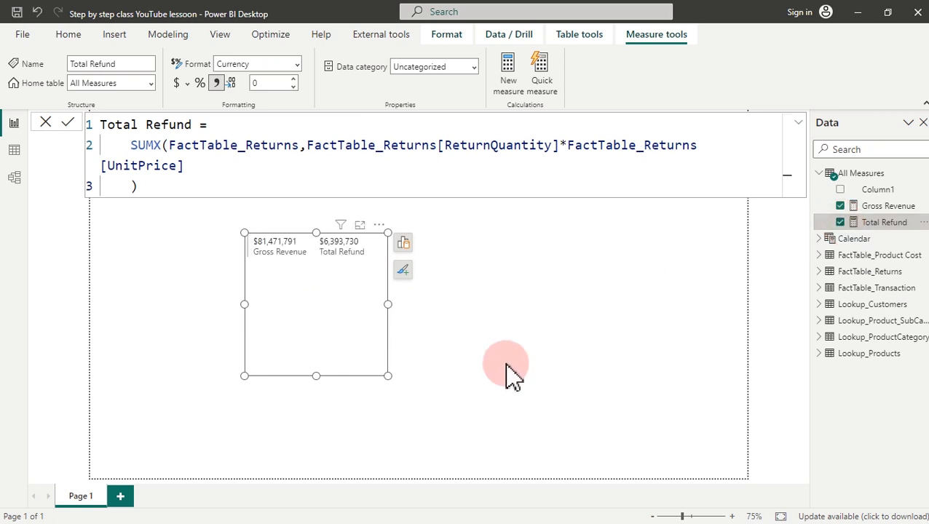
left_click_drag(387, 375, 412, 399)
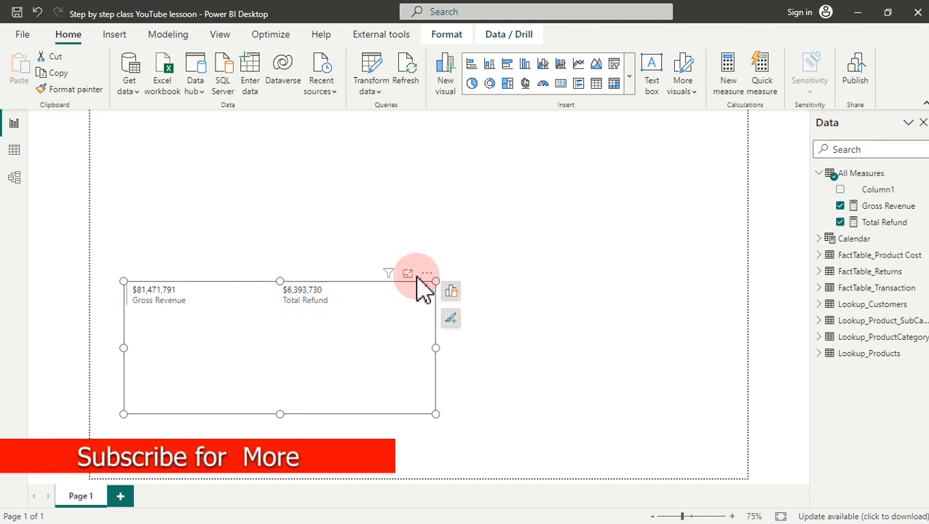
left_click(897, 224)
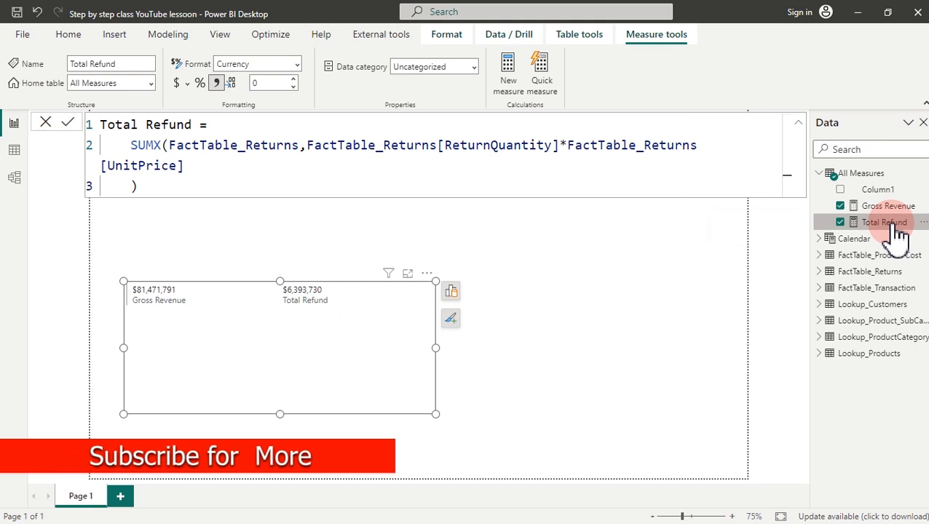
right_click(894, 226)
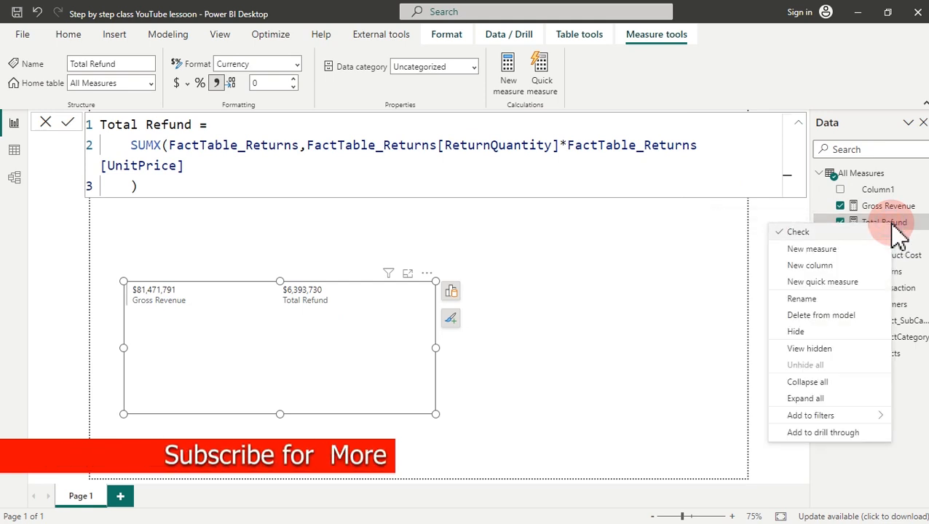
left_click(829, 251)
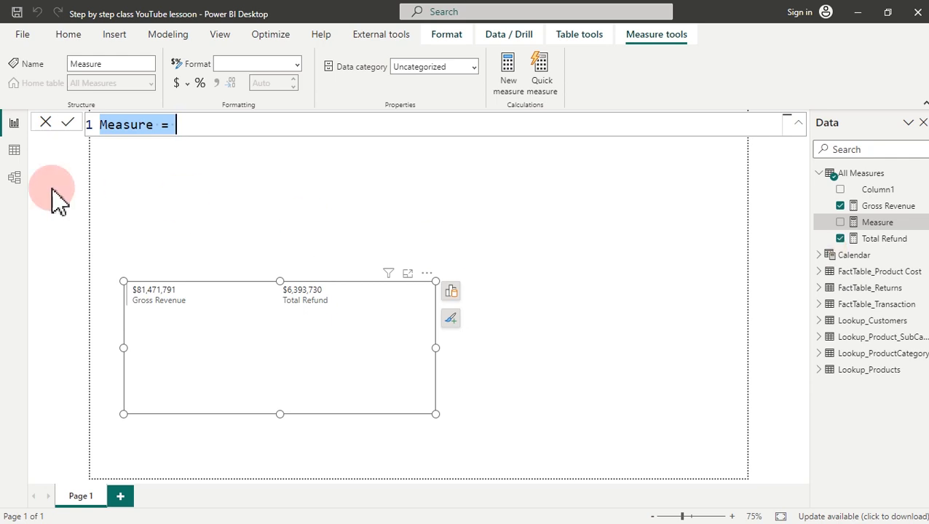
left_click(46, 122)
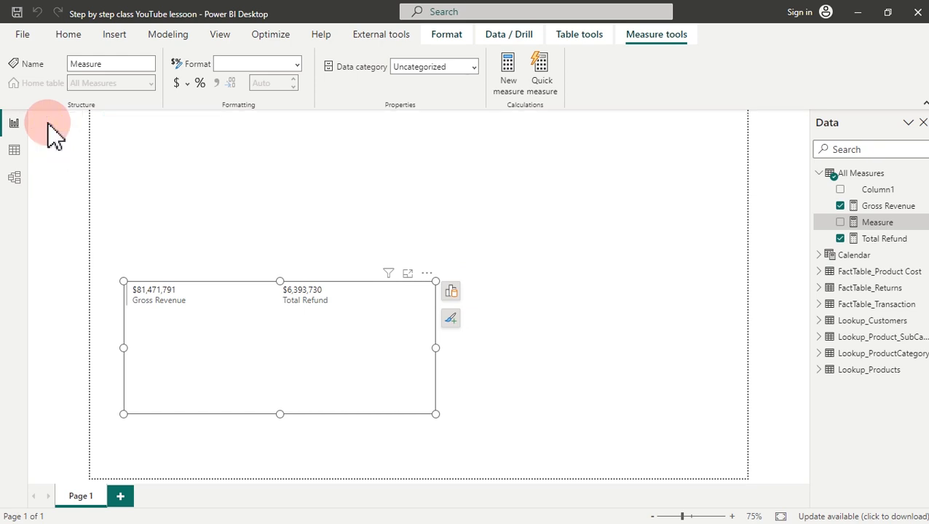
left_click(55, 134)
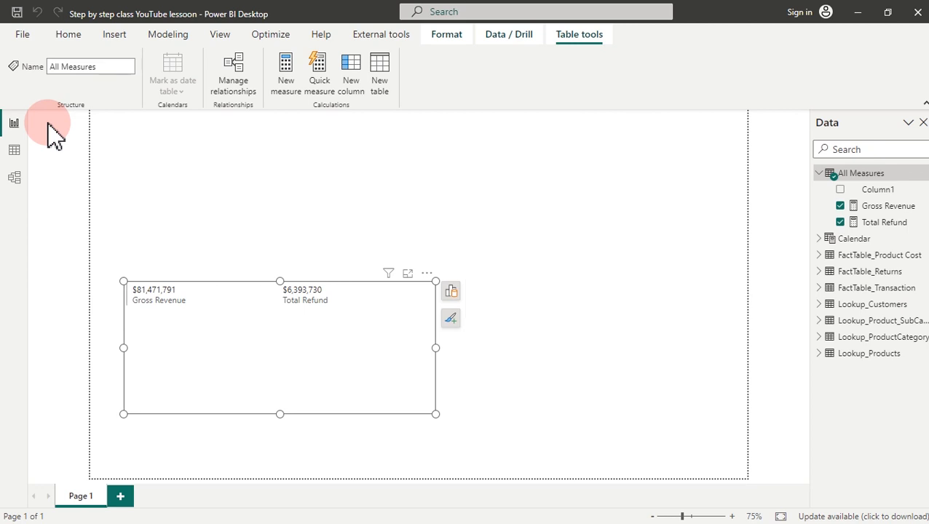
Step: Examine FactTable_Transaction in the data view, from the ExtendedAmount column across to % Discount and Product Cost
left_click(14, 150)
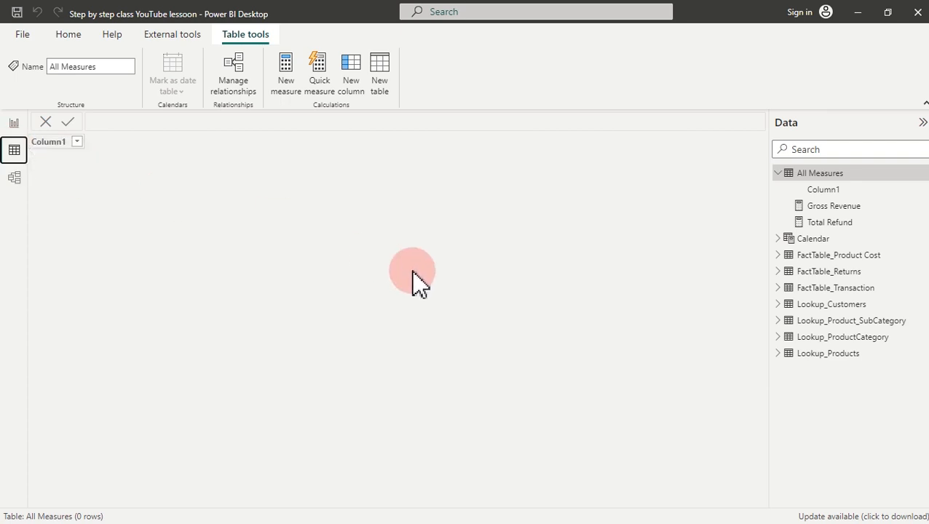
left_click(821, 289)
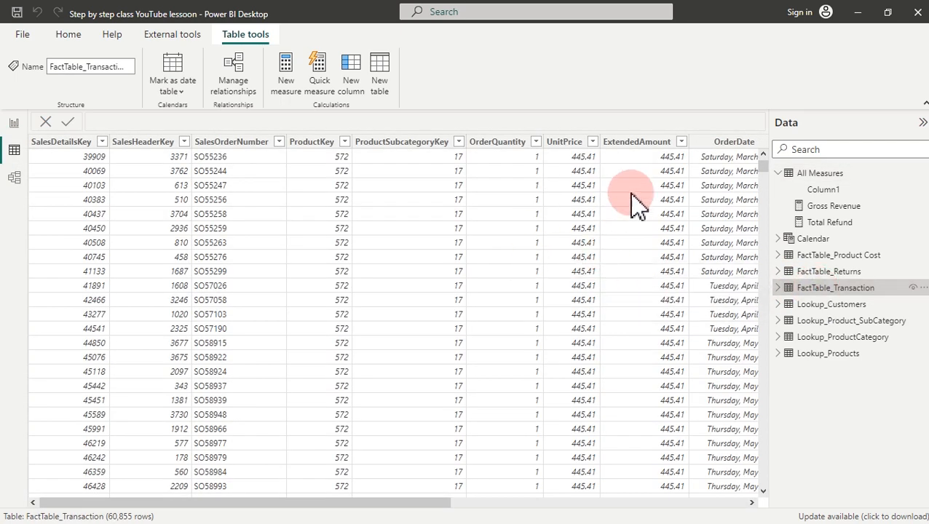
left_click(633, 143)
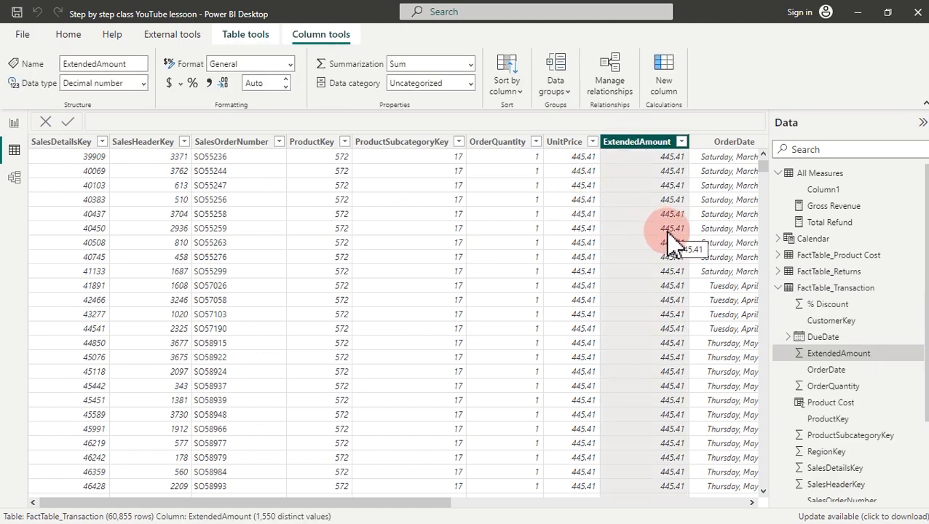
left_click_drag(766, 169, 761, 417)
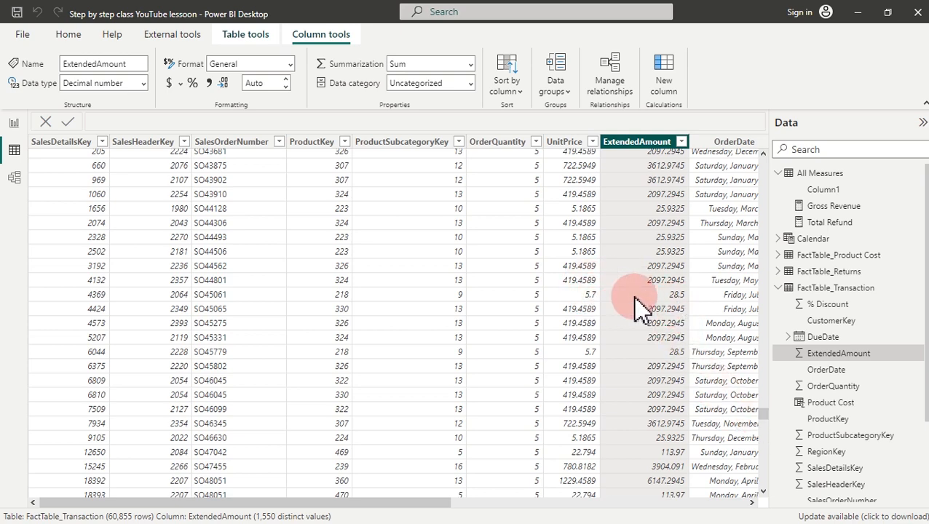
left_click_drag(431, 508, 746, 513)
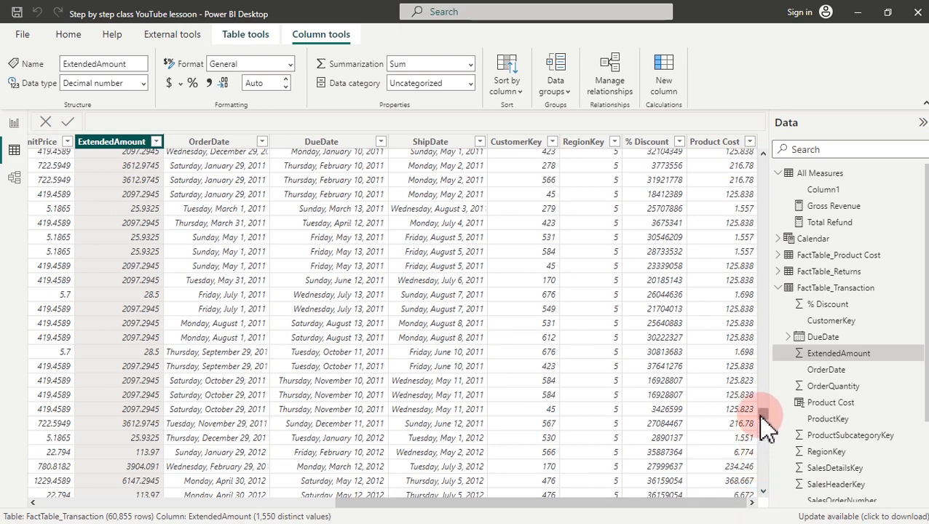
Step: Format the % Discount column of FactTable_Transaction as a percentage in the data view
left_click_drag(763, 410, 761, 125)
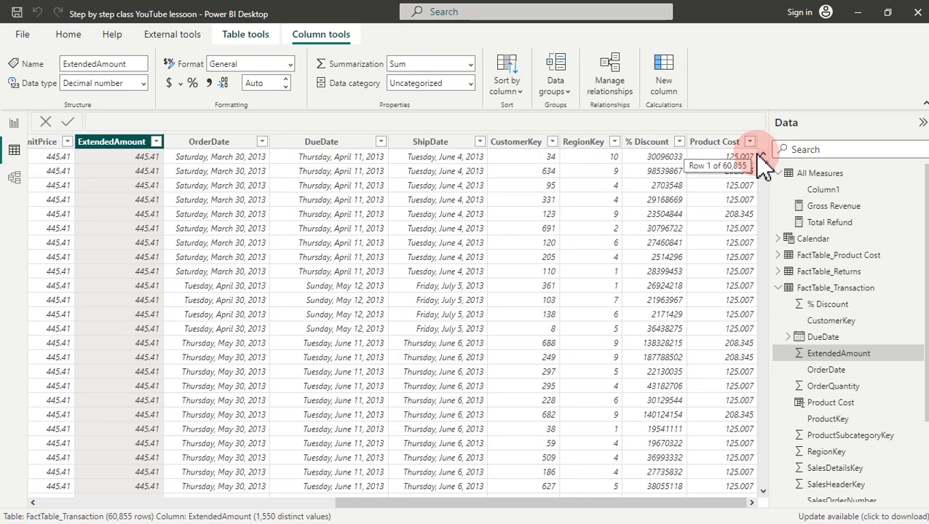
left_click(655, 143)
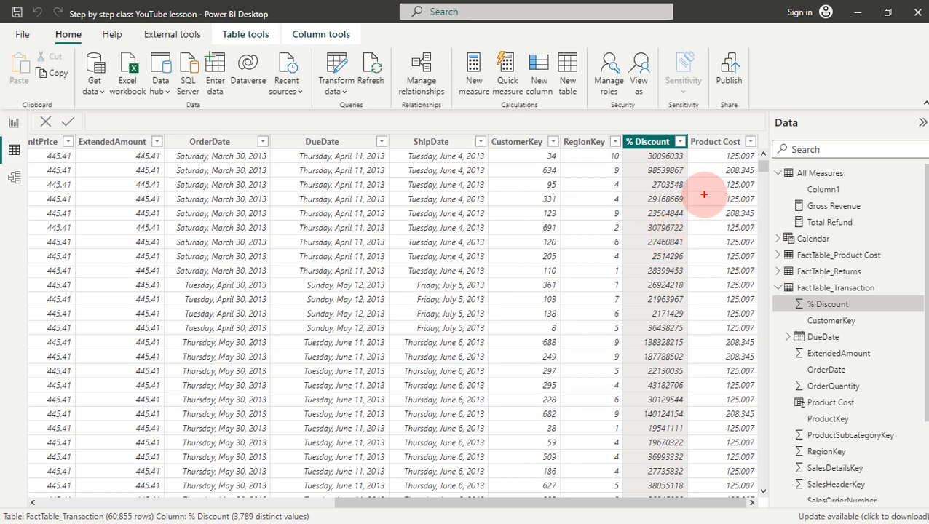
mouse_move(696, 138)
left_mouse_down()
mouse_move(659, 131)
mouse_move(618, 143)
mouse_move(635, 162)
mouse_move(695, 150)
left_mouse_up()
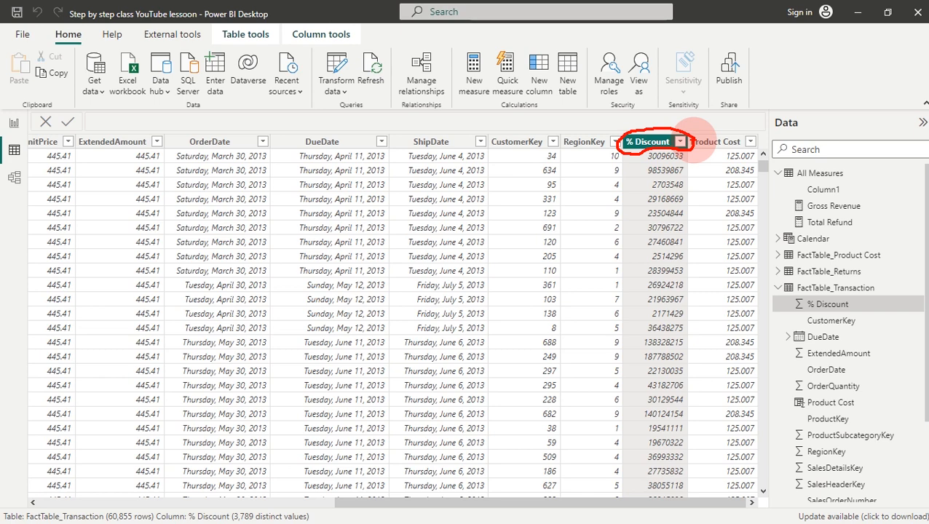
key("Escape")
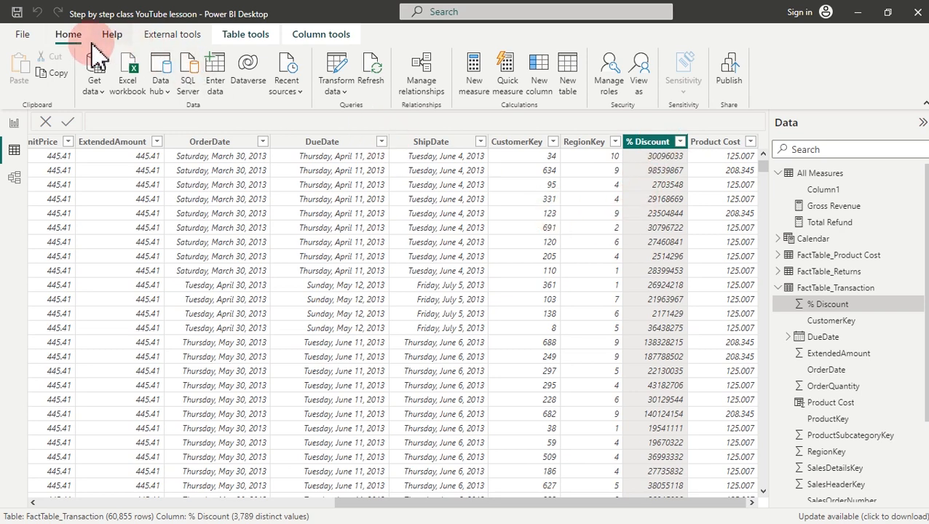
left_click(320, 38)
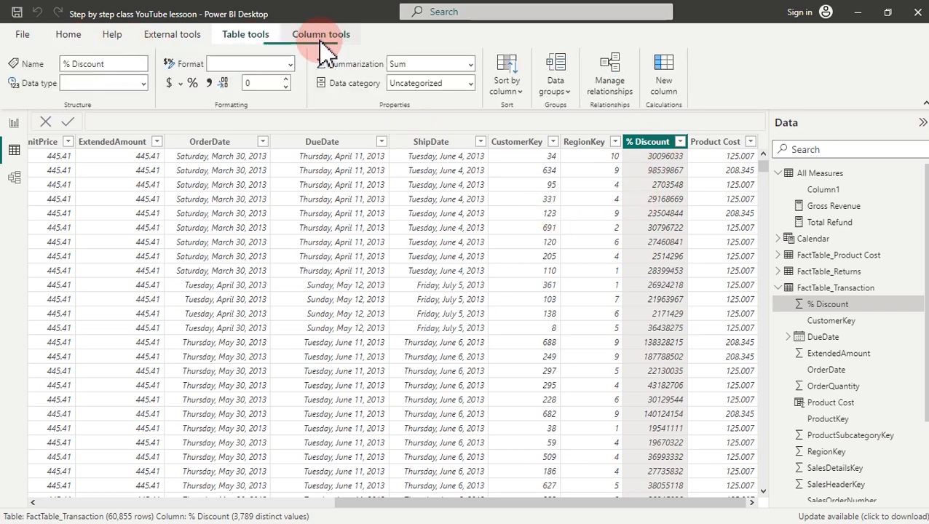
left_click(193, 84)
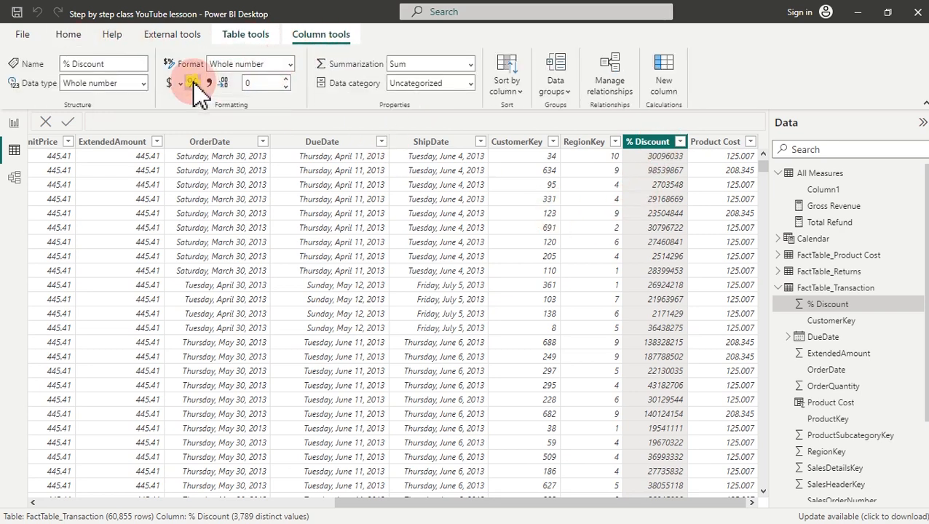
left_click(194, 83)
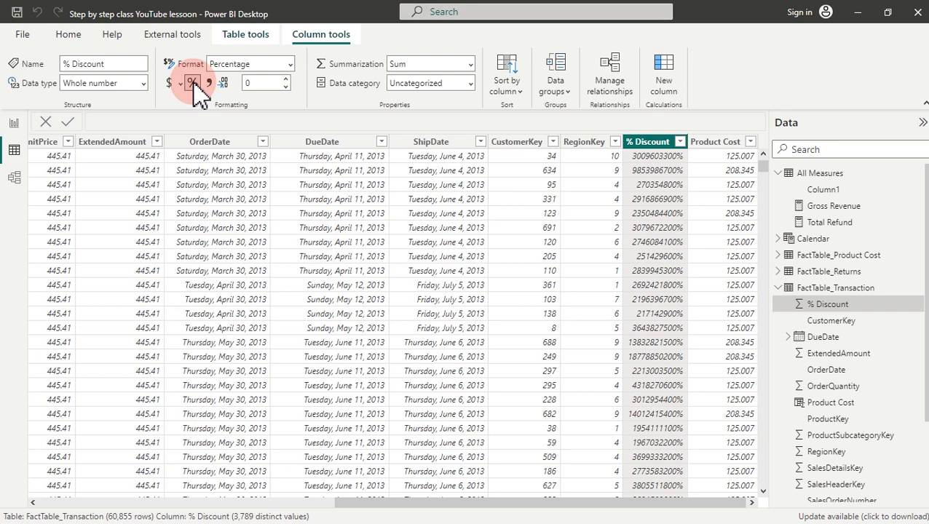
Step: Open the Power Query Editor and select the % Discount column in the FactTable_Transaction query
left_click(71, 37)
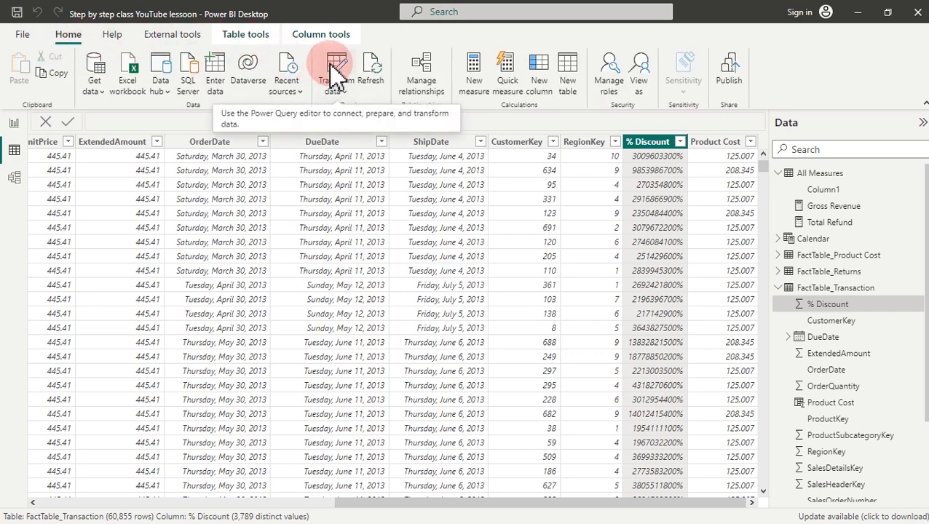
left_click(336, 73)
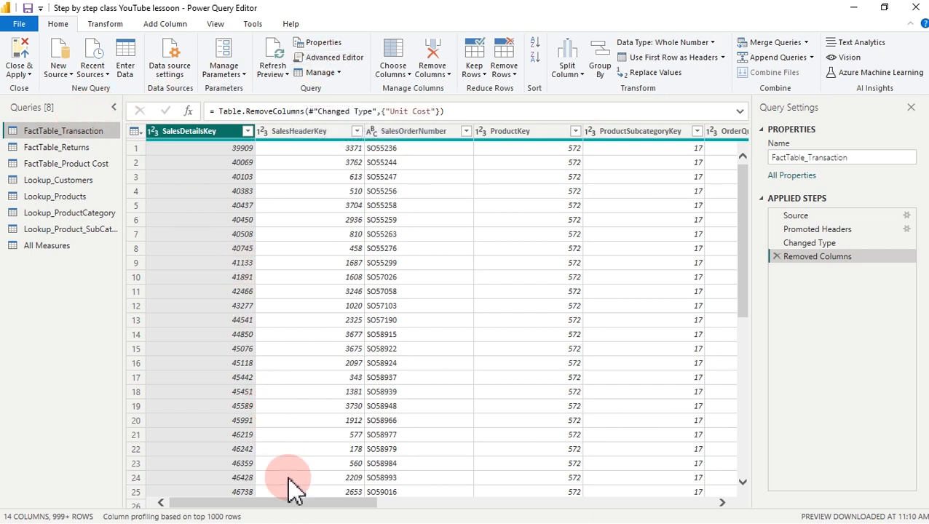
left_click_drag(298, 502, 656, 517)
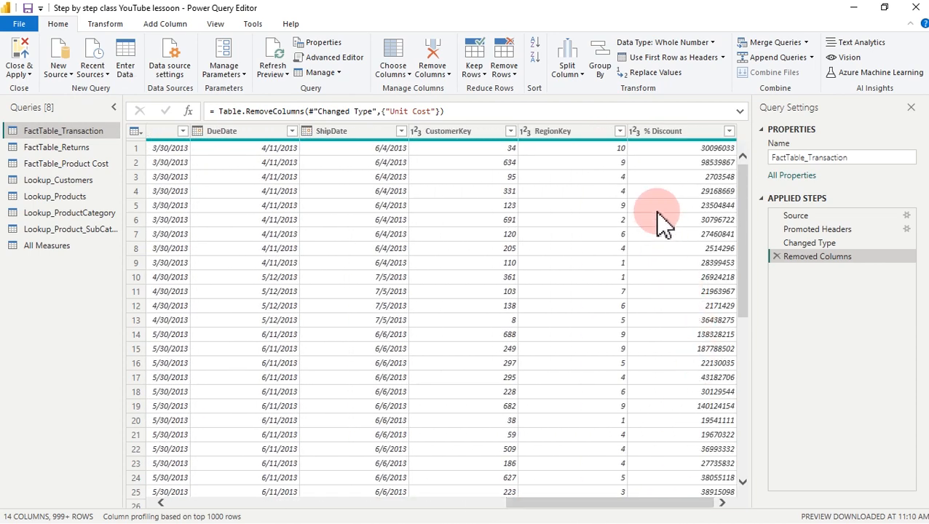
left_click(685, 135)
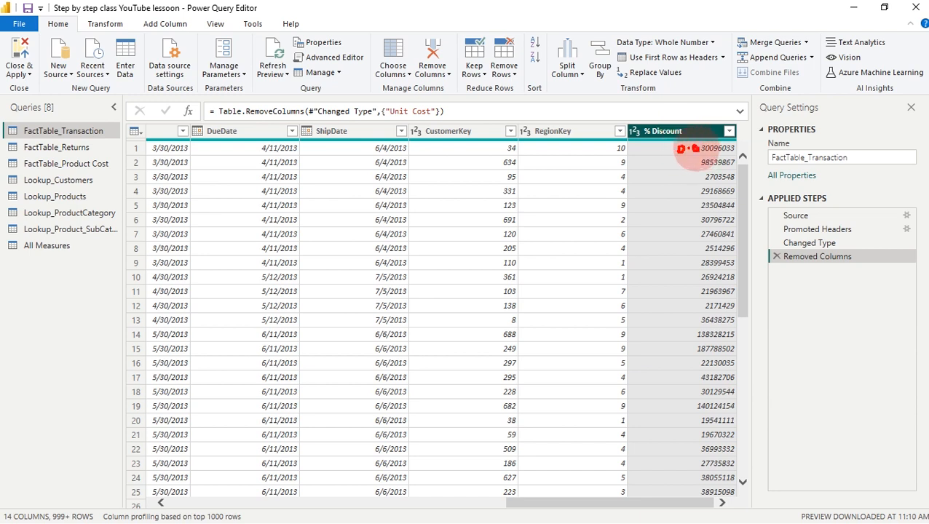
left_click_drag(689, 159, 683, 479)
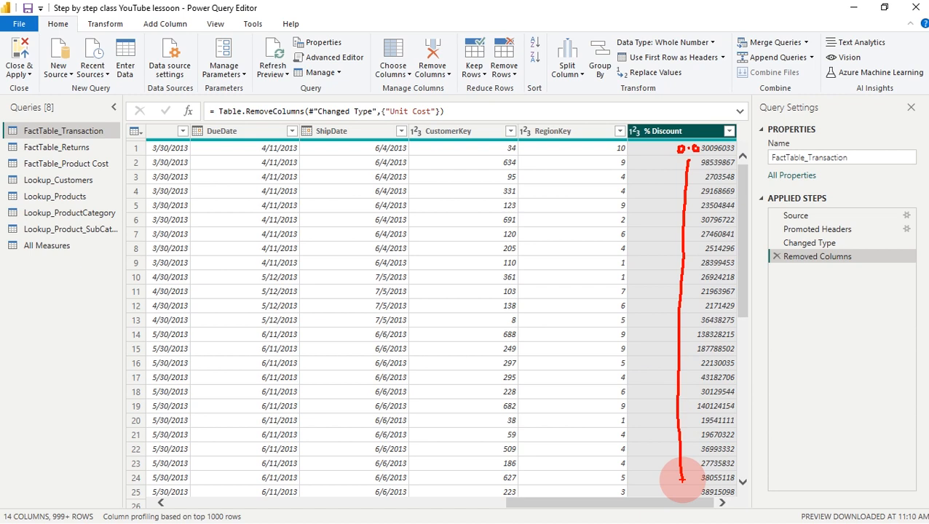
key("Escape")
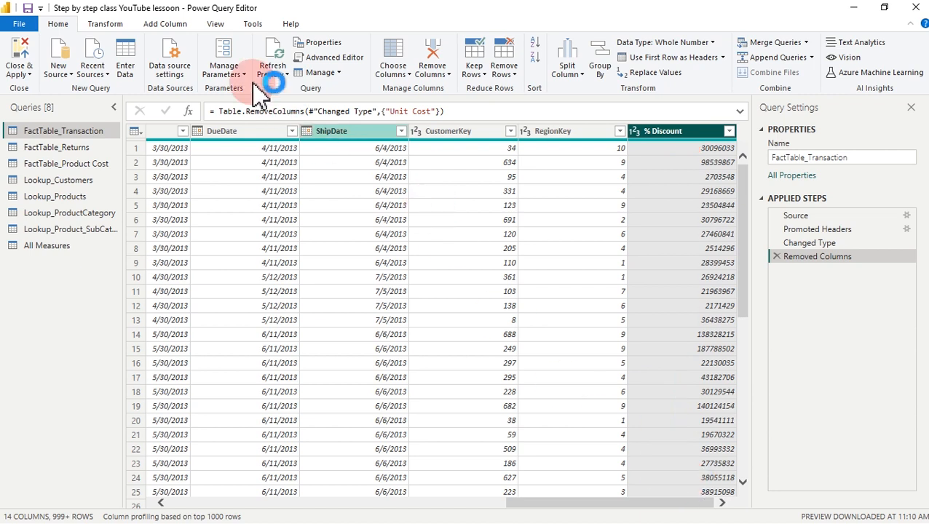
Step: Add the prefix 0.0 to every value in the % Discount column
left_click(163, 24)
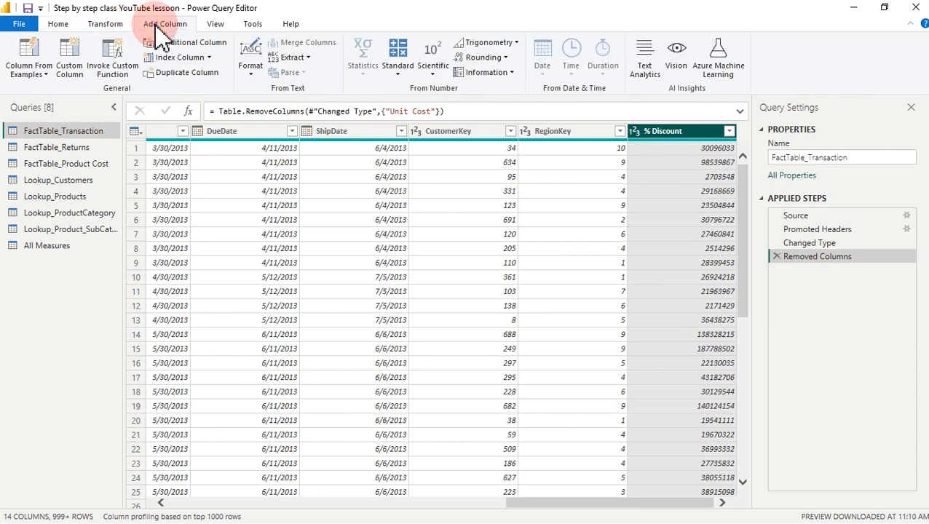
left_click(110, 25)
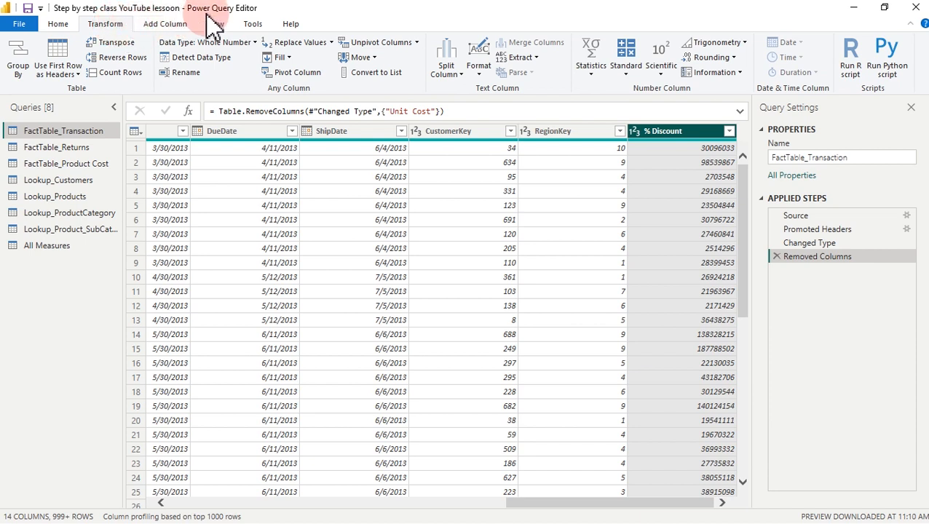
left_click(473, 73)
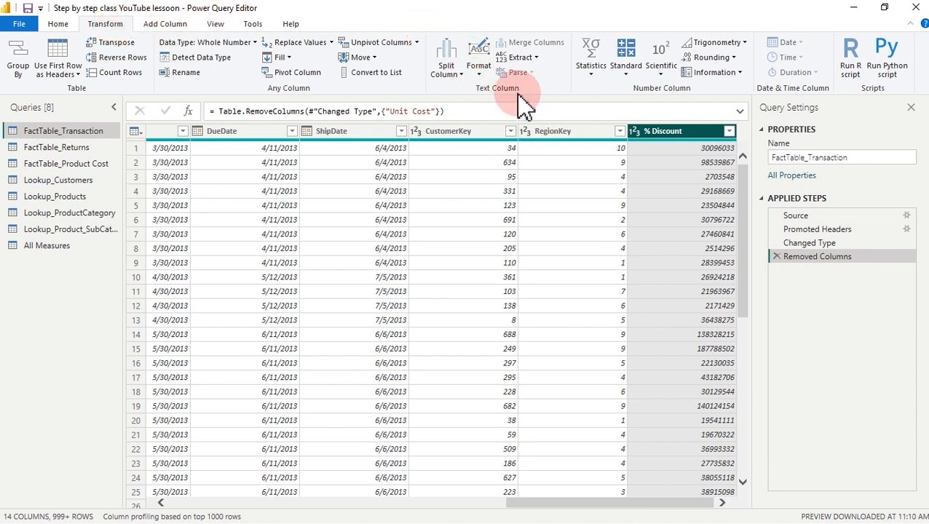
left_click(480, 70)
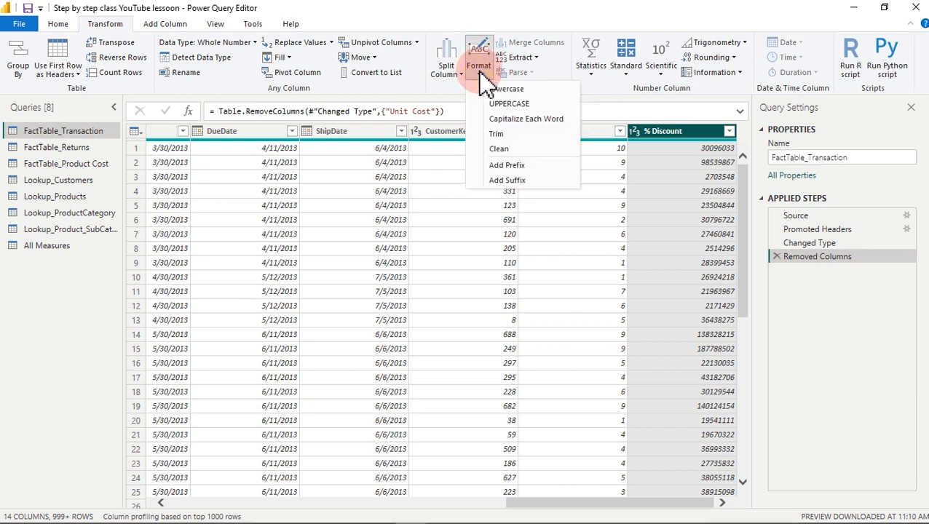
left_click(508, 166)
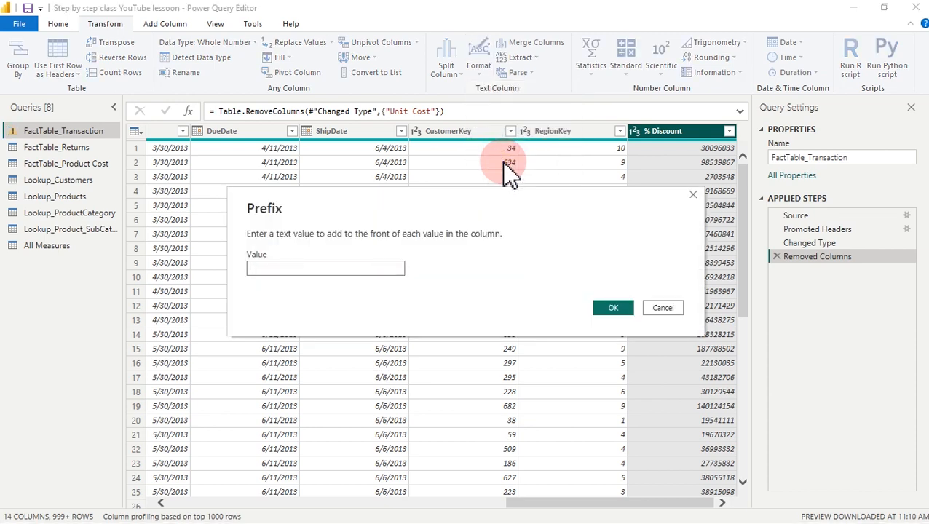
type("0")
left_click(610, 308)
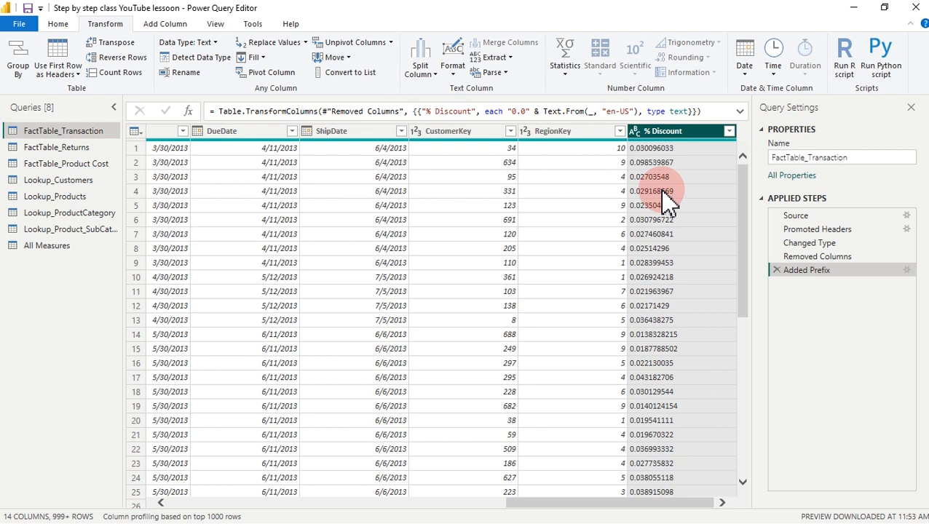
Step: Change the % Discount column's data type to Percentage, then close the query editor and apply the changes
left_click(634, 133)
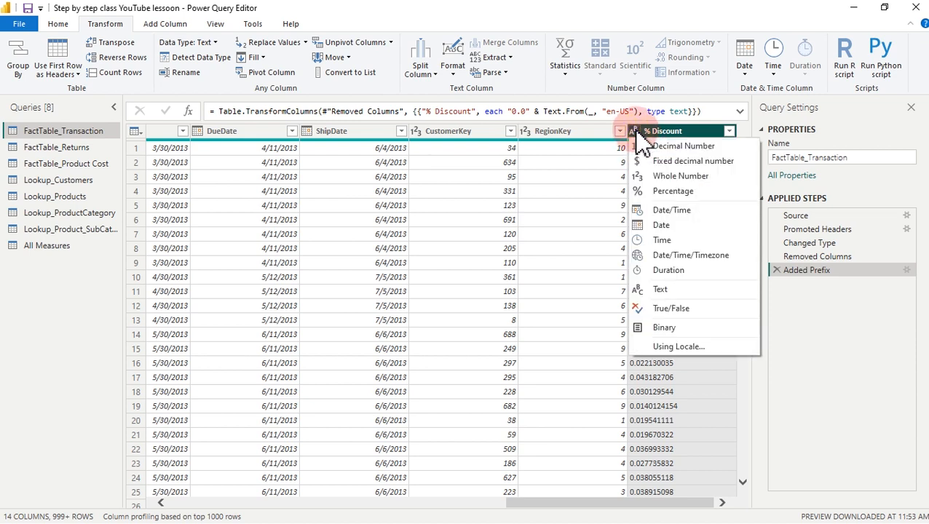
left_click(663, 192)
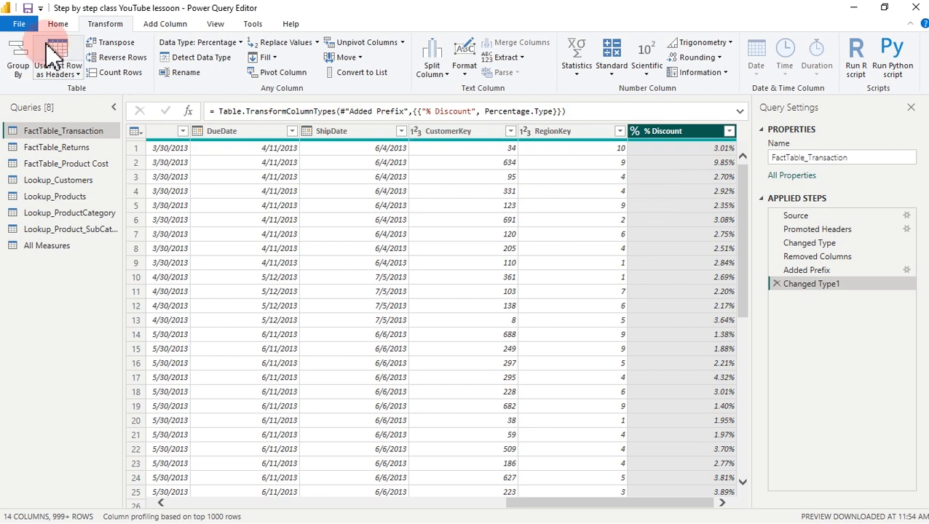
left_click(58, 25)
left_click(27, 51)
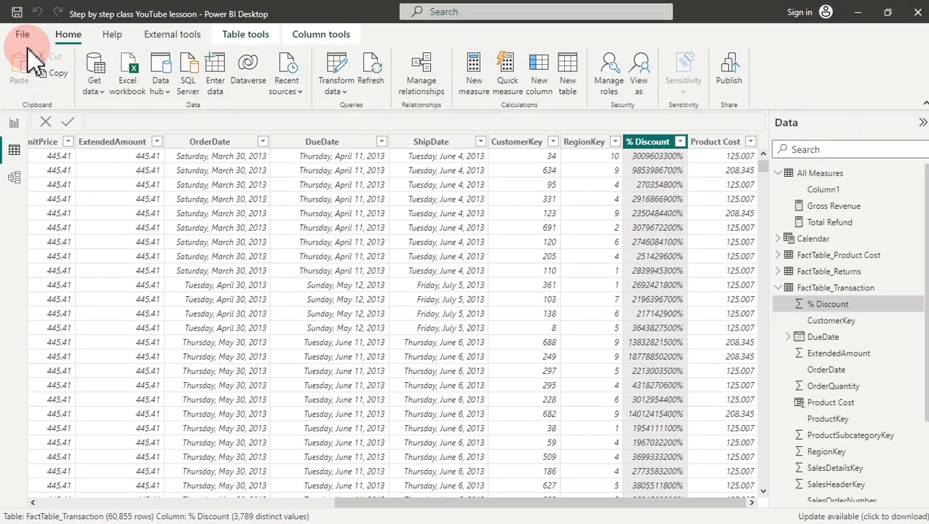
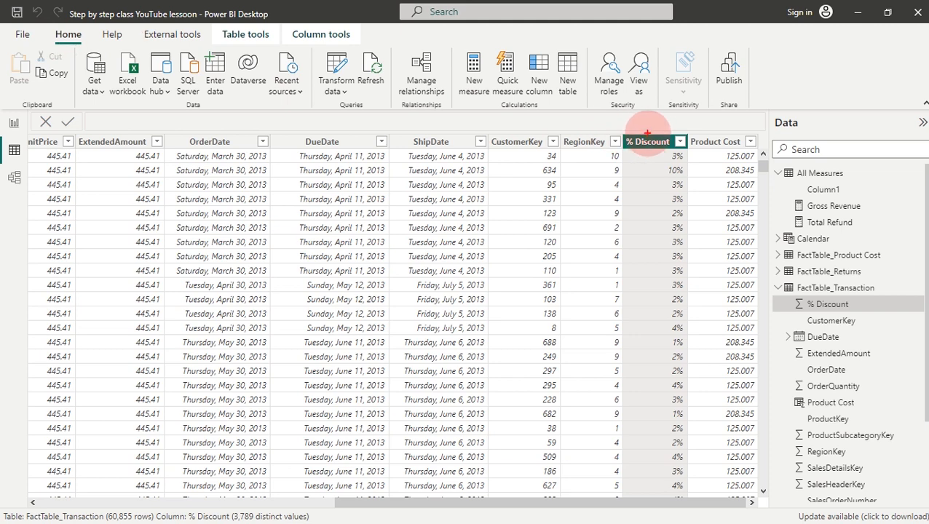
mouse_move(647, 134)
left_mouse_down()
mouse_move(642, 118)
mouse_move(543, 110)
mouse_move(268, 107)
mouse_move(146, 110)
mouse_move(113, 136)
left_mouse_up()
left_click_drag(651, 146, 651, 151)
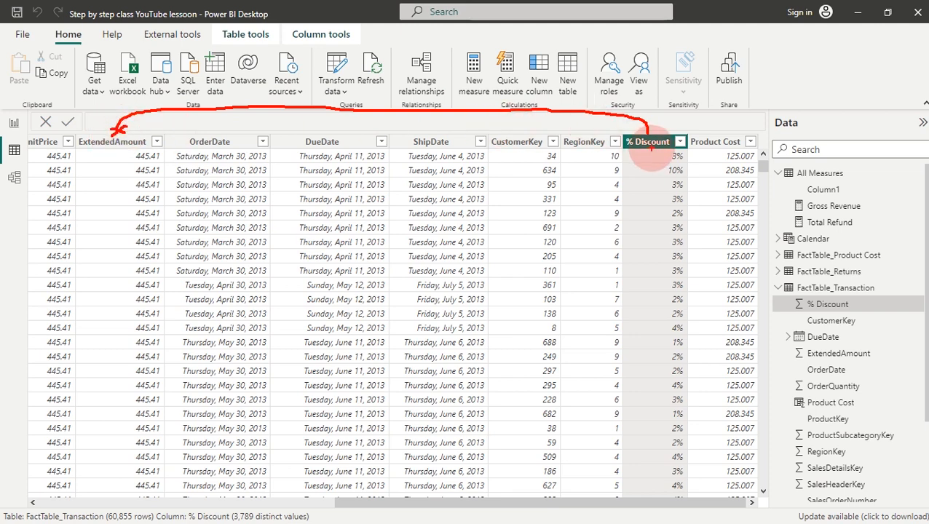
key("Escape")
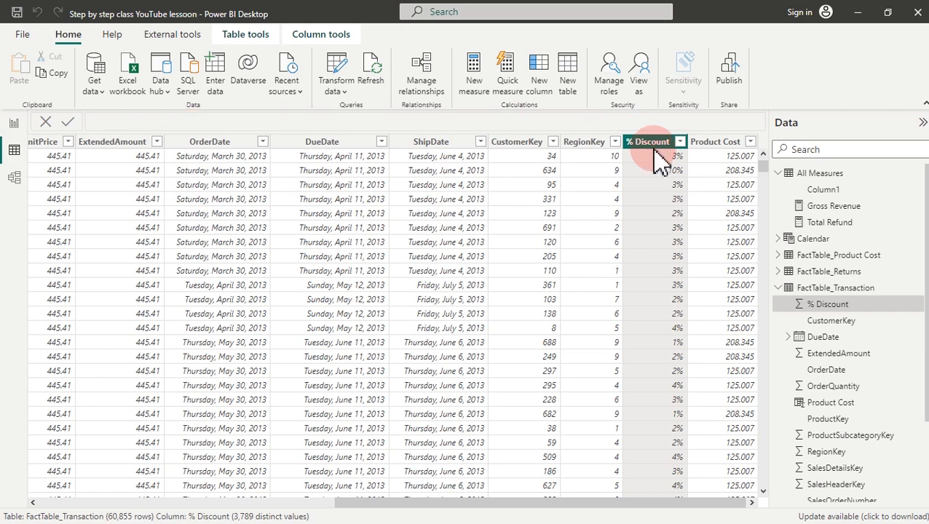
Step: Return to the report view and start a new measure named Total Discount in the All Measures table
left_click(14, 124)
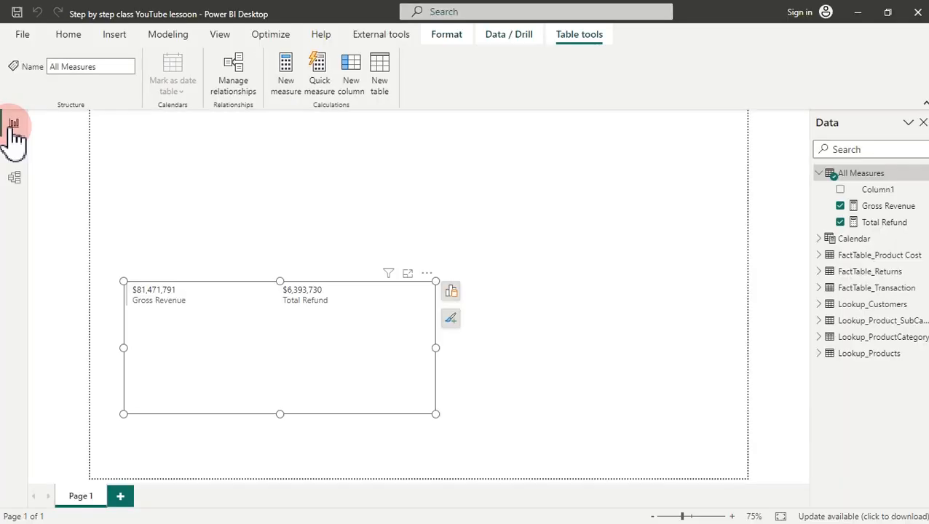
left_click(871, 208)
right_click(868, 207)
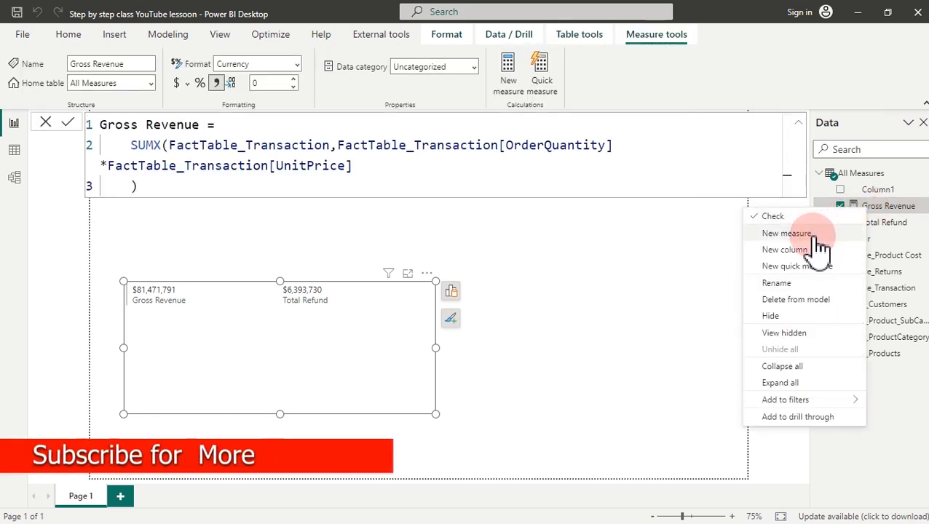
key("Escape")
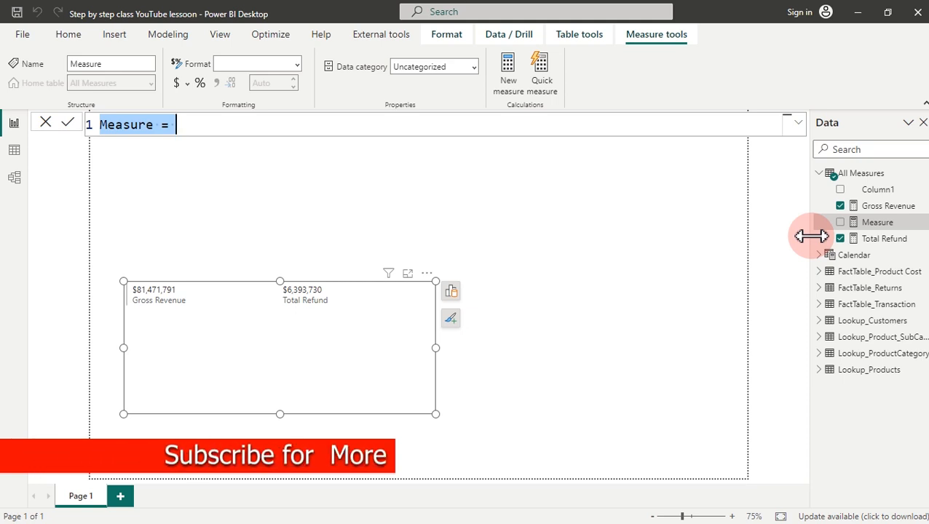
type("Tta")
key("BackSpace")
key("BackSpace")
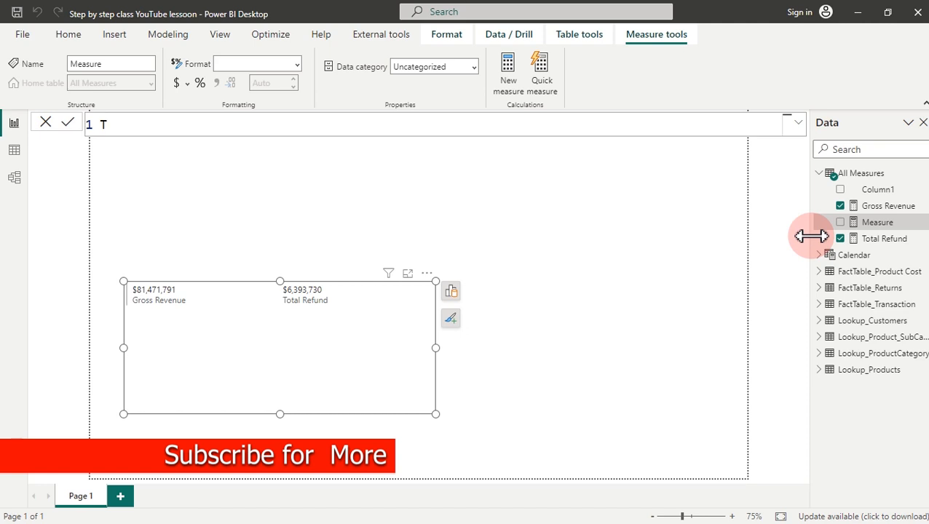
type("otal Di")
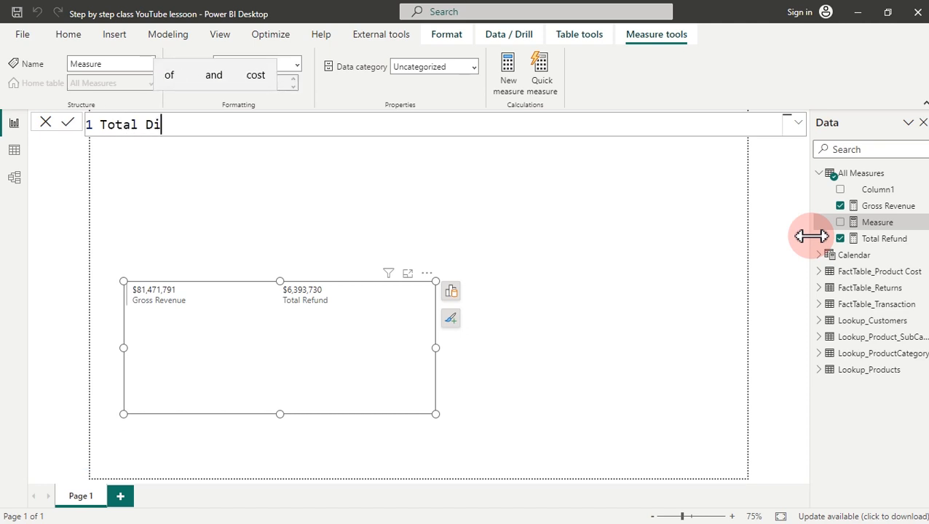
type("scount=")
key("shift+Return")
Step: Begin the Total Discount formula with SUMX, using FactTable_Transaction as its table argument
type("sum")
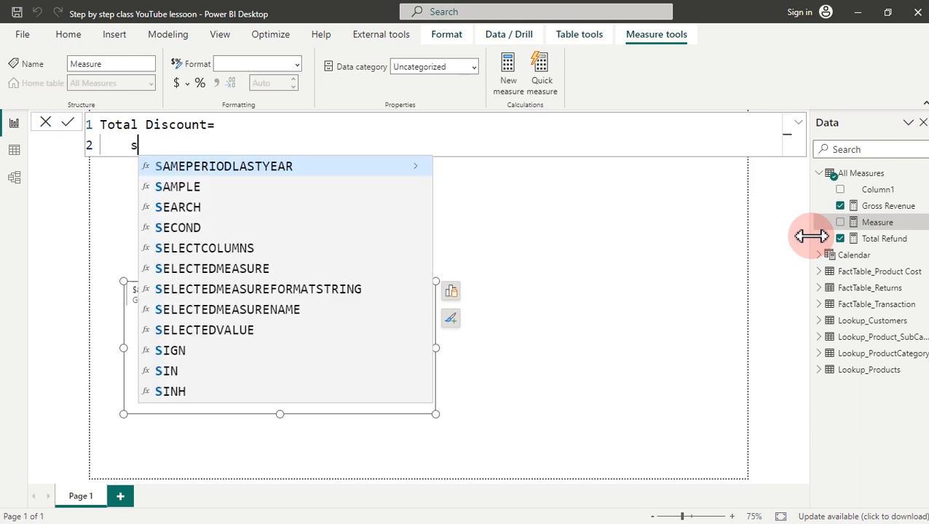
key("Down")
key("Down")
key("Down")
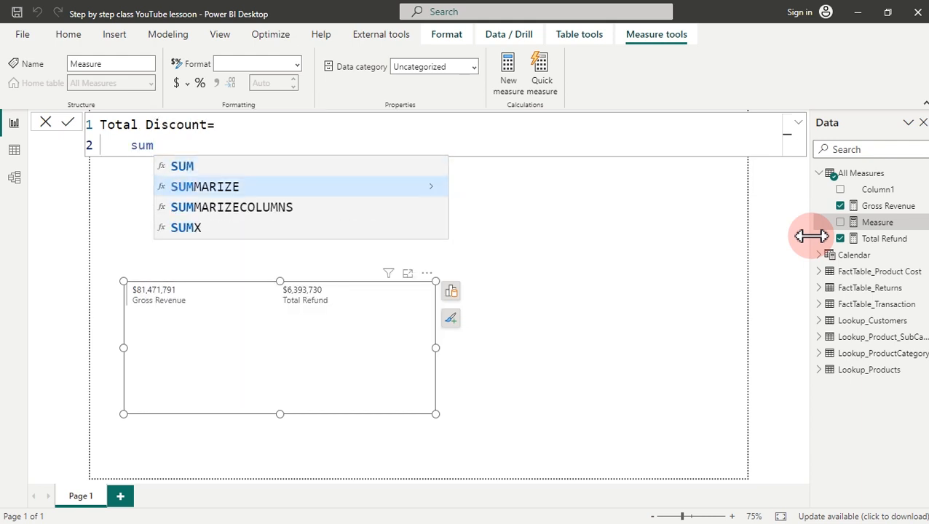
key("Tab")
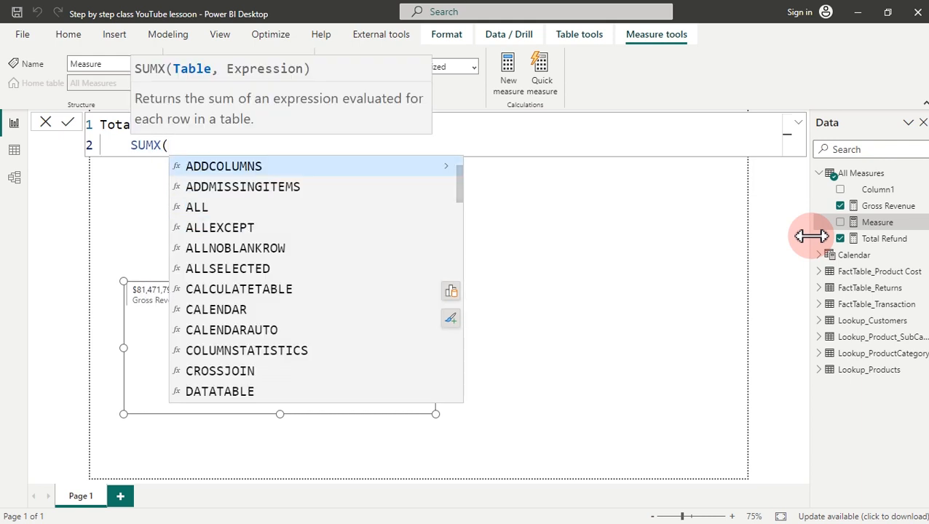
type("fa")
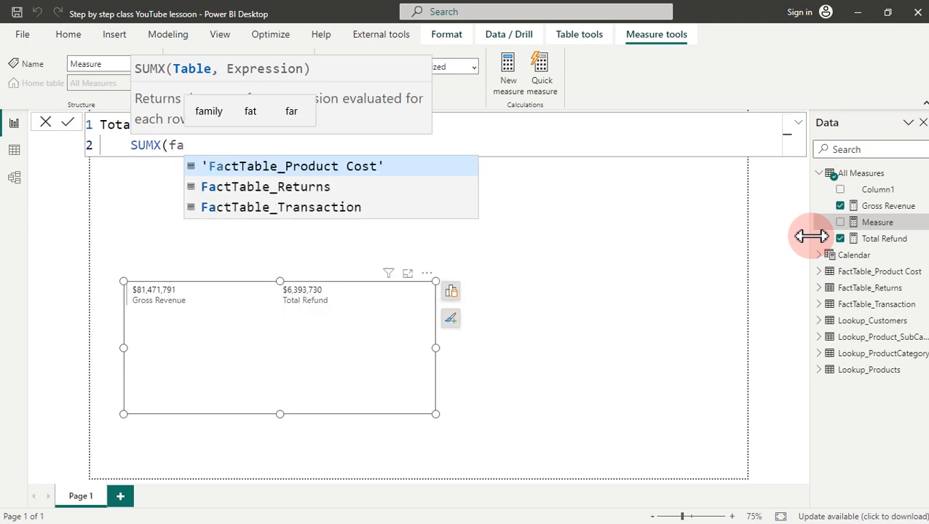
key("Down")
key("Down")
key("Tab")
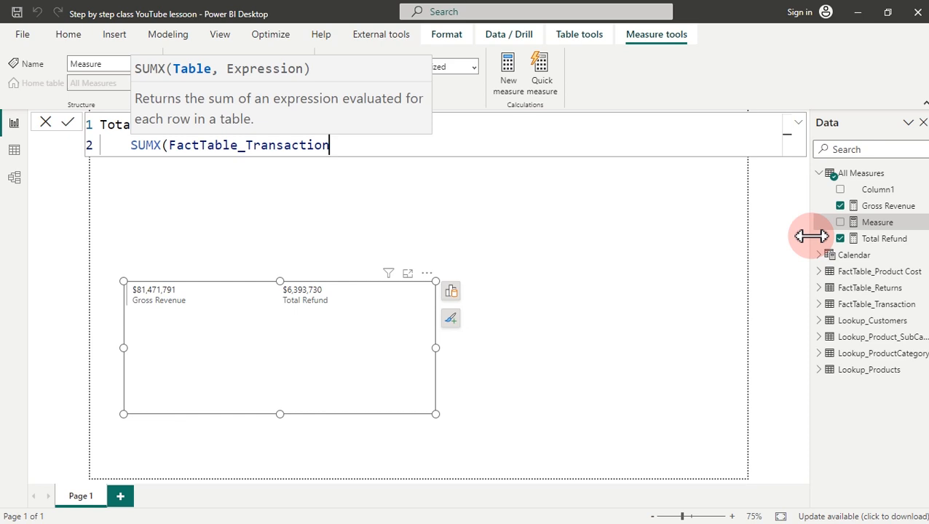
type(",")
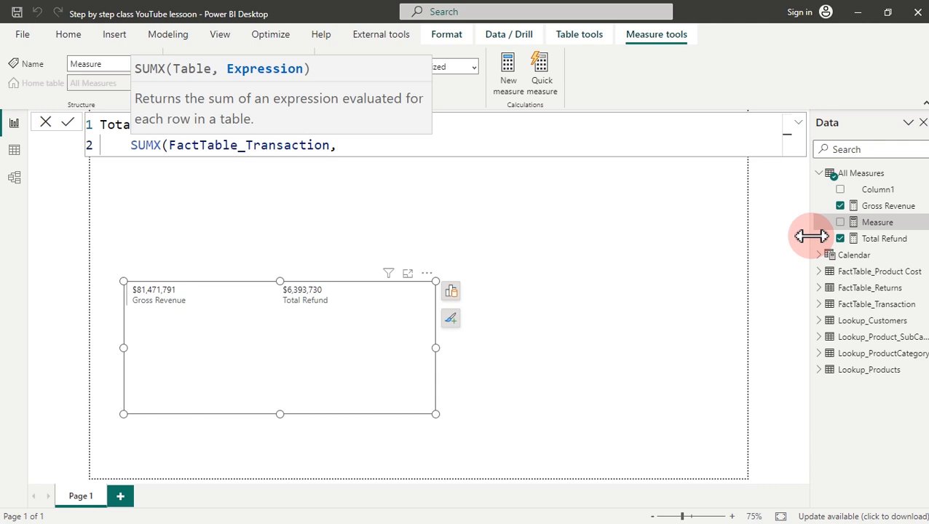
Step: Complete the SUMX expression as FactTable_Transaction[ExtendedAmount]*FactTable_Transaction[% Discount], close the parenthesis on a new line, and commit the measure
type("ext")
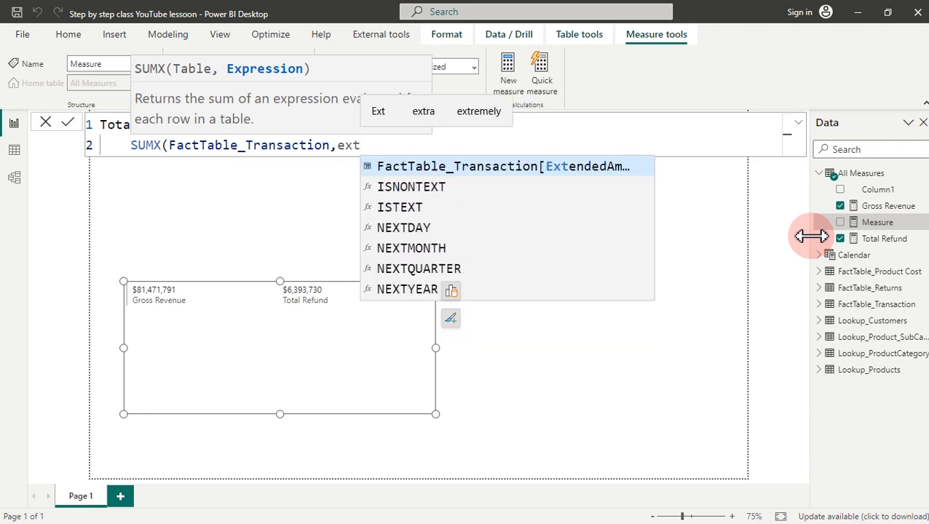
key("Tab")
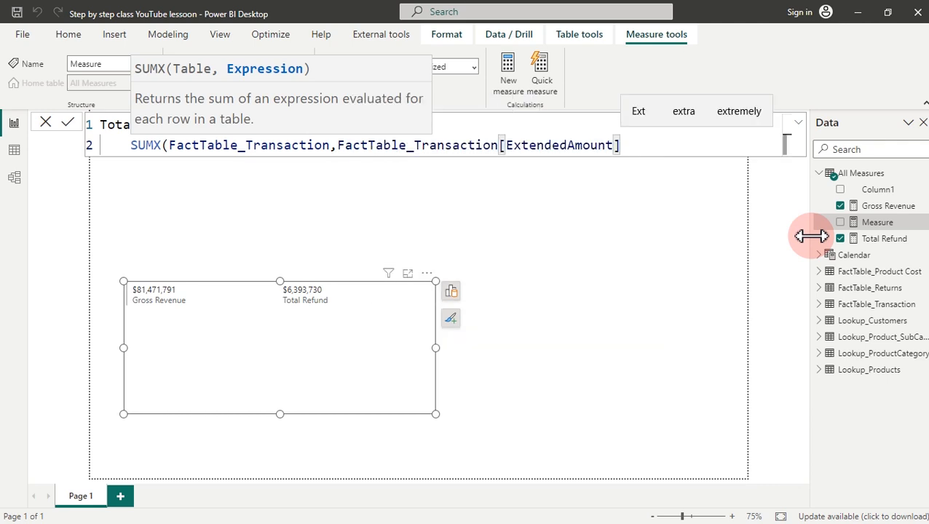
type("*")
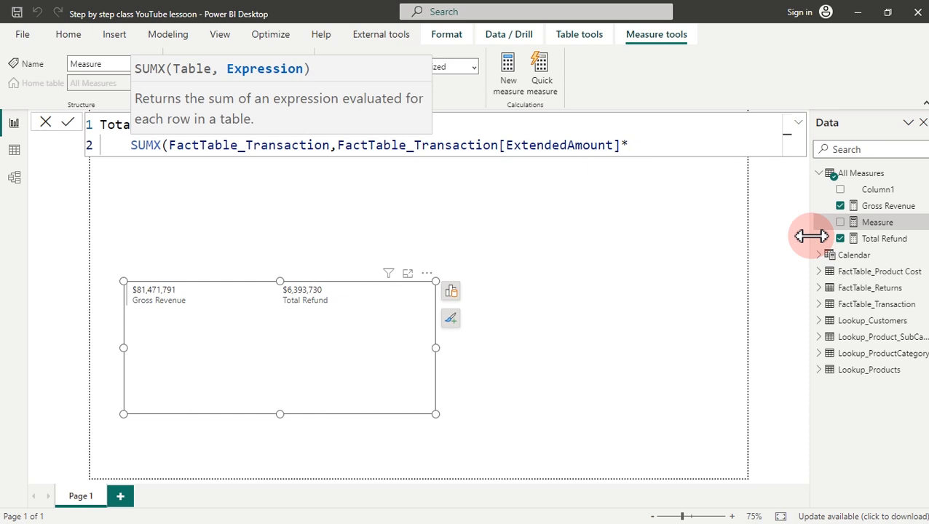
type("dis")
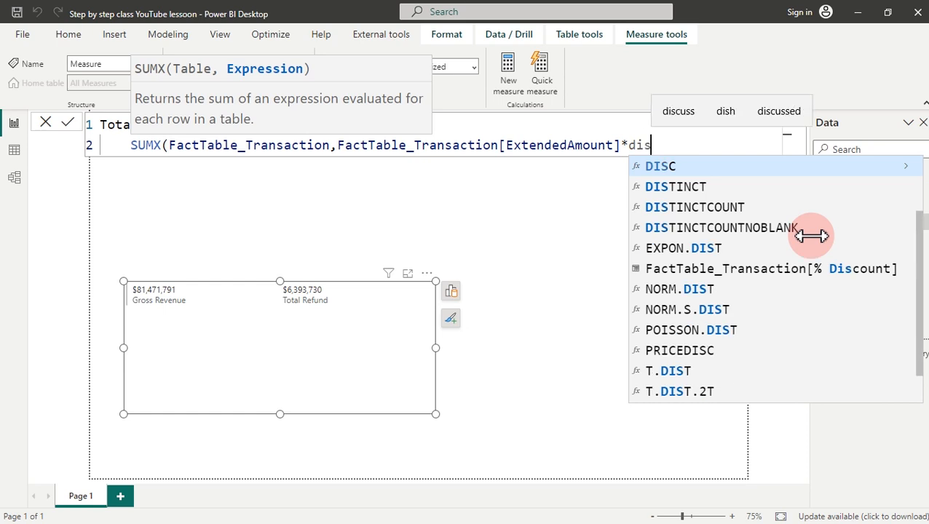
key("Down")
key("Down")
key("Down")
key("Down")
key("Down")
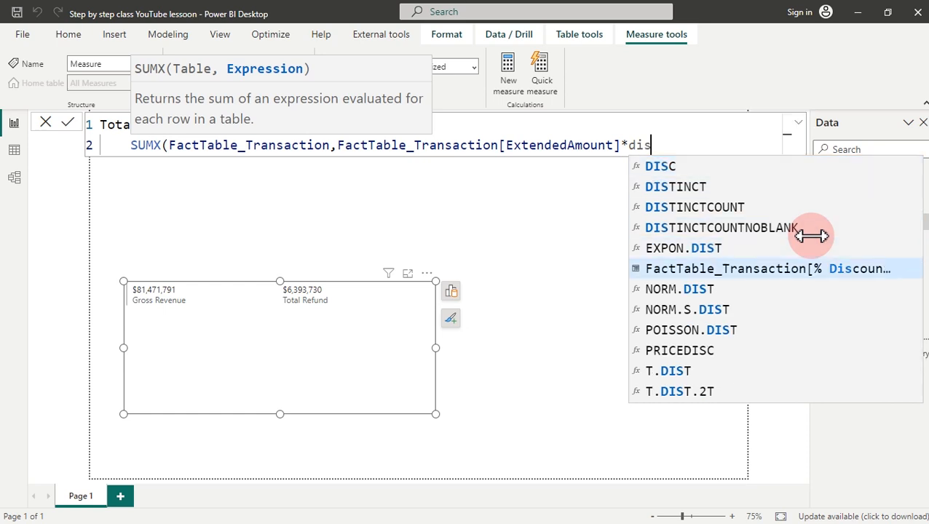
key("Tab")
key("shift+Return")
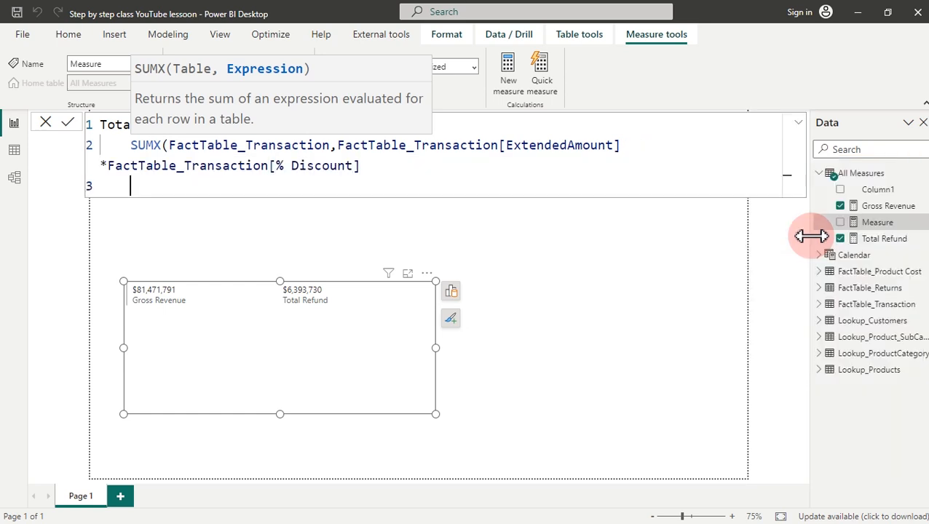
type(")")
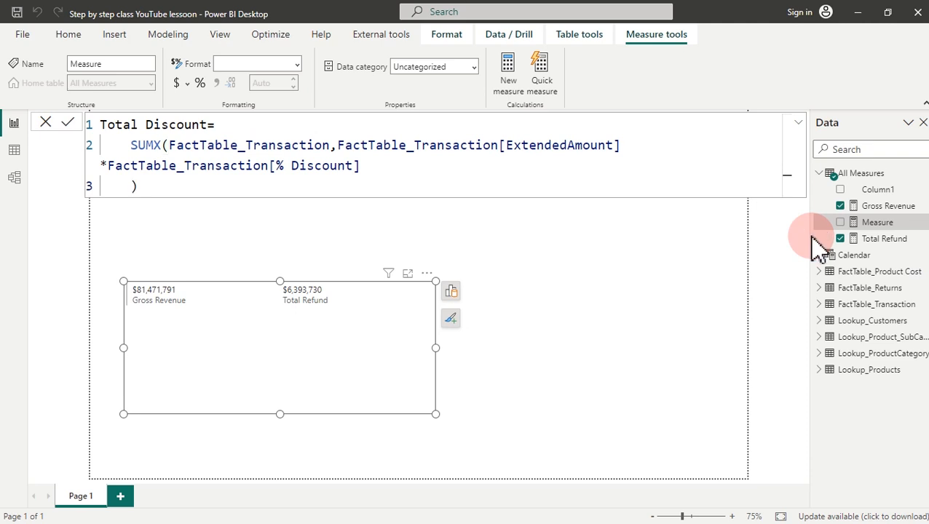
left_click(817, 238)
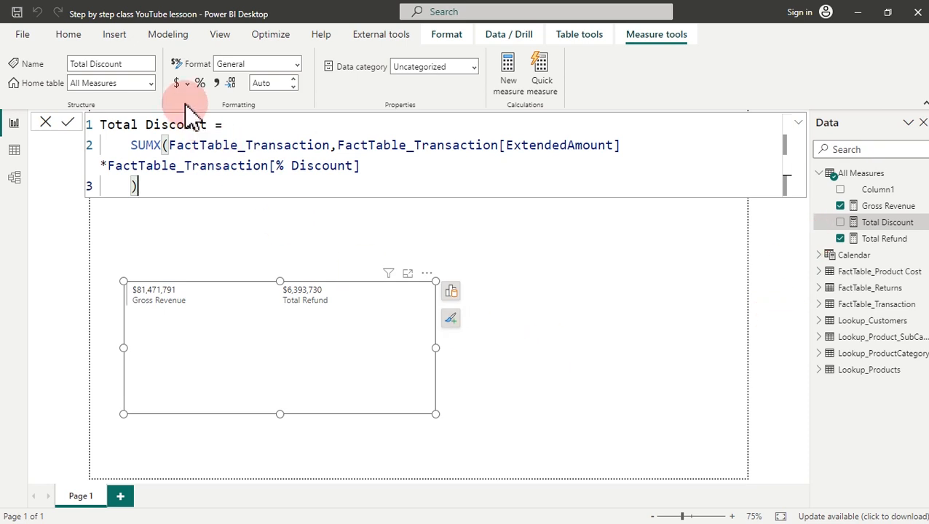
Step: Format the Total Discount measure as dollar currency with 0 decimal places and add it to the card visual
left_click(175, 83)
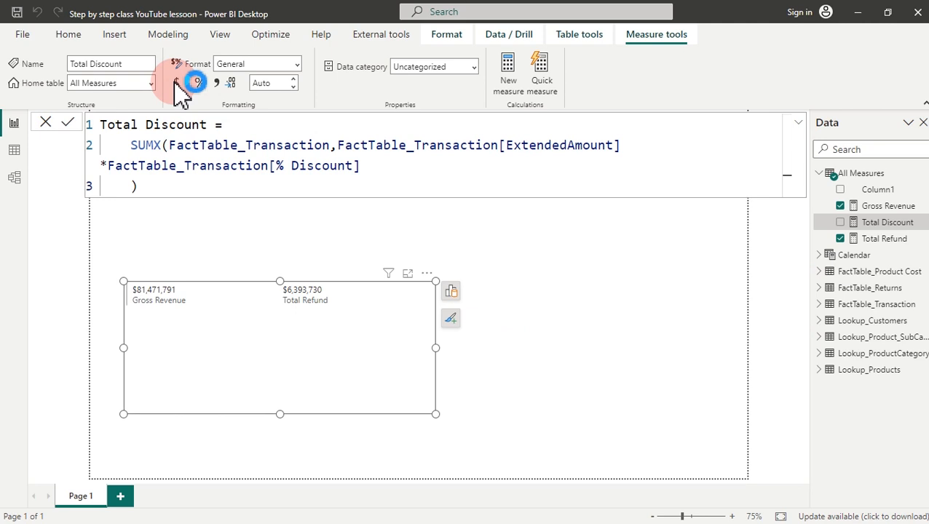
left_click(842, 223)
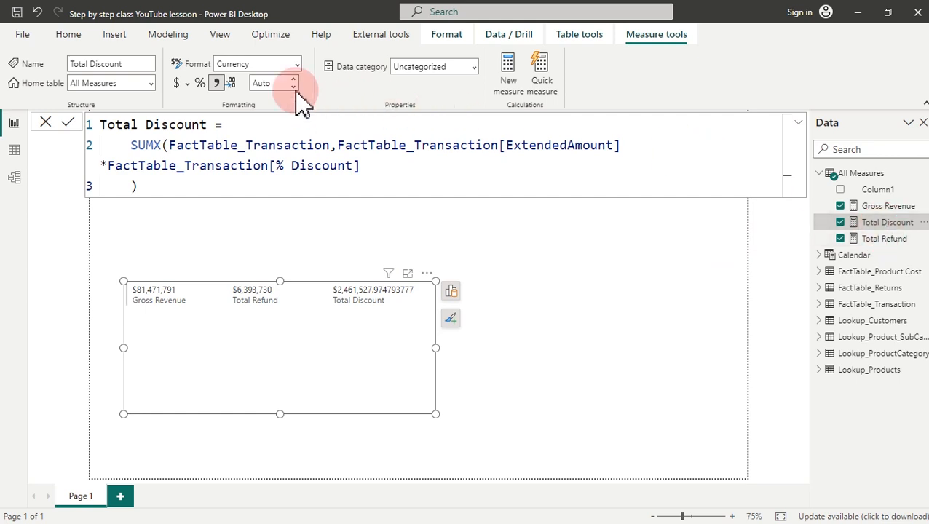
left_click(266, 82)
type("0")
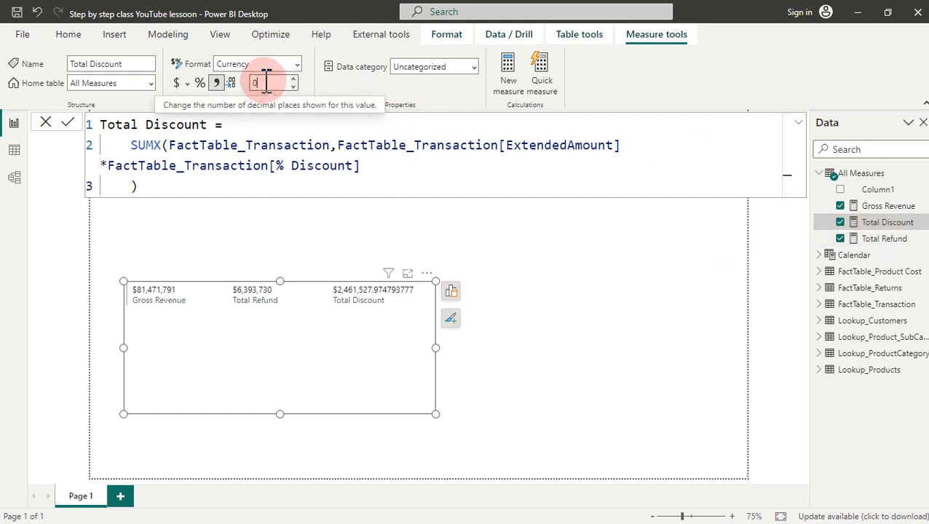
key("Return")
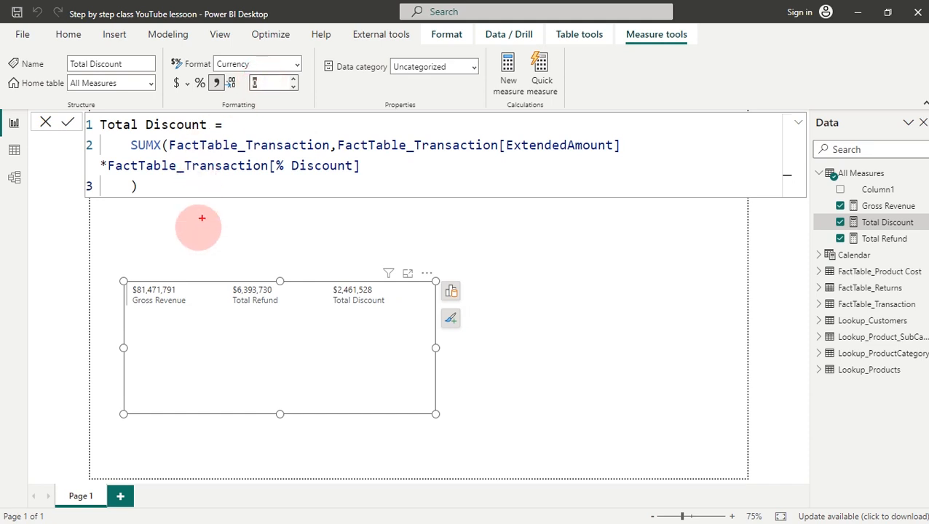
left_click_drag(142, 309, 177, 309)
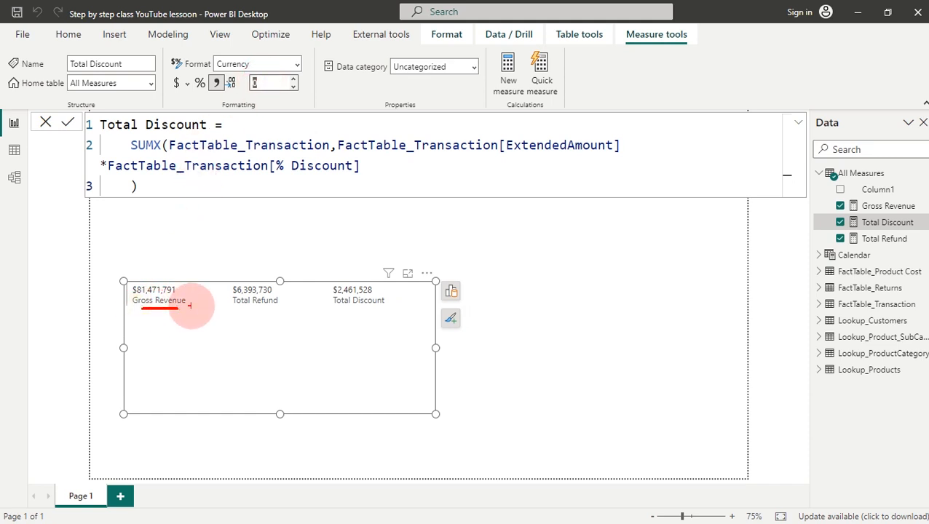
left_click_drag(244, 310, 277, 311)
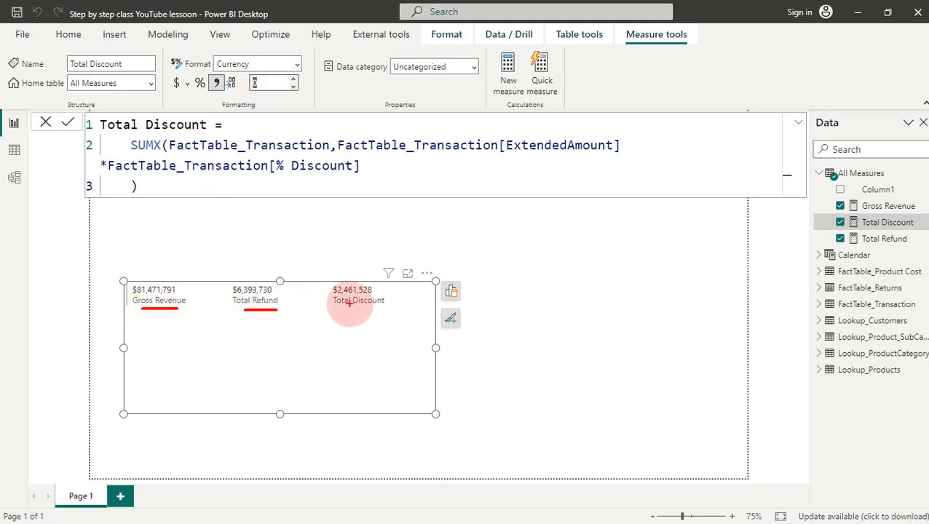
left_click_drag(337, 310, 376, 311)
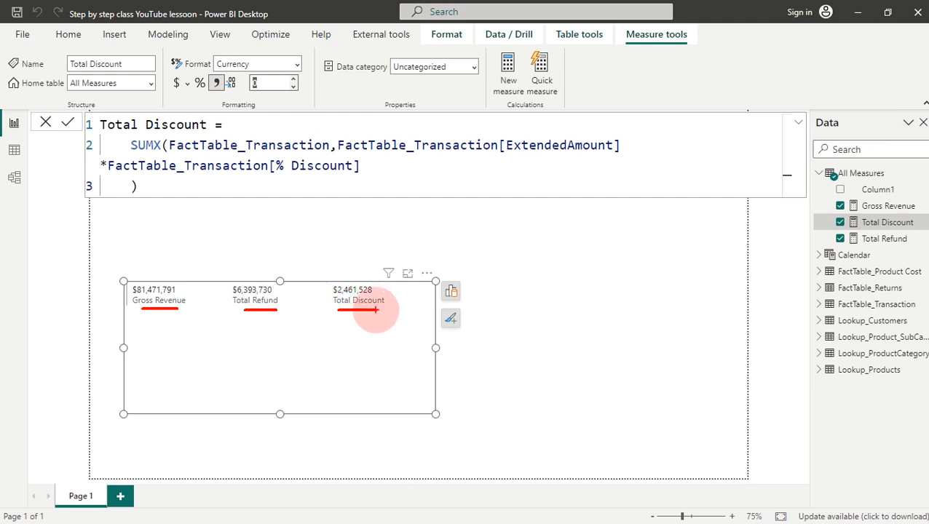
mouse_move(368, 323)
left_mouse_down()
mouse_move(356, 343)
mouse_move(384, 353)
mouse_move(383, 337)
left_mouse_up()
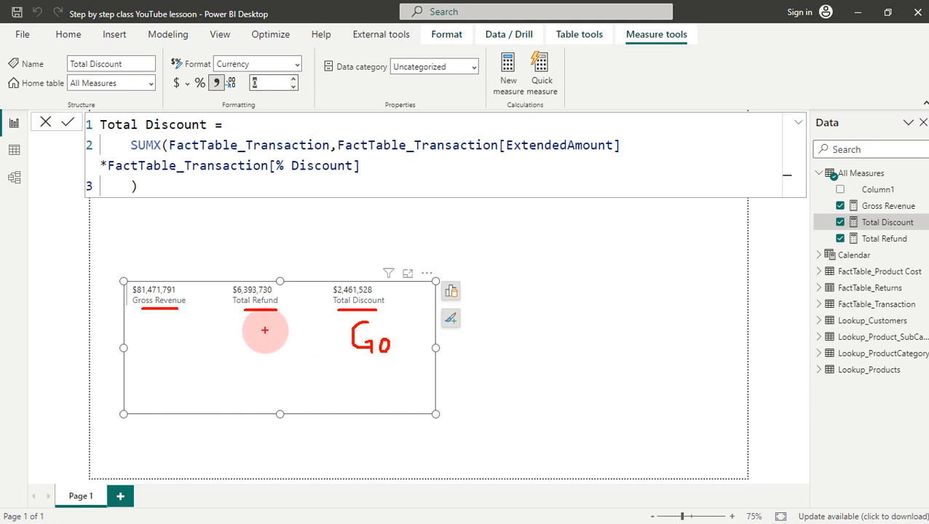
mouse_move(254, 325)
left_mouse_down()
mouse_move(241, 335)
mouse_move(251, 349)
mouse_move(270, 334)
left_mouse_up()
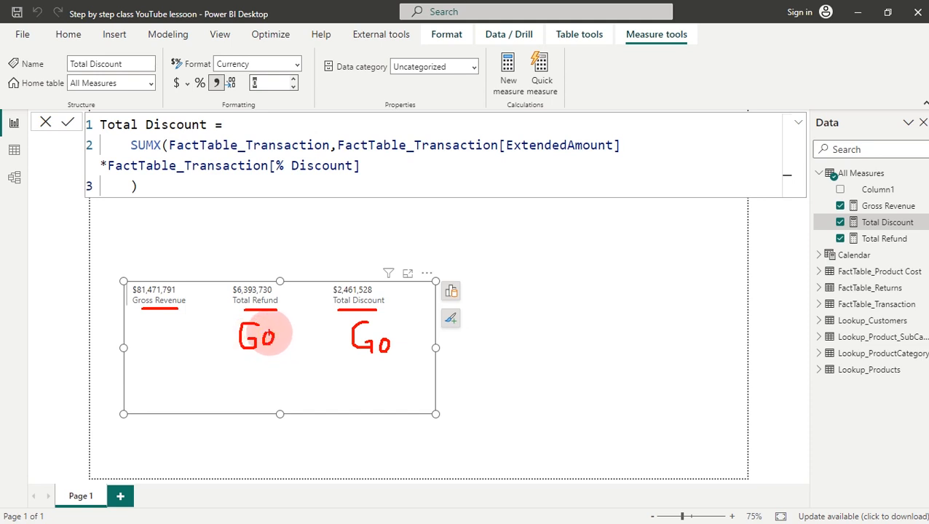
mouse_move(258, 355)
left_mouse_down()
mouse_move(260, 373)
mouse_move(373, 366)
mouse_move(324, 386)
mouse_move(166, 394)
mouse_move(162, 343)
mouse_move(156, 354)
mouse_move(172, 350)
left_mouse_up()
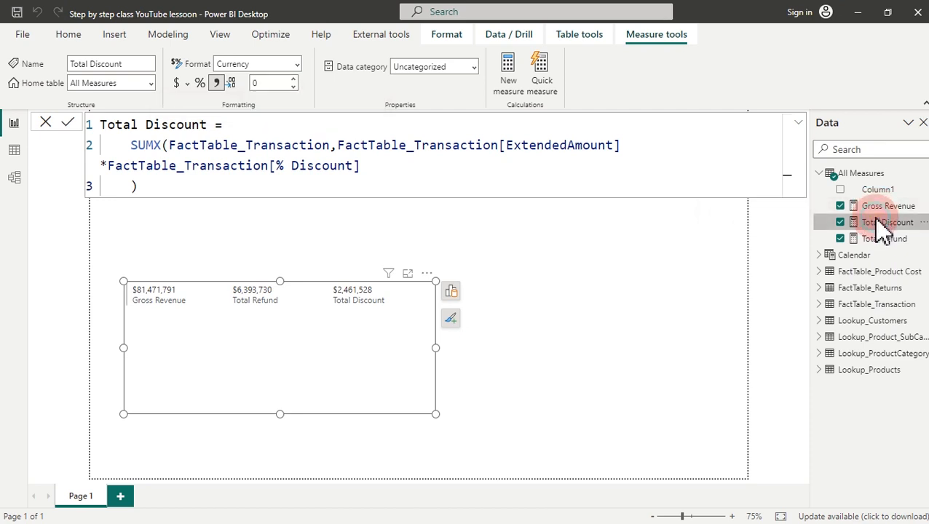
Step: Start a new measure named Net Sales in the All Measures table and open an indented second line for its formula
right_click(883, 225)
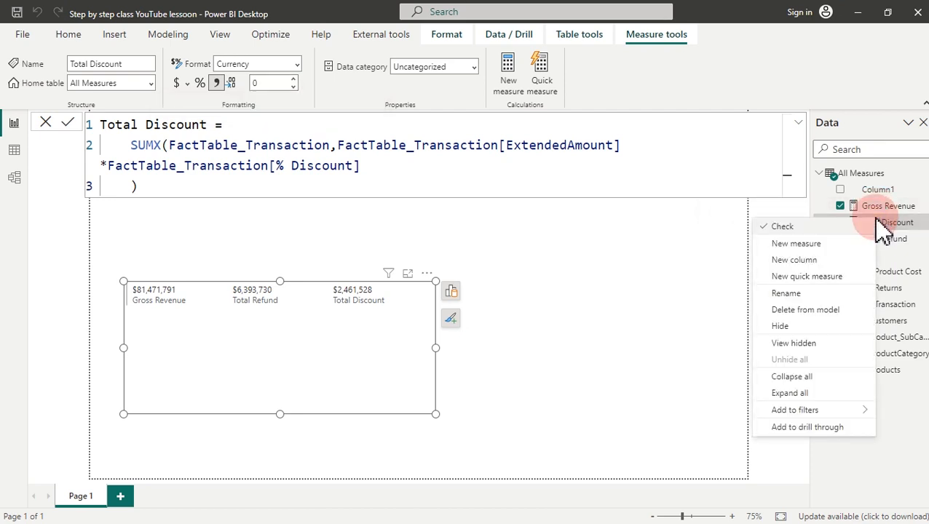
left_click(814, 243)
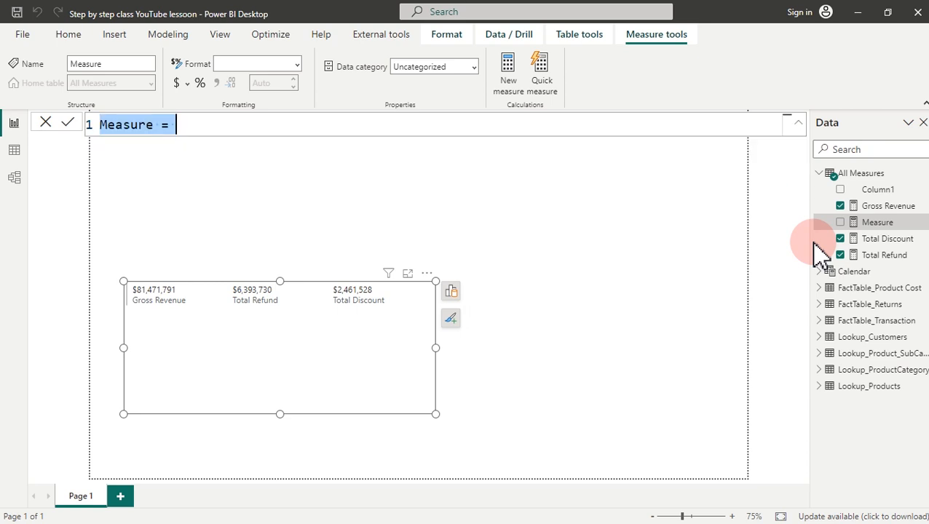
key("BackSpace")
type("Net Sales=")
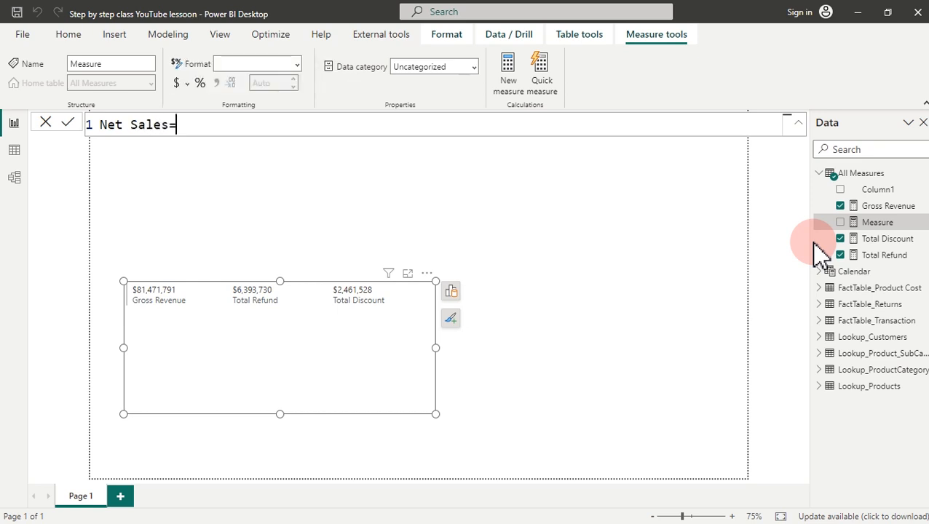
key("shift+Return")
key("Tab")
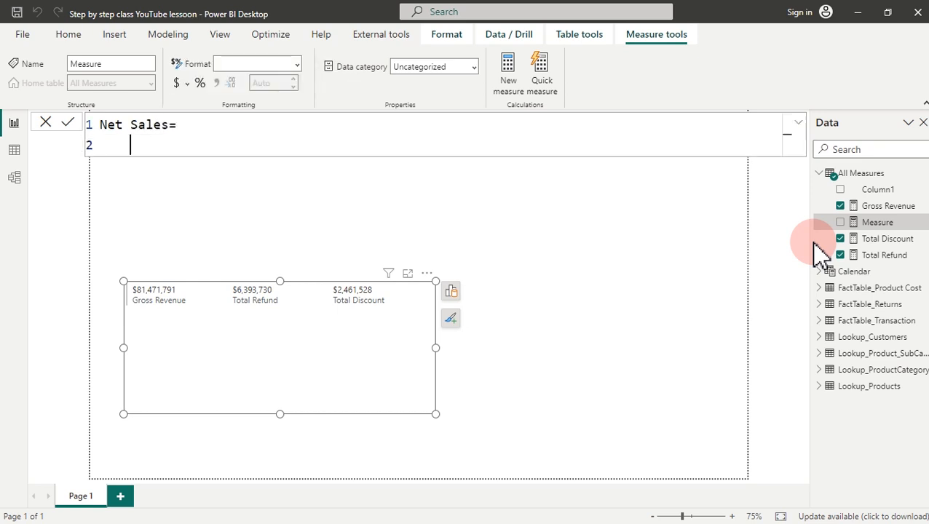
type("g")
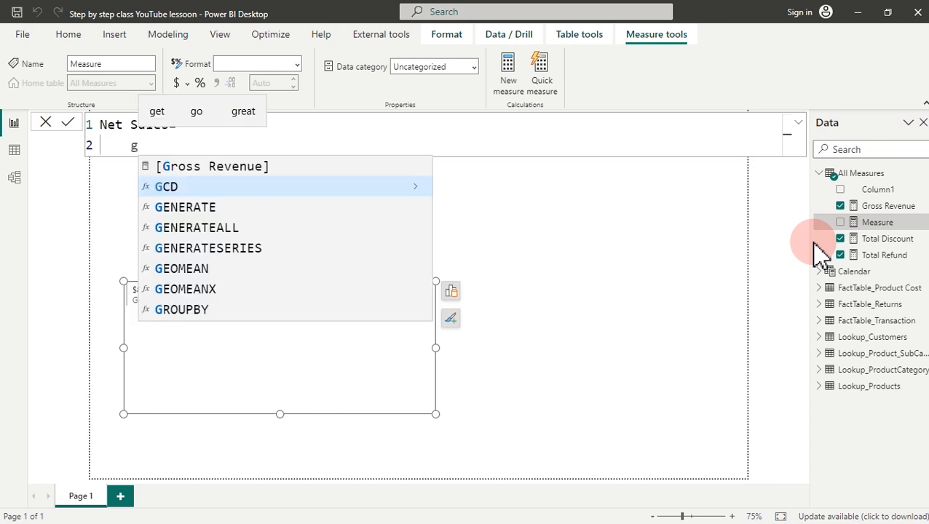
key("BackSpace")
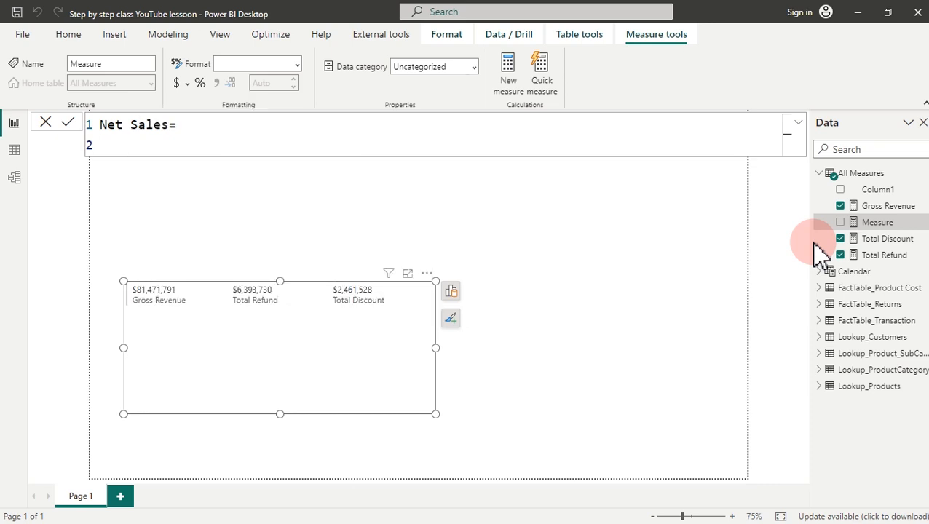
type("[")
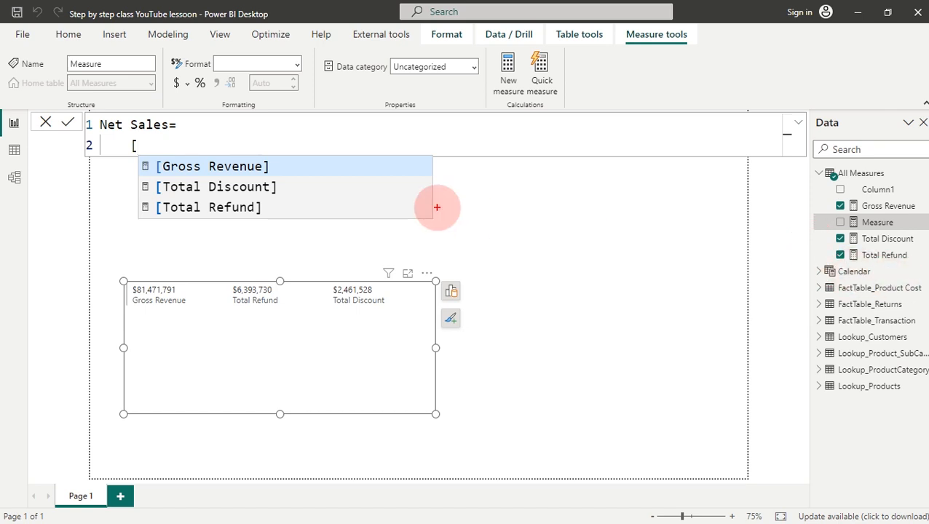
mouse_move(282, 165)
left_mouse_down()
mouse_move(295, 191)
mouse_move(277, 214)
left_mouse_up()
left_click_drag(804, 208, 832, 205)
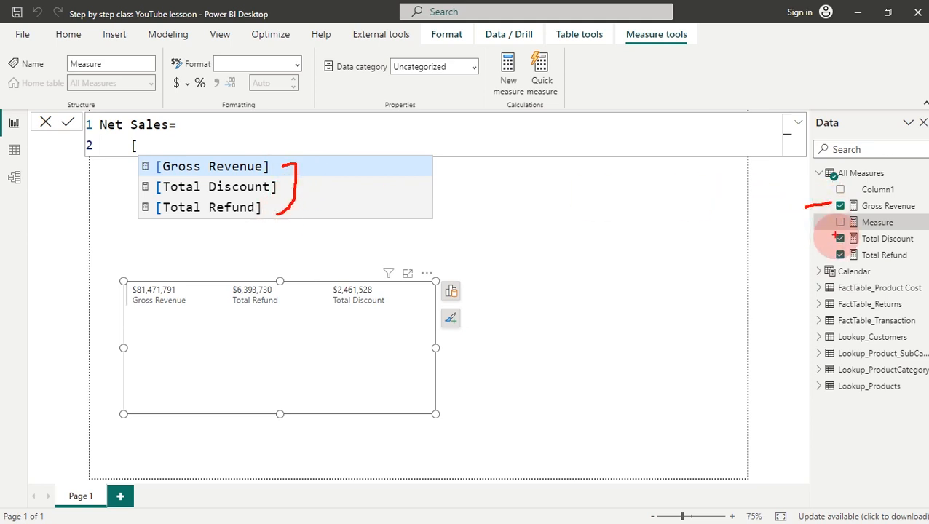
mouse_move(834, 239)
left_mouse_down()
mouse_move(820, 241)
mouse_move(816, 257)
left_mouse_up()
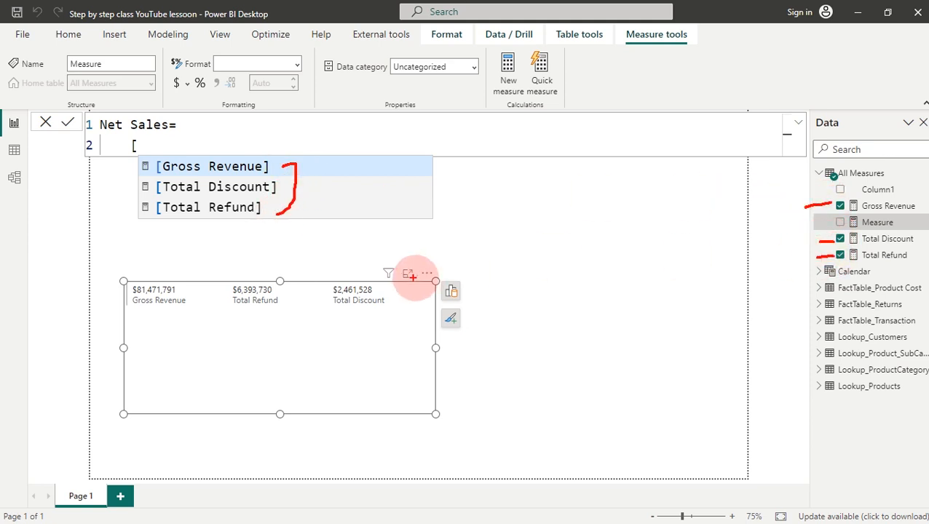
mouse_move(401, 306)
left_mouse_down()
mouse_move(257, 325)
mouse_move(125, 324)
mouse_move(122, 291)
mouse_move(348, 282)
mouse_move(401, 289)
mouse_move(399, 303)
left_mouse_up()
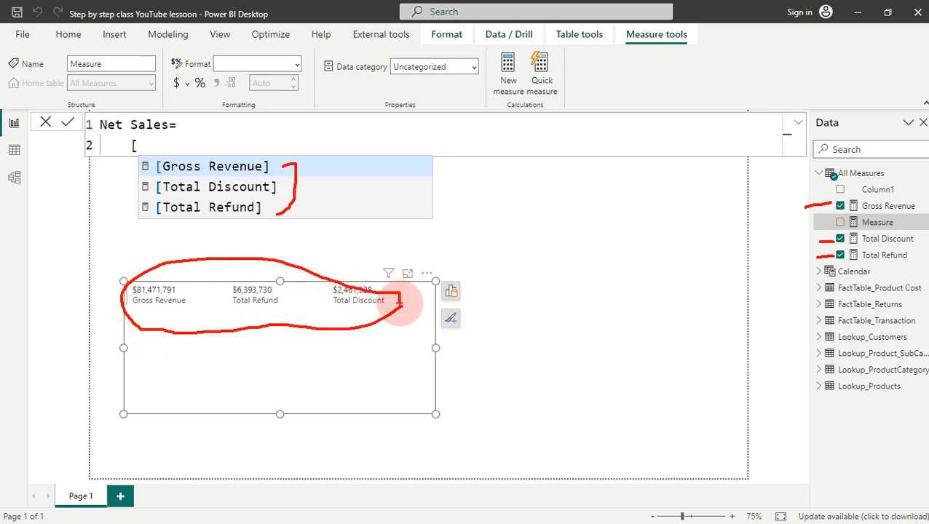
key("Escape")
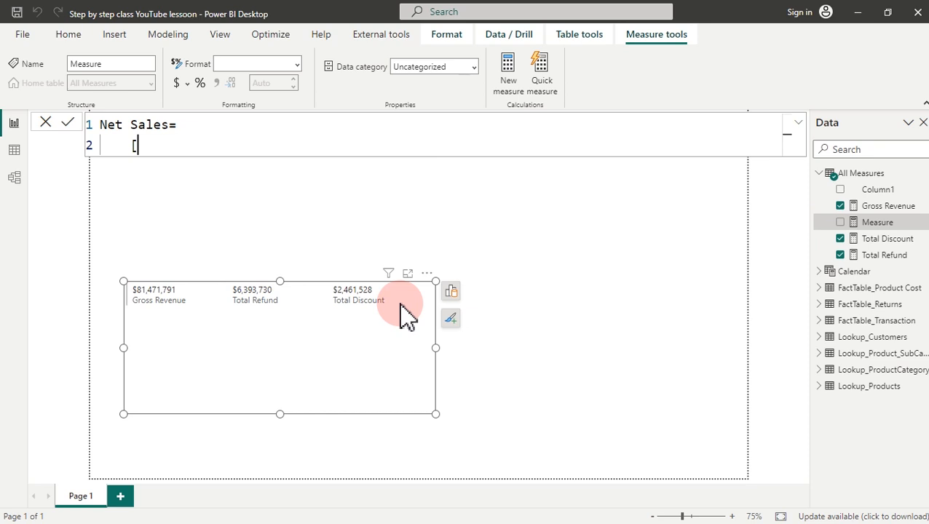
key("BackSpace")
Step: Enter the Net Sales formula as [Gross Revenue]-[Total Discount]-[Total Refund] and commit the measure
type("[")
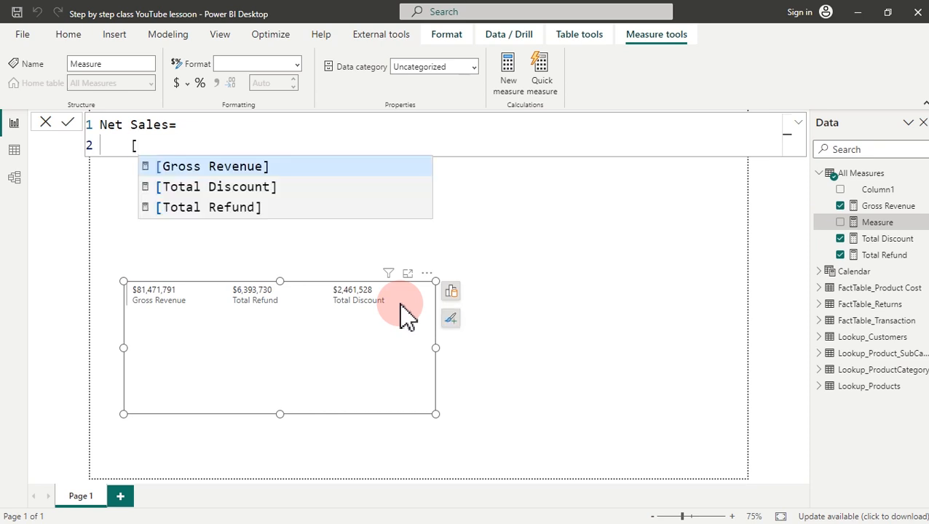
key("Tab")
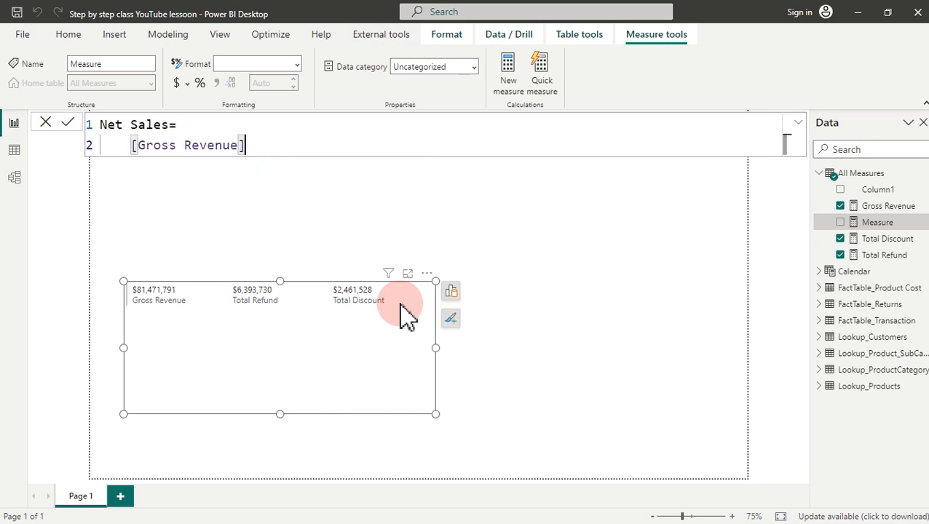
type("-")
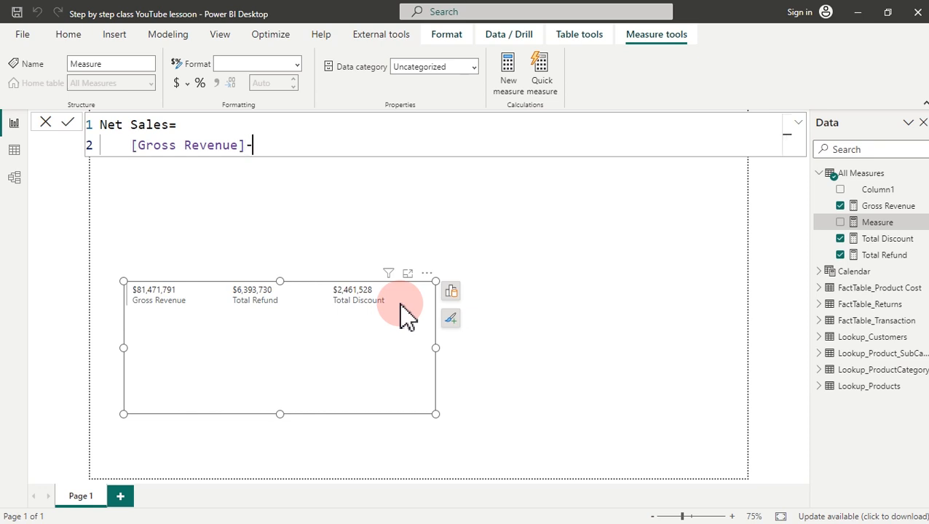
type("[")
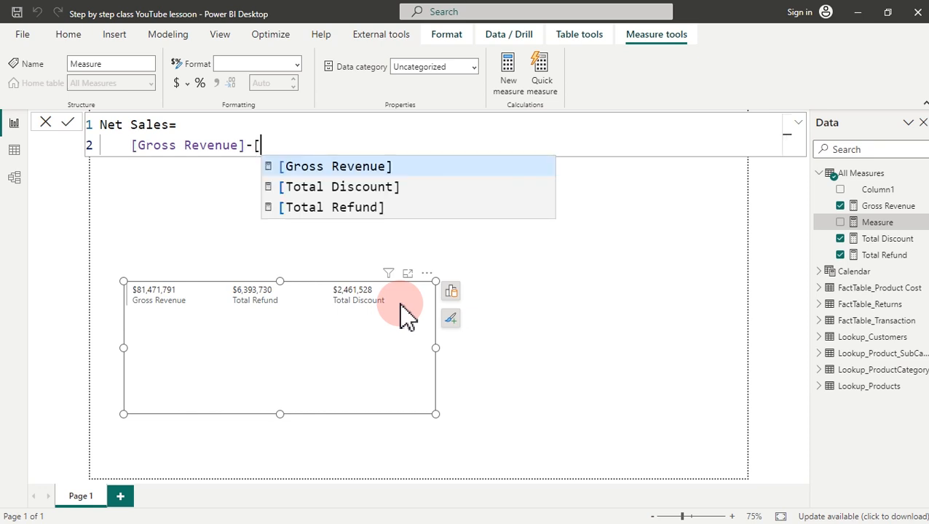
key("Down")
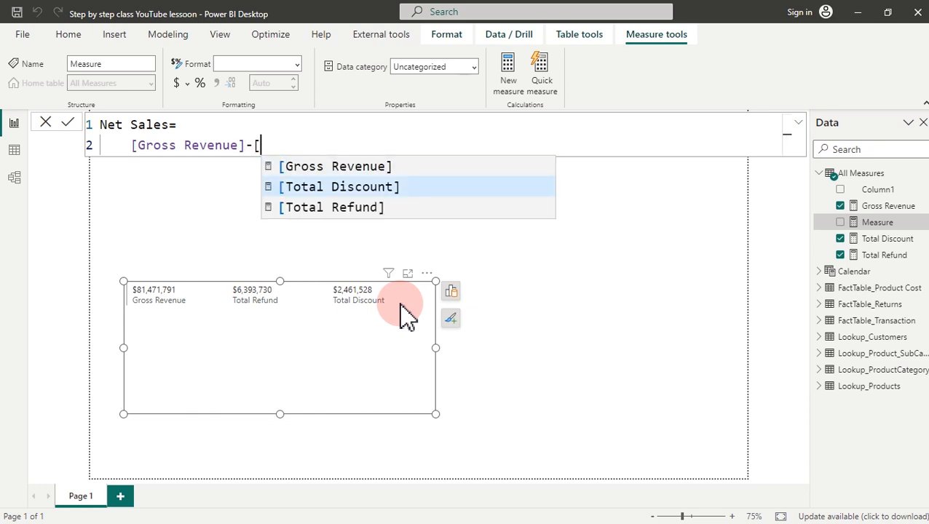
key("Tab")
type("-[")
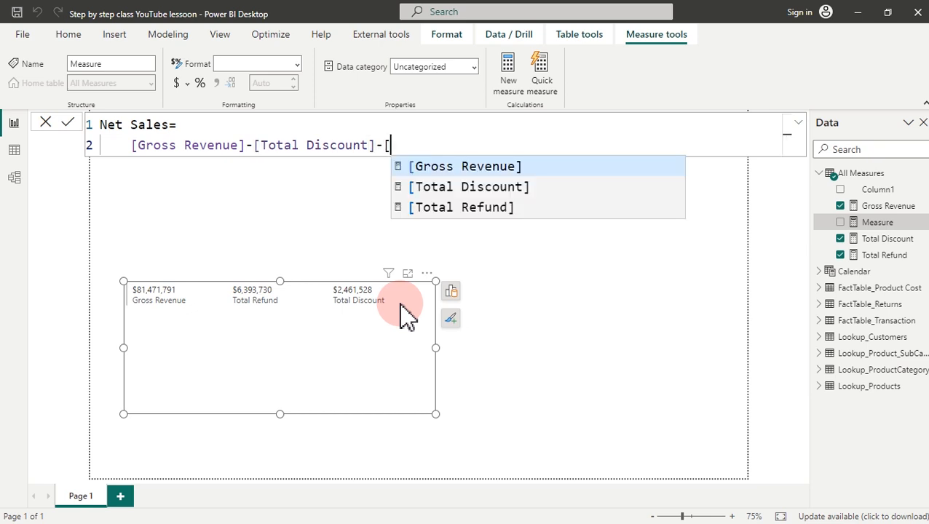
key("Down")
key("Down")
key("Tab")
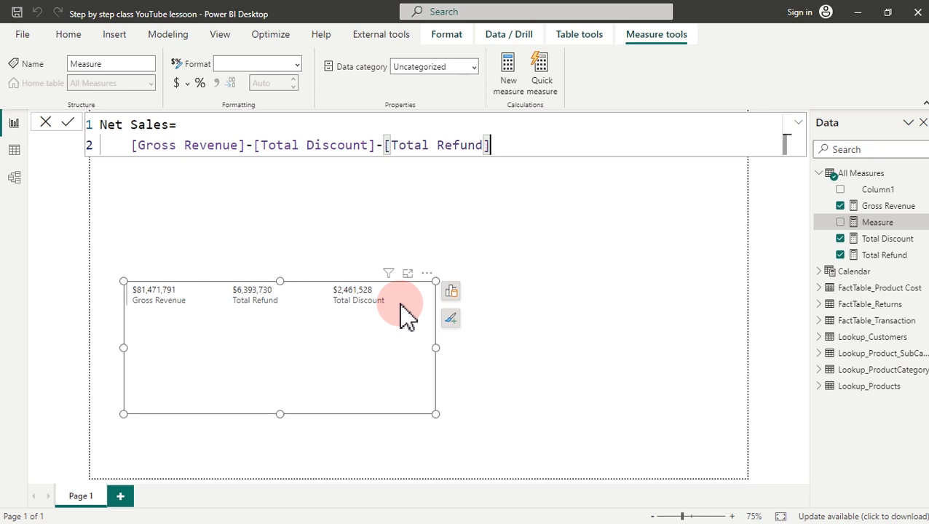
key("Return")
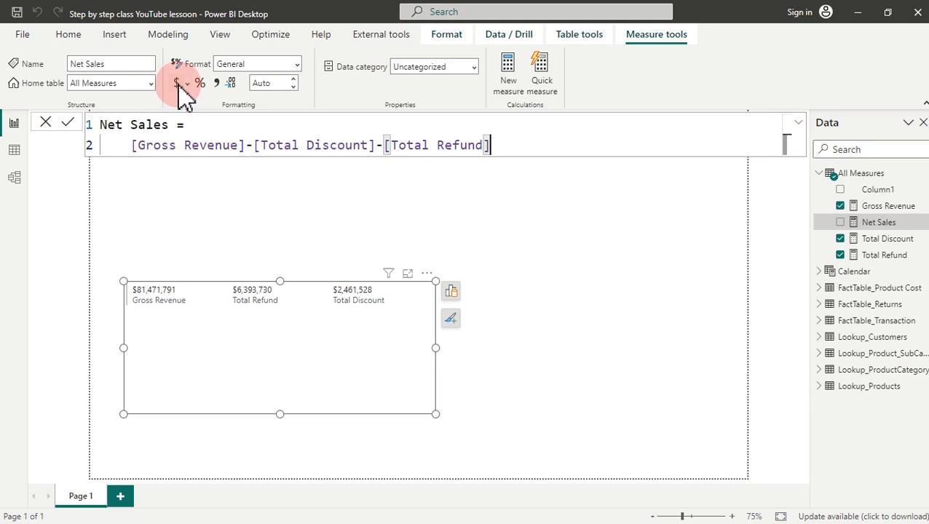
Step: Format the Net Sales measure as dollar currency with 0 decimal places and add it to the card visual
left_click(275, 90)
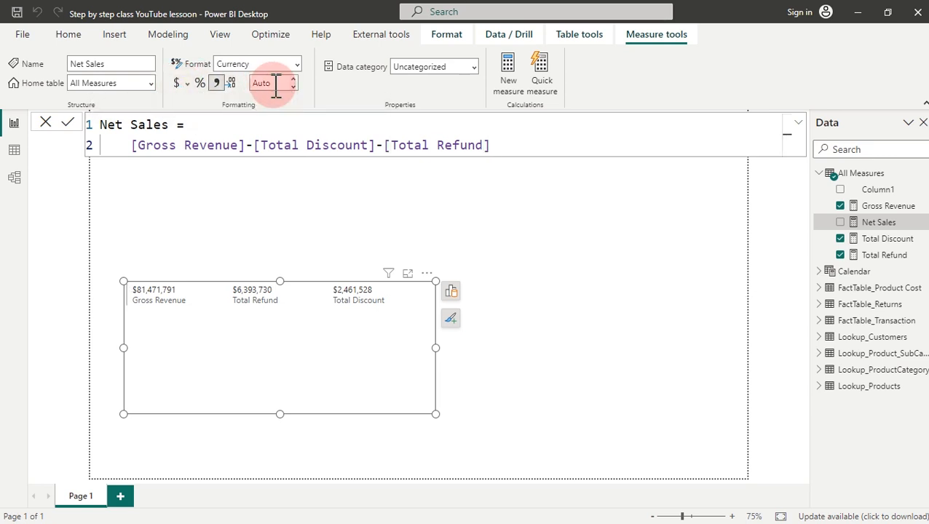
left_click(276, 83)
type("Auto")
key("Return")
left_click(841, 222)
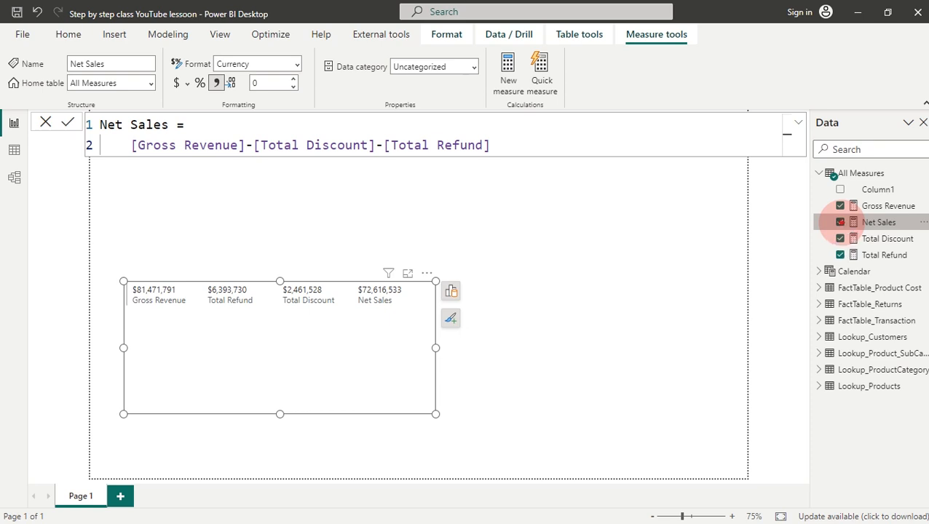
mouse_move(403, 311)
left_mouse_down()
mouse_move(357, 285)
mouse_move(396, 276)
mouse_move(411, 311)
left_mouse_up()
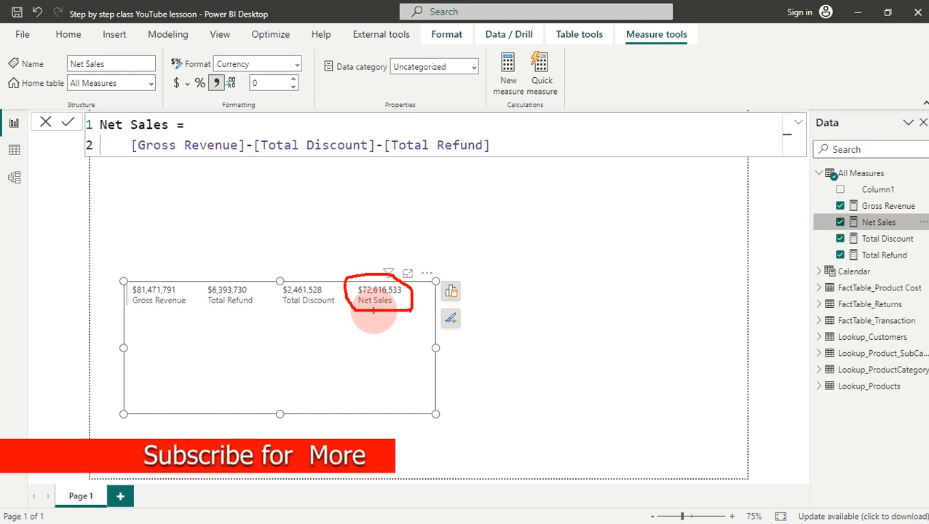
key("Escape")
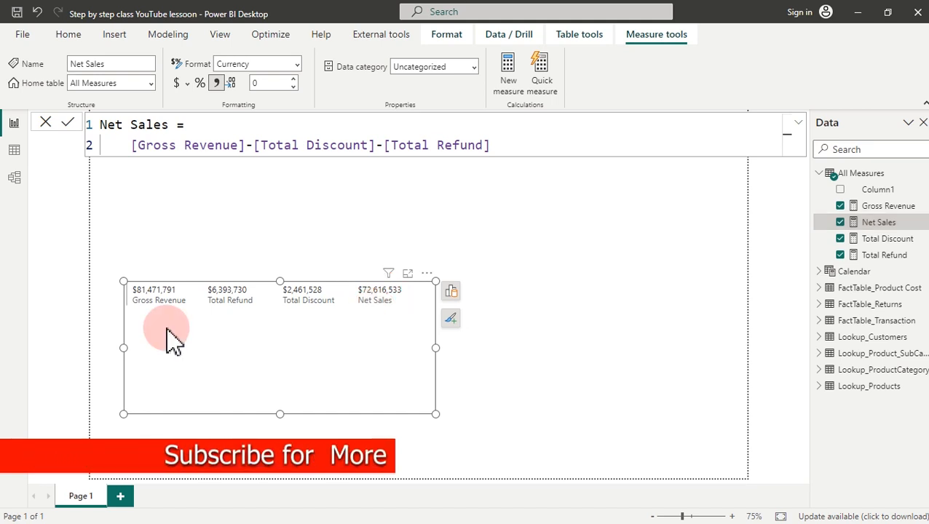
Step: Examine the % Discount, Product Cost and OrderQuantity columns of FactTable_Transaction in the table view, including the Product Cost formula
left_click(13, 151)
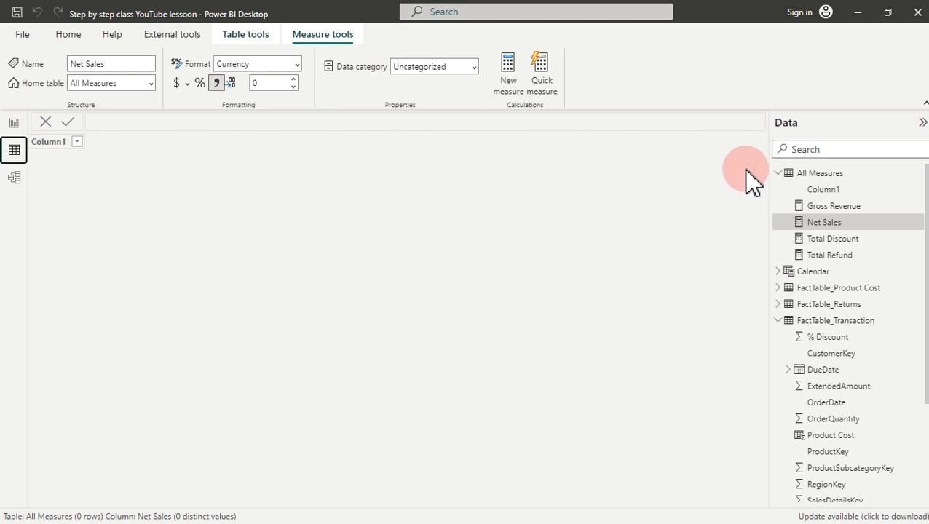
left_click(777, 175)
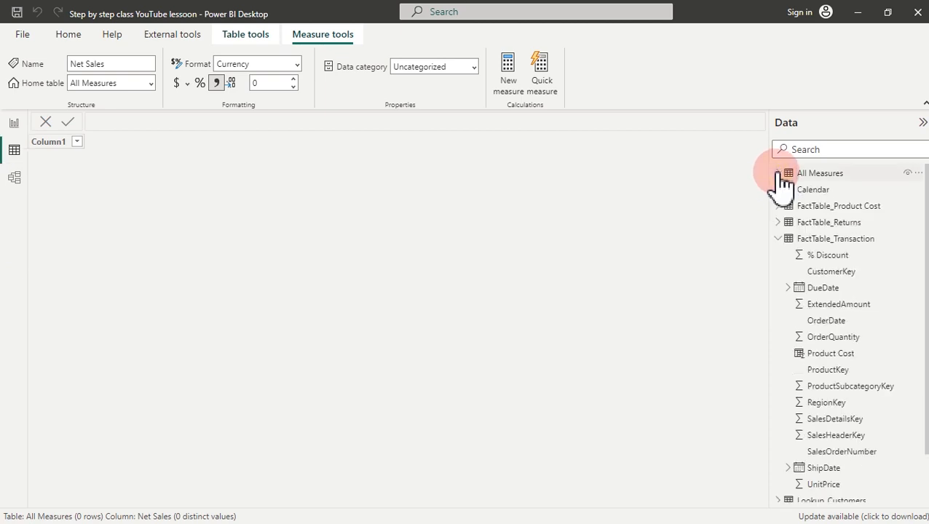
left_click(844, 259)
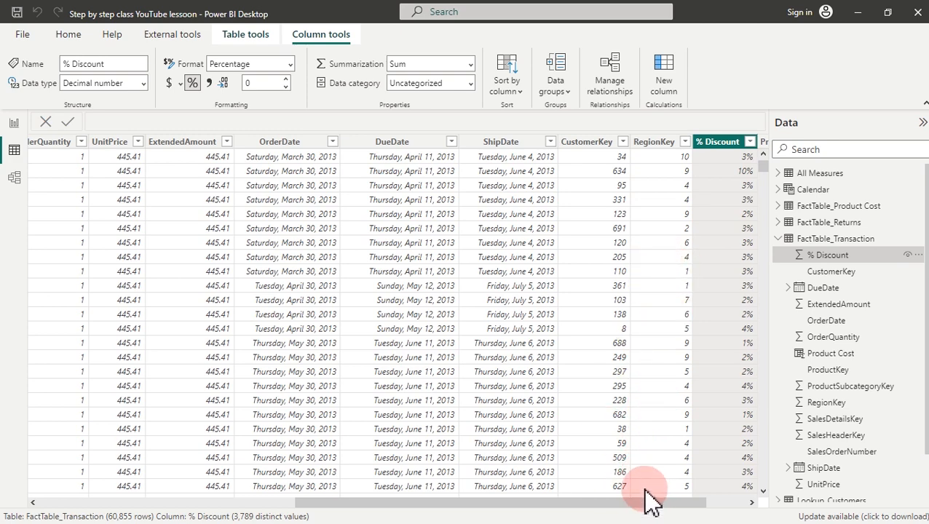
left_click_drag(648, 506, 688, 507)
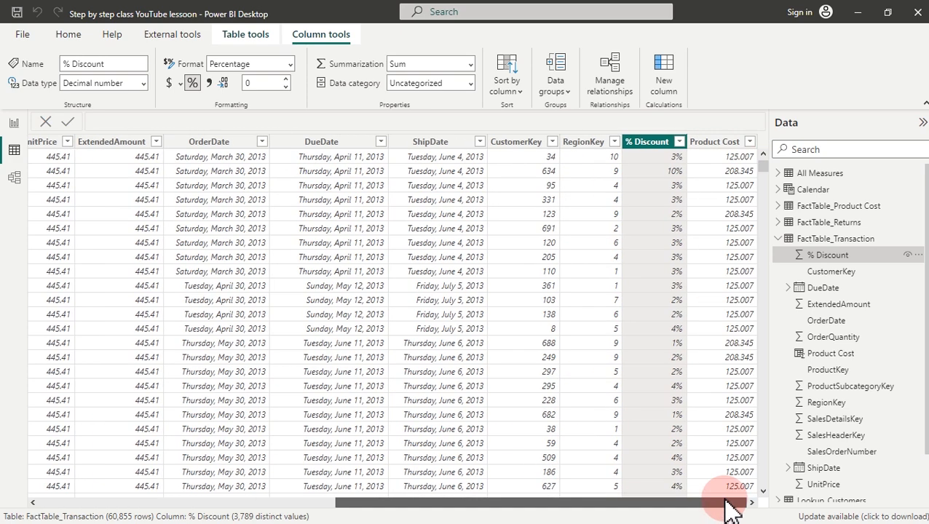
left_click(716, 146)
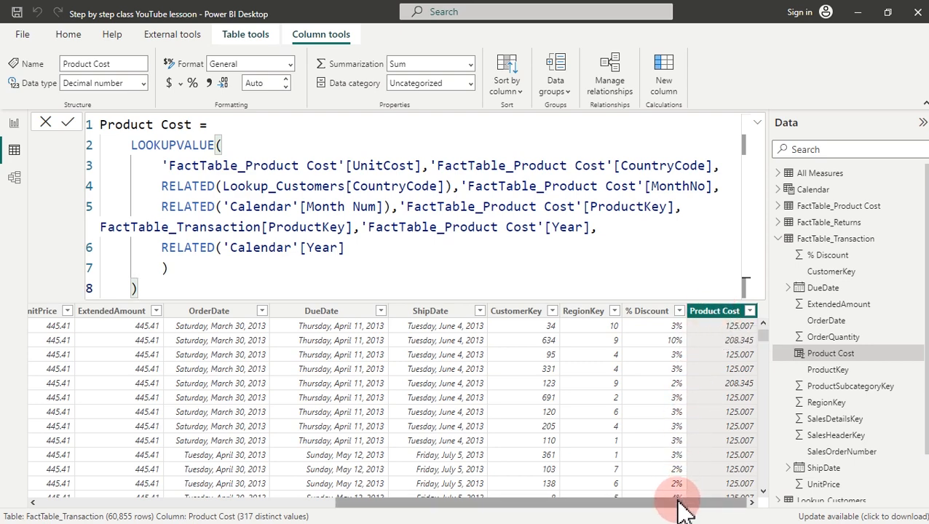
left_click_drag(683, 505, 477, 520)
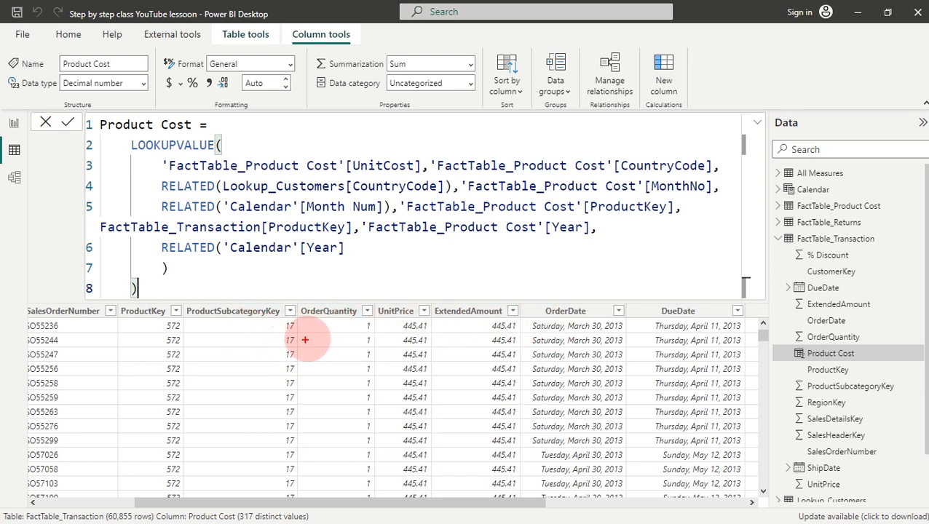
mouse_move(289, 322)
left_mouse_down()
mouse_move(295, 294)
mouse_move(359, 305)
mouse_move(304, 334)
mouse_move(296, 327)
left_mouse_up()
key("Escape")
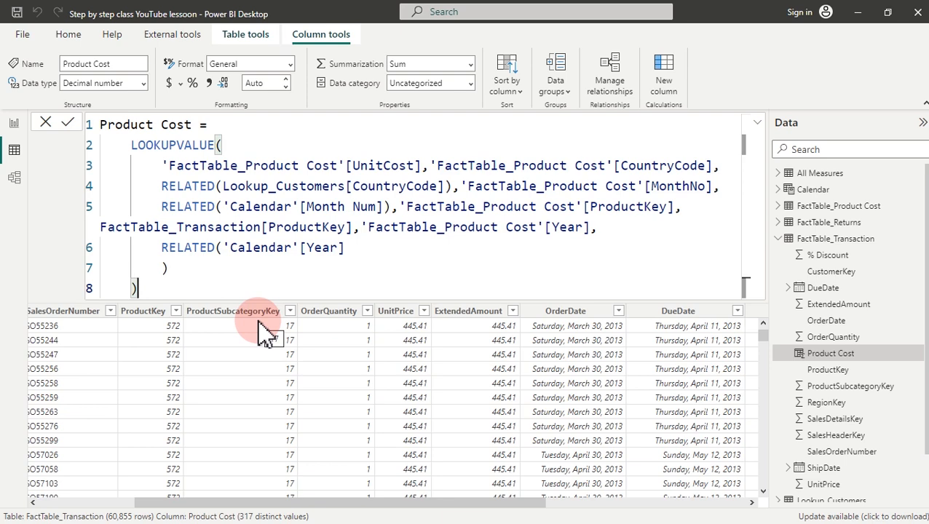
Step: Return to the report view and start a new COGS measure in All Measures with an indented second line for its formula
left_click(14, 122)
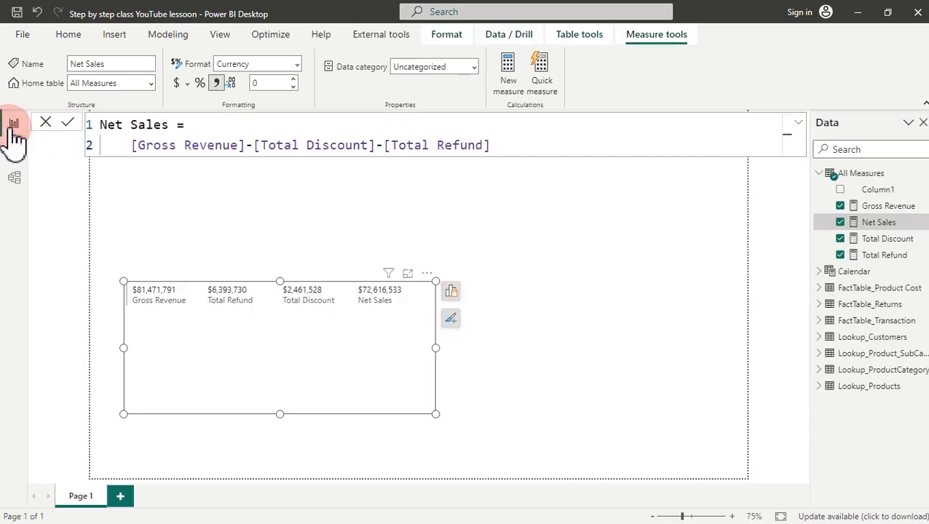
left_click(612, 168)
right_click(868, 224)
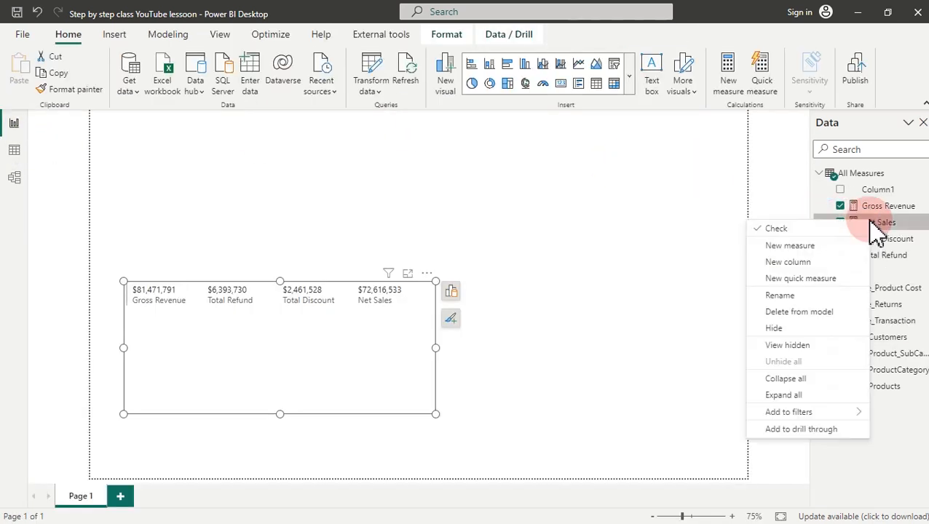
left_click(800, 248)
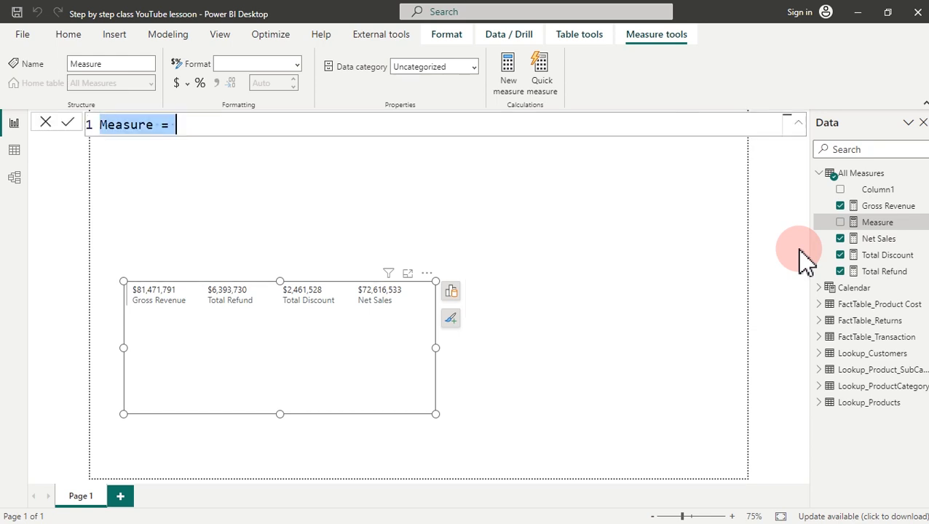
type("COGS=")
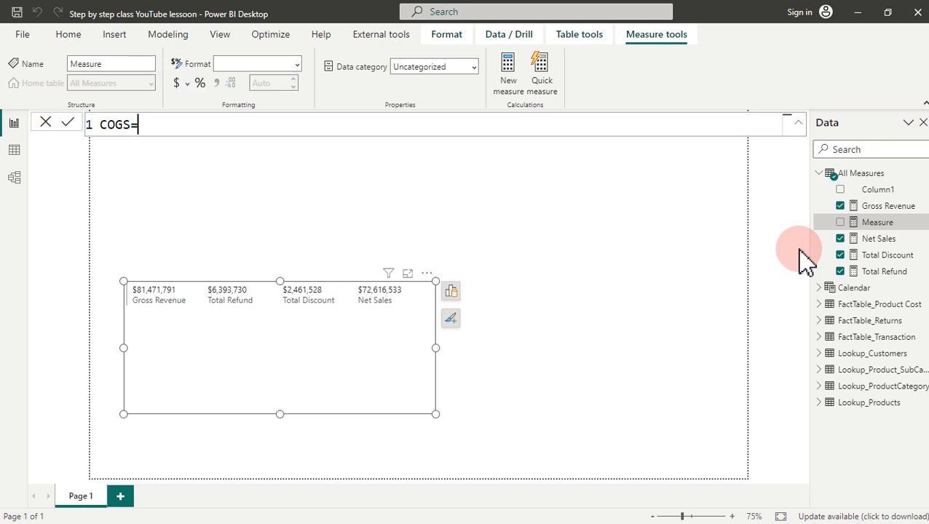
key("shift+Return")
key("Tab")
Step: Begin the COGS formula with SUMX, using FactTable_Transaction as its table argument
type("sumx")
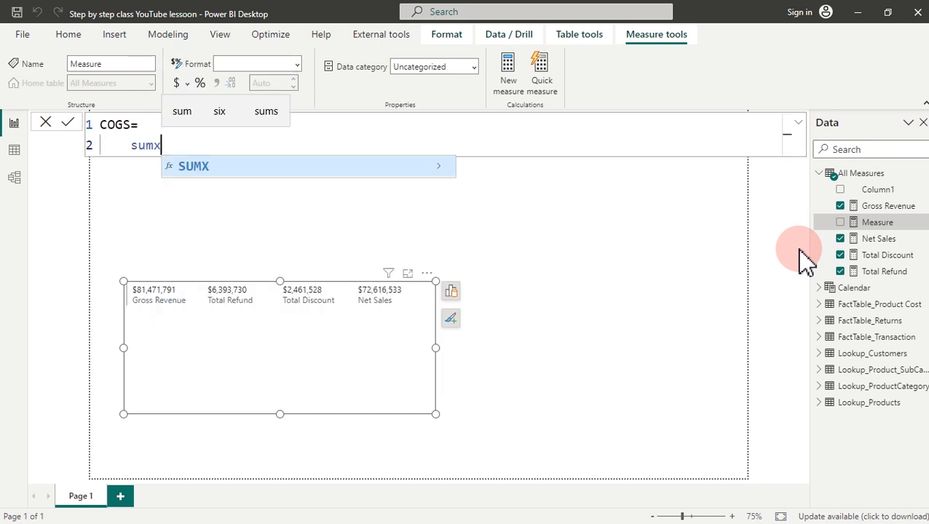
key("Tab")
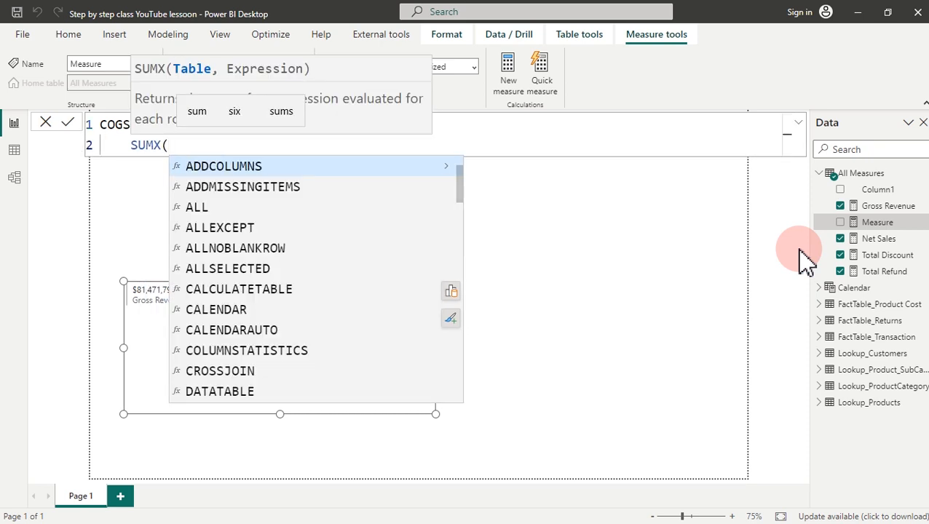
type("fac")
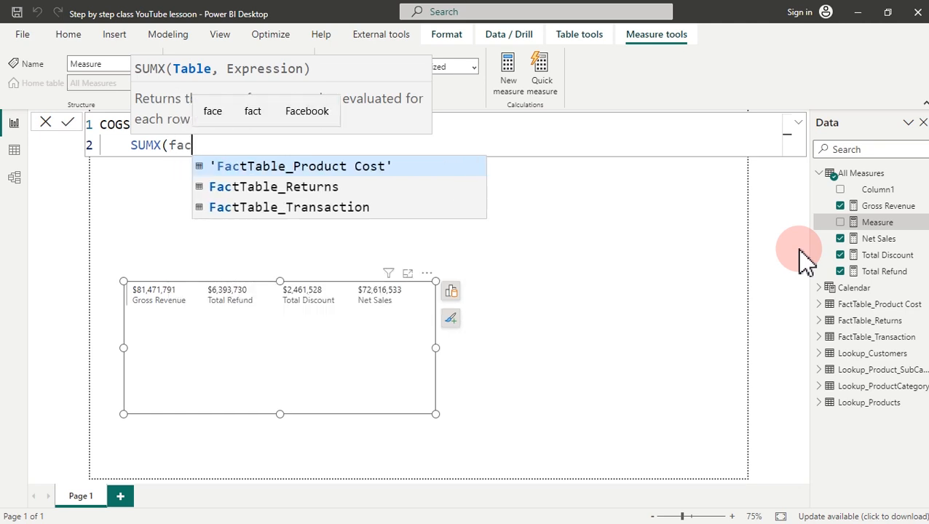
key("Down")
key("Down")
key("Tab")
type(",")
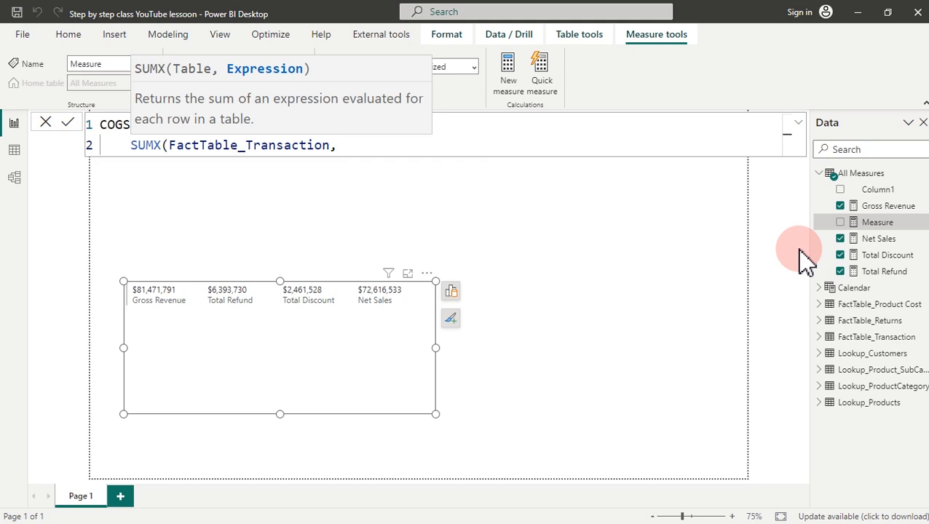
Step: Enter FactTable_Transaction[Product Cost] as the start of the SUMX expression
type("pro")
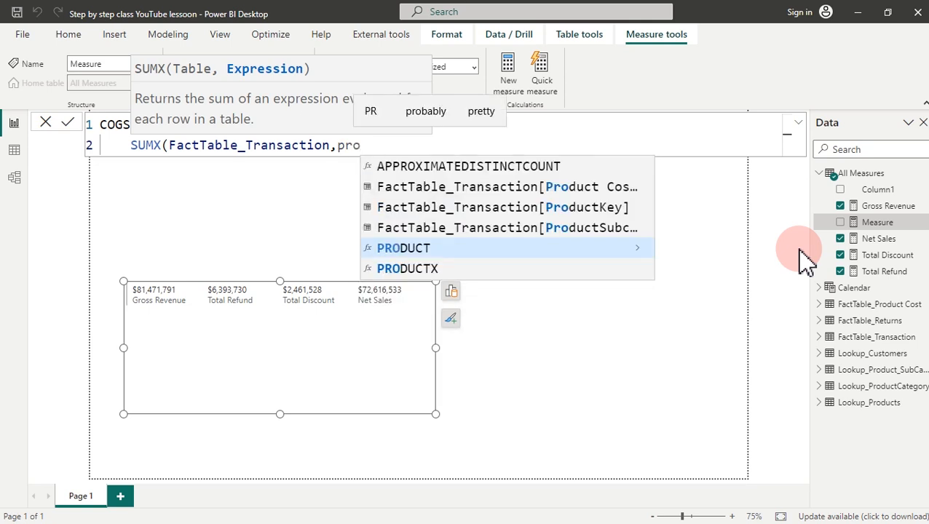
type("du")
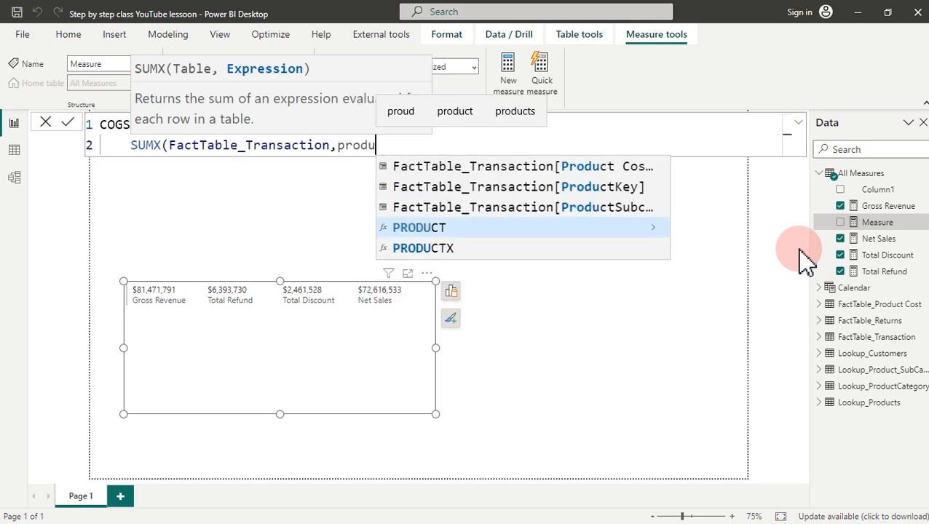
key("BackSpace")
key("BackSpace")
key("BackSpace")
key("BackSpace")
key("BackSpace")
type("cost")
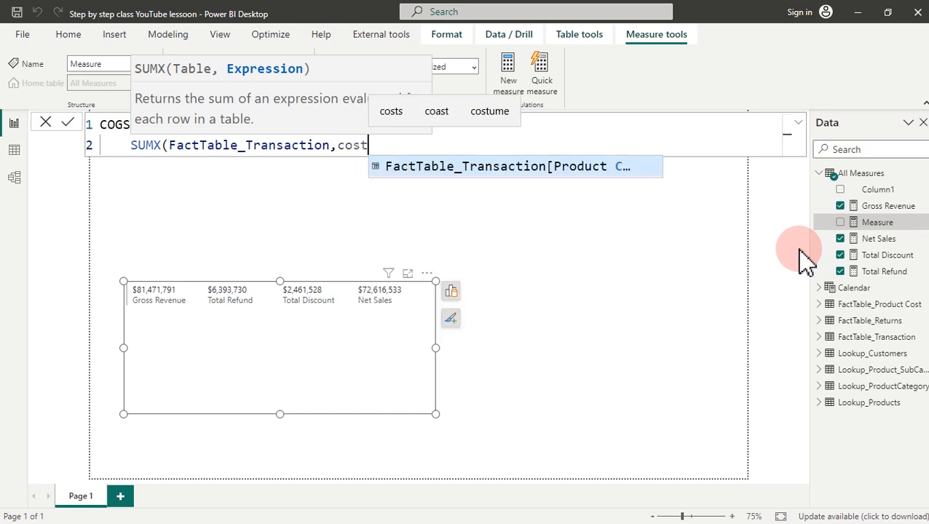
key("Tab")
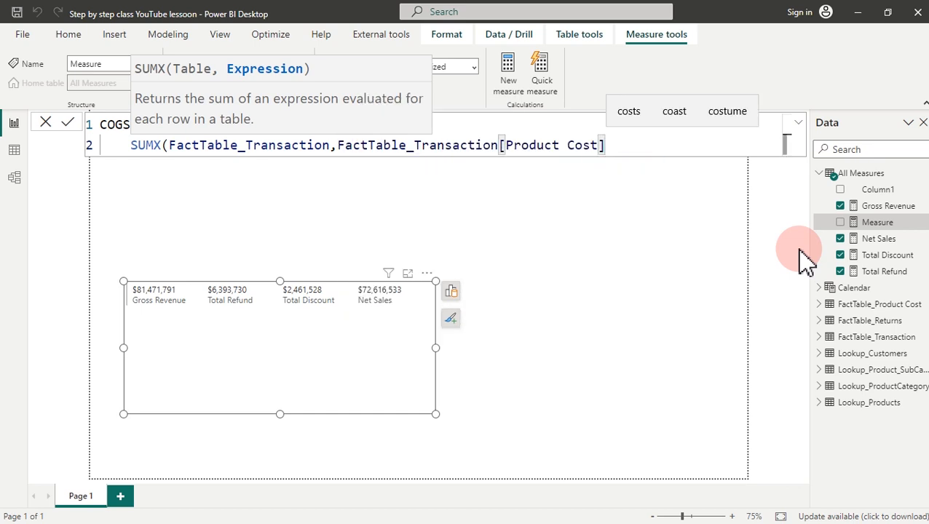
Step: Multiply the product cost by FactTable_Transaction[OrderQuantity], close the SUMX parenthesis on a new line and commit the COGS measure
type("*order")
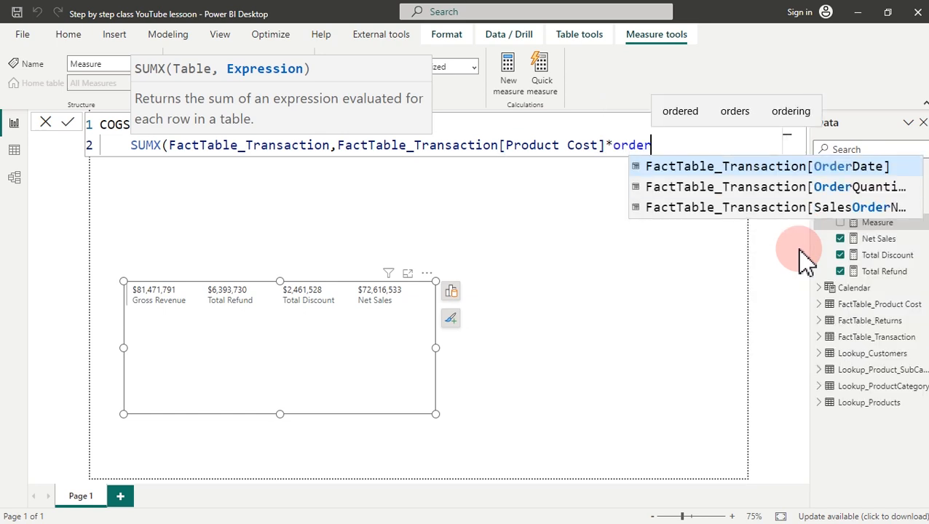
key("Up")
key("Up")
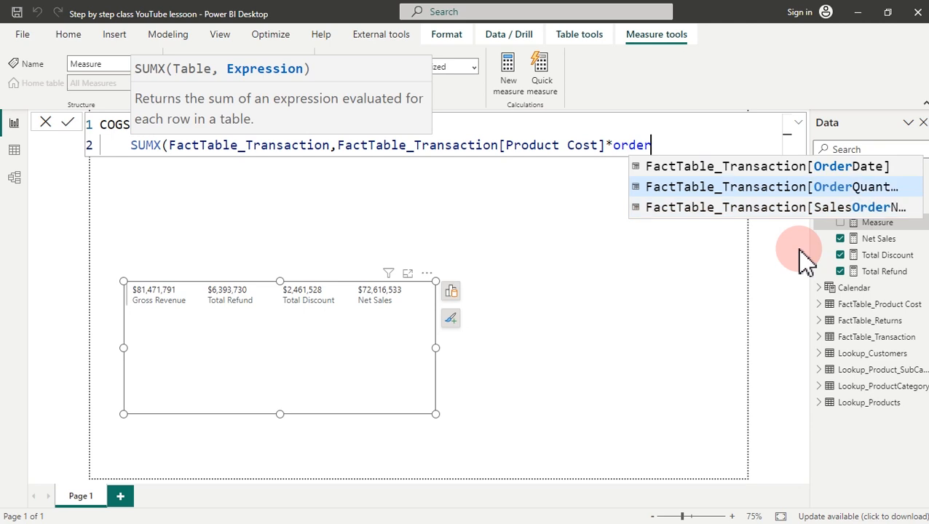
key("Tab")
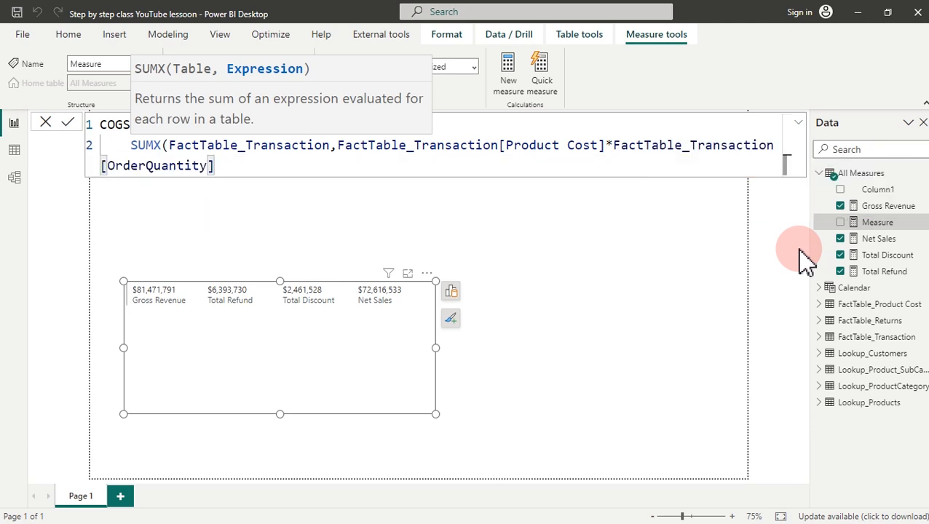
key("shift+Return")
type(")")
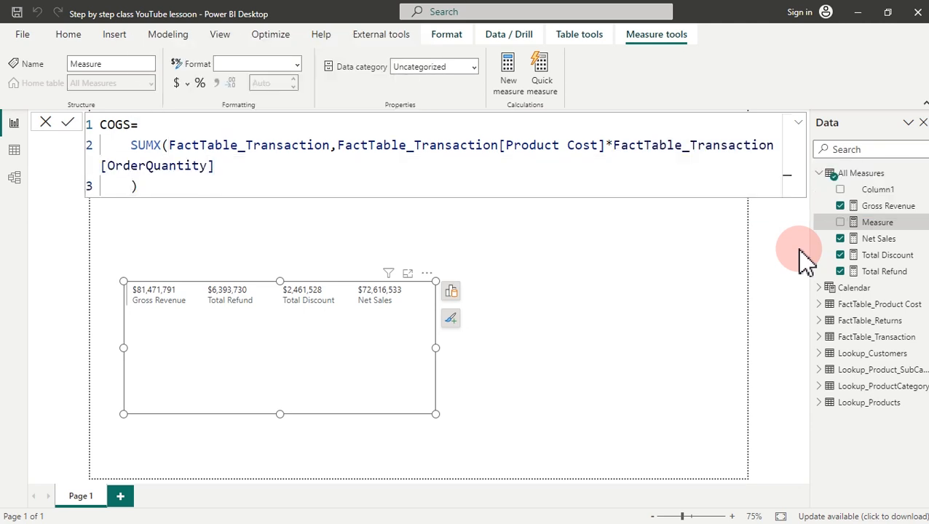
left_click(799, 250)
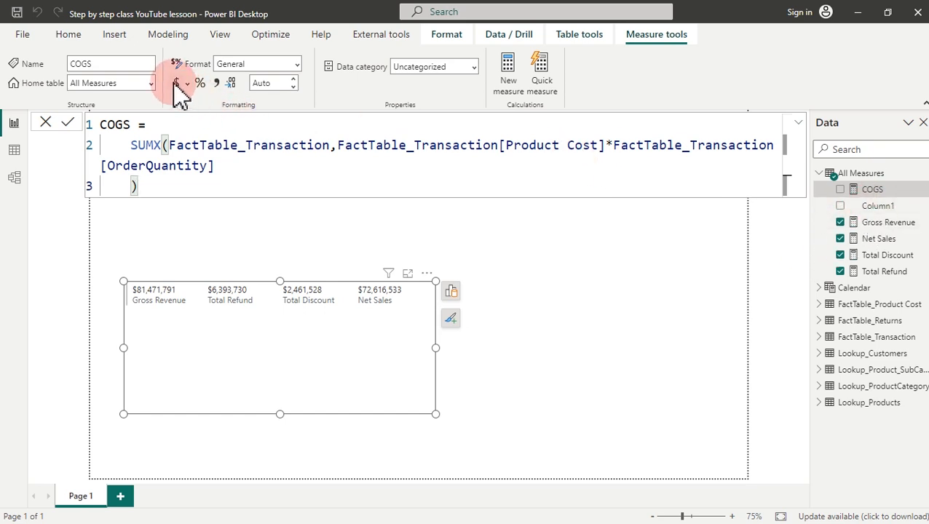
Step: Format the COGS measure as dollar currency with 0 decimal places and add it to a widened card visual
left_click(213, 93)
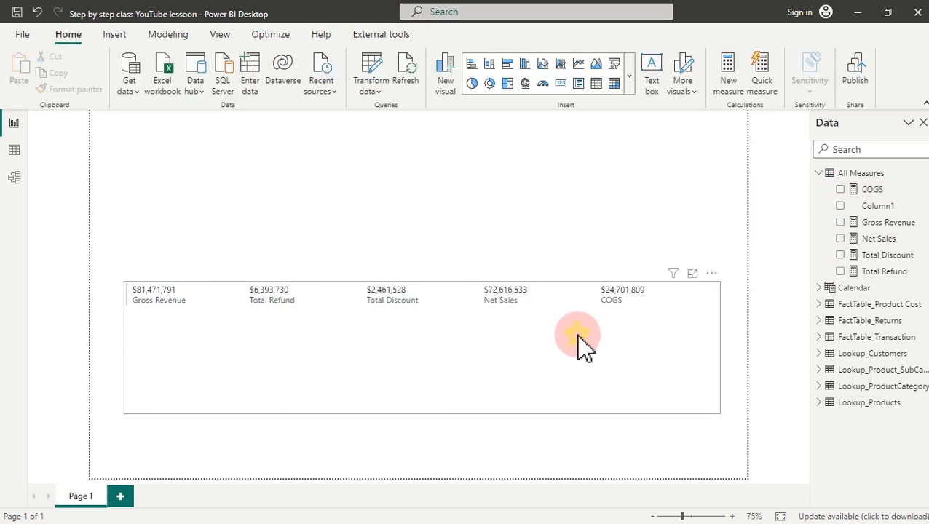
Step: Set the font size of the card visual's callout values to 20
left_click(583, 348)
left_click(736, 317)
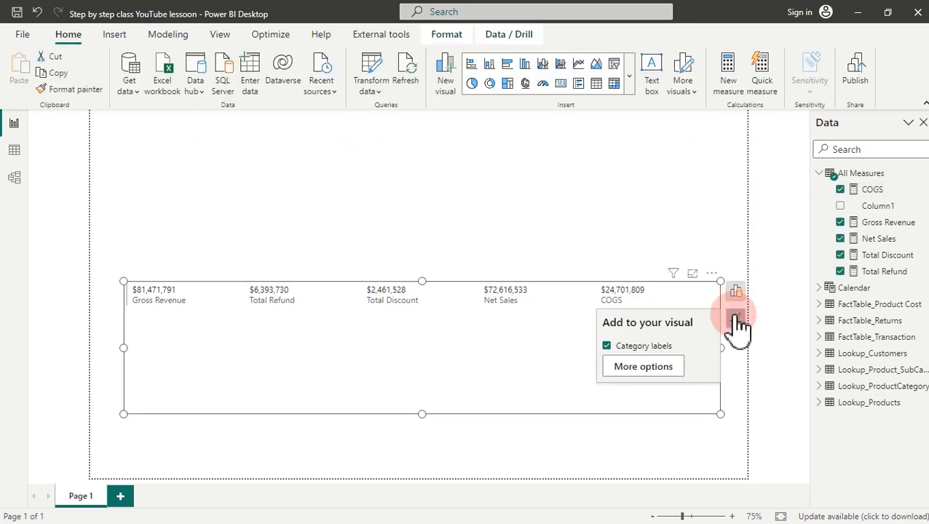
left_click(649, 368)
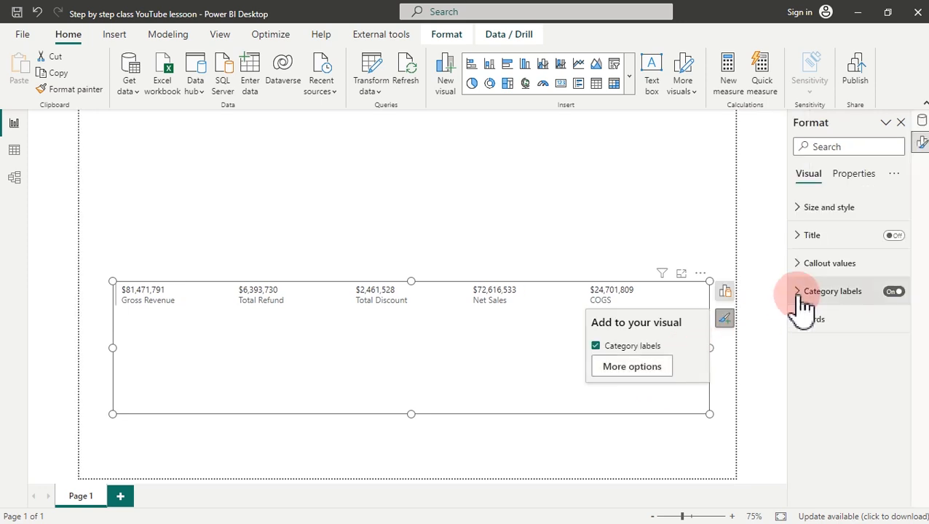
left_click(831, 264)
double_click(871, 309)
type("20")
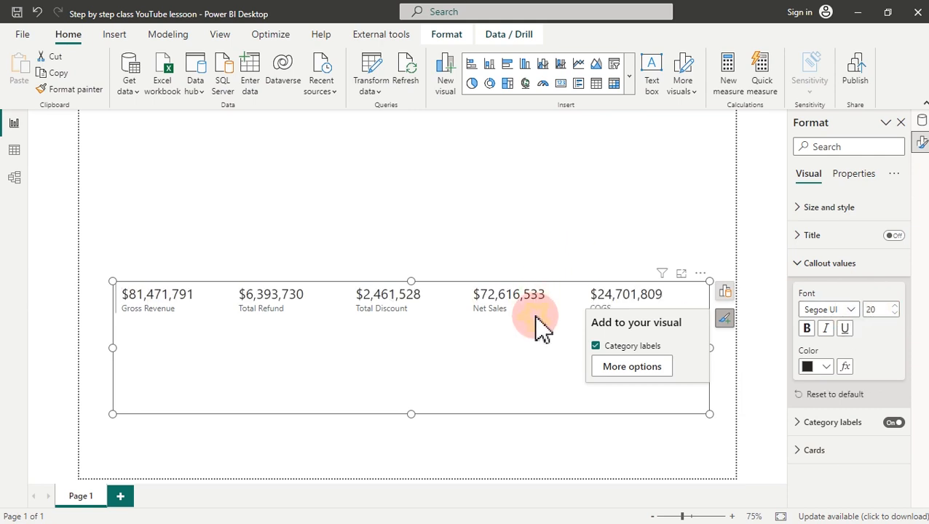
Step: Close both the Data and Format panes to clear the space beside the report canvas
left_click(922, 124)
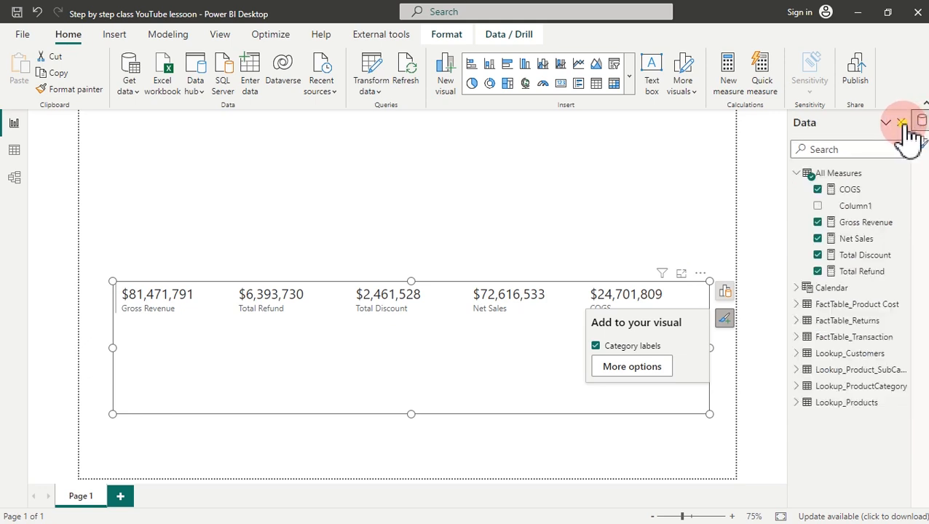
left_click(901, 123)
left_click(924, 123)
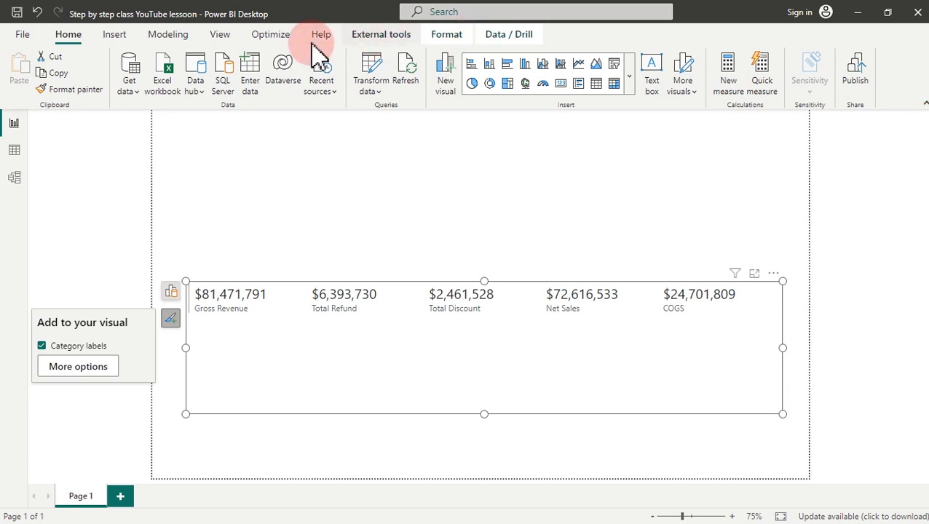
Step: Show the Filters, Data, Format, Bookmarks, Selection and Sync slicers panes
left_click(232, 37)
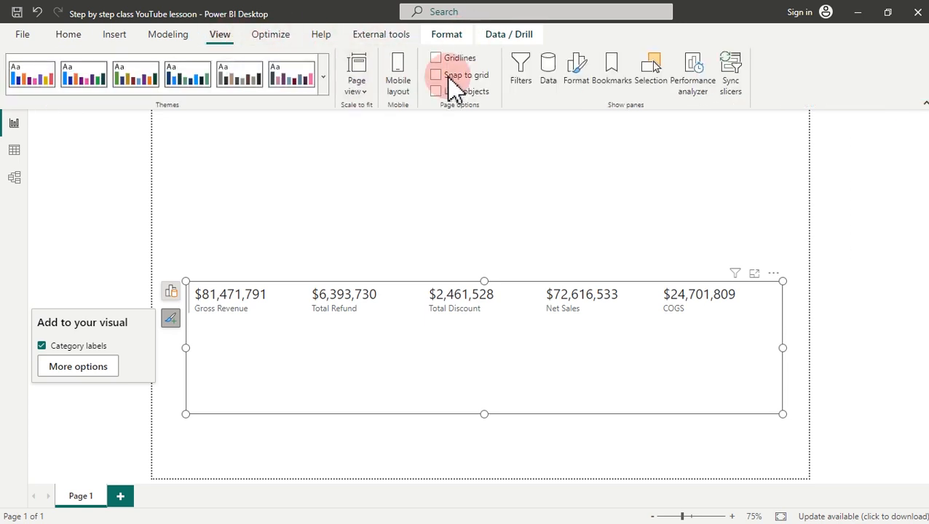
left_click(521, 93)
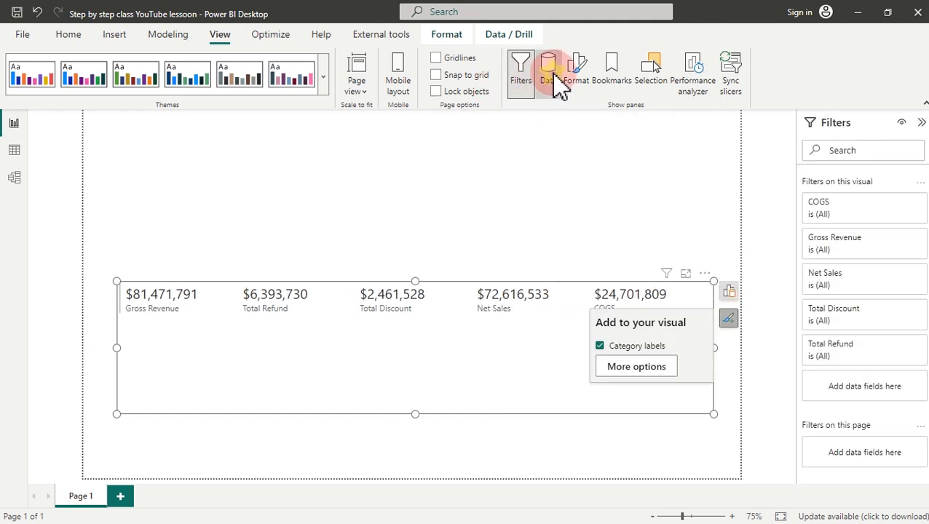
left_click(554, 78)
left_click(589, 85)
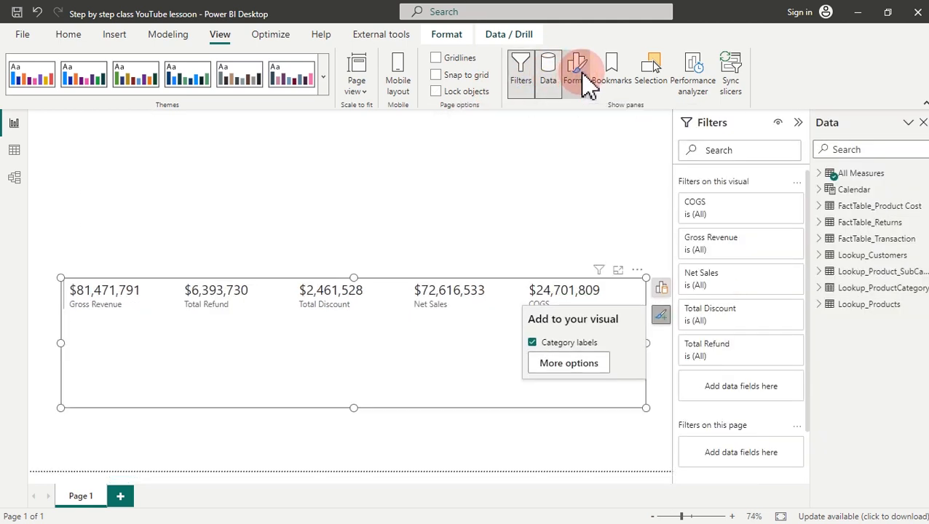
left_click(617, 87)
left_click(653, 82)
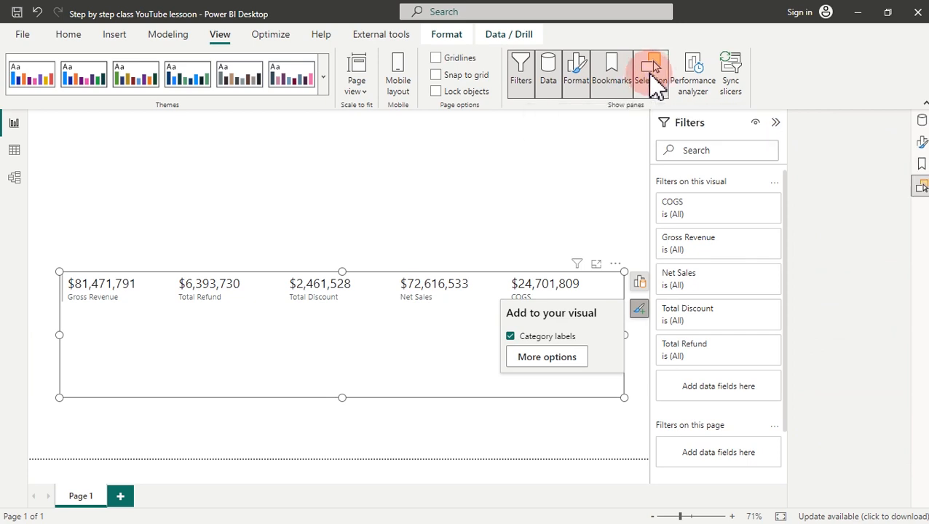
left_click(734, 73)
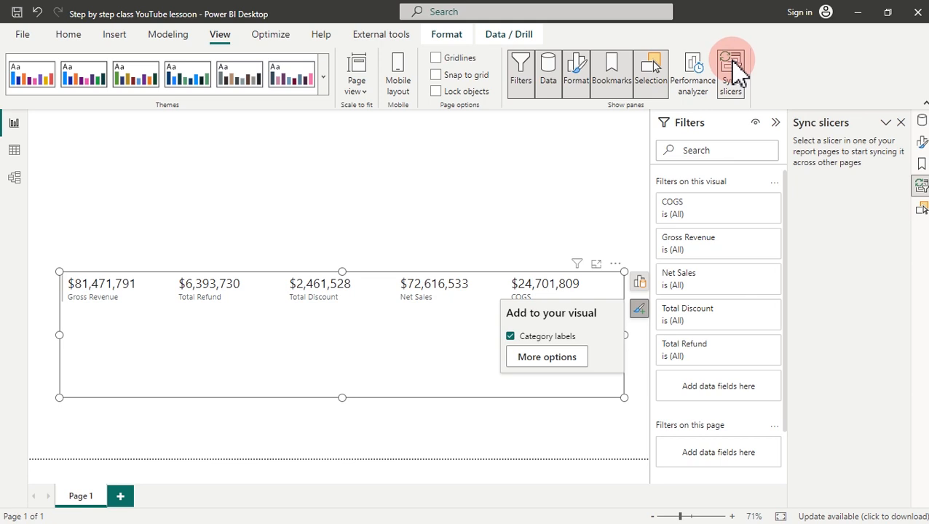
Step: Hide the Sync slicers, Selection, Bookmarks, Filters and Format panes, keeping only the Data pane open
left_click(902, 123)
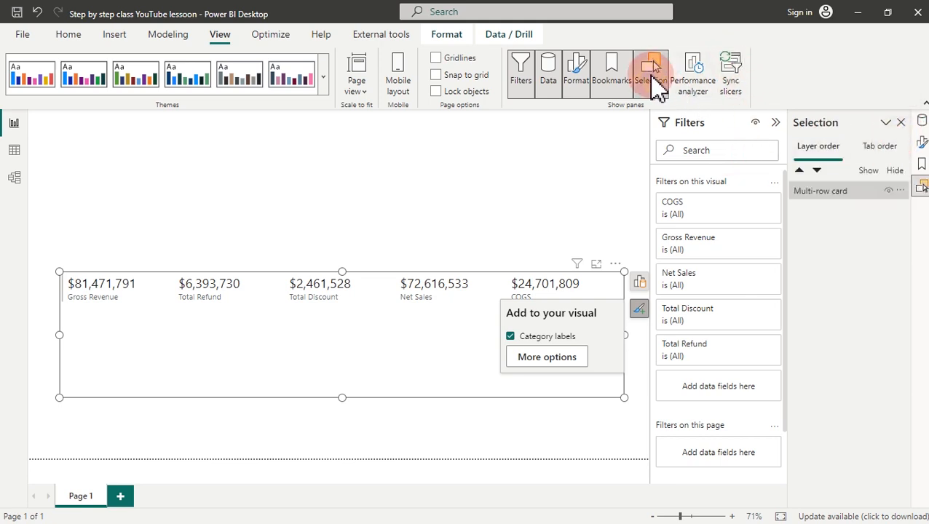
left_click(658, 86)
left_click(614, 81)
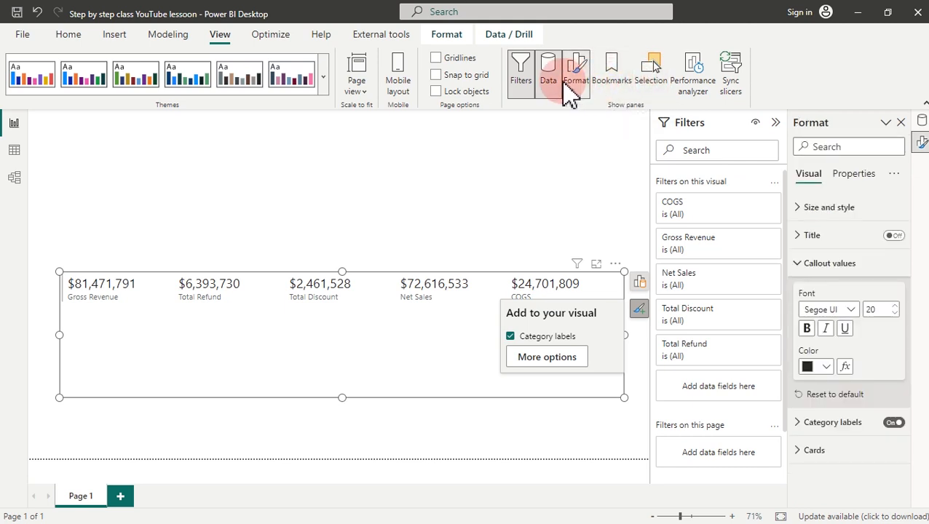
left_click(523, 89)
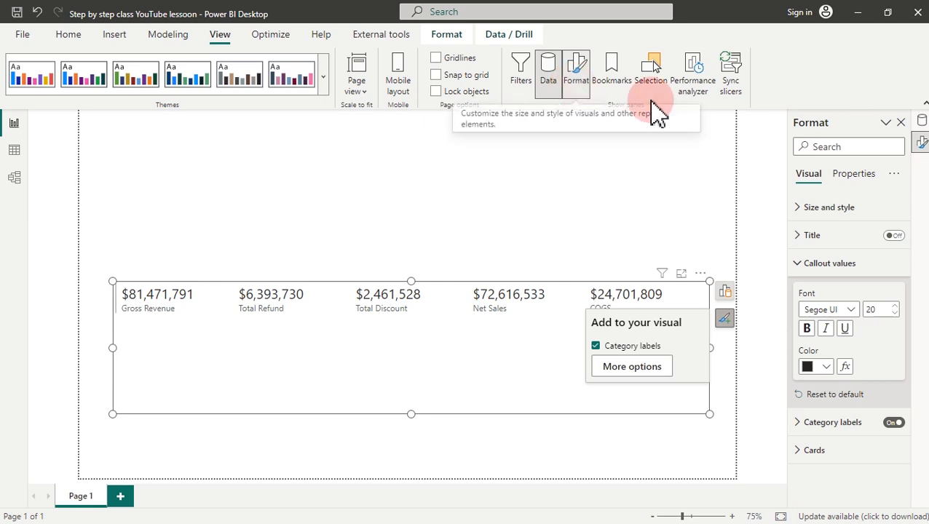
left_click(922, 122)
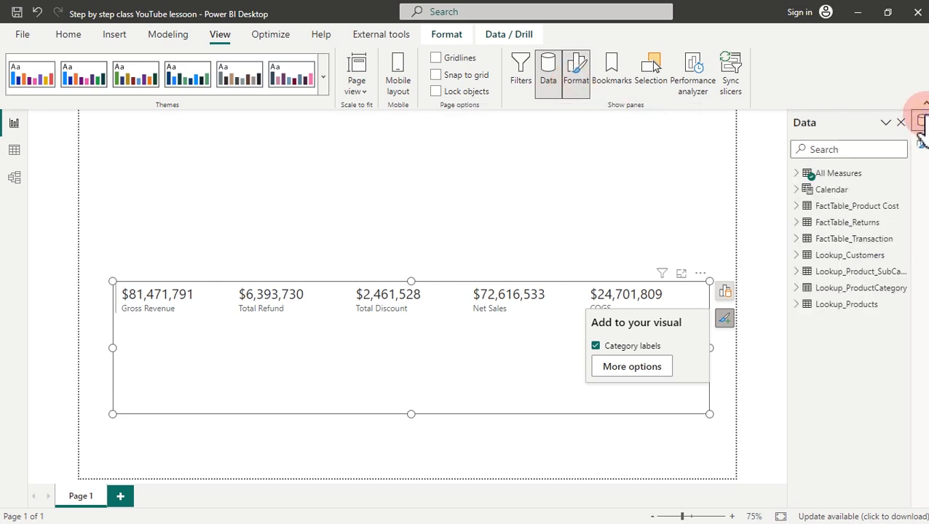
left_click(584, 89)
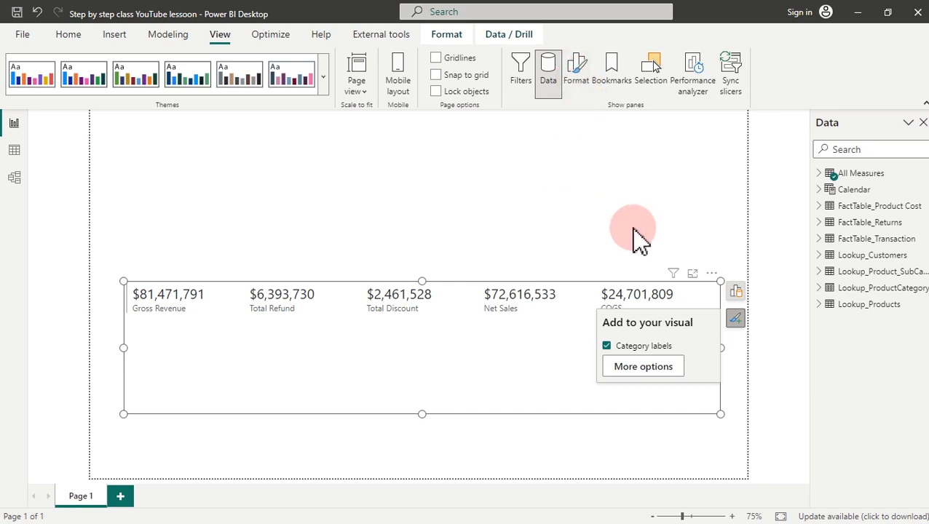
Step: Reopen the Format pane from the card visual's additional options and switch back to the Data pane
left_click(671, 371)
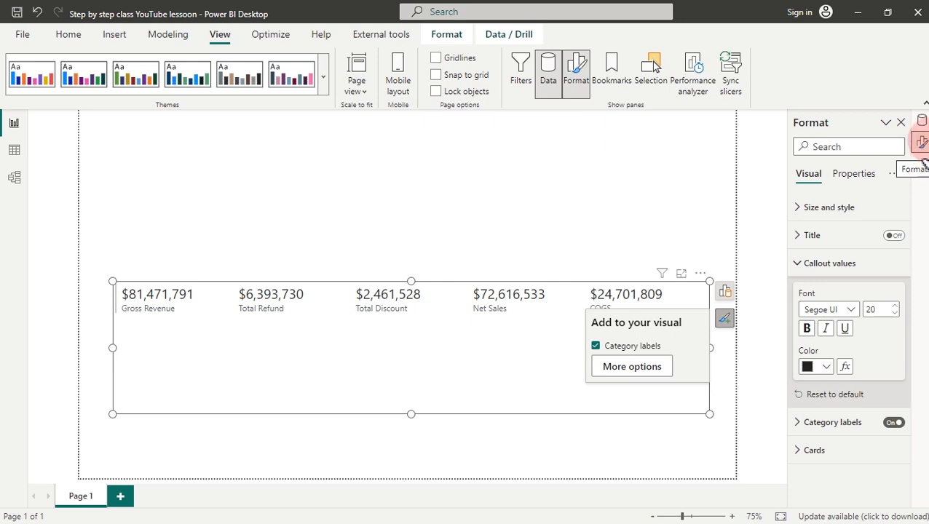
left_click(921, 122)
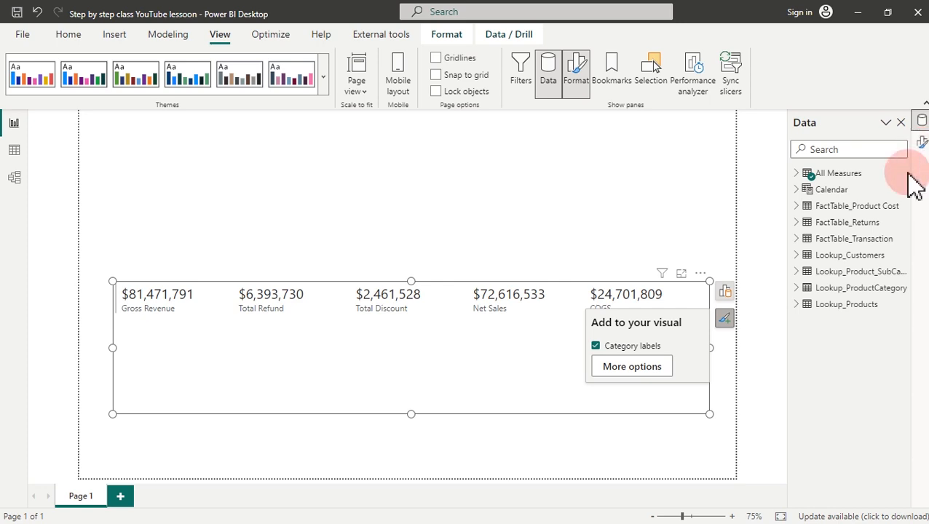
Step: Expand the All Measures table and start a new measure in it named Gross Profit Margin
left_click(801, 176)
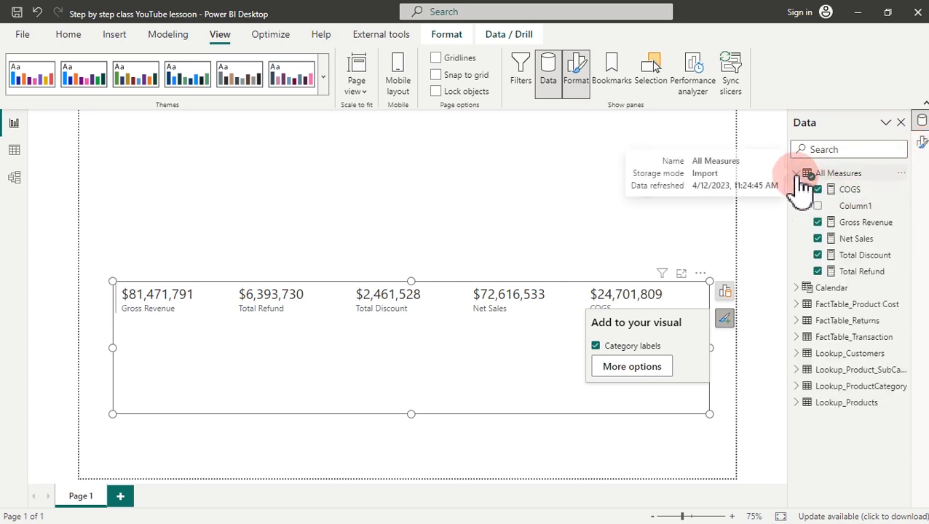
left_click(849, 191)
right_click(857, 199)
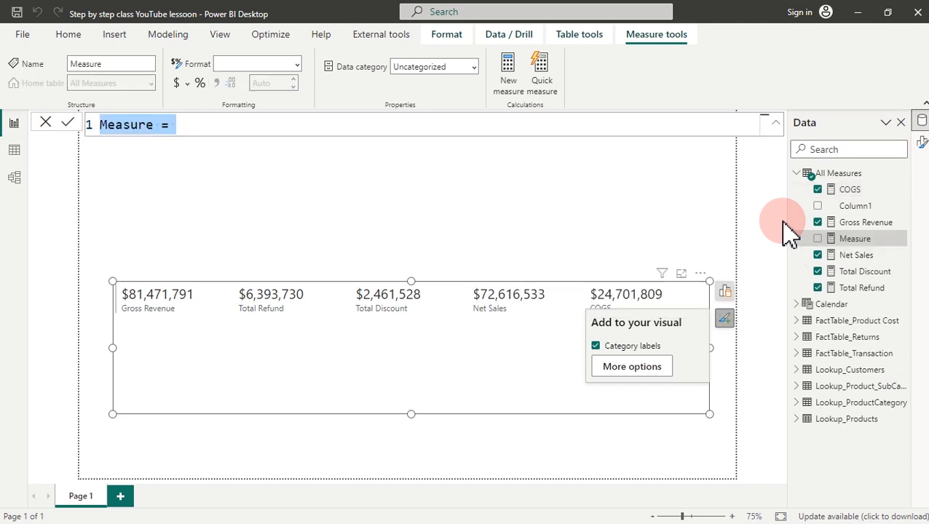
type("Gross ")
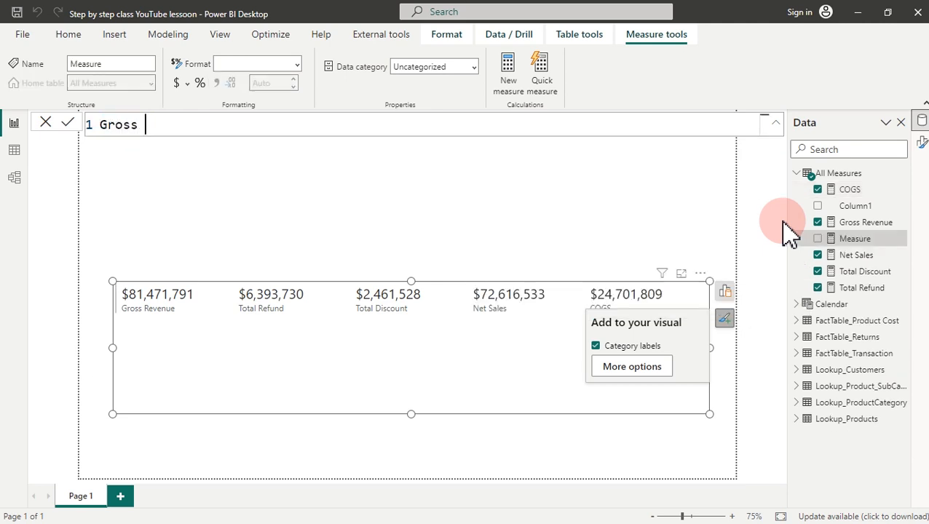
type("Profit Margi")
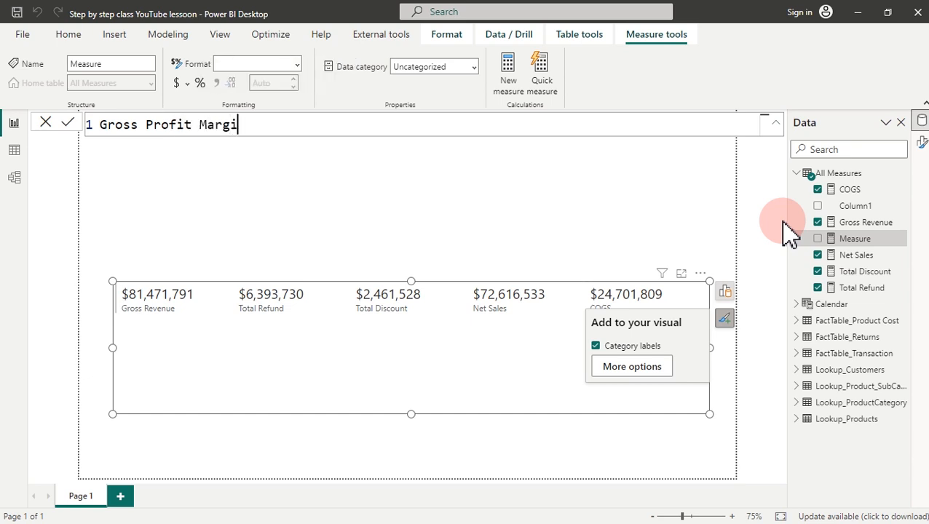
type("n=")
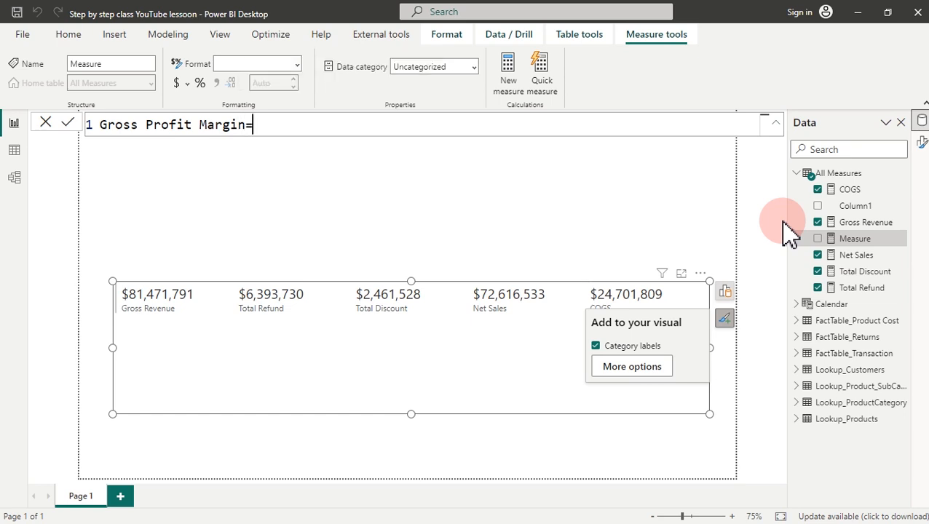
key("shift+Return")
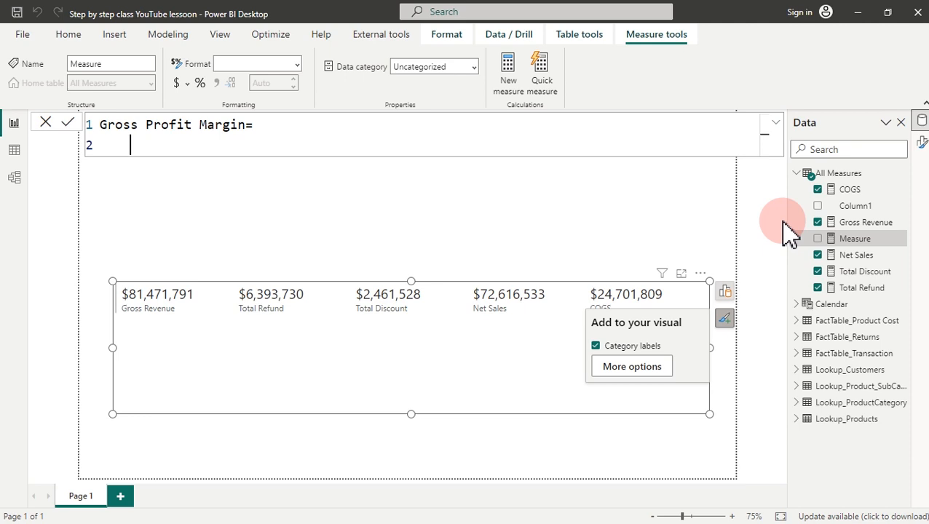
Step: Define Gross Profit Margin as [Net Sales]-[COGS], commit it and format the measure as currency
type("ne")
key("Tab")
type("-")
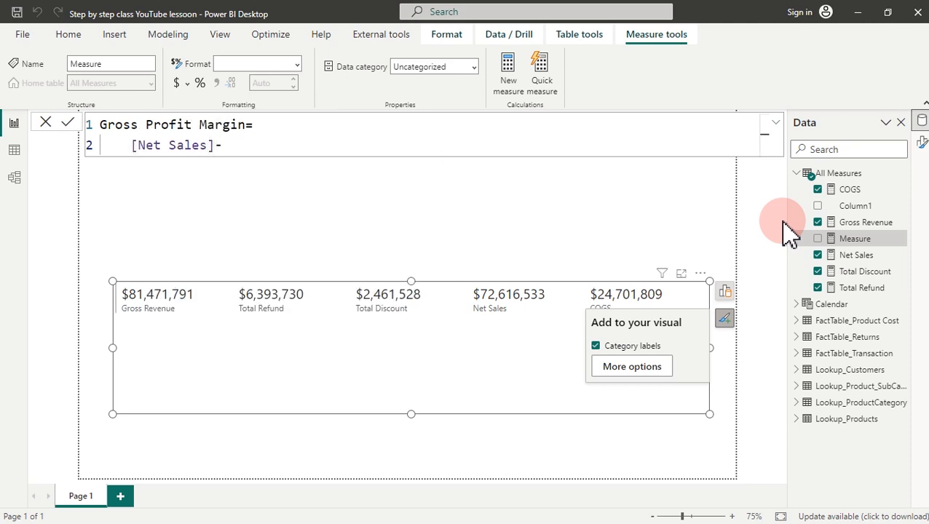
type("cogs")
key("Tab")
left_click(790, 233)
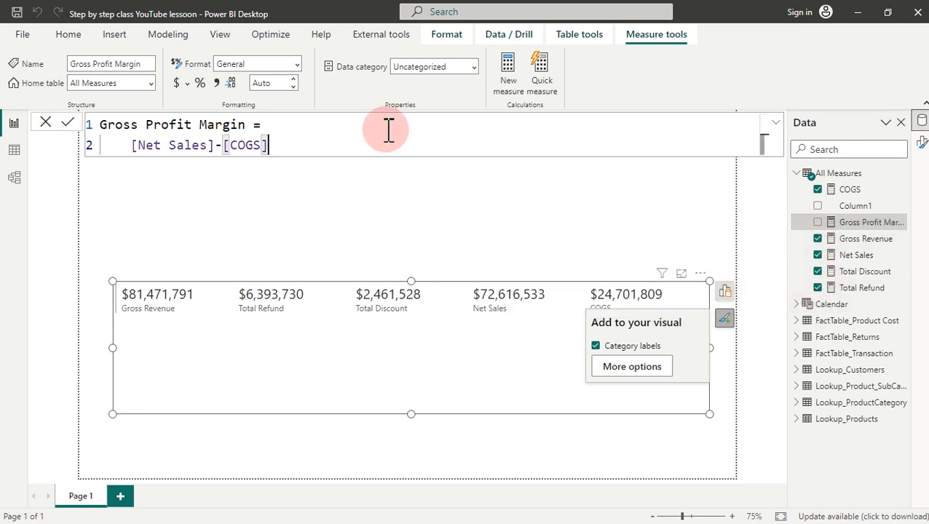
left_click(181, 83)
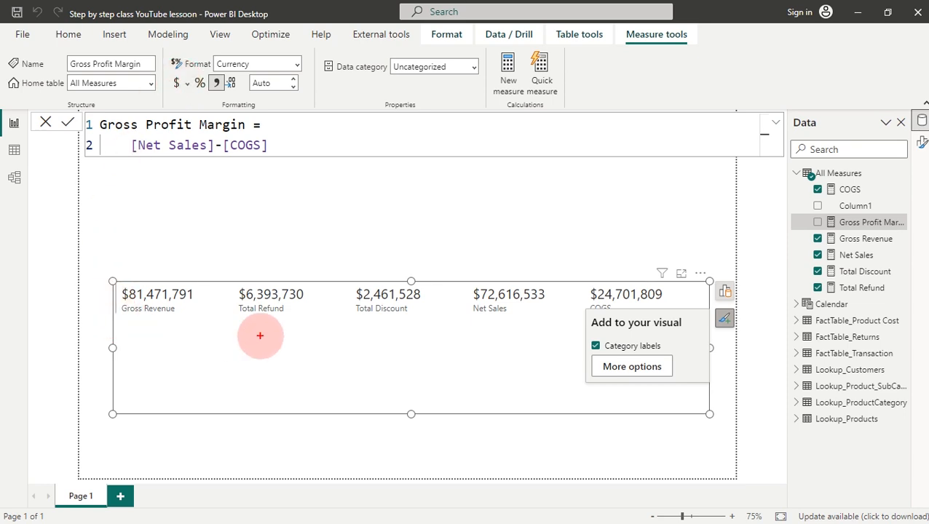
left_click_drag(244, 324, 281, 322)
left_click_drag(363, 320, 407, 321)
left_click_drag(249, 352, 280, 352)
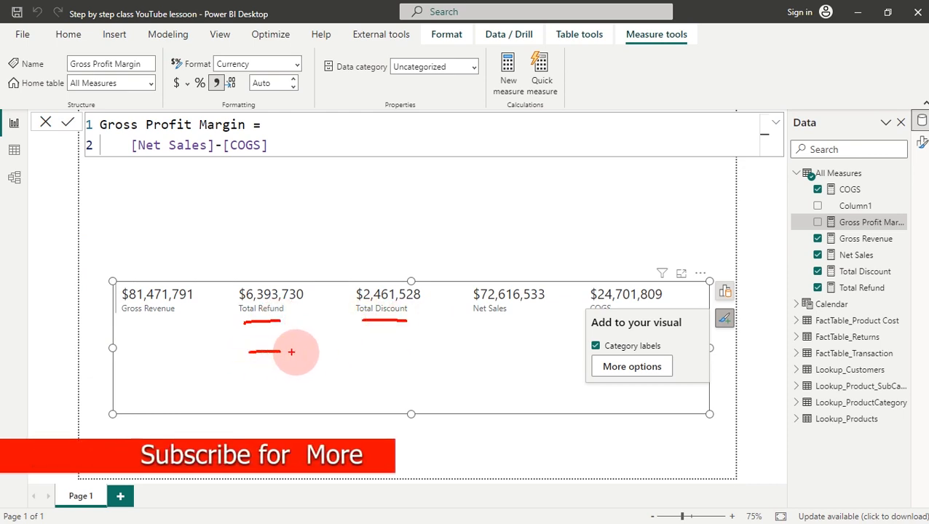
left_click_drag(364, 348, 395, 345)
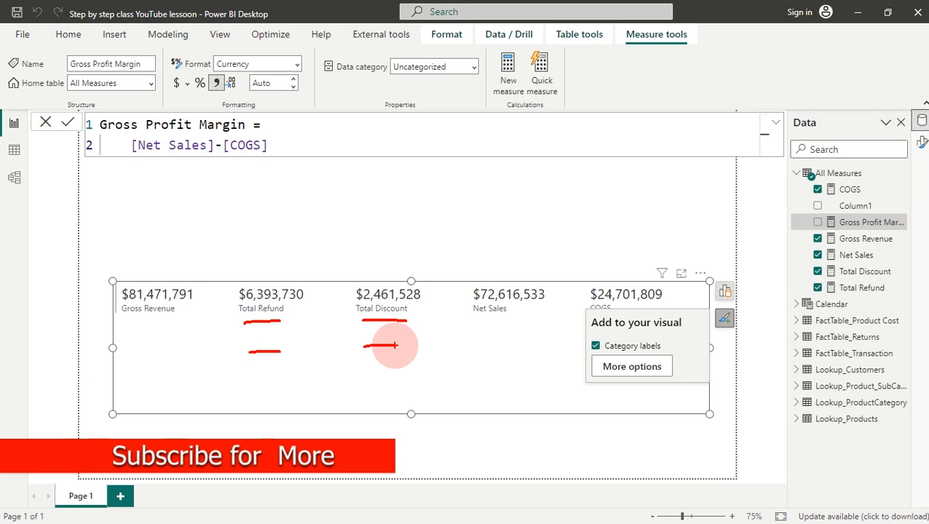
mouse_move(151, 319)
left_mouse_down()
mouse_move(187, 354)
mouse_move(411, 396)
mouse_move(473, 335)
mouse_move(477, 357)
left_mouse_up()
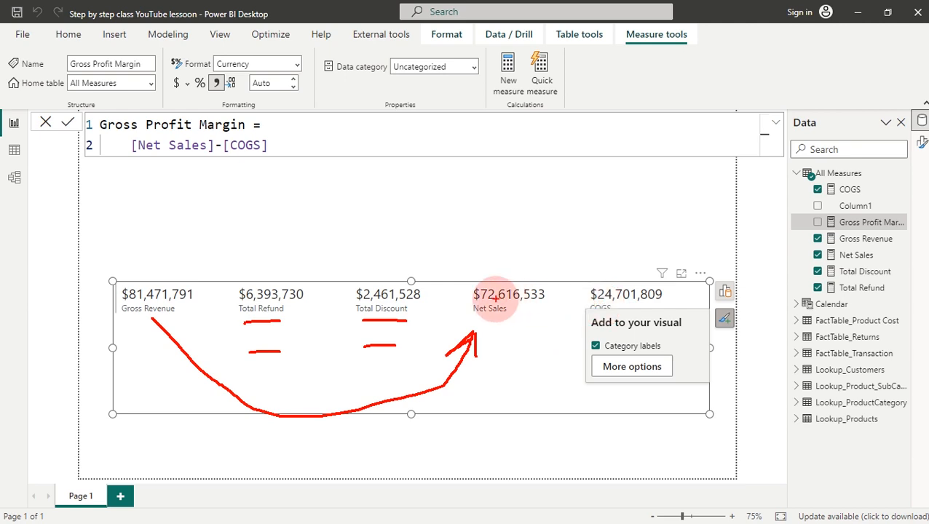
left_click_drag(499, 312, 577, 315)
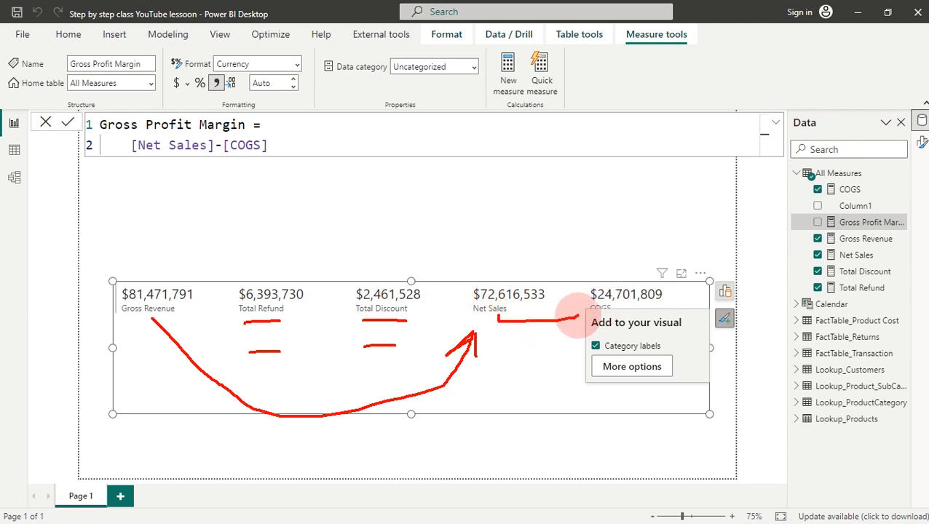
key("Escape")
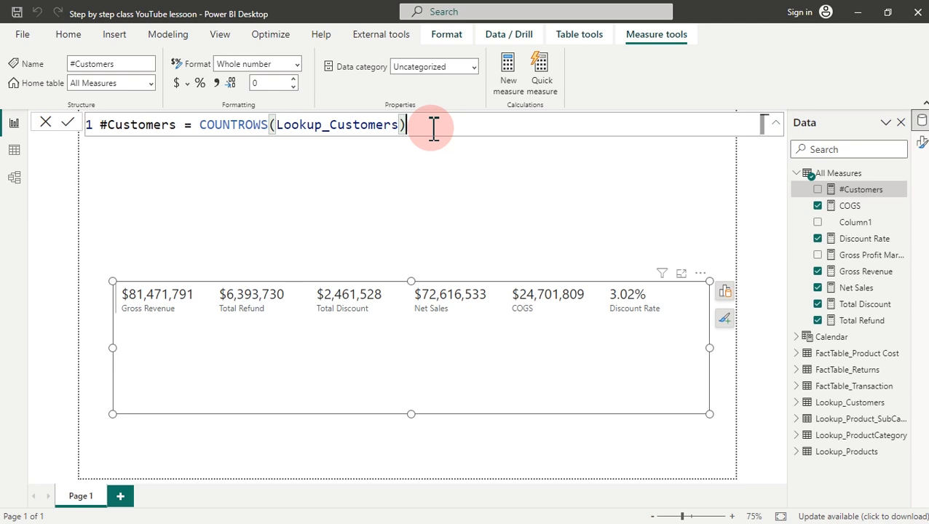
Step: Add the #Customers measure to the card and make the card narrower and taller so its values wrap onto several rows
left_click(819, 191)
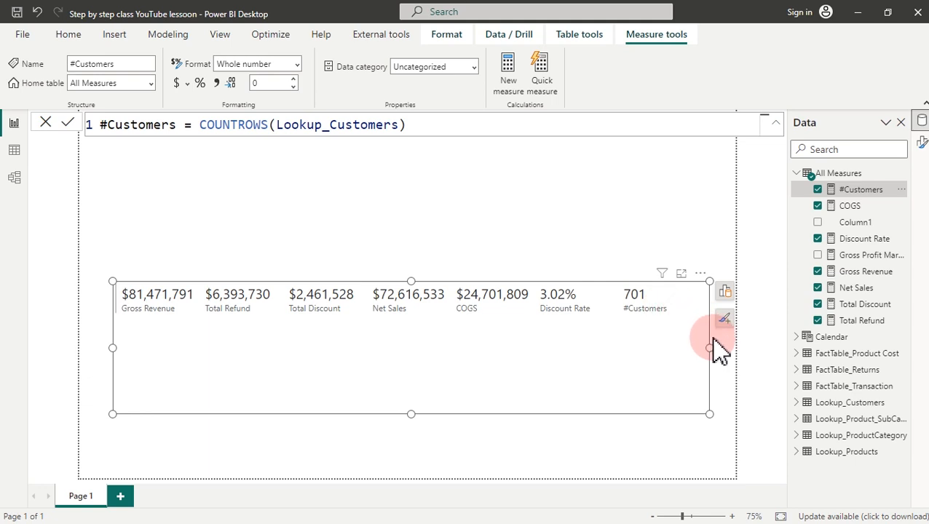
left_click_drag(711, 349, 705, 348)
left_click_drag(599, 360, 363, 388)
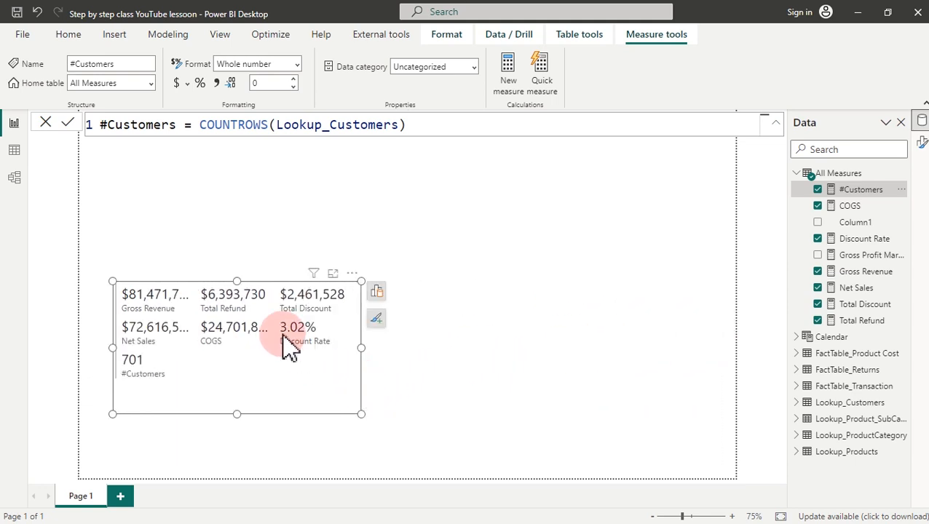
left_click_drag(237, 276, 227, 195)
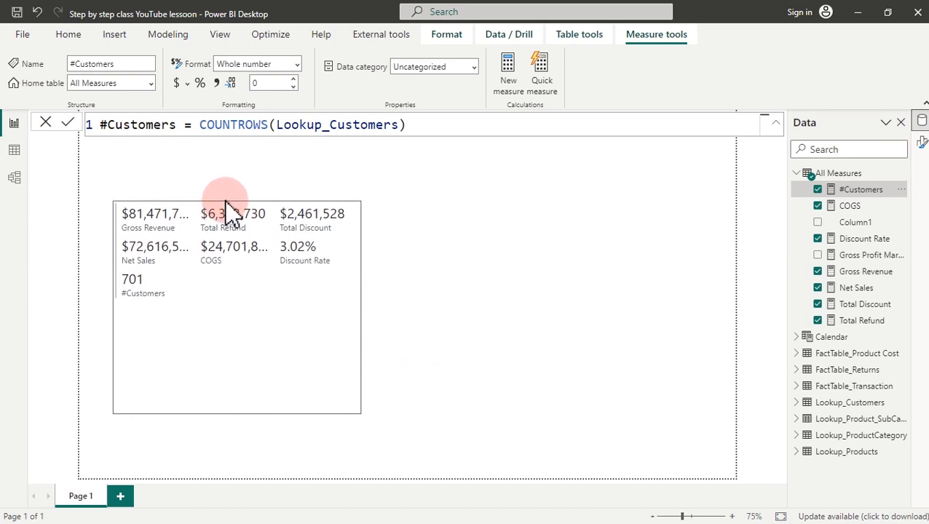
left_click_drag(362, 309, 415, 327)
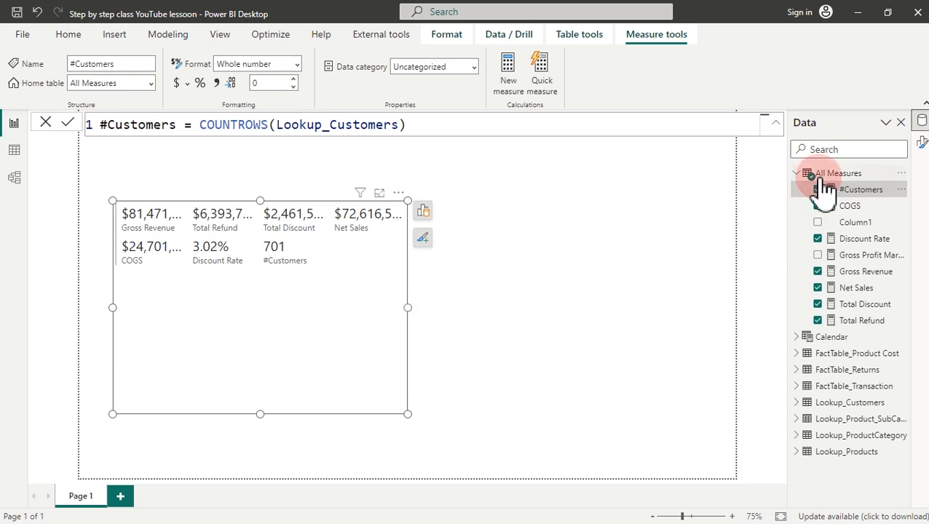
Step: Start another new measure in All Measures and name it # Customers2
right_click(848, 187)
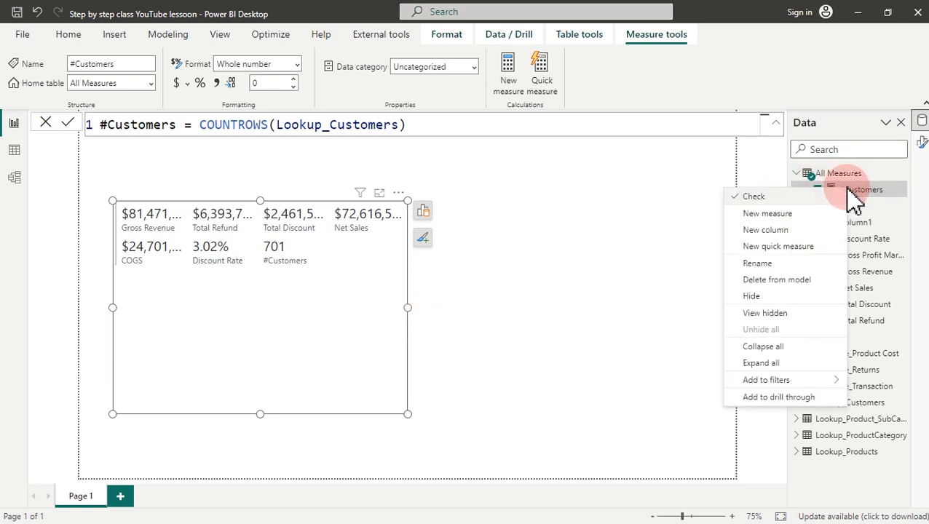
left_click(767, 214)
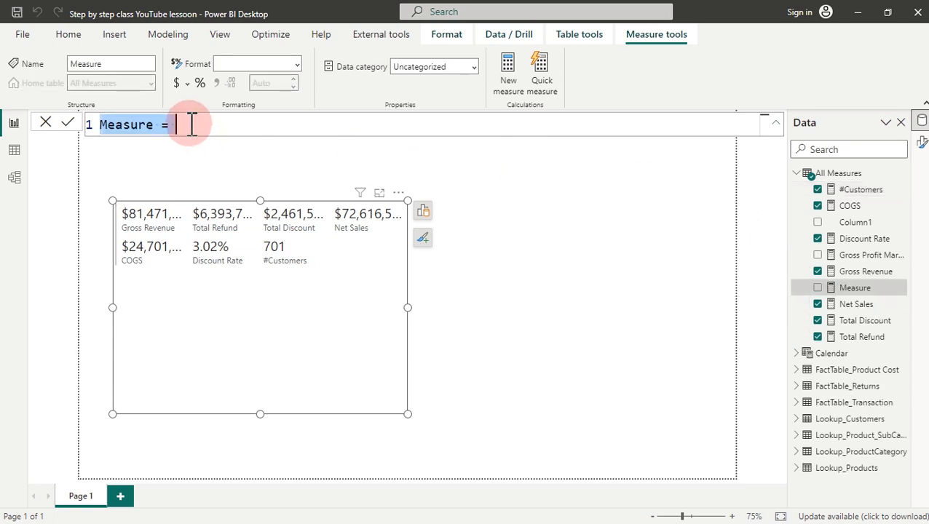
key("BackSpace")
type("# ")
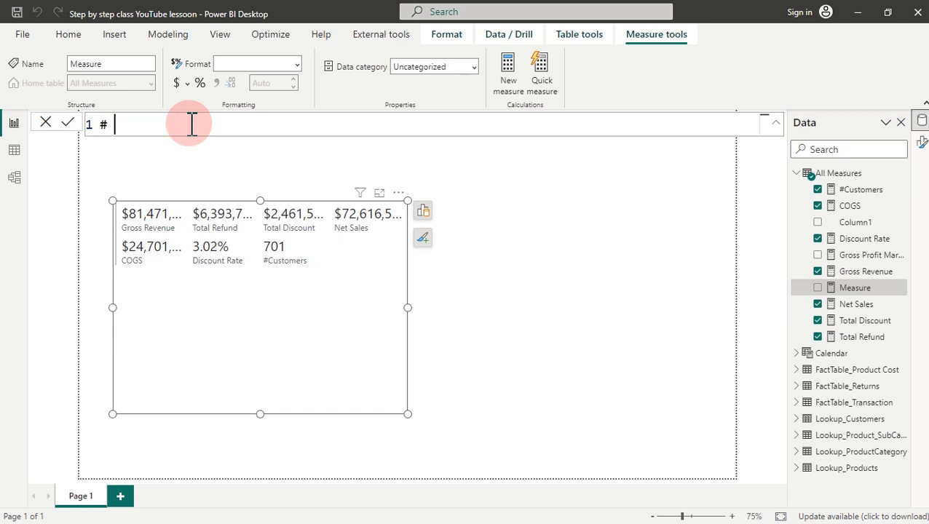
type("Customer")
key("BackSpace")
key("BackSpace")
key("BackSpace")
type("me")
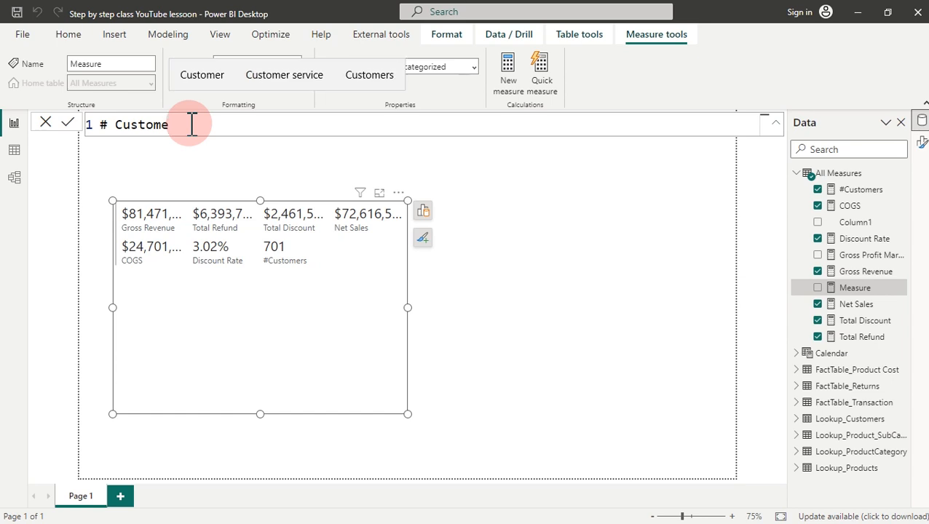
type("rs2")
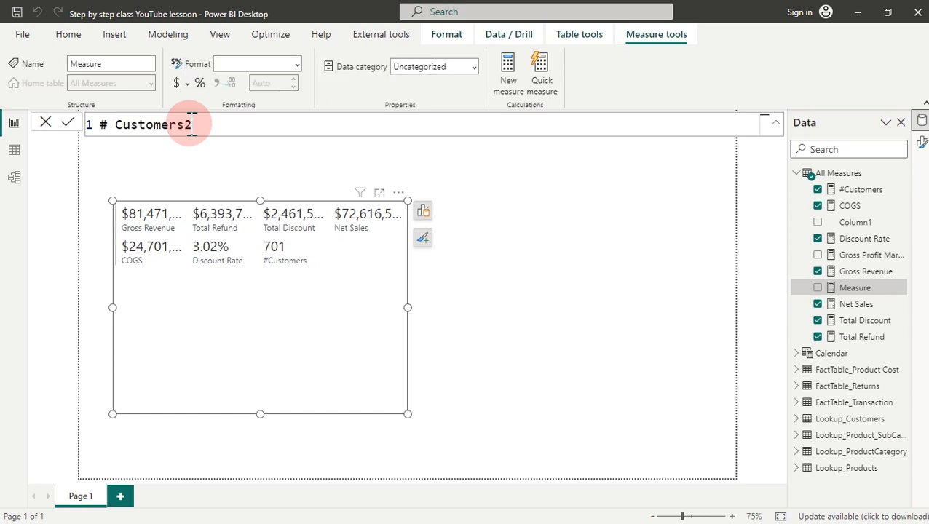
Step: Define # Customers2 as DISTINCTCOUNT(FactTable_Transaction[CustomerKey]), commit it and add the measure to the card
type("=dis")
key("Down")
key("Down")
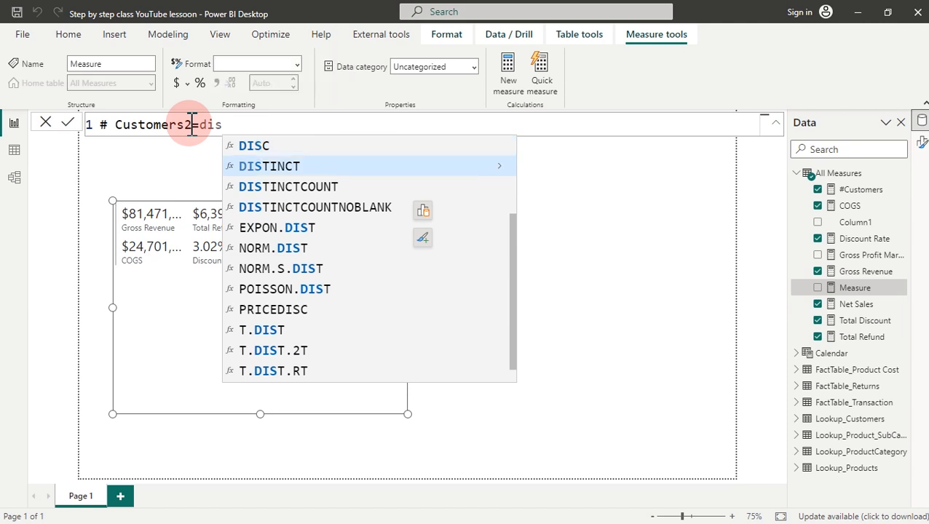
key("Tab")
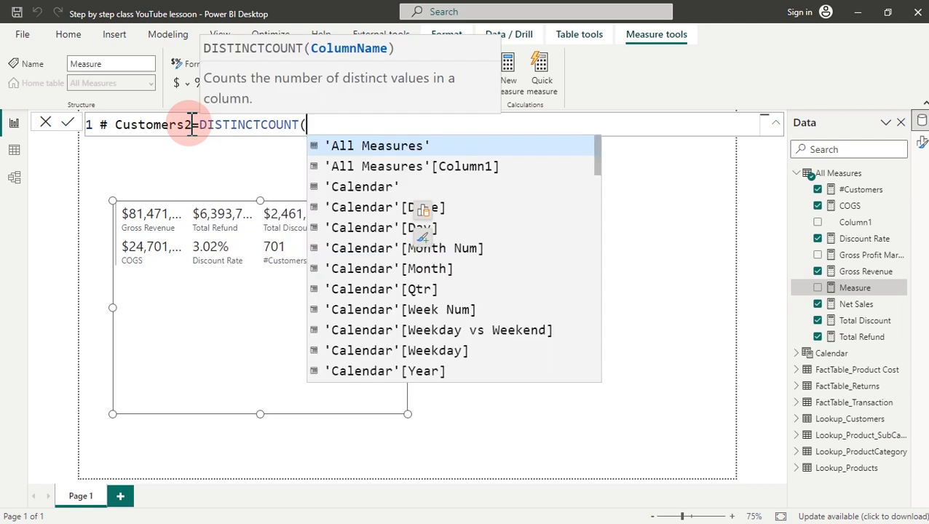
type("cu")
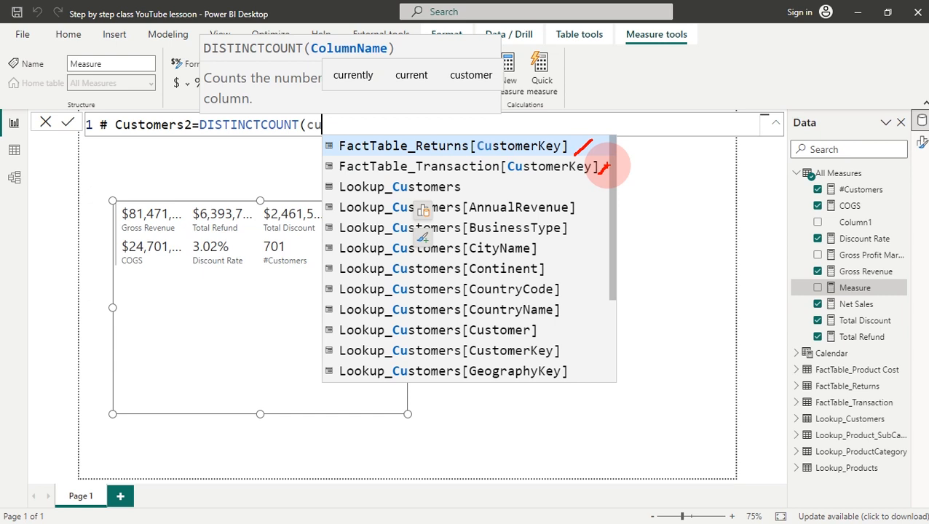
key("Escape")
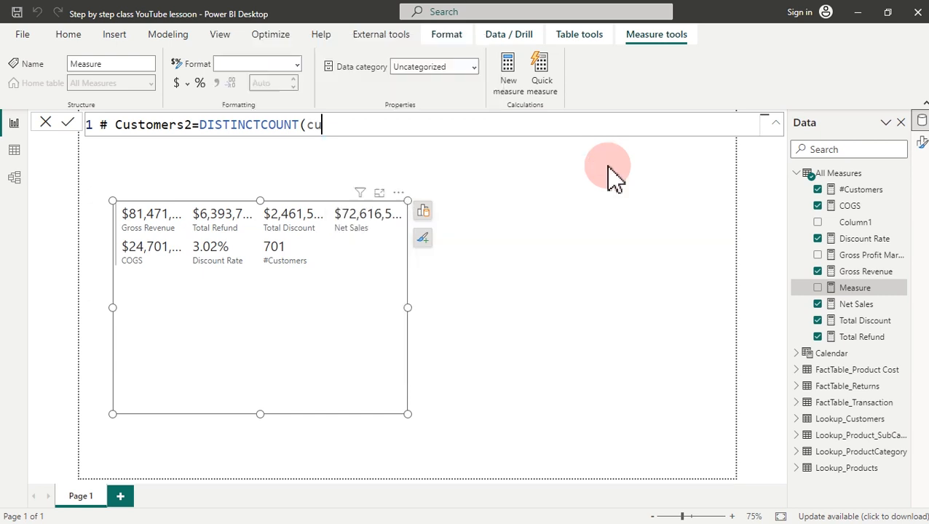
key("BackSpace")
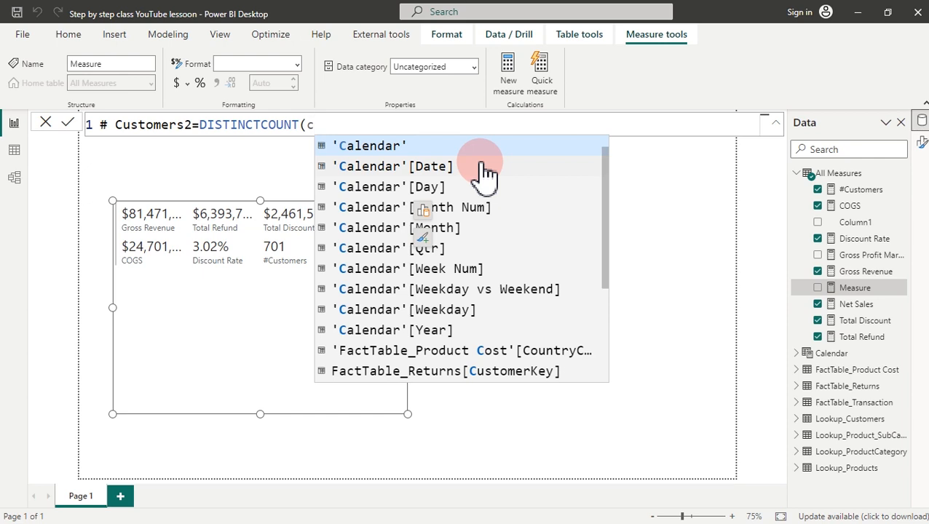
type("us")
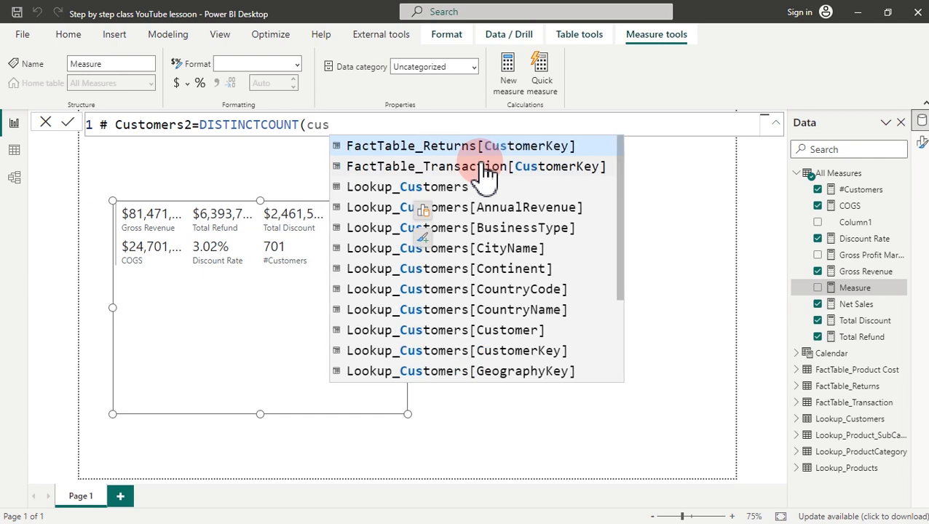
left_click(472, 166)
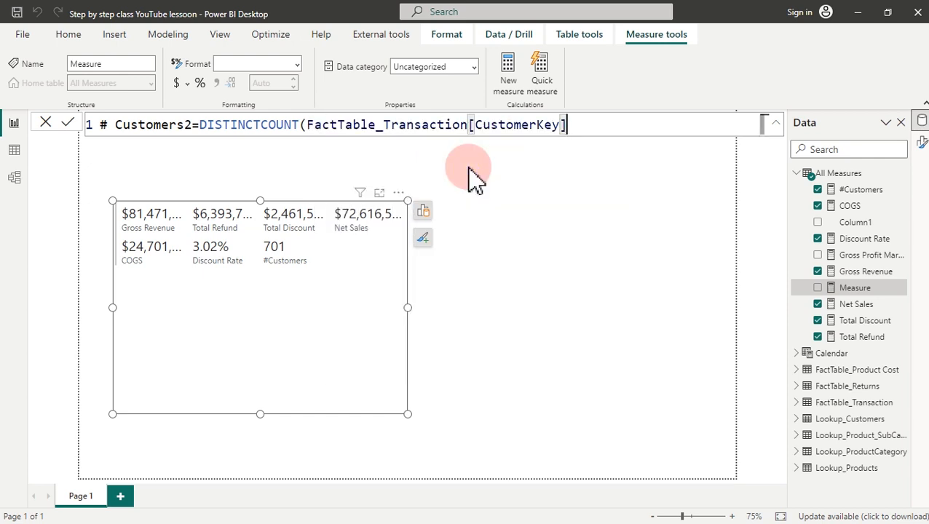
type(")")
left_click(470, 171)
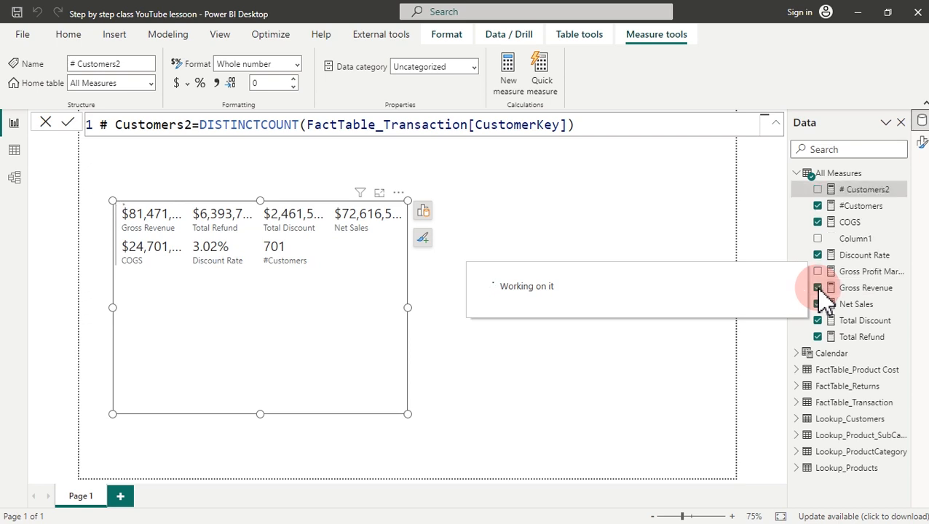
left_click(819, 190)
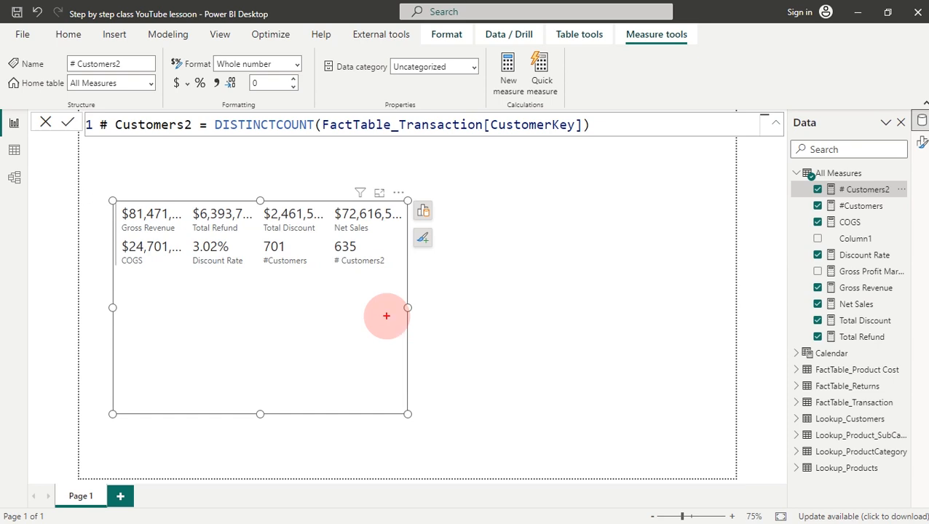
mouse_move(302, 280)
left_mouse_down()
mouse_move(287, 281)
mouse_move(270, 230)
mouse_move(290, 234)
mouse_move(314, 262)
mouse_move(298, 281)
left_mouse_up()
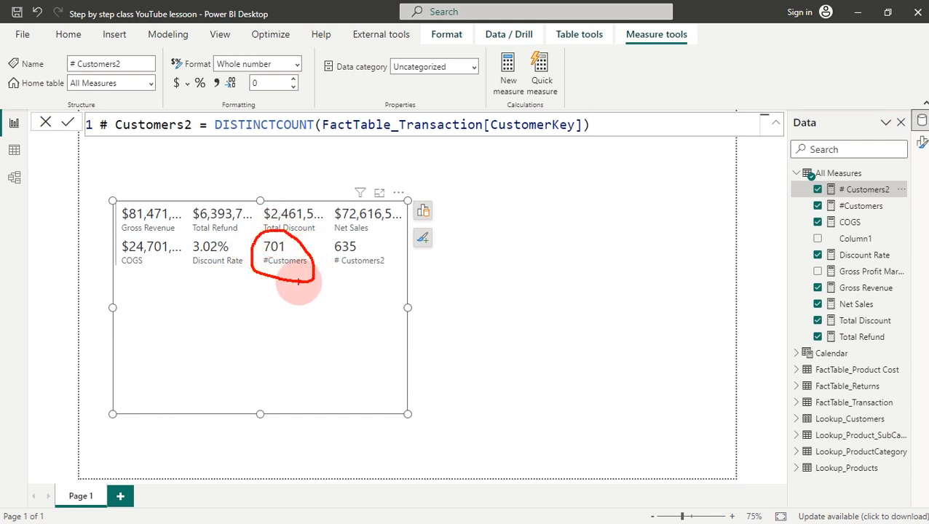
left_click_drag(301, 284, 535, 381)
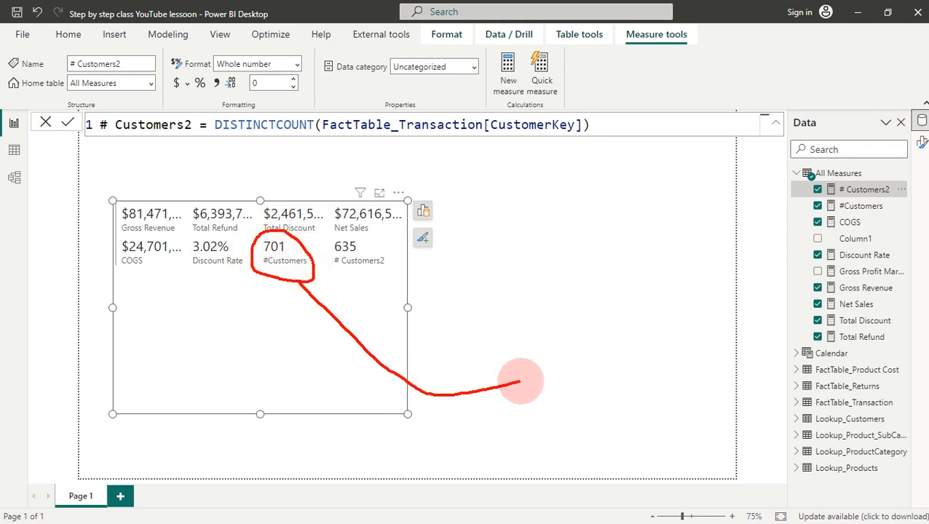
mouse_move(557, 332)
left_mouse_down()
mouse_move(532, 384)
mouse_move(583, 381)
left_mouse_up()
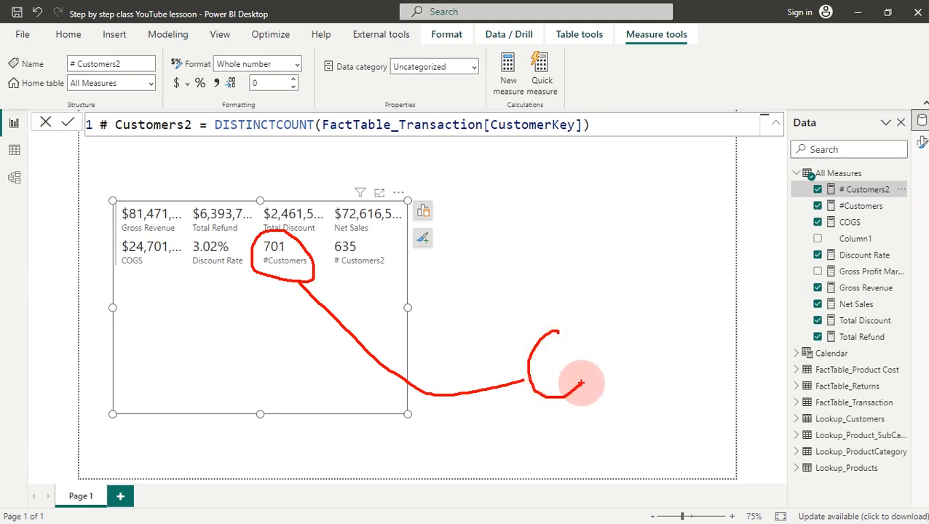
mouse_move(579, 318)
left_mouse_down()
mouse_move(592, 331)
mouse_move(618, 313)
mouse_move(614, 303)
mouse_move(641, 311)
left_mouse_up()
mouse_move(635, 277)
left_mouse_down()
mouse_move(619, 294)
mouse_move(732, 273)
left_mouse_up()
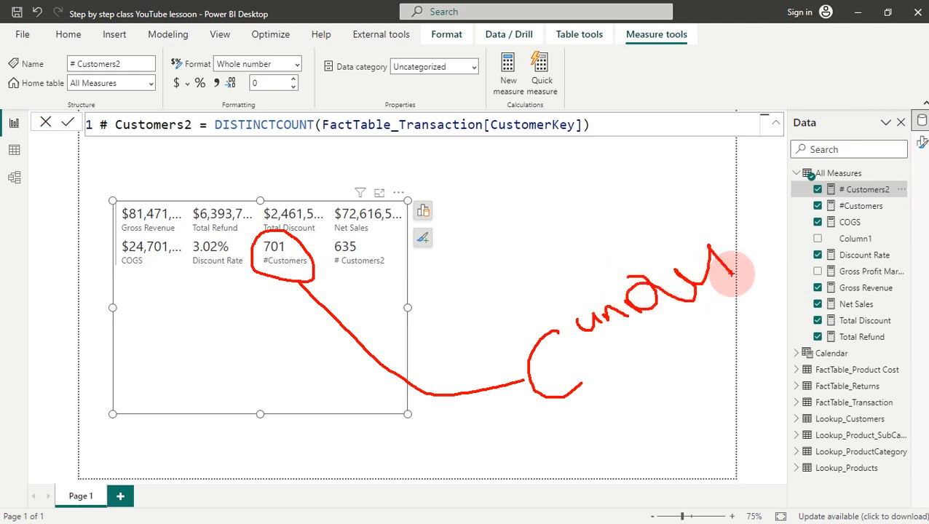
mouse_move(394, 264)
left_mouse_down()
mouse_move(357, 275)
mouse_move(326, 247)
mouse_move(386, 252)
mouse_move(399, 264)
mouse_move(494, 197)
mouse_move(529, 205)
mouse_move(529, 217)
mouse_move(529, 201)
mouse_move(513, 207)
left_mouse_up()
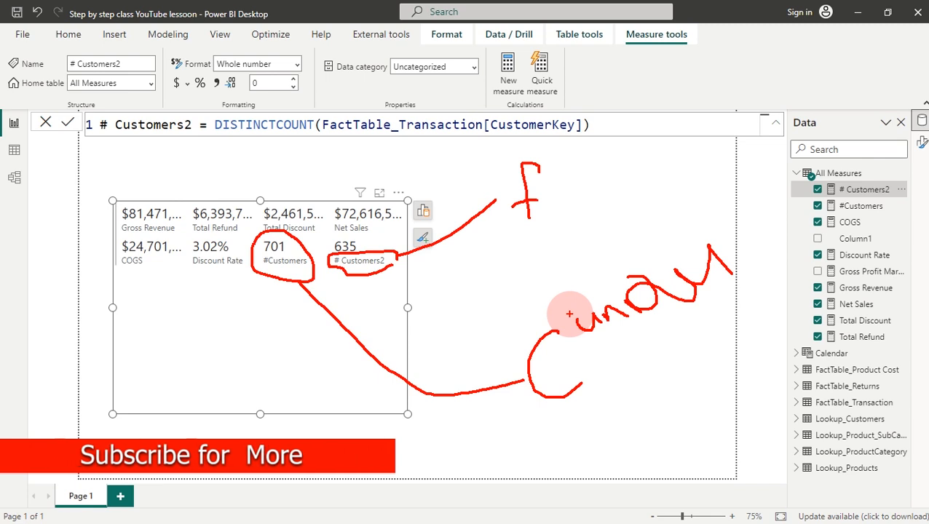
left_click_drag(572, 313, 551, 226)
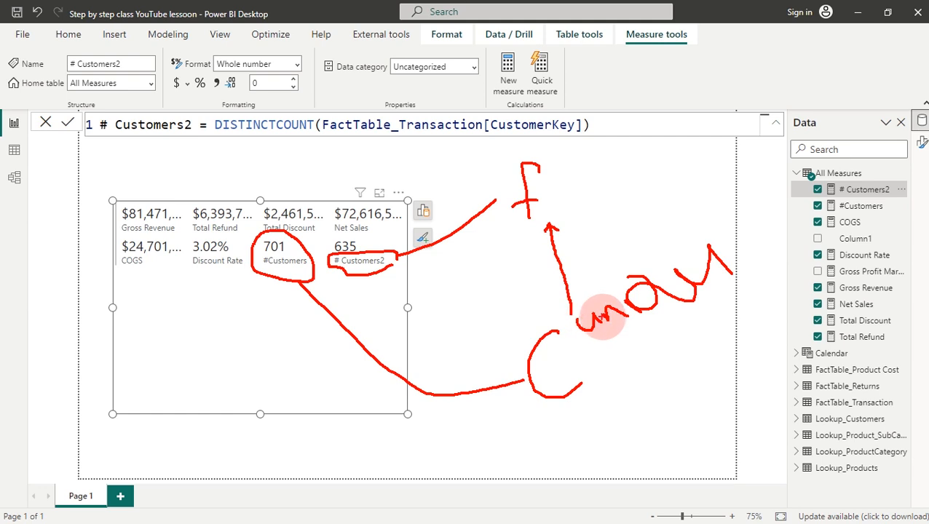
mouse_move(591, 276)
left_mouse_down()
mouse_move(588, 284)
mouse_move(597, 273)
mouse_move(621, 274)
left_mouse_up()
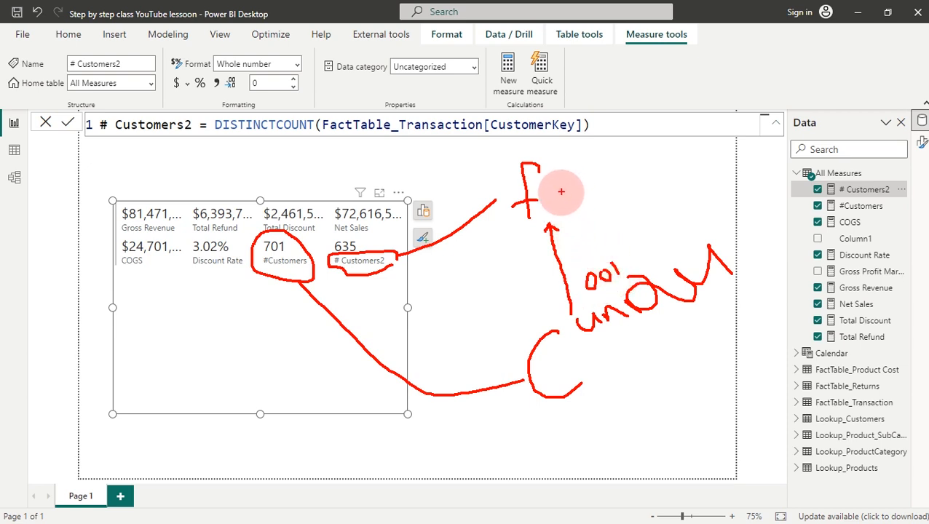
left_click_drag(562, 205, 559, 216)
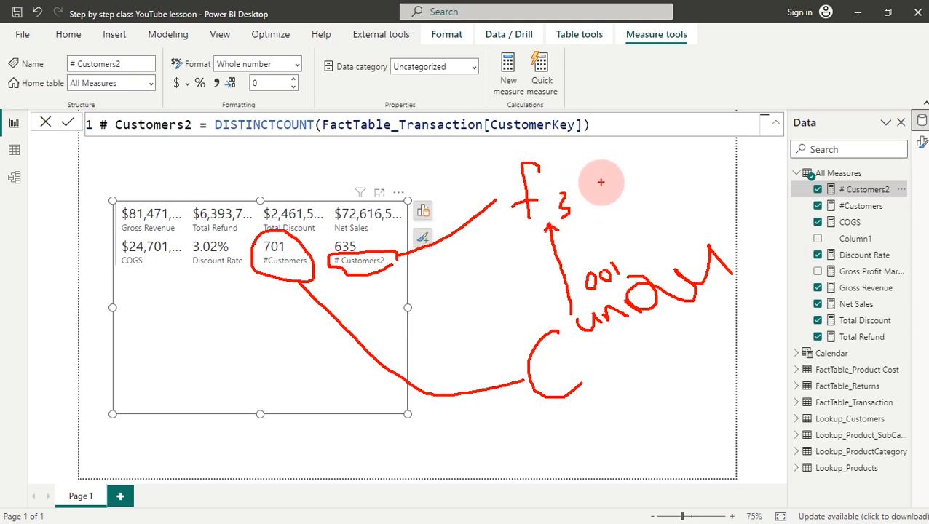
mouse_move(594, 187)
left_mouse_down()
mouse_move(606, 197)
mouse_move(596, 188)
mouse_move(622, 176)
mouse_move(628, 198)
mouse_move(645, 187)
left_mouse_up()
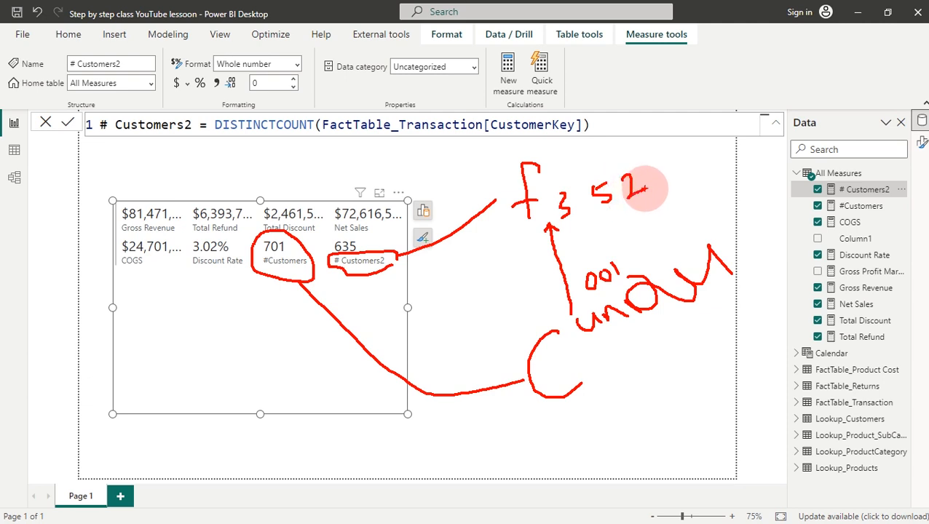
mouse_move(650, 172)
left_mouse_down()
mouse_move(682, 165)
mouse_move(688, 152)
left_mouse_up()
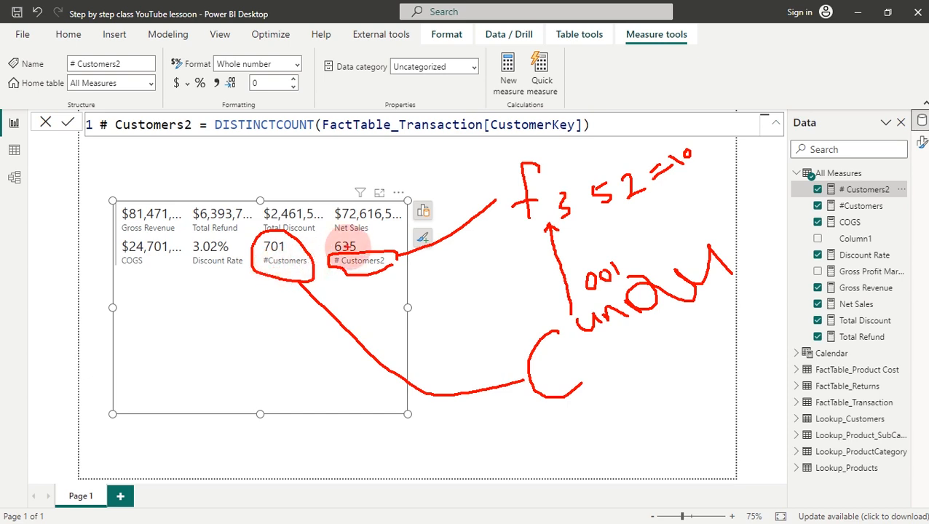
mouse_move(330, 240)
left_mouse_down()
mouse_move(355, 232)
mouse_move(364, 259)
mouse_move(338, 259)
left_mouse_up()
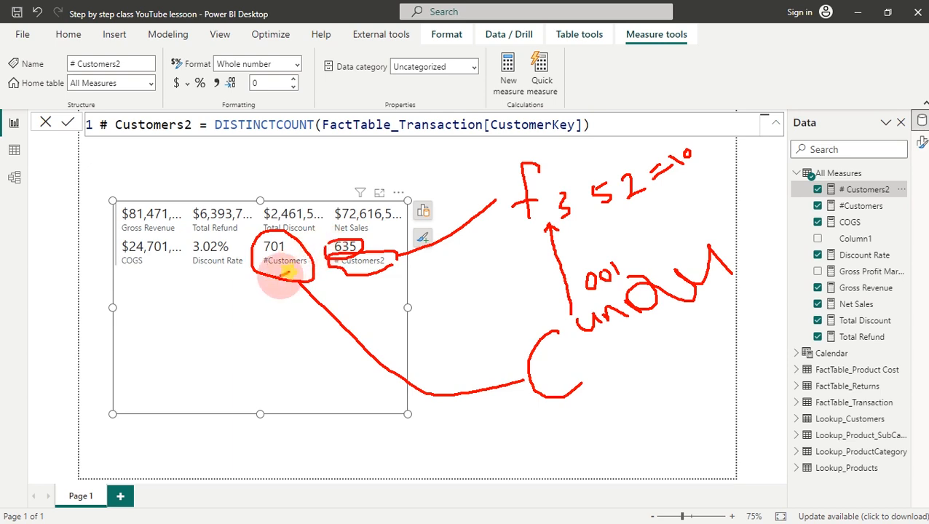
left_click_drag(290, 272, 217, 306)
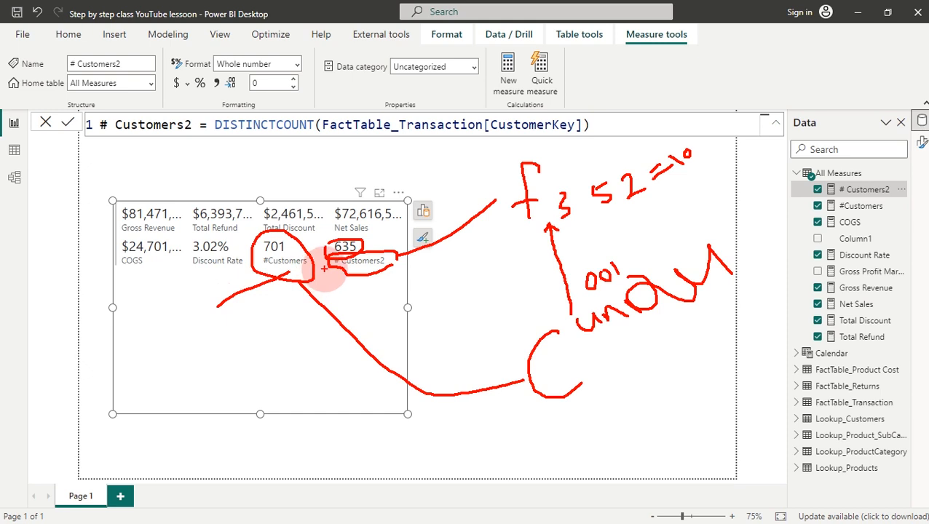
left_click_drag(372, 245, 390, 230)
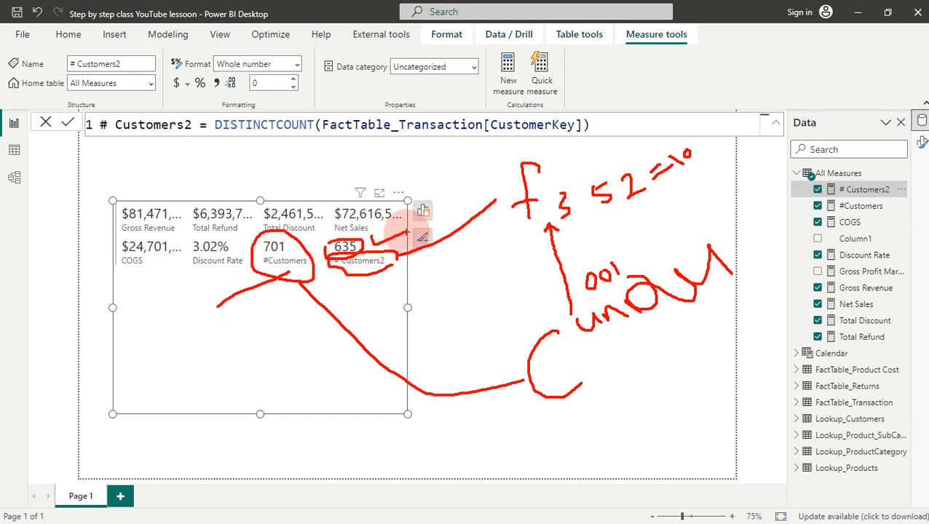
key("Escape")
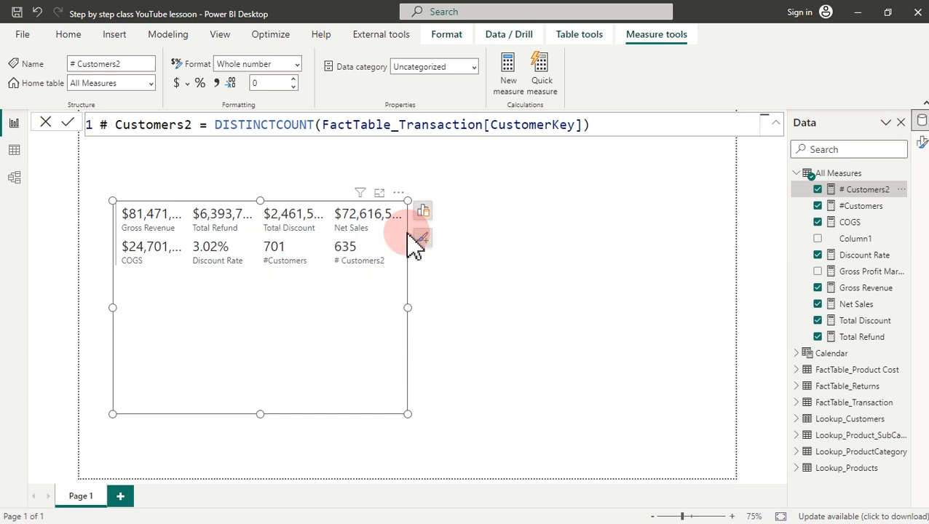
Step: Start another new measure in All Measures and name it #products
right_click(867, 197)
key("Escape")
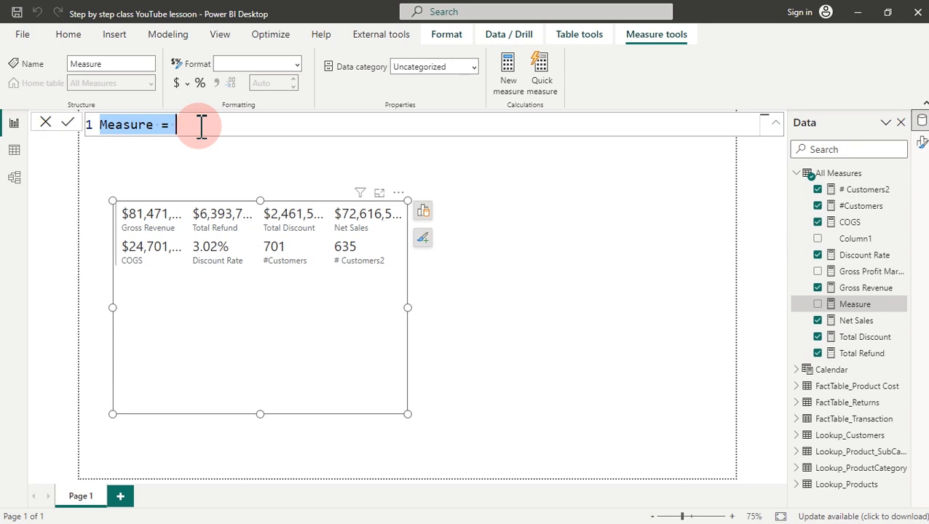
type("#products=")
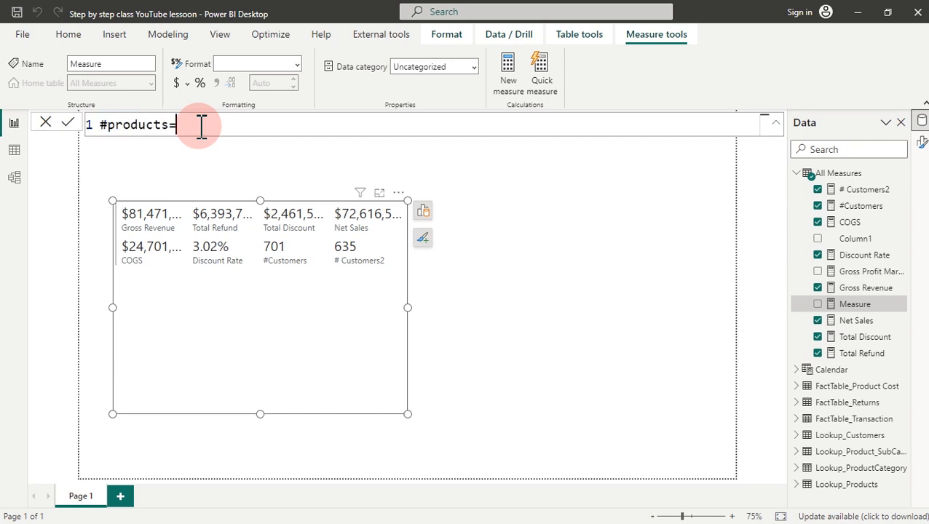
Step: Define #products as COUNTROWS(Lookup_Products), commit it and add the measure to the card
type("cuntr")
key("BackSpace")
key("BackSpace")
key("BackSpace")
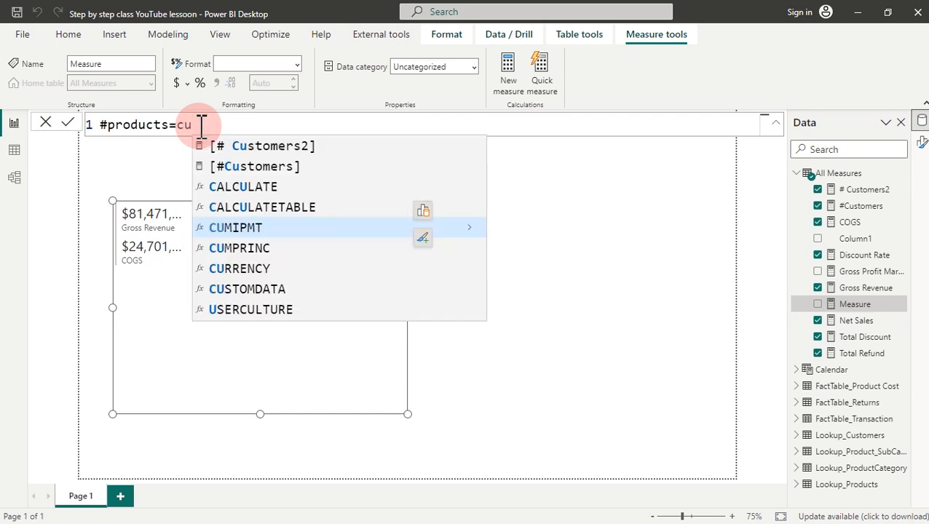
key("BackSpace")
type("oun")
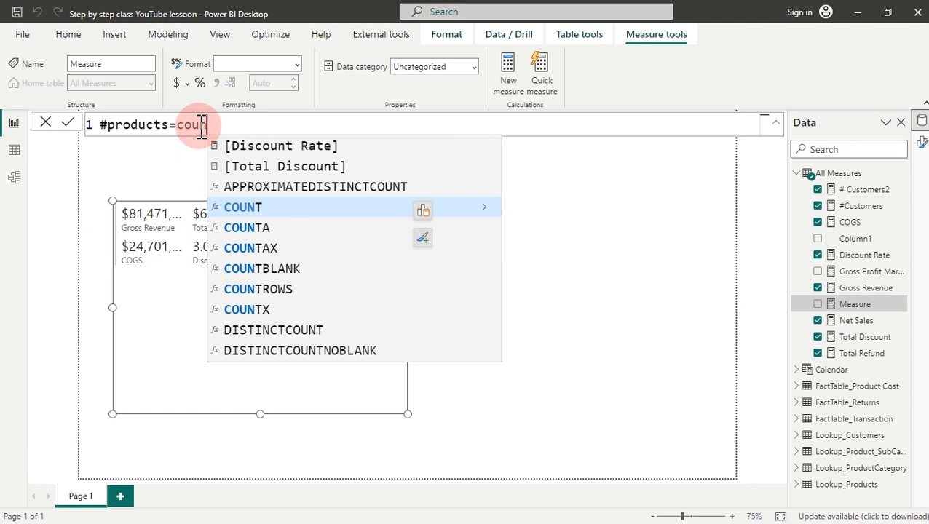
type("tr")
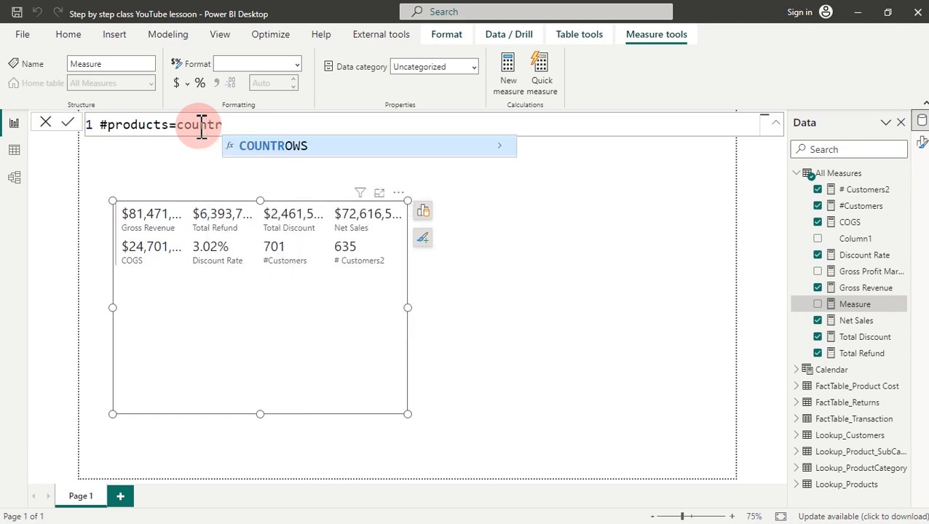
key("Tab")
type("p")
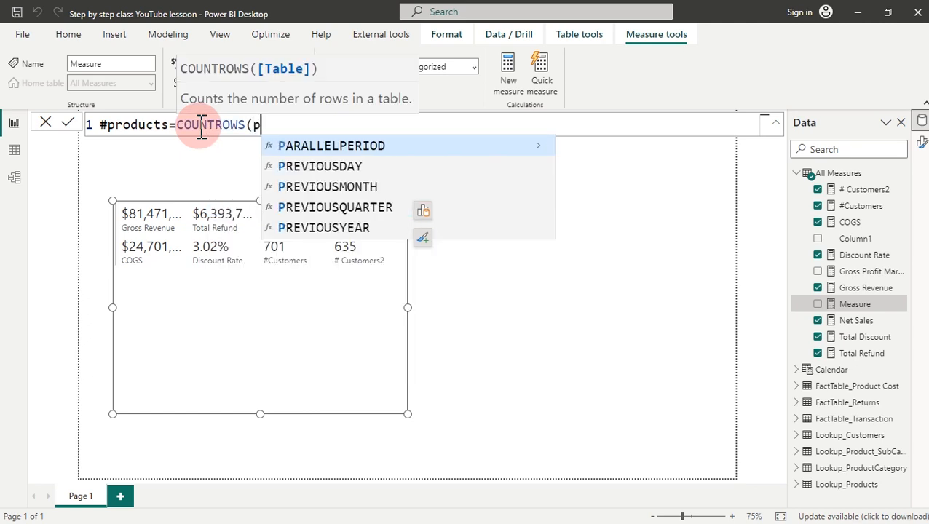
type("ro")
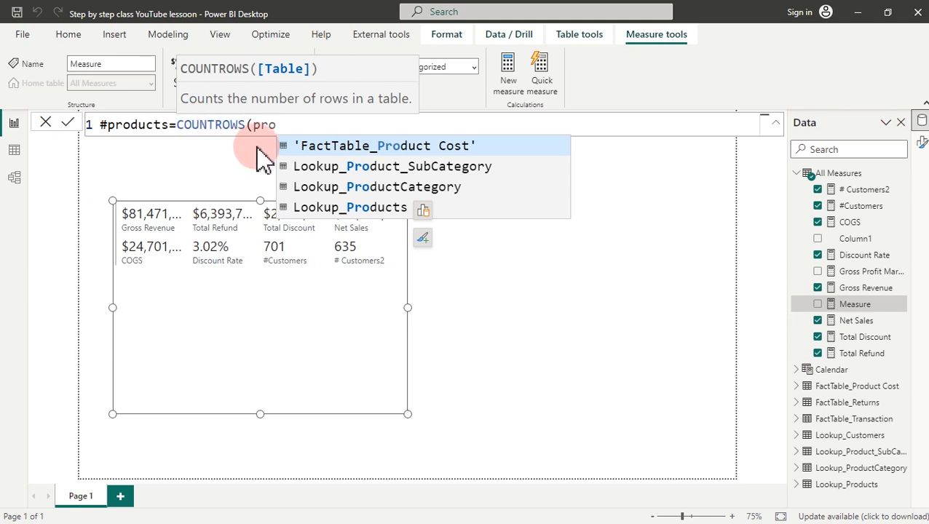
left_click(335, 214)
type(")")
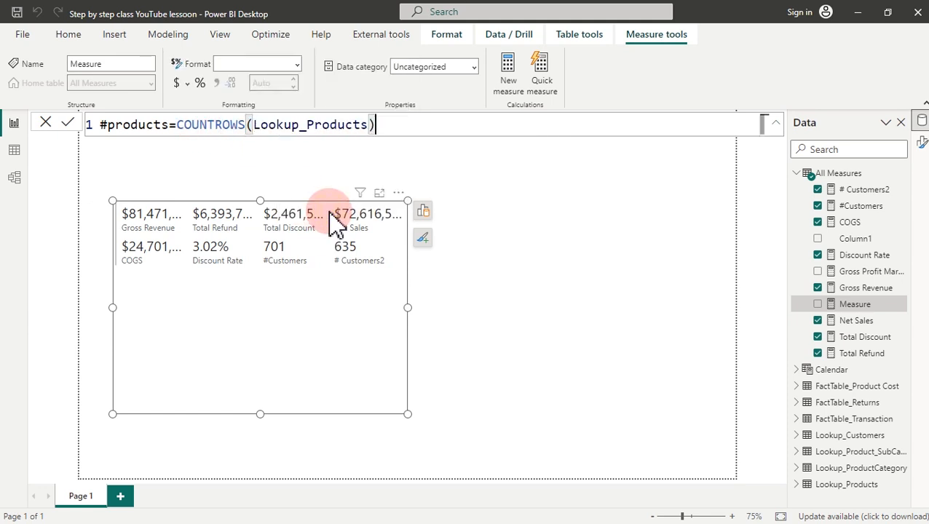
left_click(335, 222)
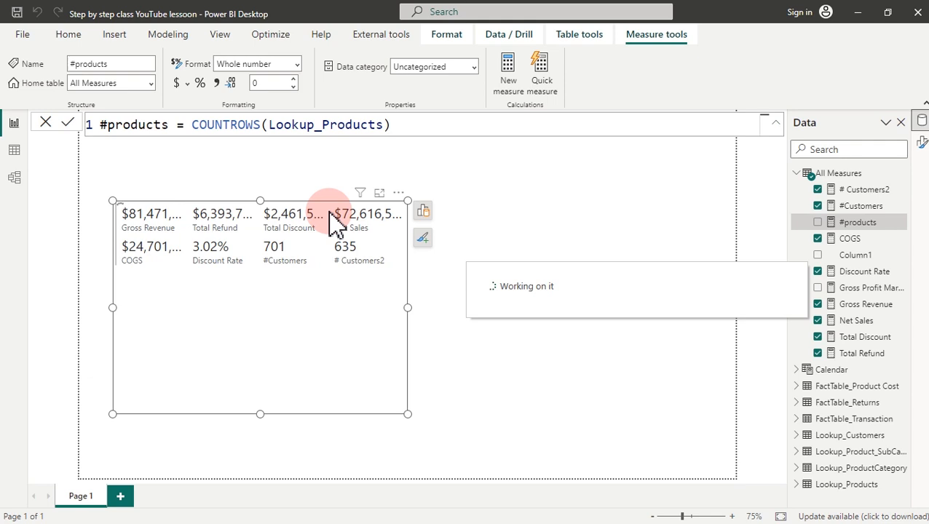
left_click(819, 222)
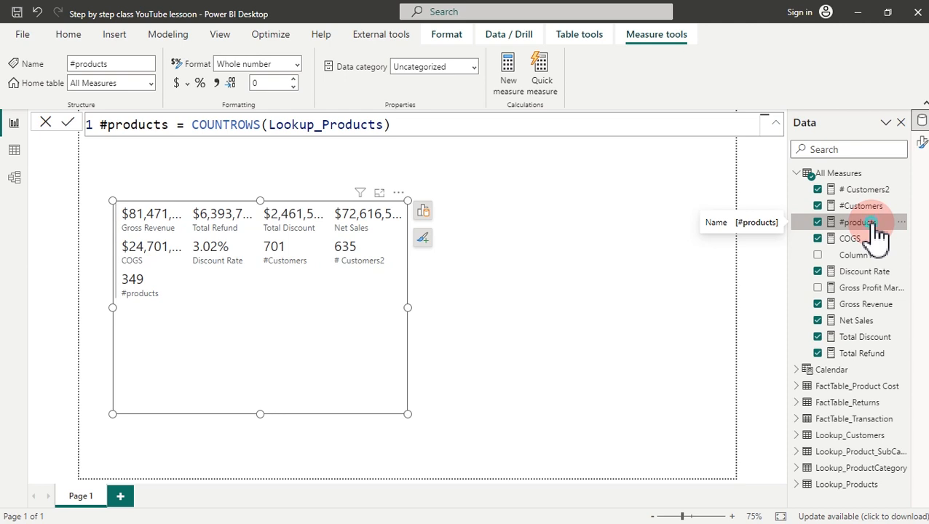
Step: Create a measure named #Products 2 in All Measures, defined as DISTINCTCOUNT(FactTable_Transaction[ProductKey]), and commit it
right_click(875, 226)
left_click(797, 256)
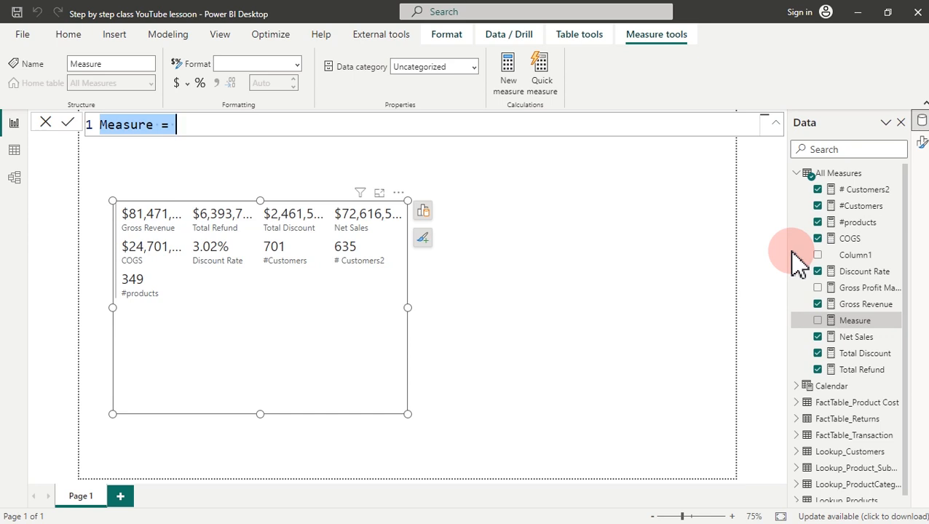
type("#Prod")
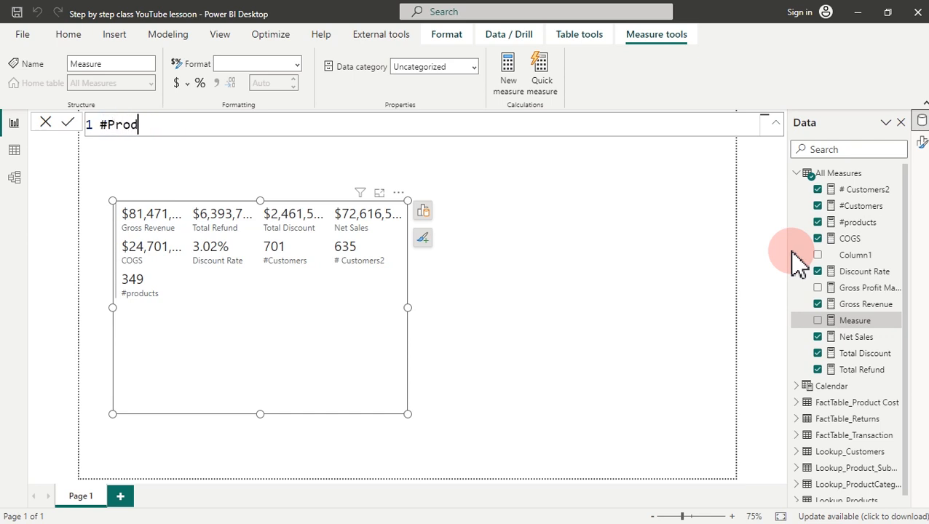
type("ucts 2=dist")
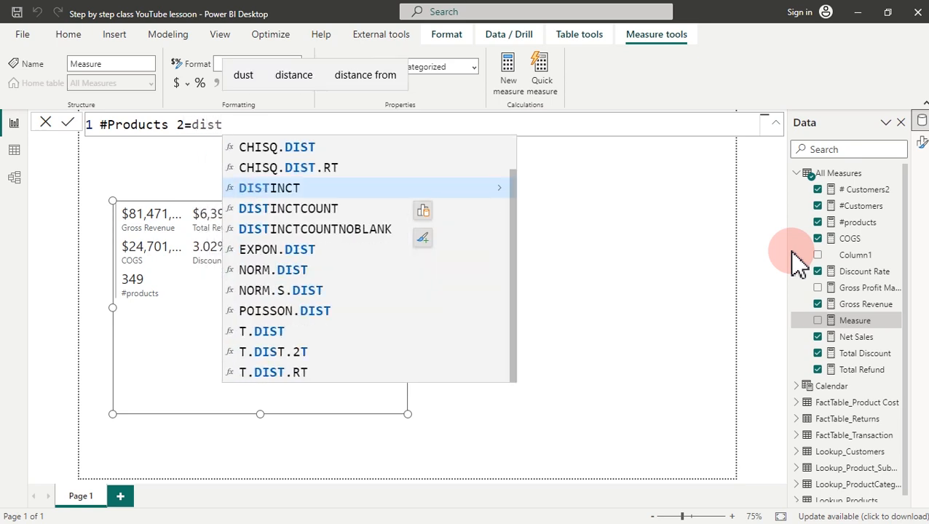
key("Down")
key("Tab")
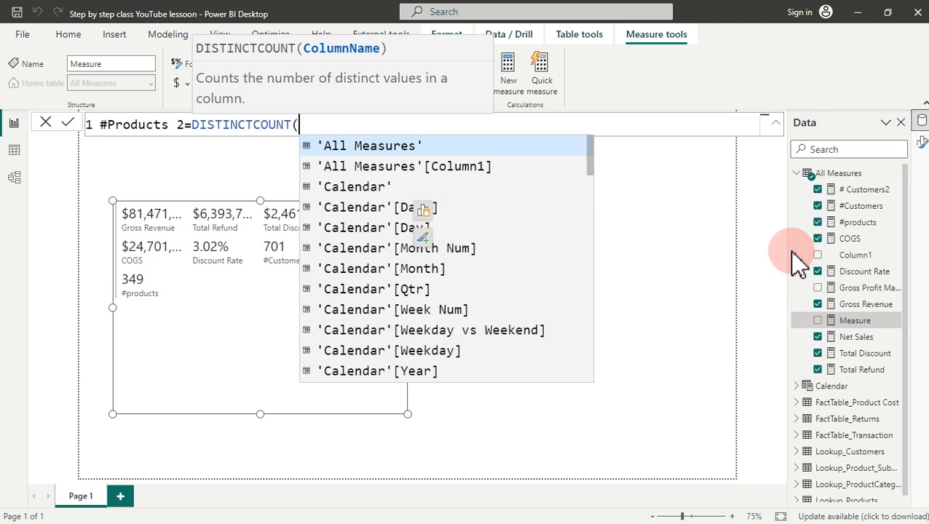
type("pro")
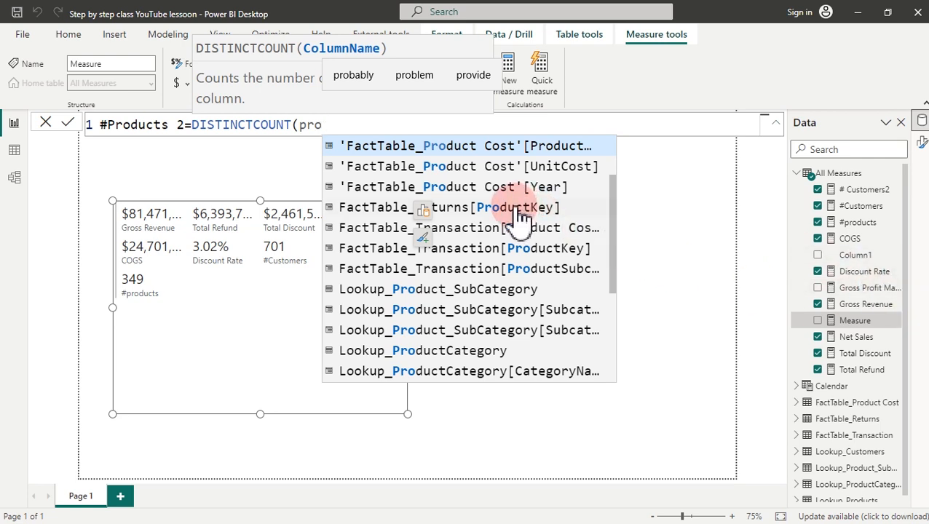
left_click(548, 249)
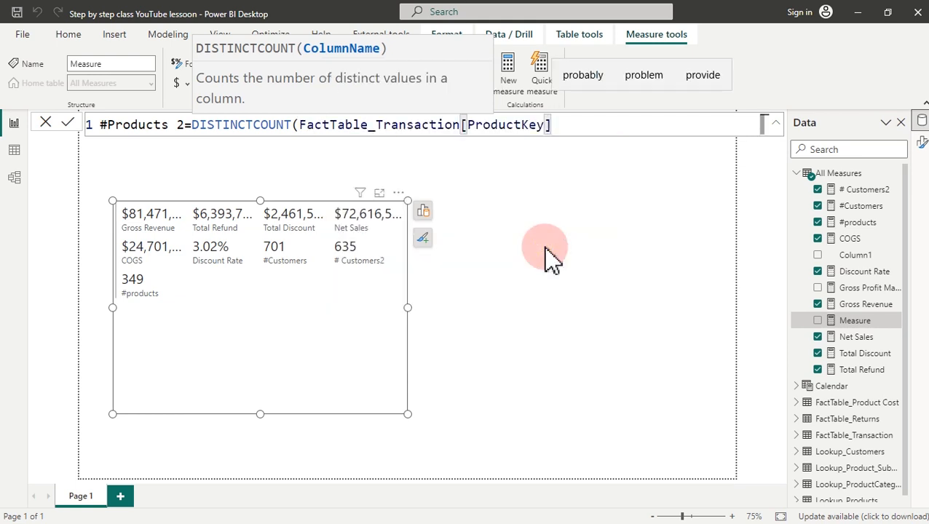
type(")")
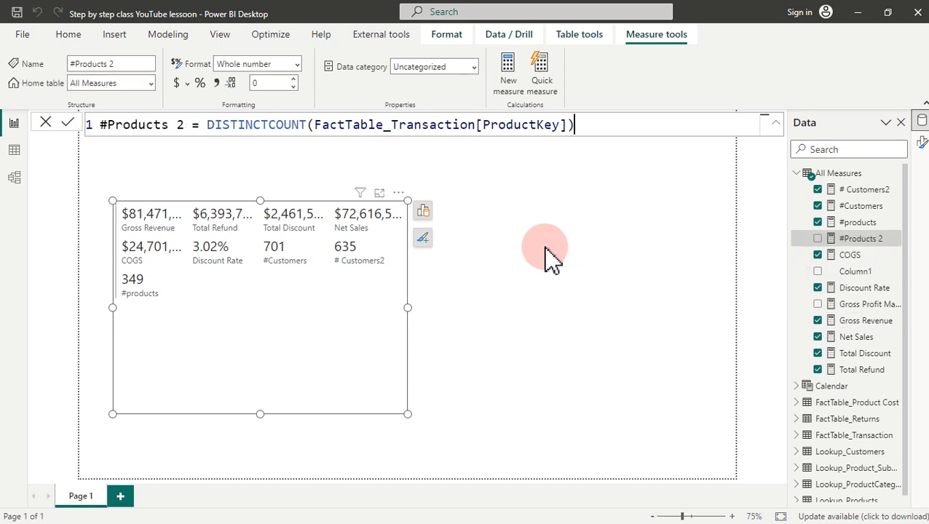
Step: Add #Products 2 to the card and make the card wider so eight values fit in its first row
left_click(818, 239)
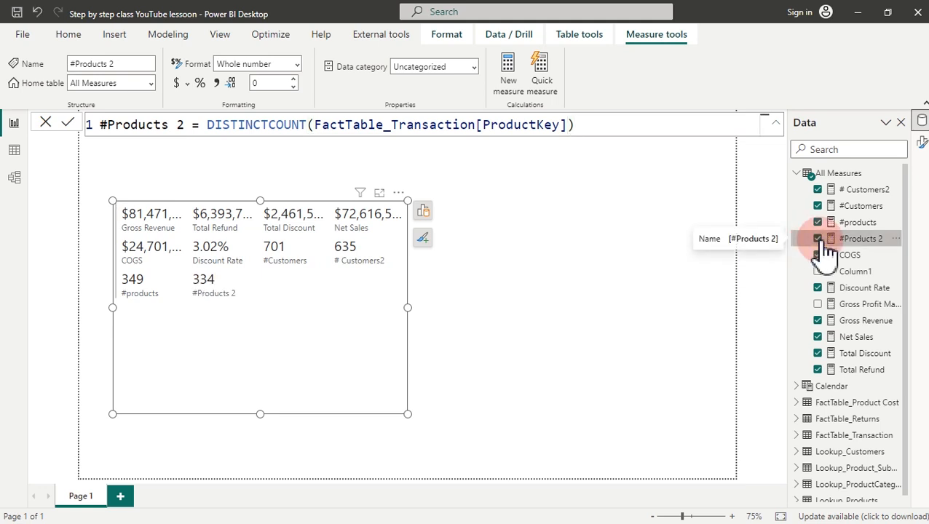
left_click_drag(405, 412, 618, 395)
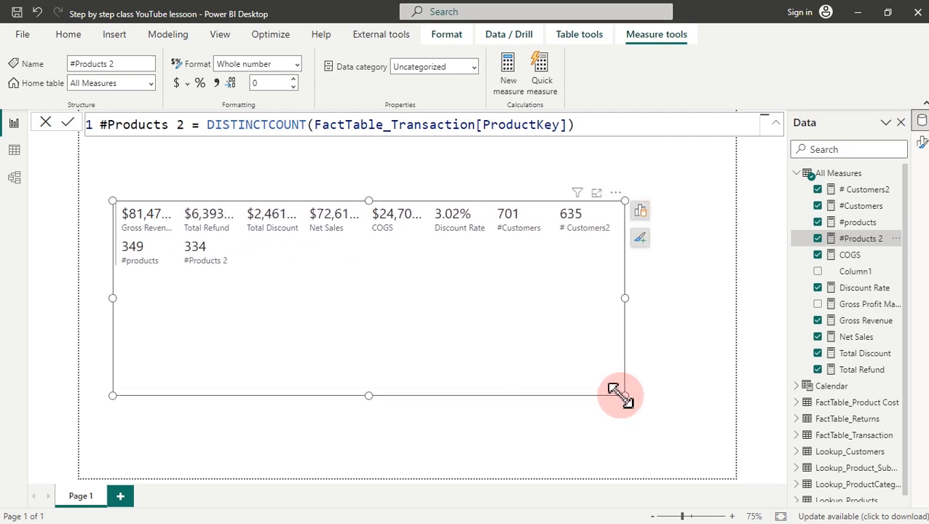
mouse_move(163, 277)
left_mouse_down()
mouse_move(115, 271)
mouse_move(108, 233)
mouse_move(130, 216)
mouse_move(163, 275)
left_mouse_up()
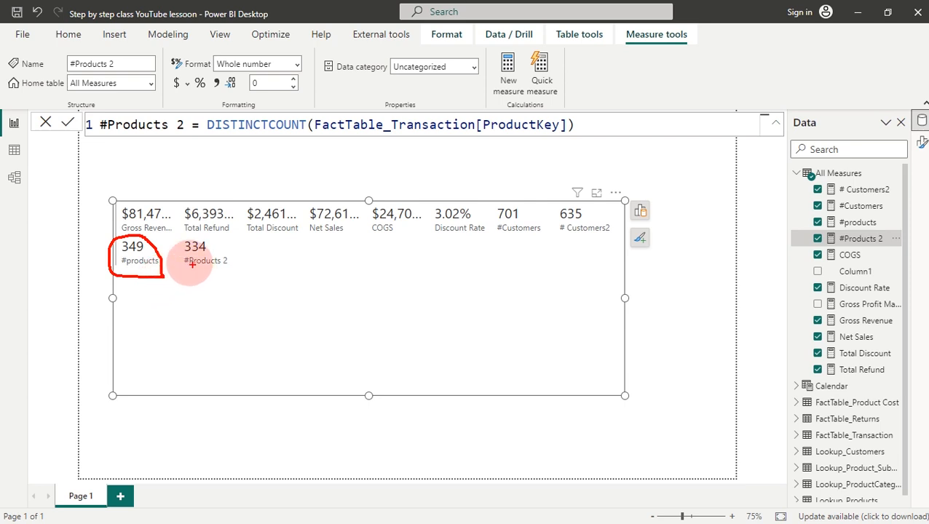
mouse_move(173, 237)
left_mouse_down()
mouse_move(176, 276)
mouse_move(222, 271)
mouse_move(226, 234)
mouse_move(193, 220)
mouse_move(169, 231)
left_mouse_up()
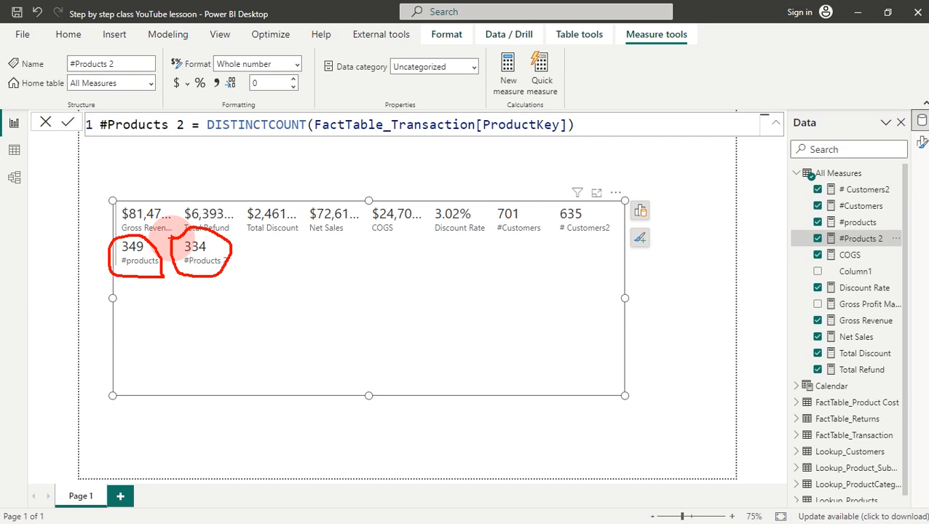
left_click_drag(139, 280, 137, 408)
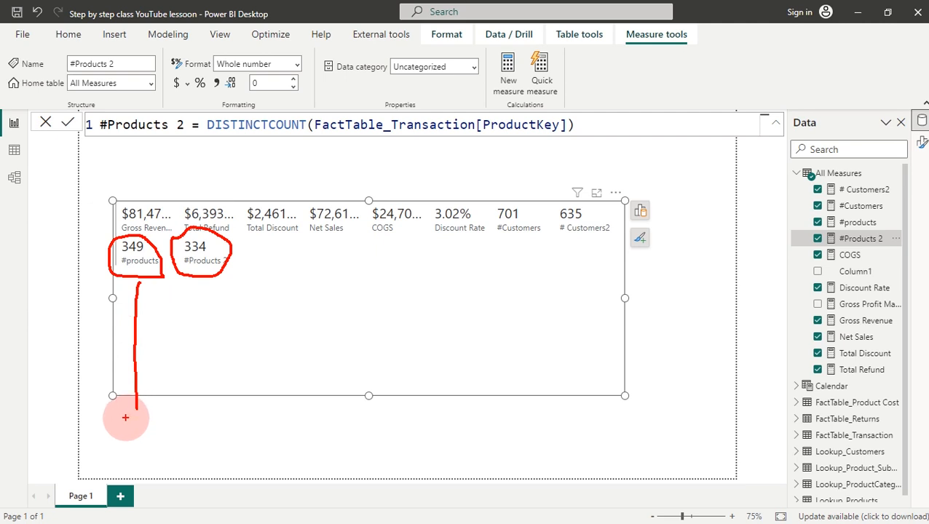
mouse_move(125, 418)
left_mouse_down()
mouse_move(126, 446)
mouse_move(126, 421)
mouse_move(139, 441)
mouse_move(132, 433)
left_mouse_up()
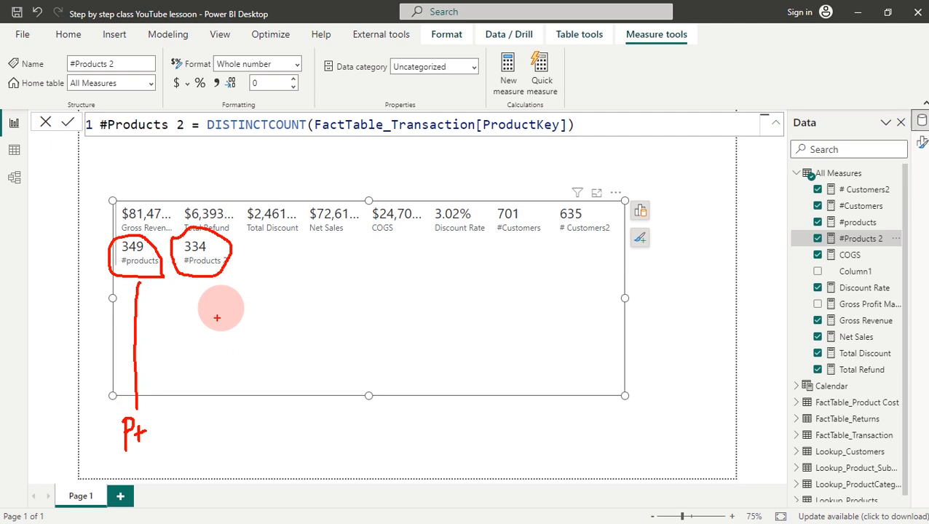
mouse_move(213, 278)
left_mouse_down()
mouse_move(266, 455)
mouse_move(329, 387)
left_mouse_up()
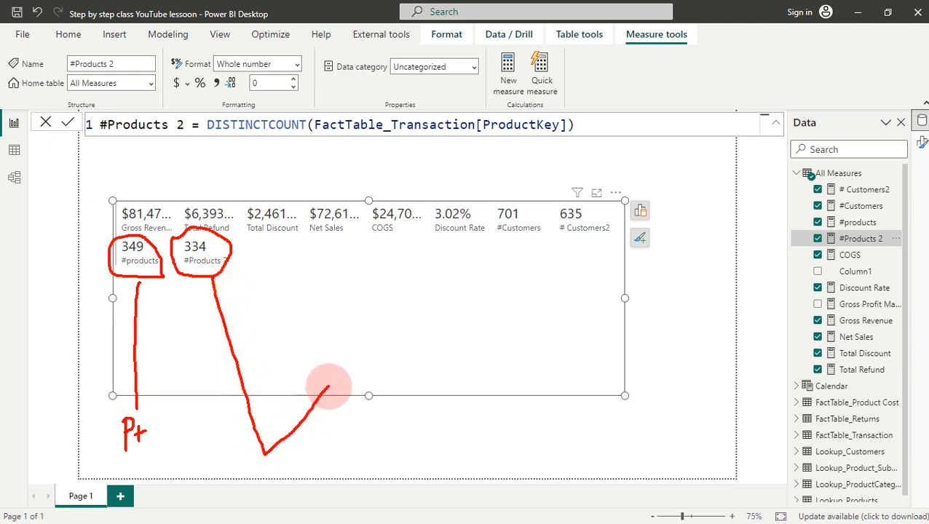
mouse_move(339, 362)
left_mouse_down()
mouse_move(348, 393)
mouse_move(337, 389)
left_mouse_up()
mouse_move(364, 362)
left_mouse_down()
mouse_move(369, 381)
mouse_move(357, 378)
left_mouse_up()
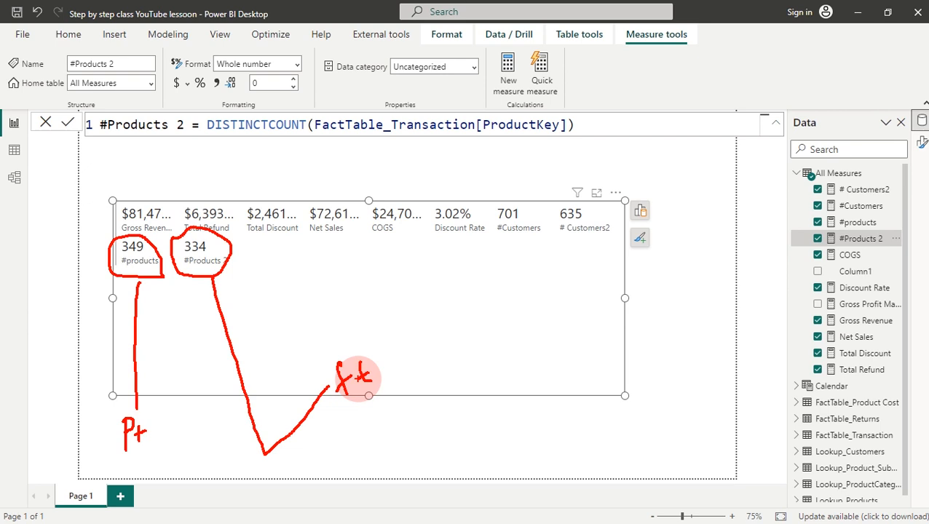
key("Escape")
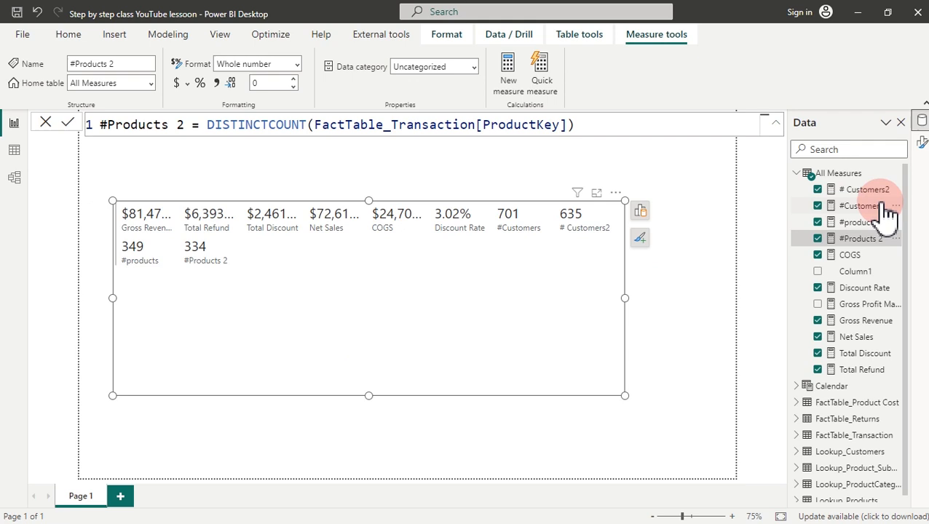
Step: Open the #products measure and replace its COUNTROWS function with DISTINCTCOUNT, keeping the Lookup_Products reference
left_click(866, 222)
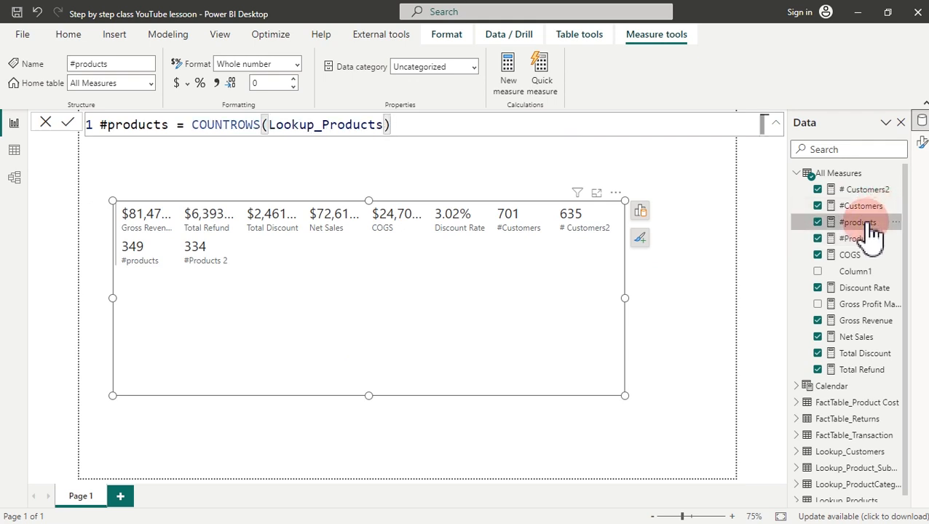
left_click(397, 120)
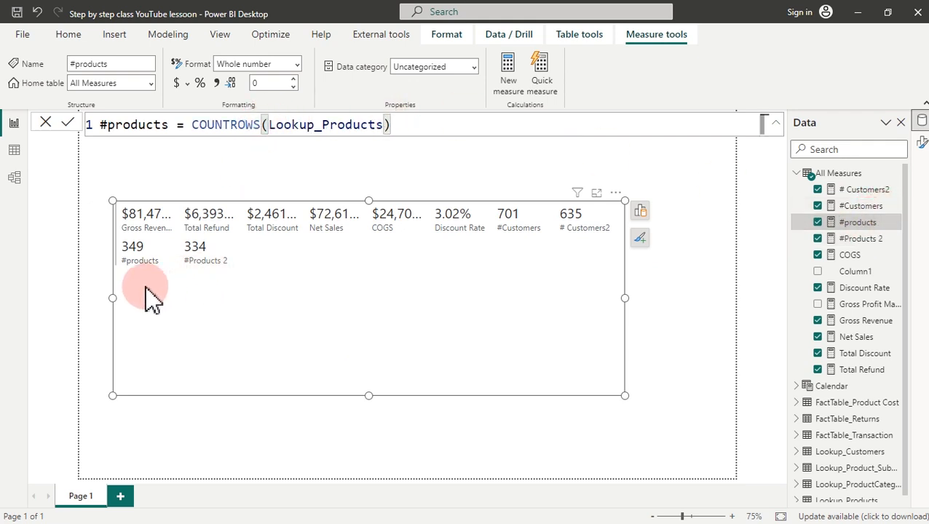
mouse_move(144, 287)
left_mouse_down()
mouse_move(108, 266)
mouse_move(127, 222)
mouse_move(144, 288)
left_mouse_up()
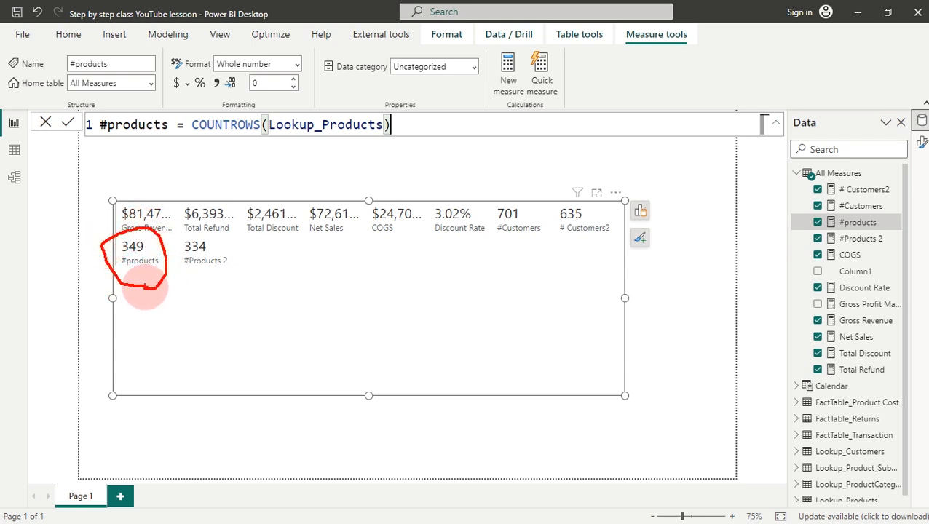
key("Escape")
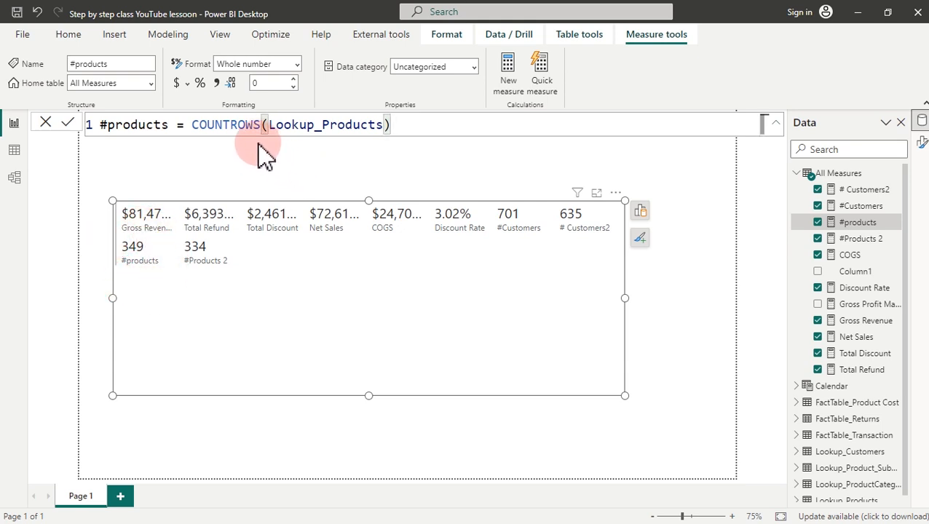
left_click_drag(260, 125, 193, 125)
type("c")
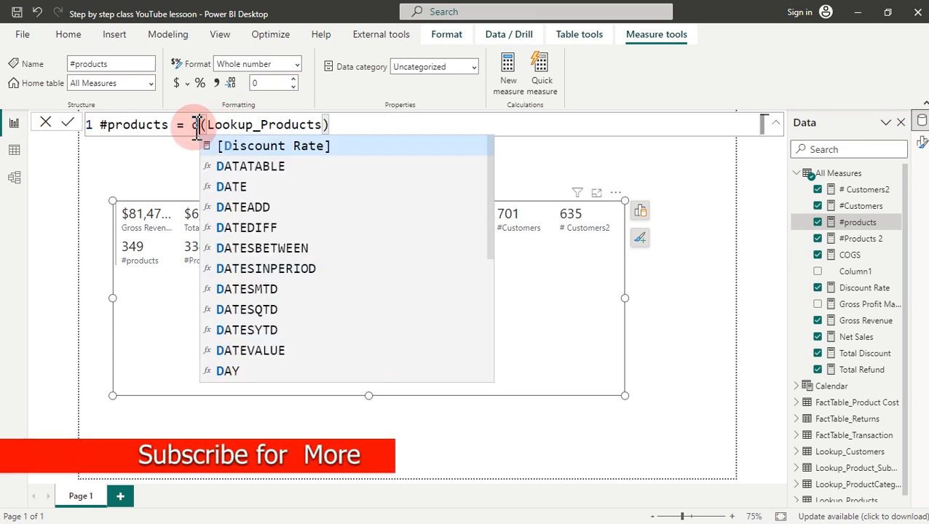
type("ist")
key("Down")
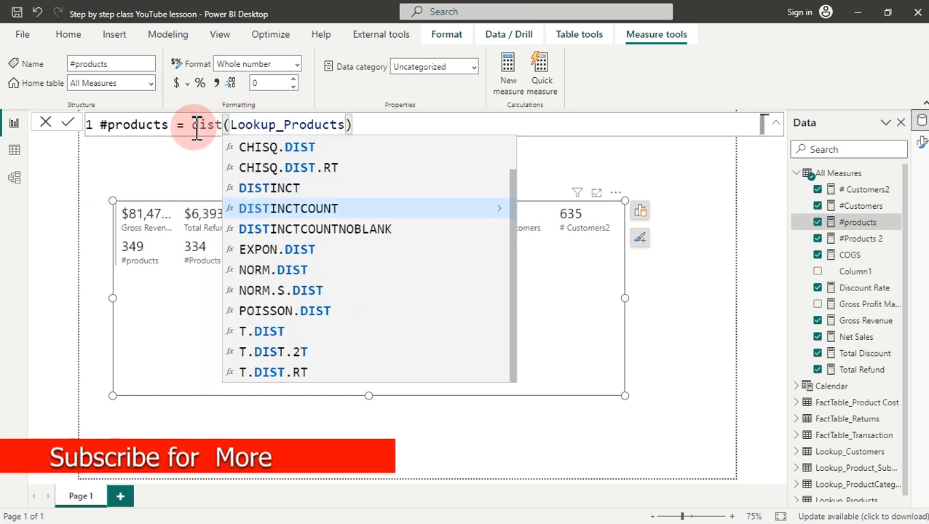
key("Tab")
key("Tab")
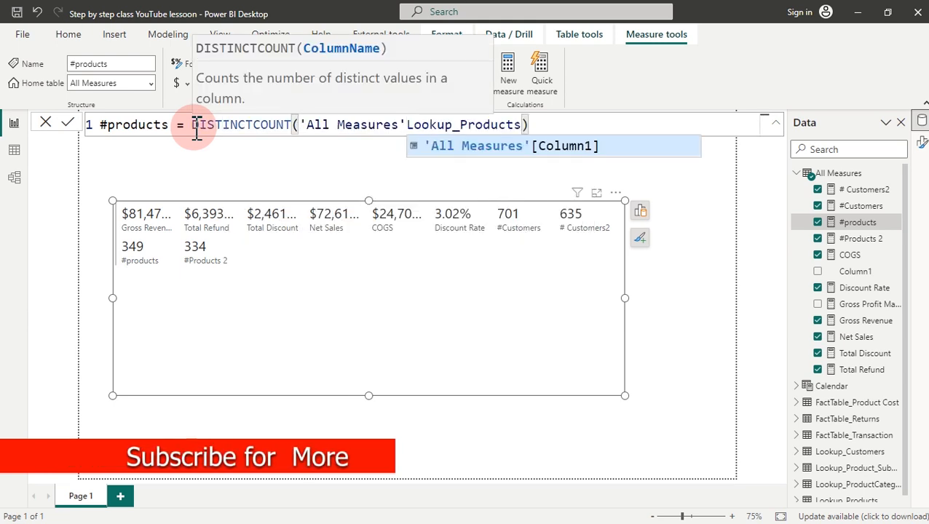
key("BackSpace")
key("BackSpace")
key("BackSpace")
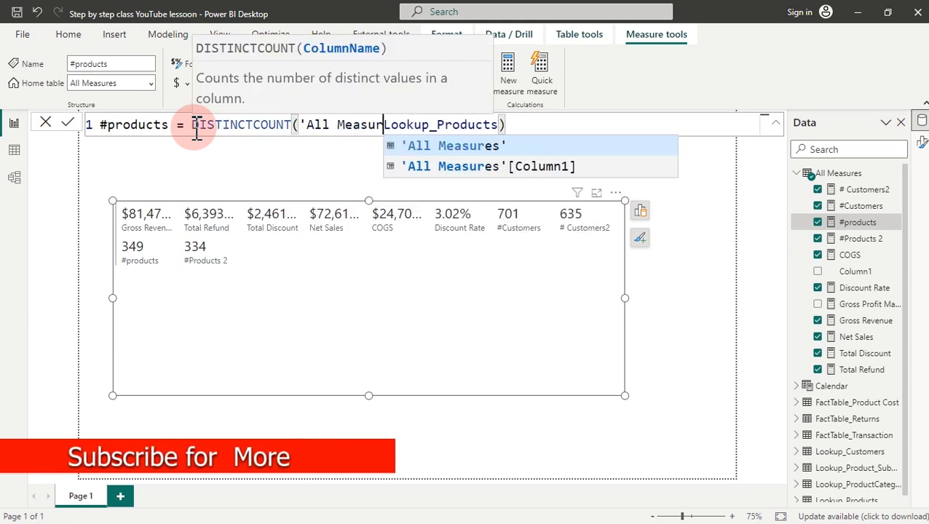
key("BackSpace")
key("BackSpace")
key("BackSpace")
key("BackSpace")
key("BackSpace")
key("BackSpace")
key("BackSpace")
key("BackSpace")
key("BackSpace")
key("BackSpace")
key("BackSpace")
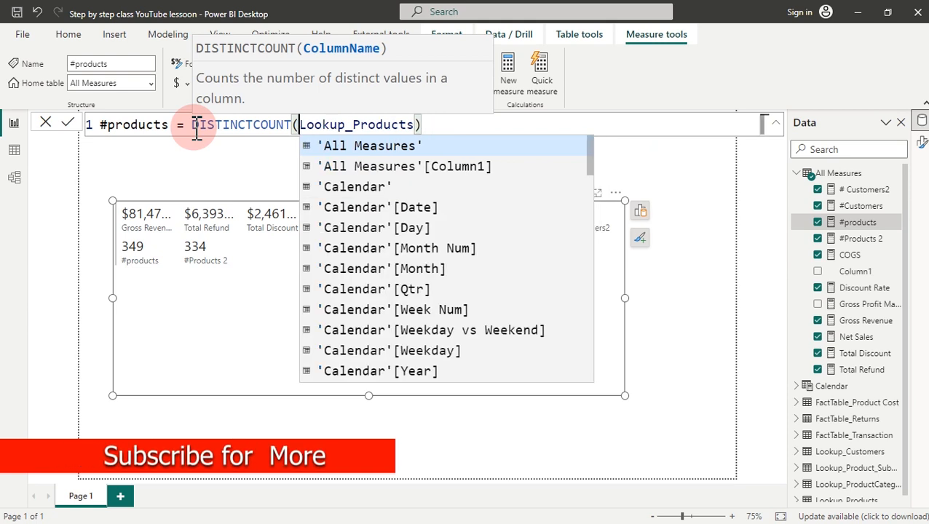
Step: Replace the table argument of DISTINCTCOUNT in #products with Lookup_Products[ProductKey], close the formula and commit it
left_click(443, 129)
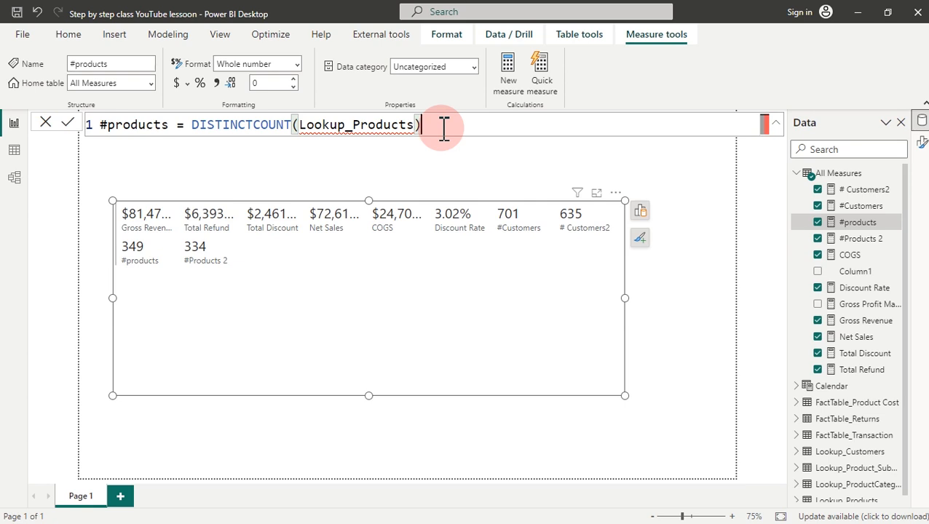
key("BackSpace")
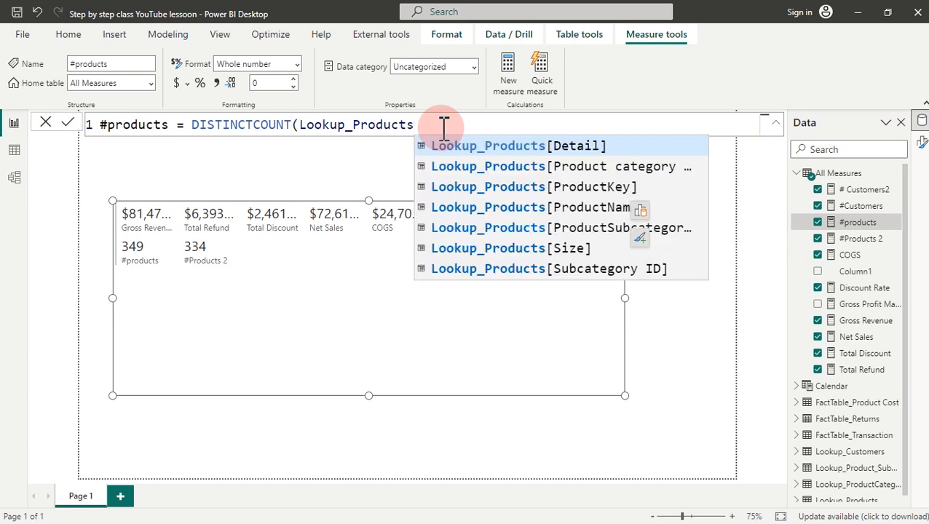
key("BackSpace")
key("BackSpace")
key("BackSpace")
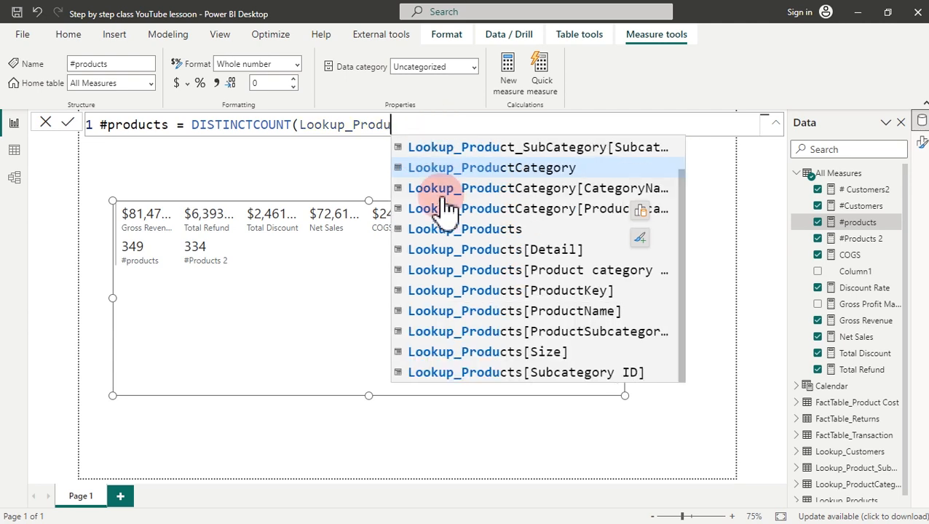
left_click(458, 229)
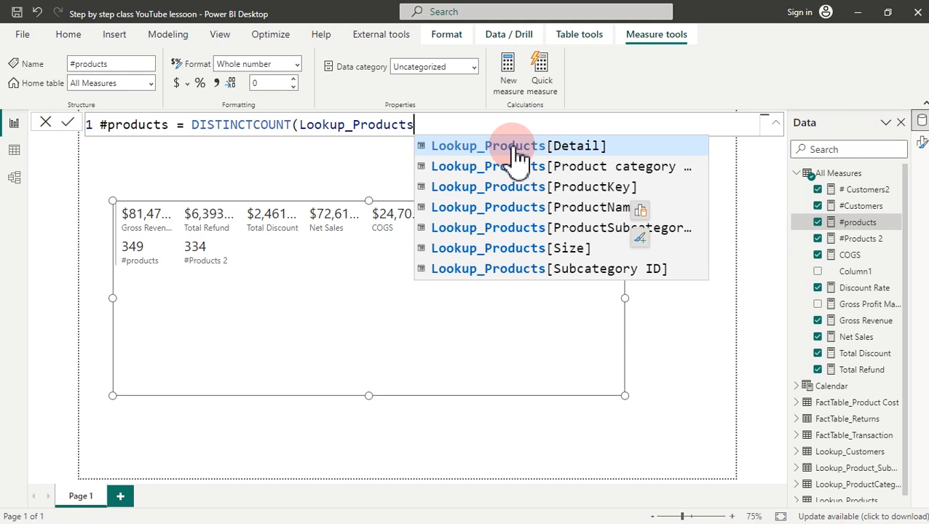
type(")")
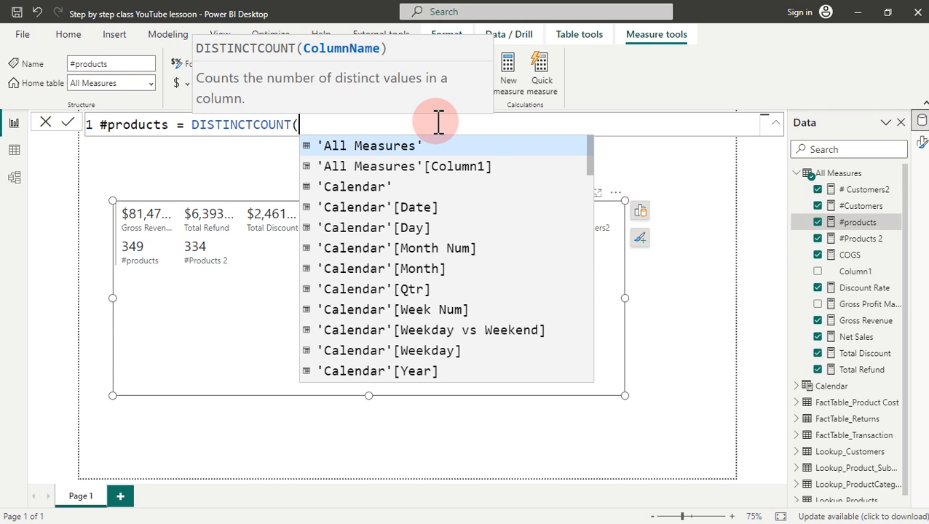
type("pro")
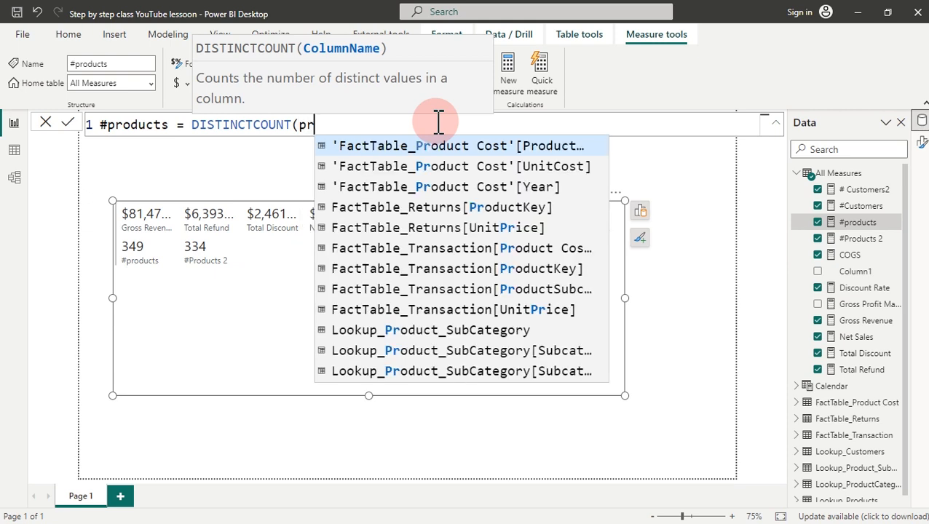
type("duct")
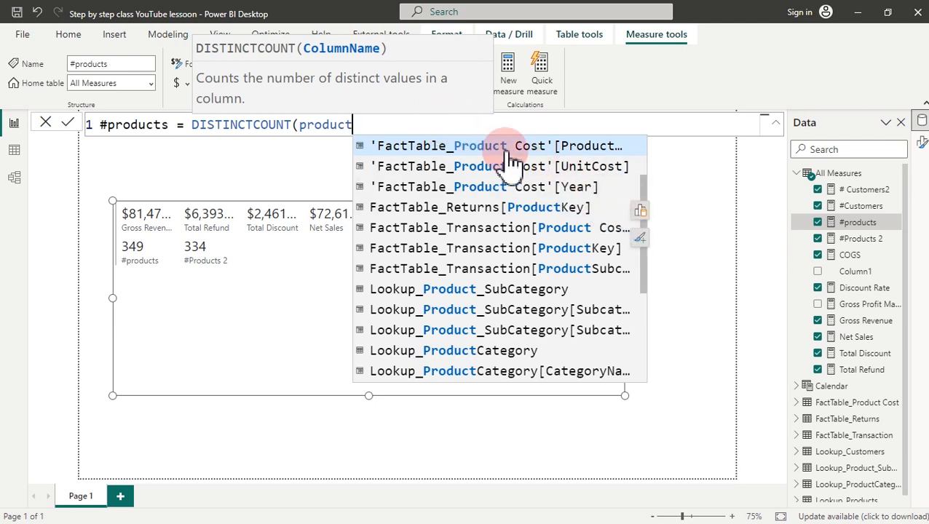
left_click_drag(635, 213, 647, 284)
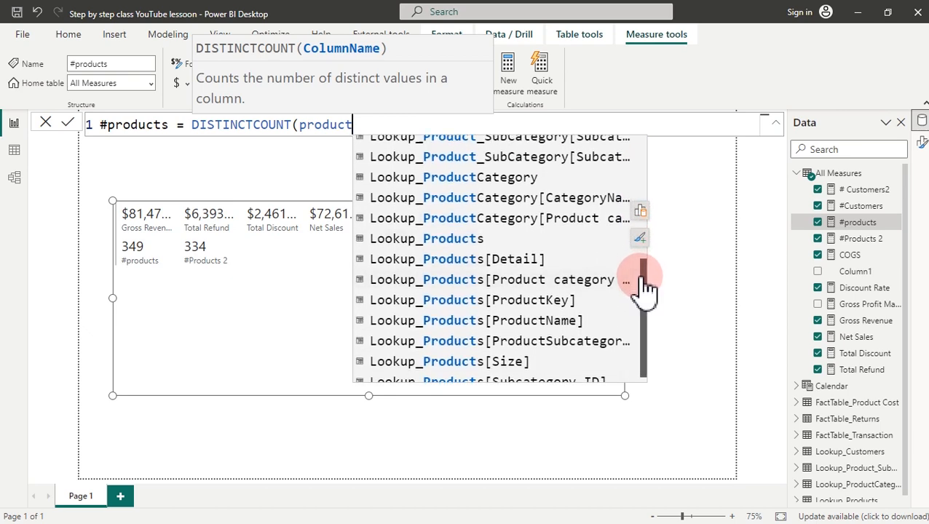
left_click(434, 307)
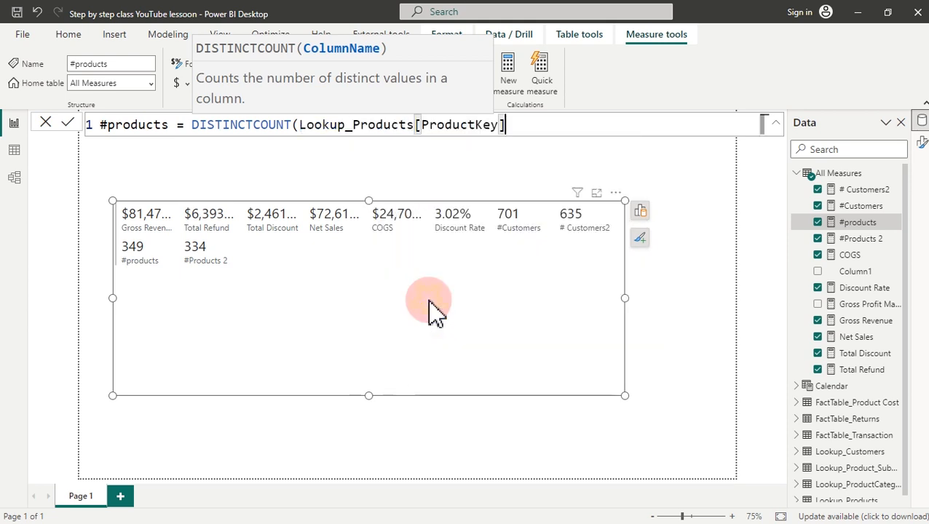
type(")")
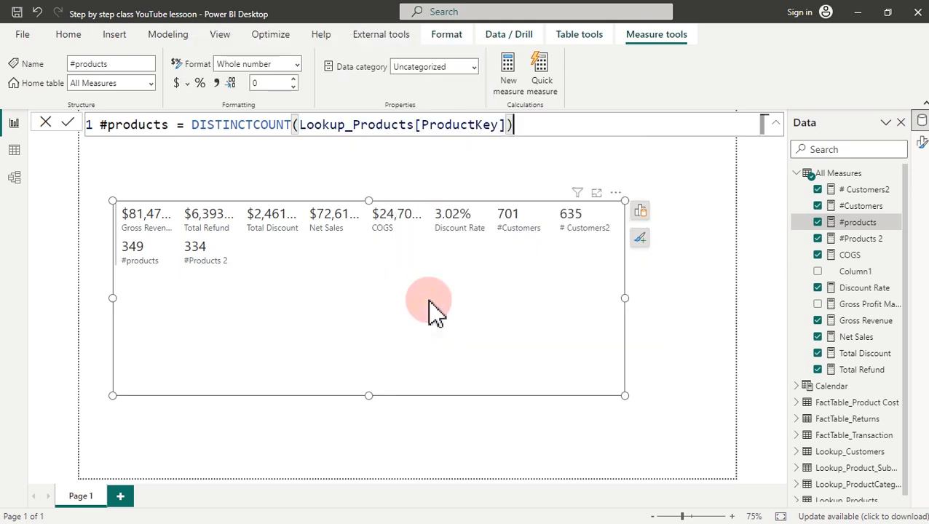
key("Return")
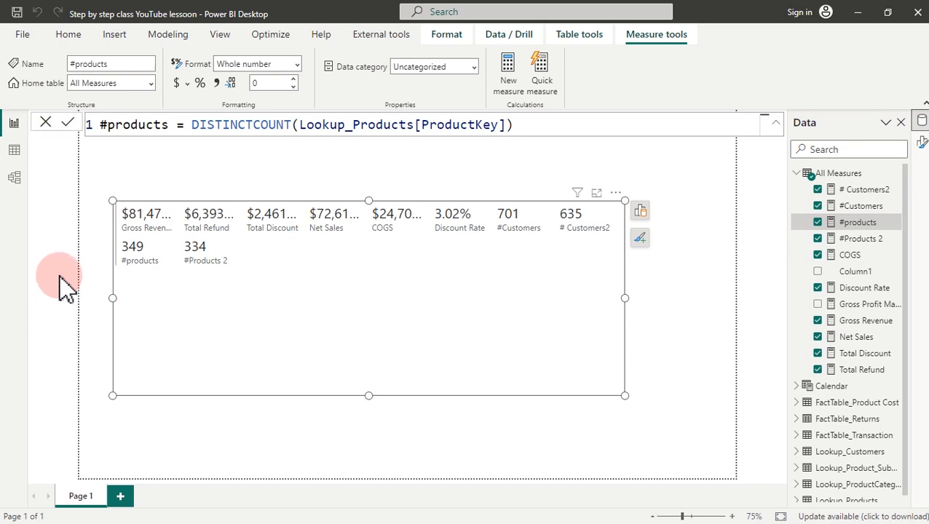
Step: Examine the rows of FactTable_Transaction in the Table view, comparing the SalesDetailsKey, SalesHeaderKey and SalesOrderNumber columns
left_click(15, 151)
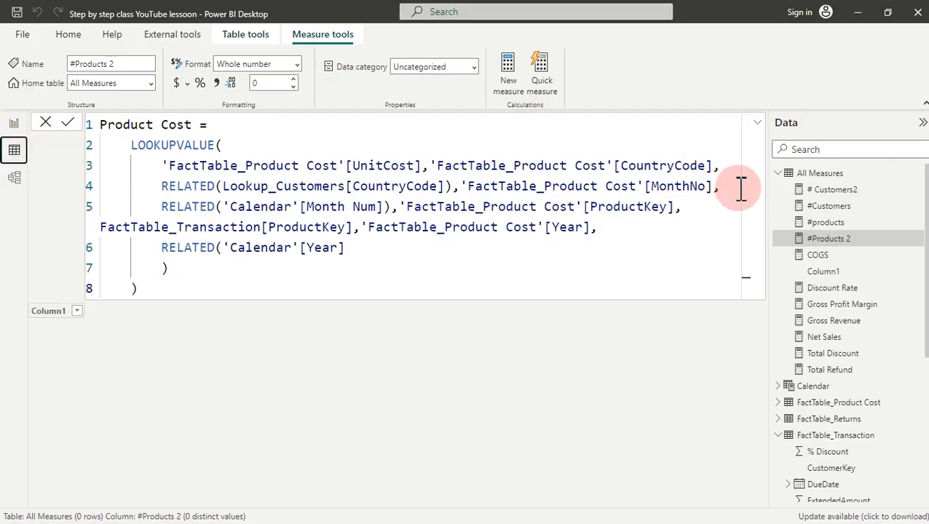
left_click(778, 175)
left_click(829, 305)
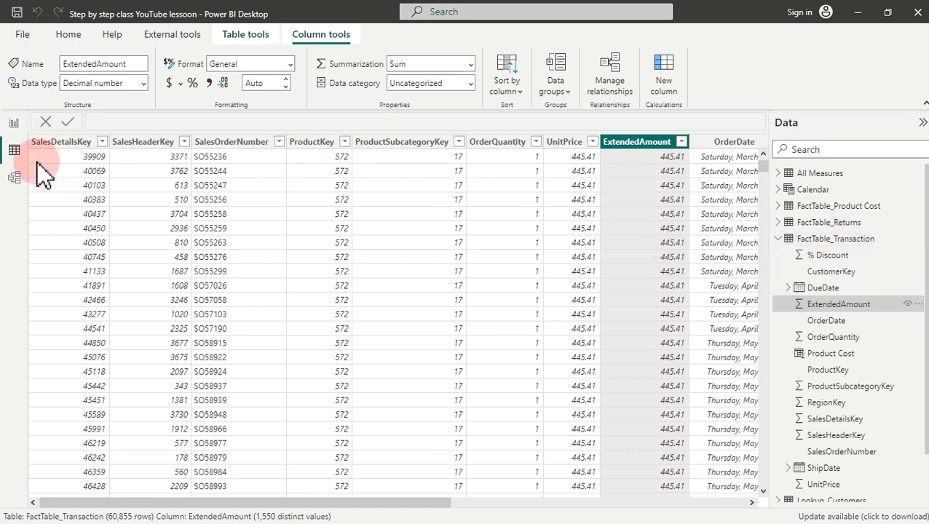
mouse_move(36, 160)
left_mouse_down()
mouse_move(83, 157)
mouse_move(61, 174)
mouse_move(70, 185)
left_mouse_up()
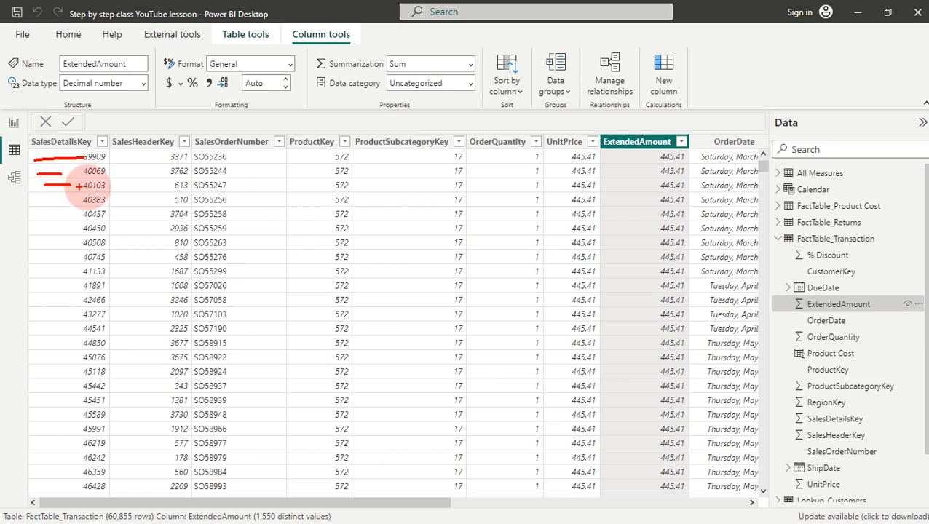
mouse_move(188, 194)
left_mouse_down()
mouse_move(166, 208)
mouse_move(182, 215)
left_mouse_up()
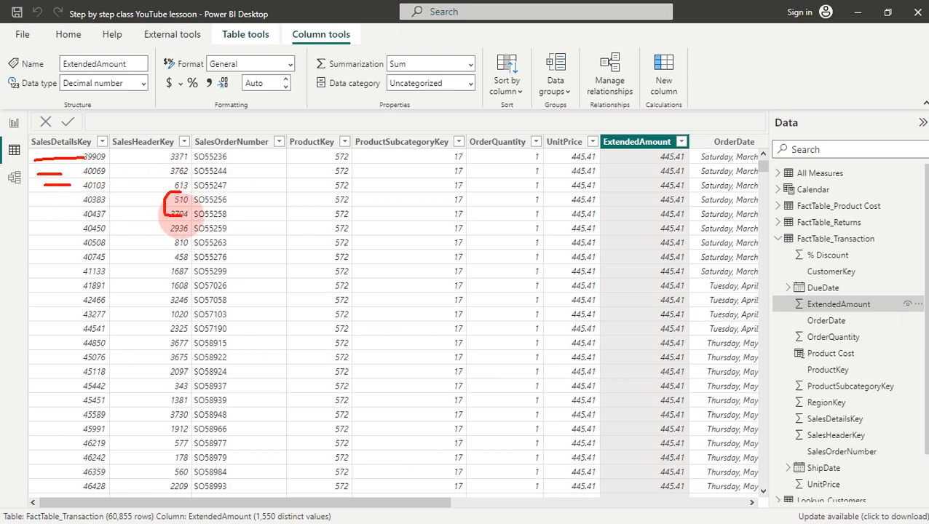
mouse_move(195, 199)
left_mouse_down()
mouse_move(196, 212)
mouse_move(205, 204)
mouse_move(216, 218)
left_mouse_up()
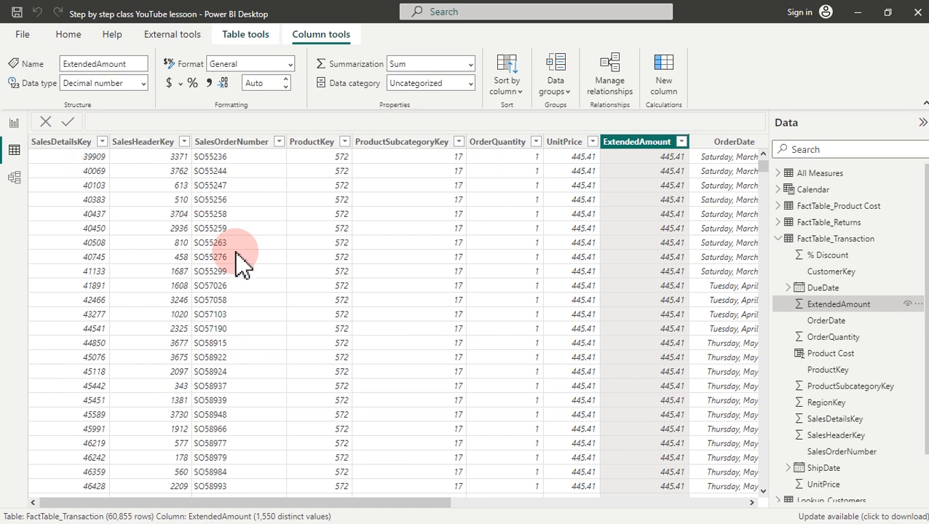
Step: Return to the report canvas and create a new measure named #Transaction in the All Measures table
left_click(15, 125)
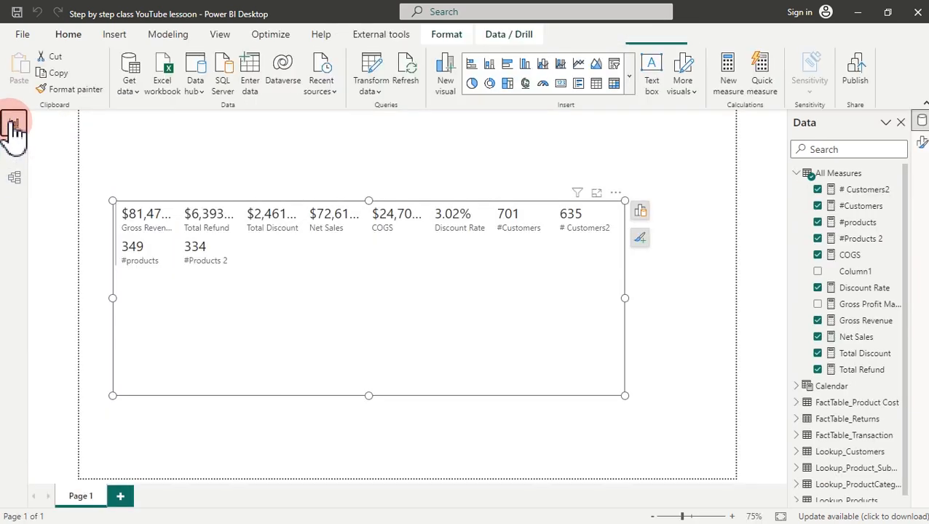
left_click(863, 223)
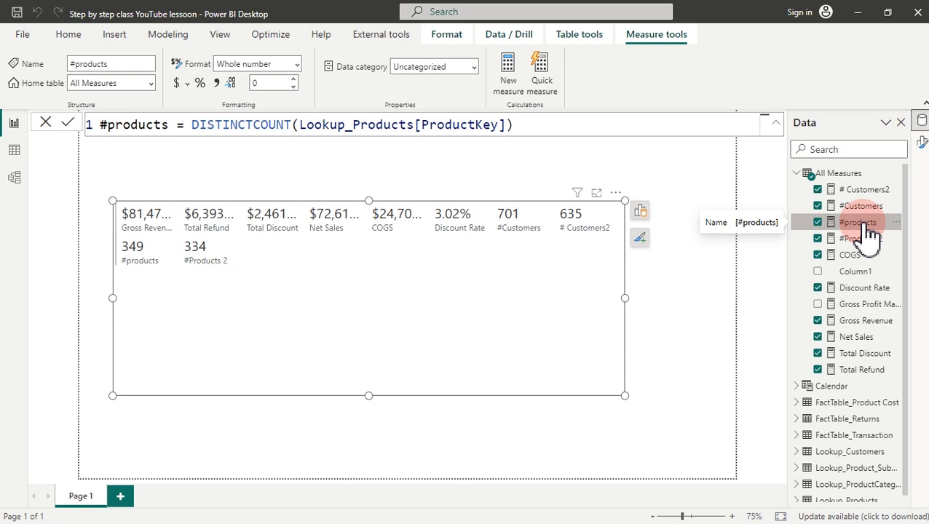
right_click(867, 232)
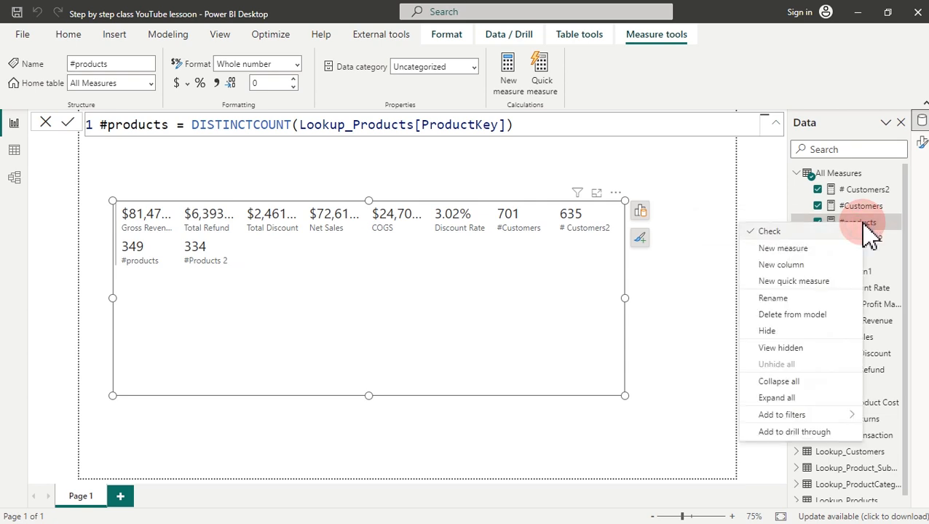
left_click(798, 249)
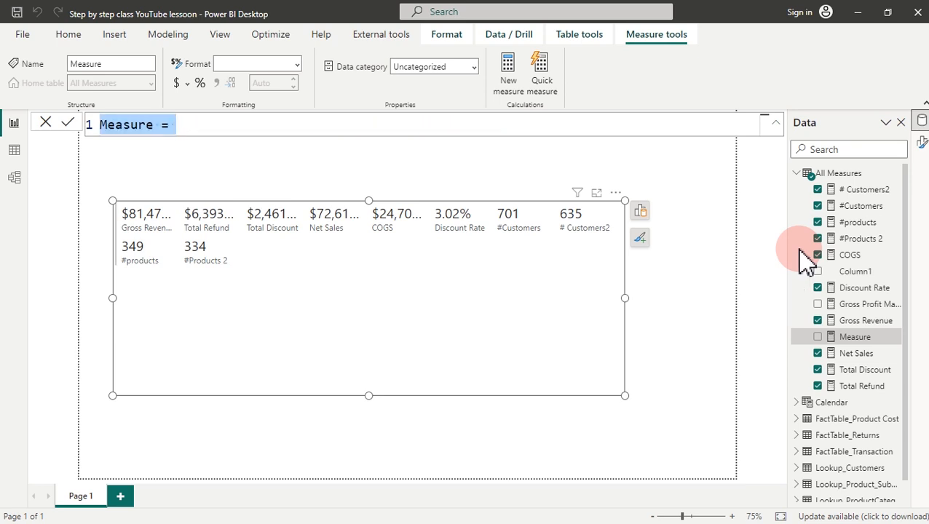
type("#Tran")
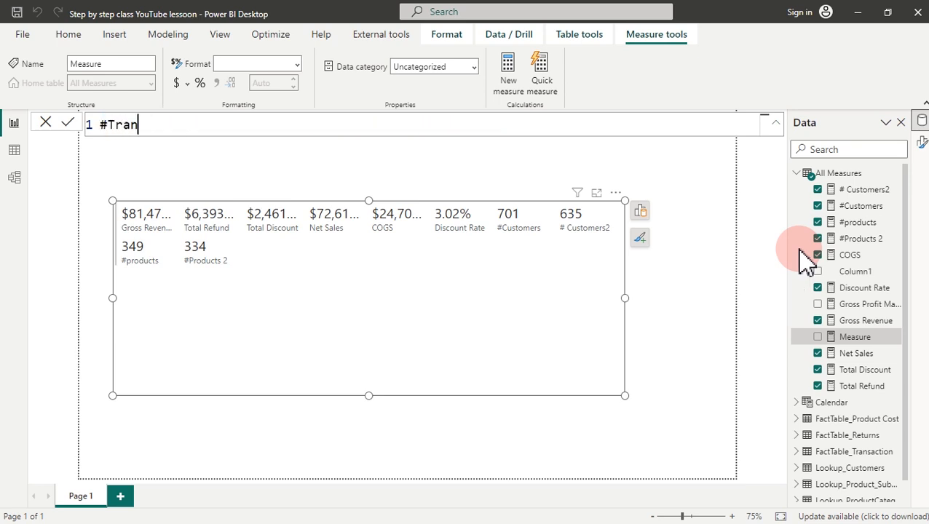
type("saction=")
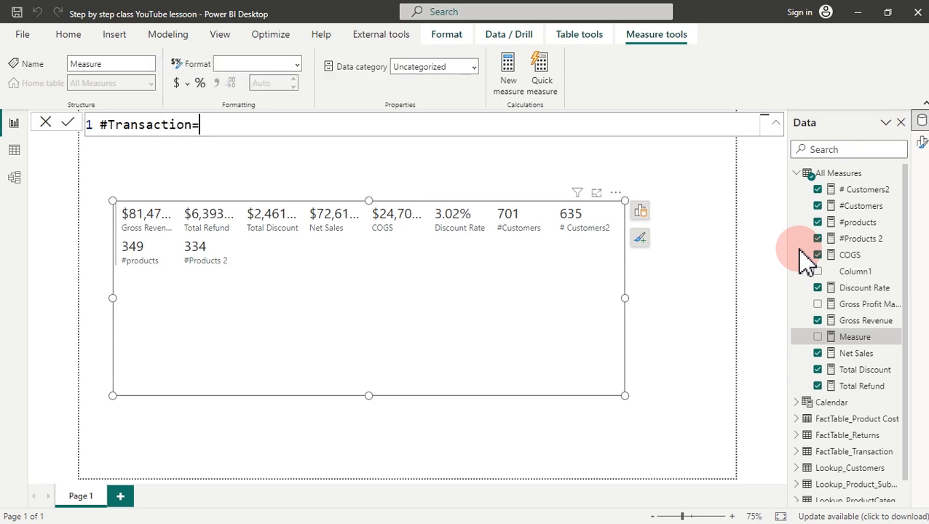
Step: Define #Transaction as COUNTROWS(FactTable_Transaction) and commit the formula
type("cou")
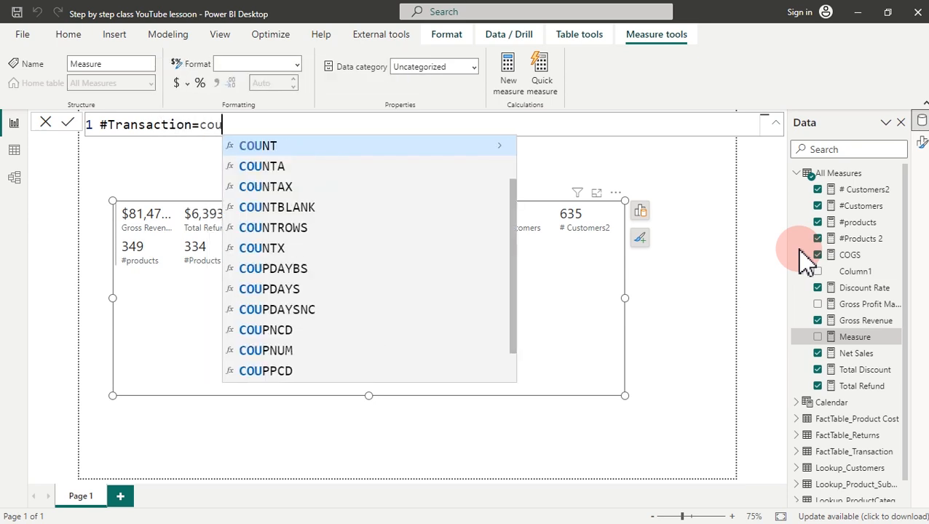
type("ntr")
key("Tab")
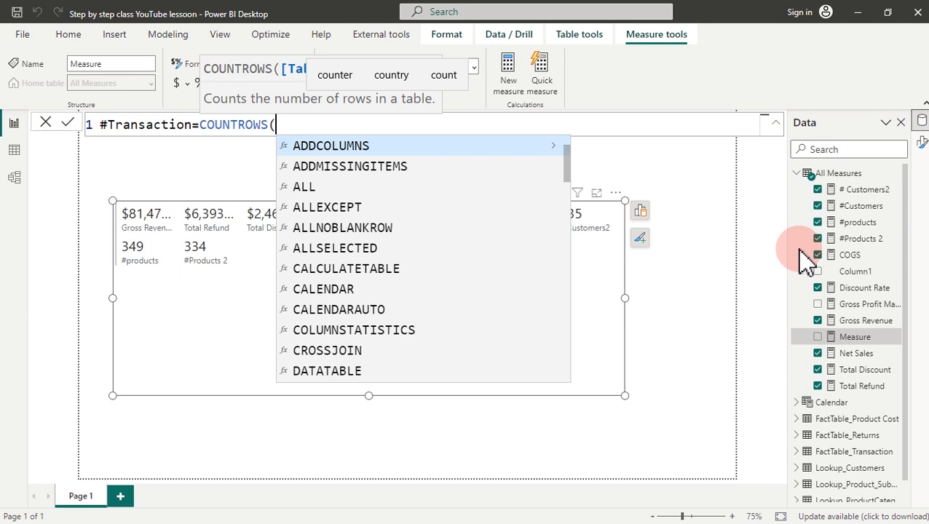
type("fac")
key("Down")
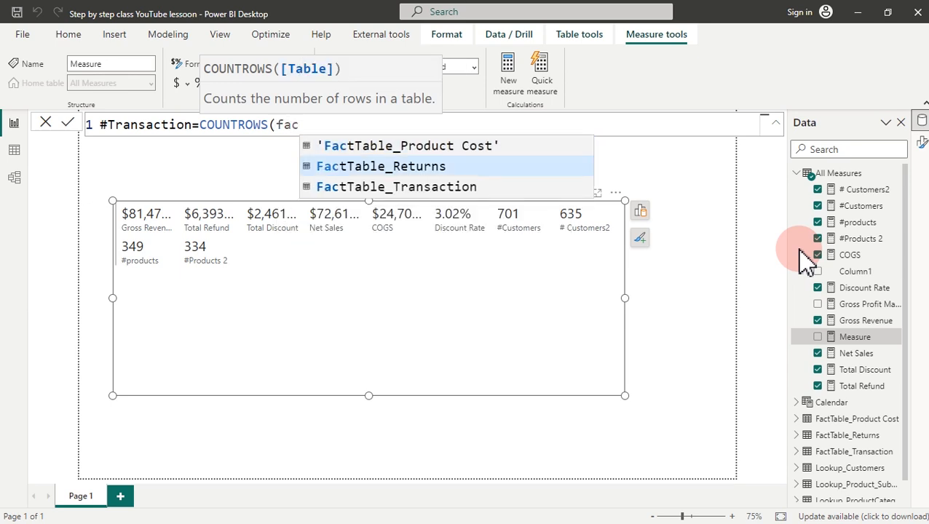
key("Down")
key("Tab")
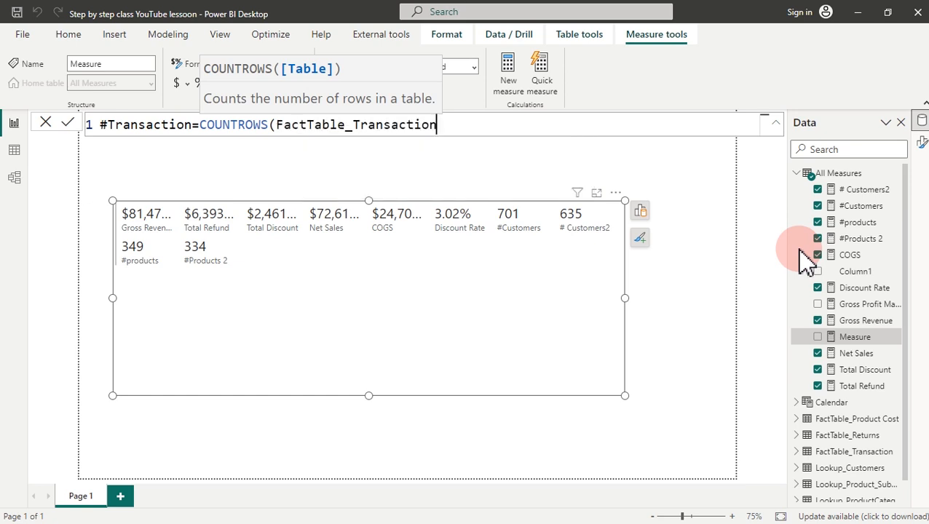
type(")")
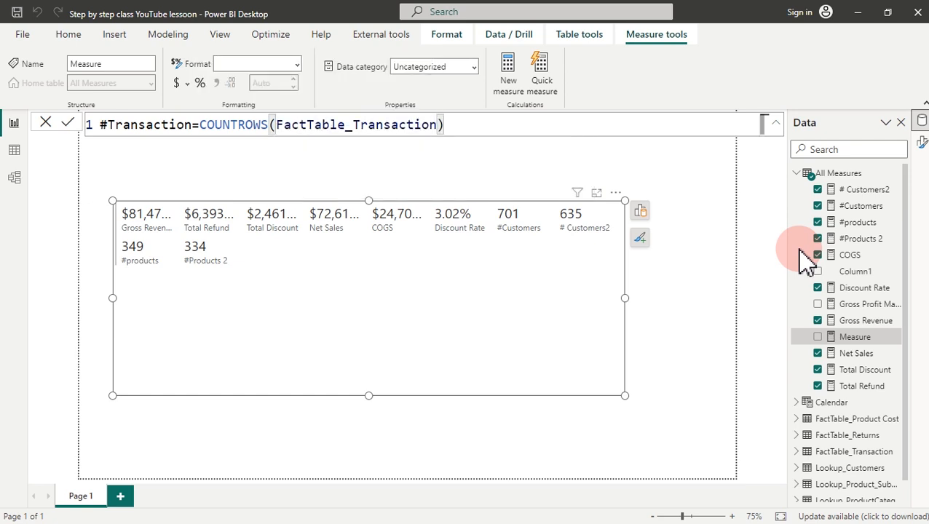
key("Return")
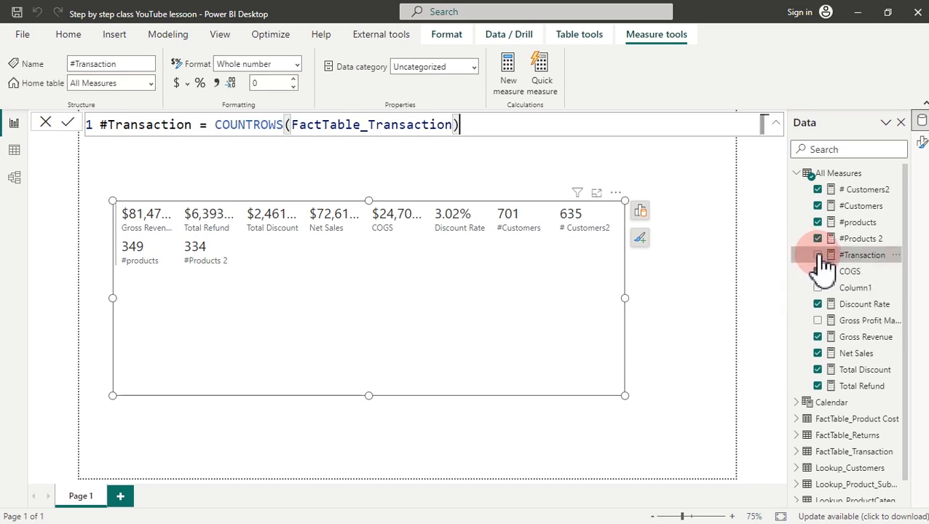
Step: Add #Transaction to the card and format the measure with a thousands separator
left_click(819, 256)
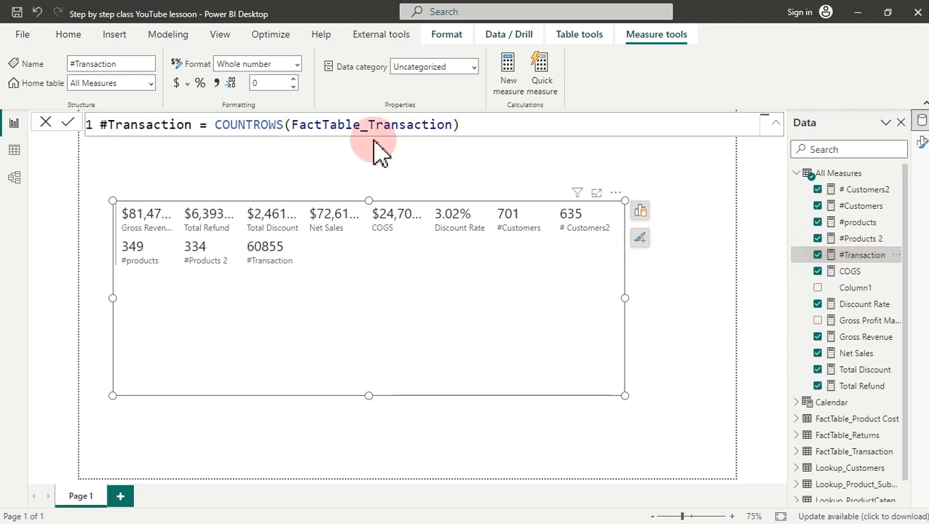
left_click(220, 81)
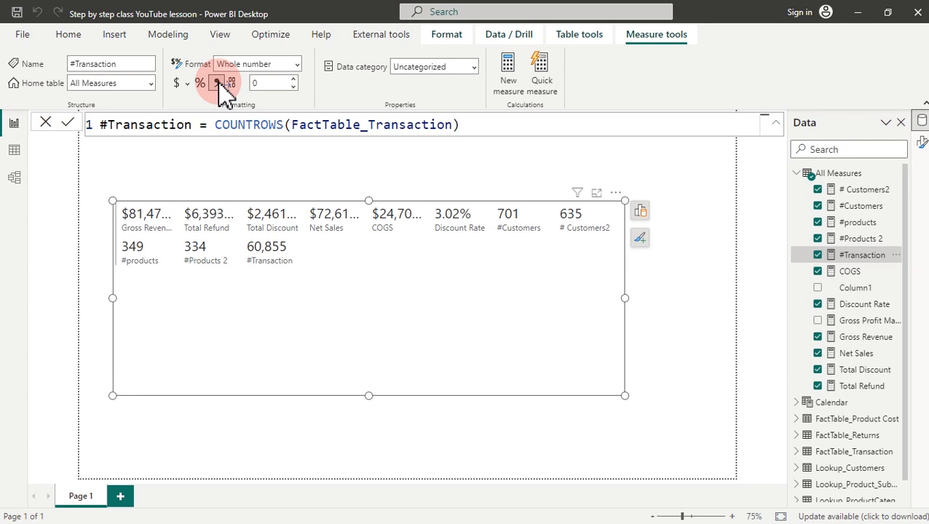
Step: Examine the FactTable_Transaction and Calendar tables in the Table view, including the list of years in Calendar's Year column
left_click(14, 150)
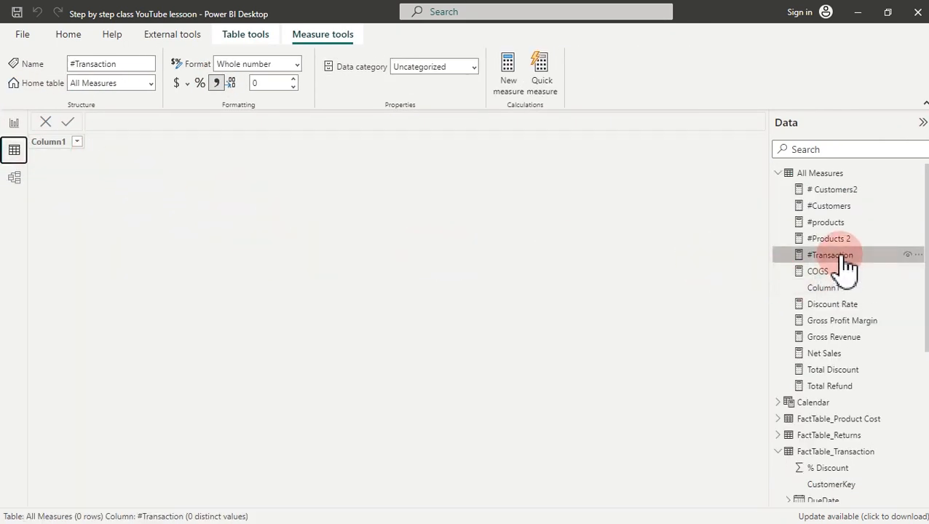
left_click(841, 470)
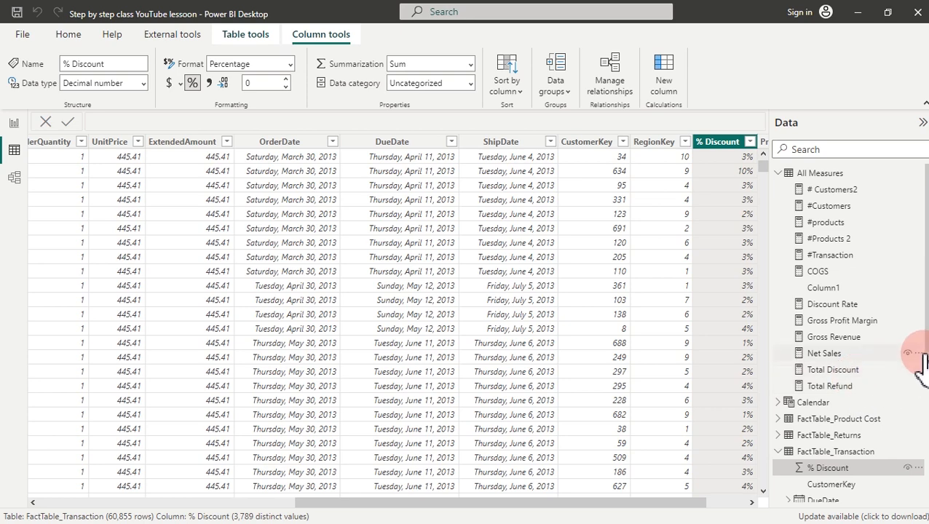
left_click(821, 405)
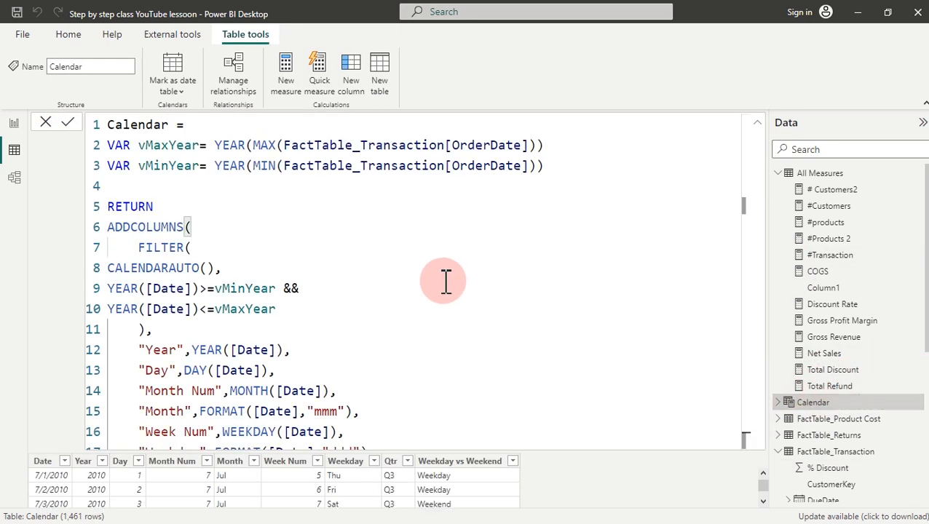
left_click(758, 125)
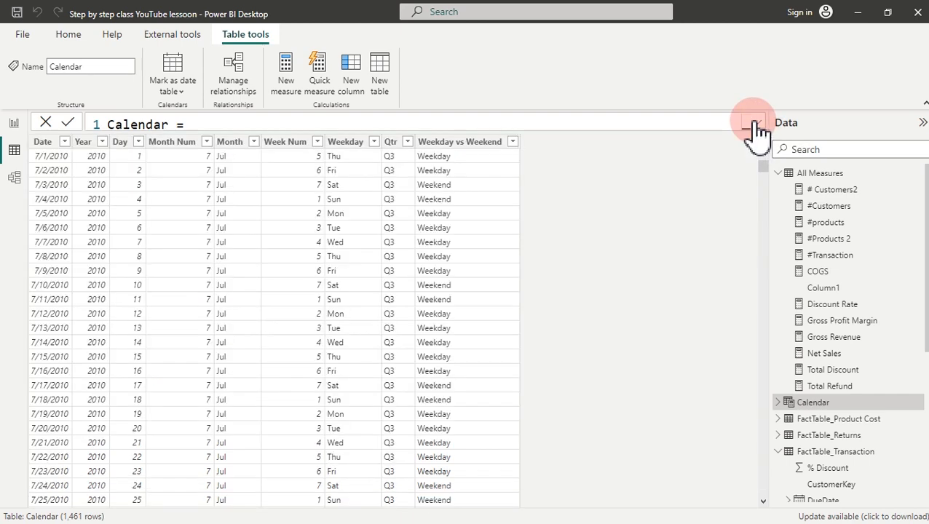
left_click(102, 144)
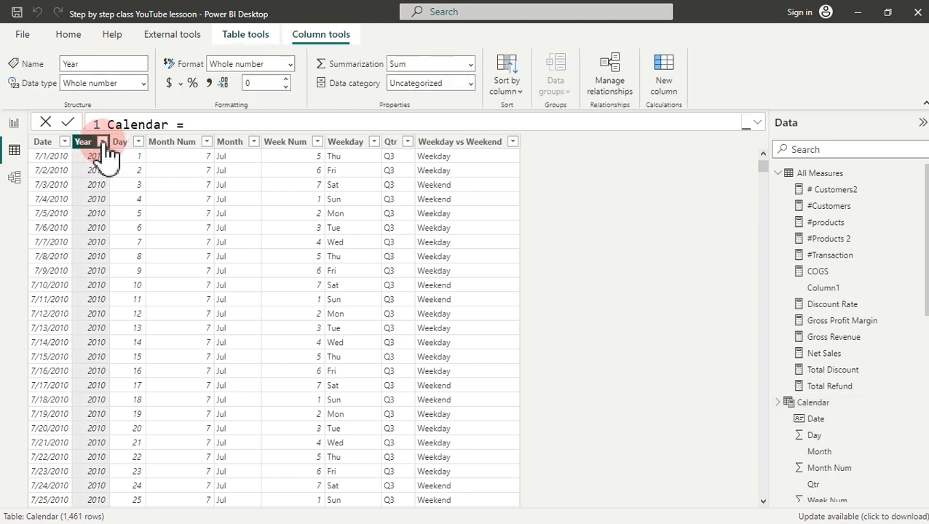
left_click(103, 142)
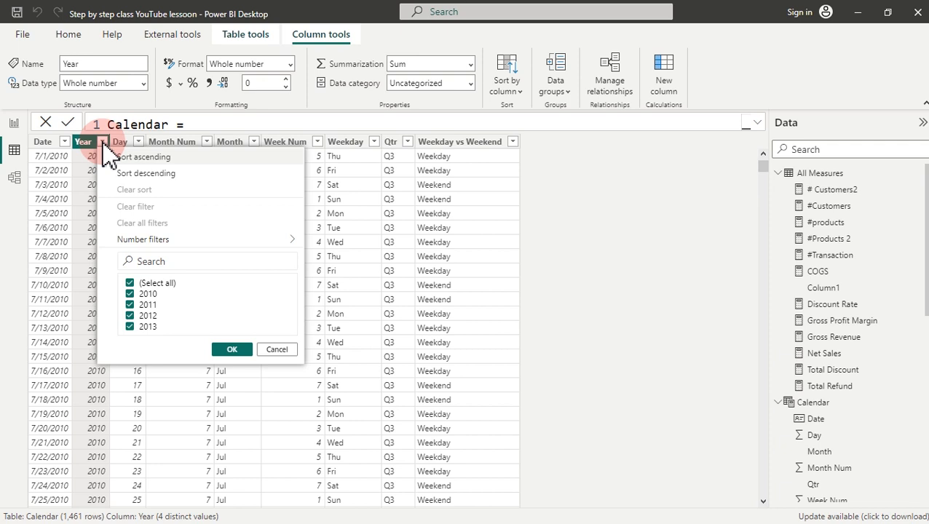
left_click(14, 125)
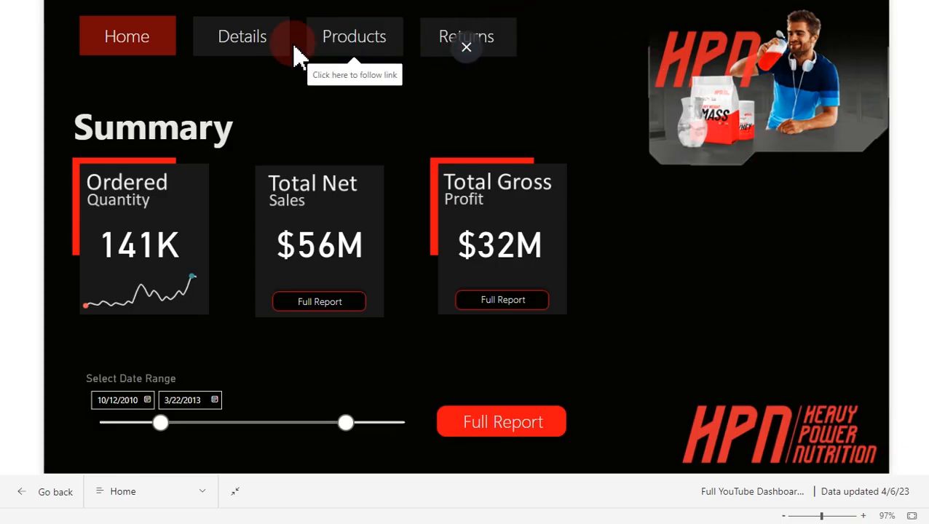
Step: In the finished HPN dashboard, view Transaction Details and Return Analysis, setting Top-N to 5 and comparing high returns by product and customer
left_click(268, 51)
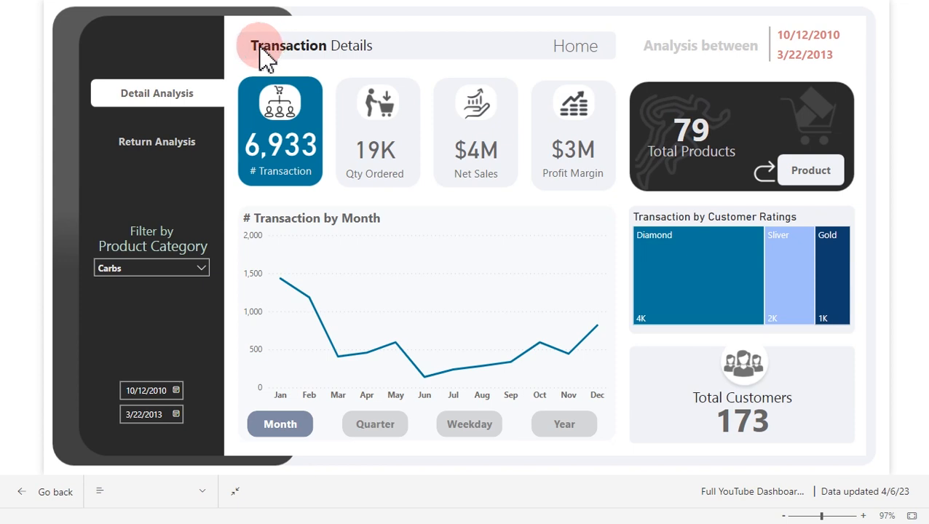
left_click(183, 144)
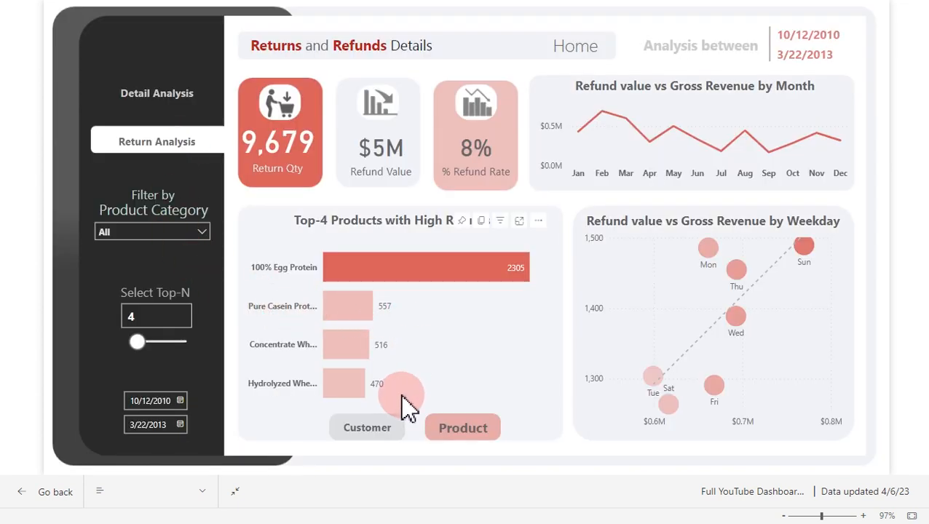
left_click(460, 430)
left_click_drag(137, 341, 149, 358)
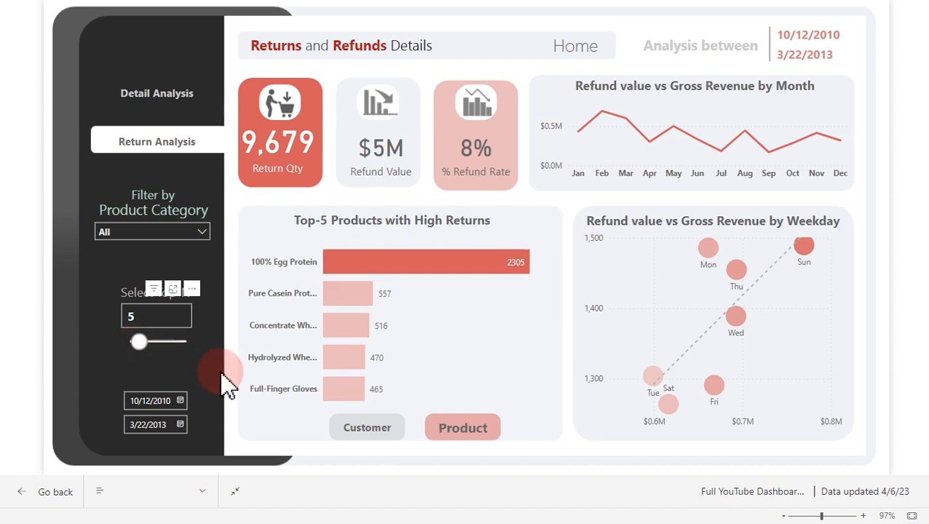
left_click(366, 433)
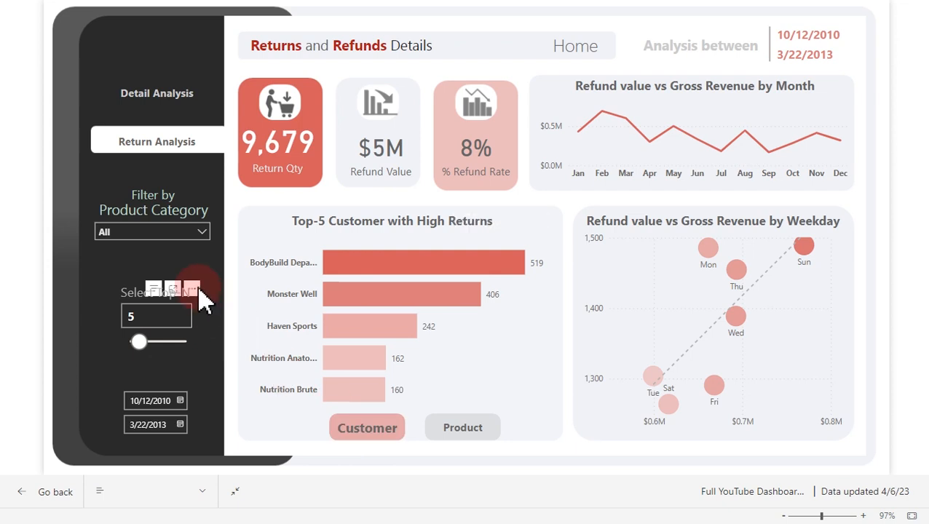
Step: Filter the Return Analysis page to the Carbs product category and close the category list
left_click(182, 233)
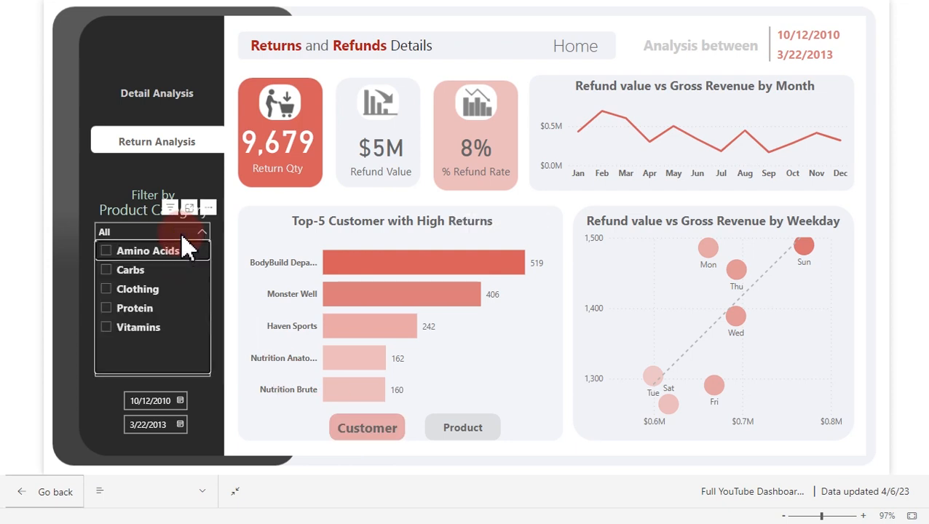
left_click(135, 270)
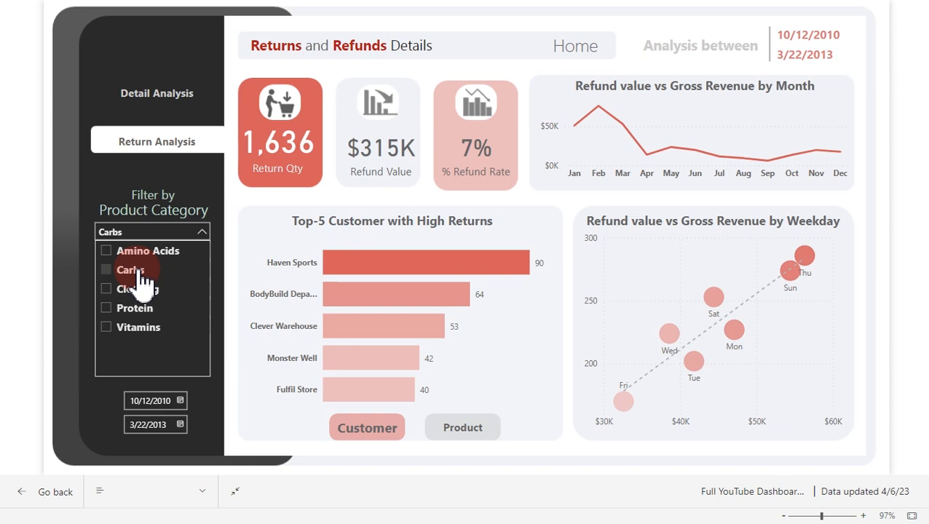
left_click(116, 75)
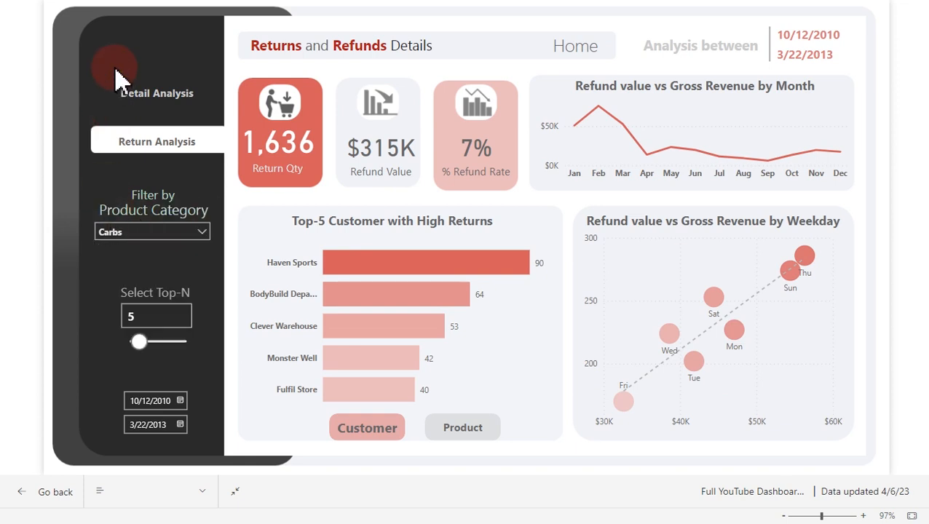
Step: View the Detail Analysis page and its Qty Ordered, Net Sales and Profit Margin details in turn
left_click(144, 98)
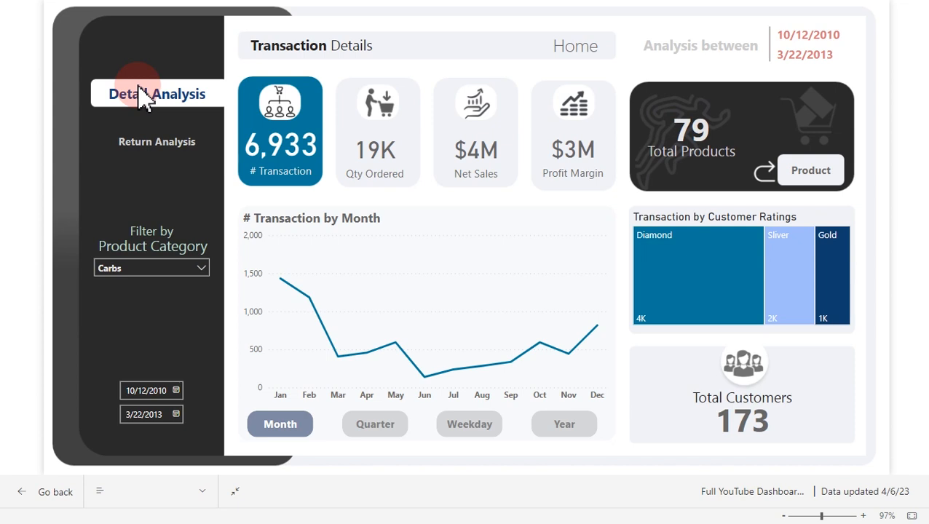
left_click(392, 149)
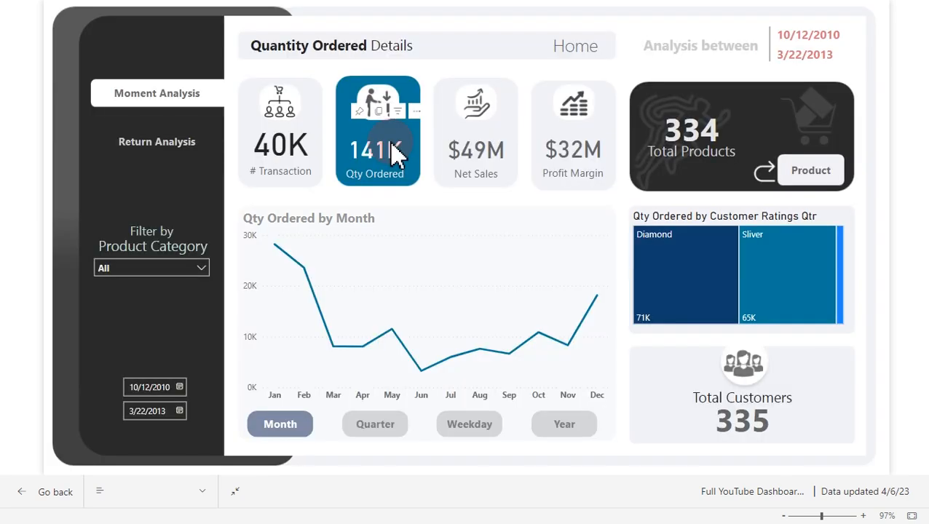
left_click(474, 157)
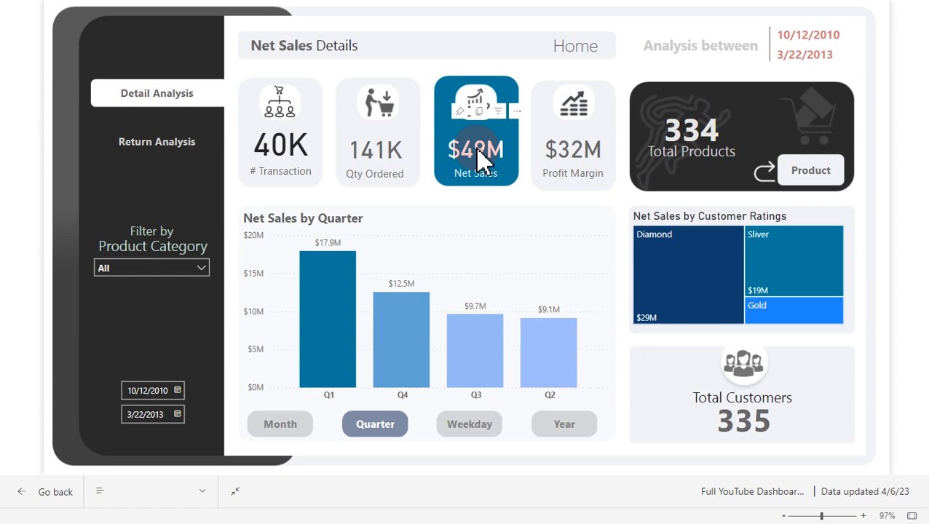
left_click(563, 150)
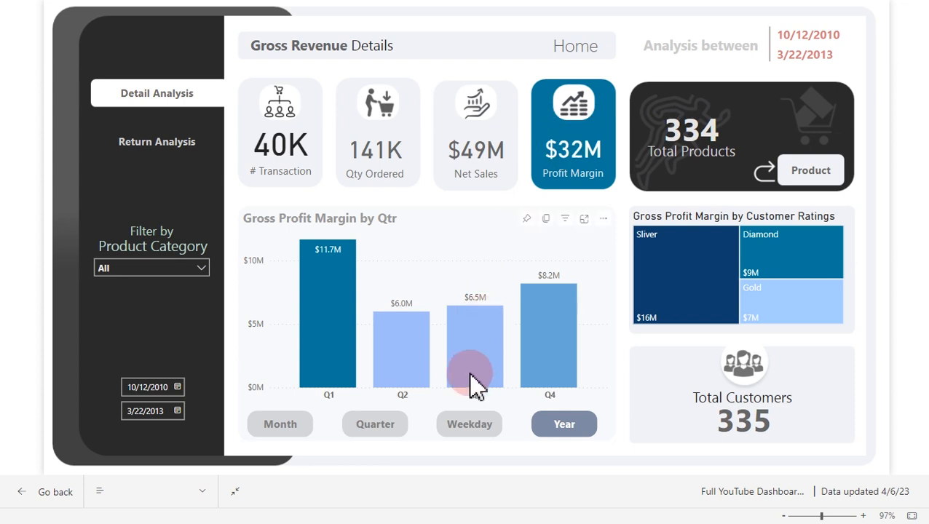
Step: View the gross profit margin chart by weekday, quarter and month
left_click(470, 430)
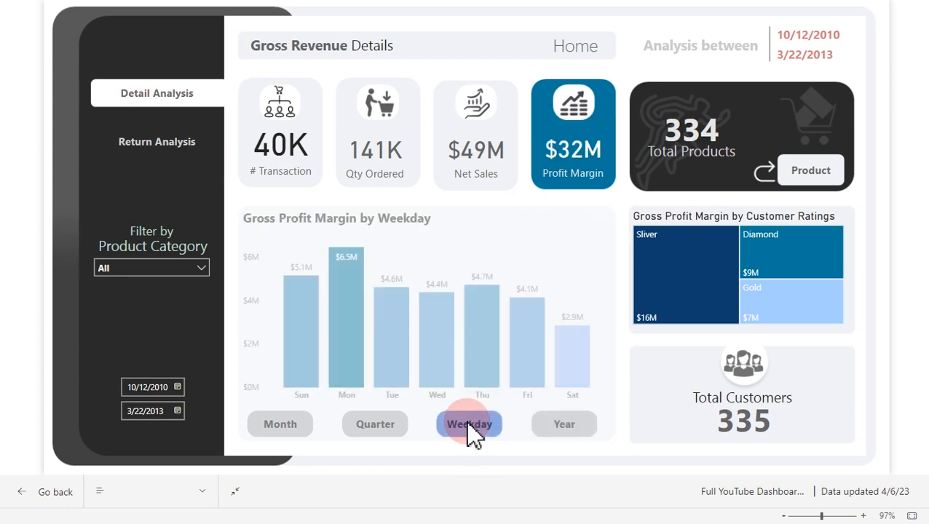
left_click(391, 430)
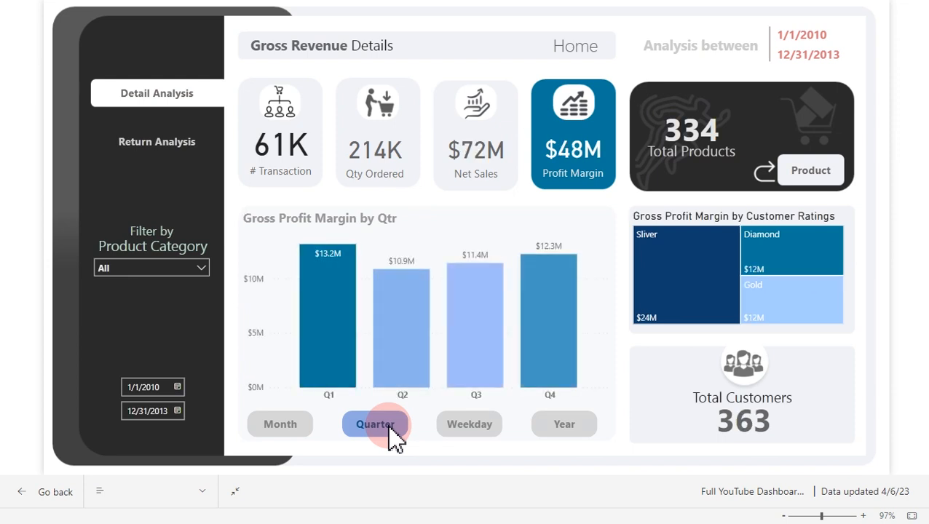
left_click(291, 431)
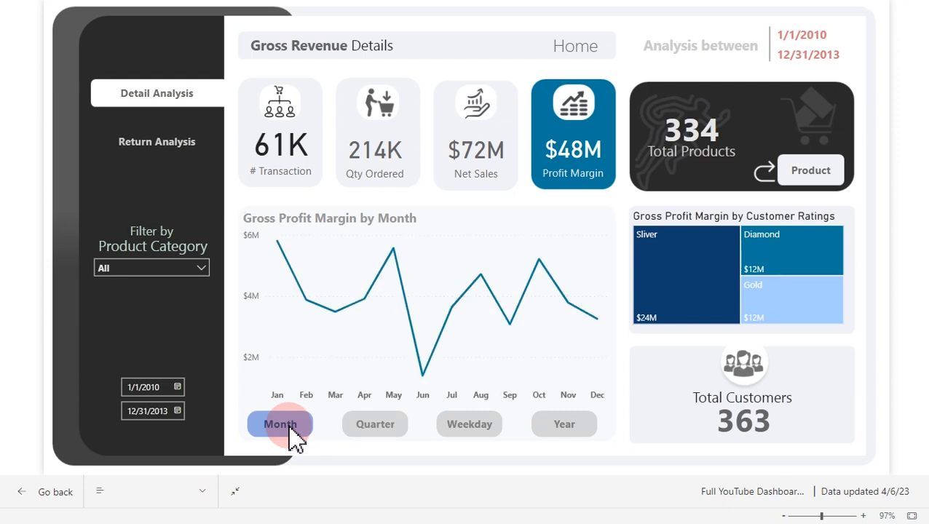
Step: Go back to the dashboard's Home page and narrow the date range to 7/30/2010 through 5/28/2013
left_click(572, 56)
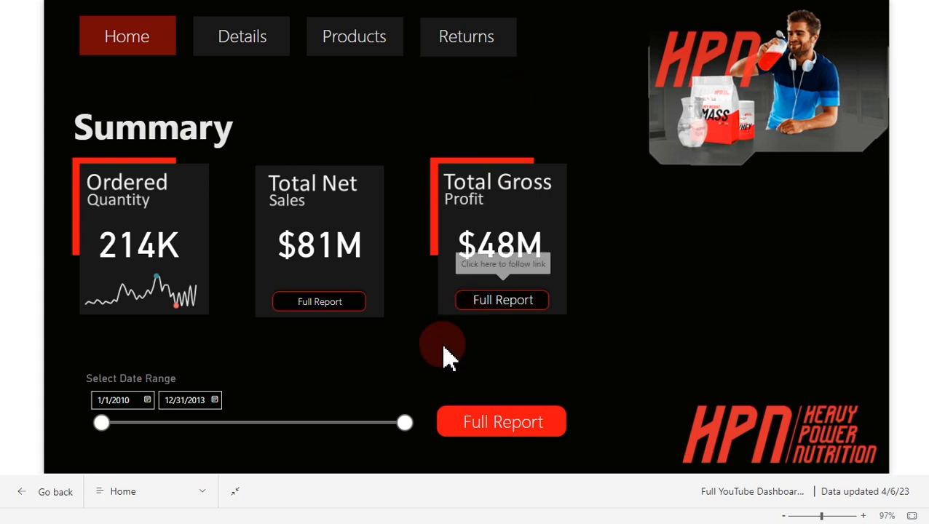
left_click_drag(406, 427, 360, 428)
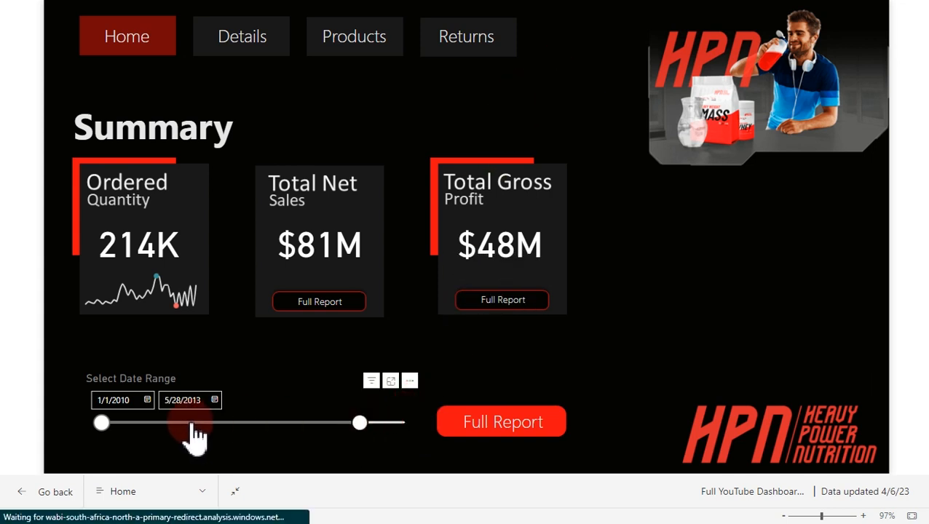
left_click(102, 426)
left_click_drag(104, 428, 144, 430)
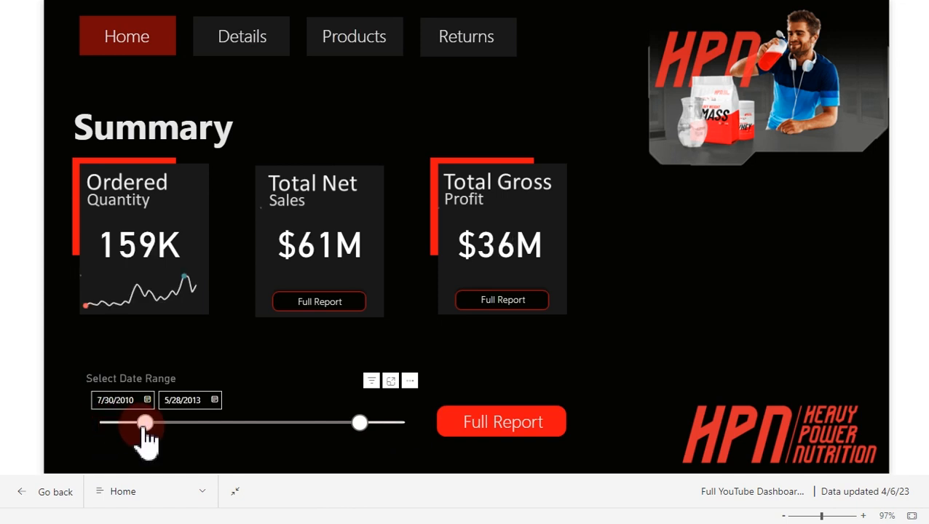